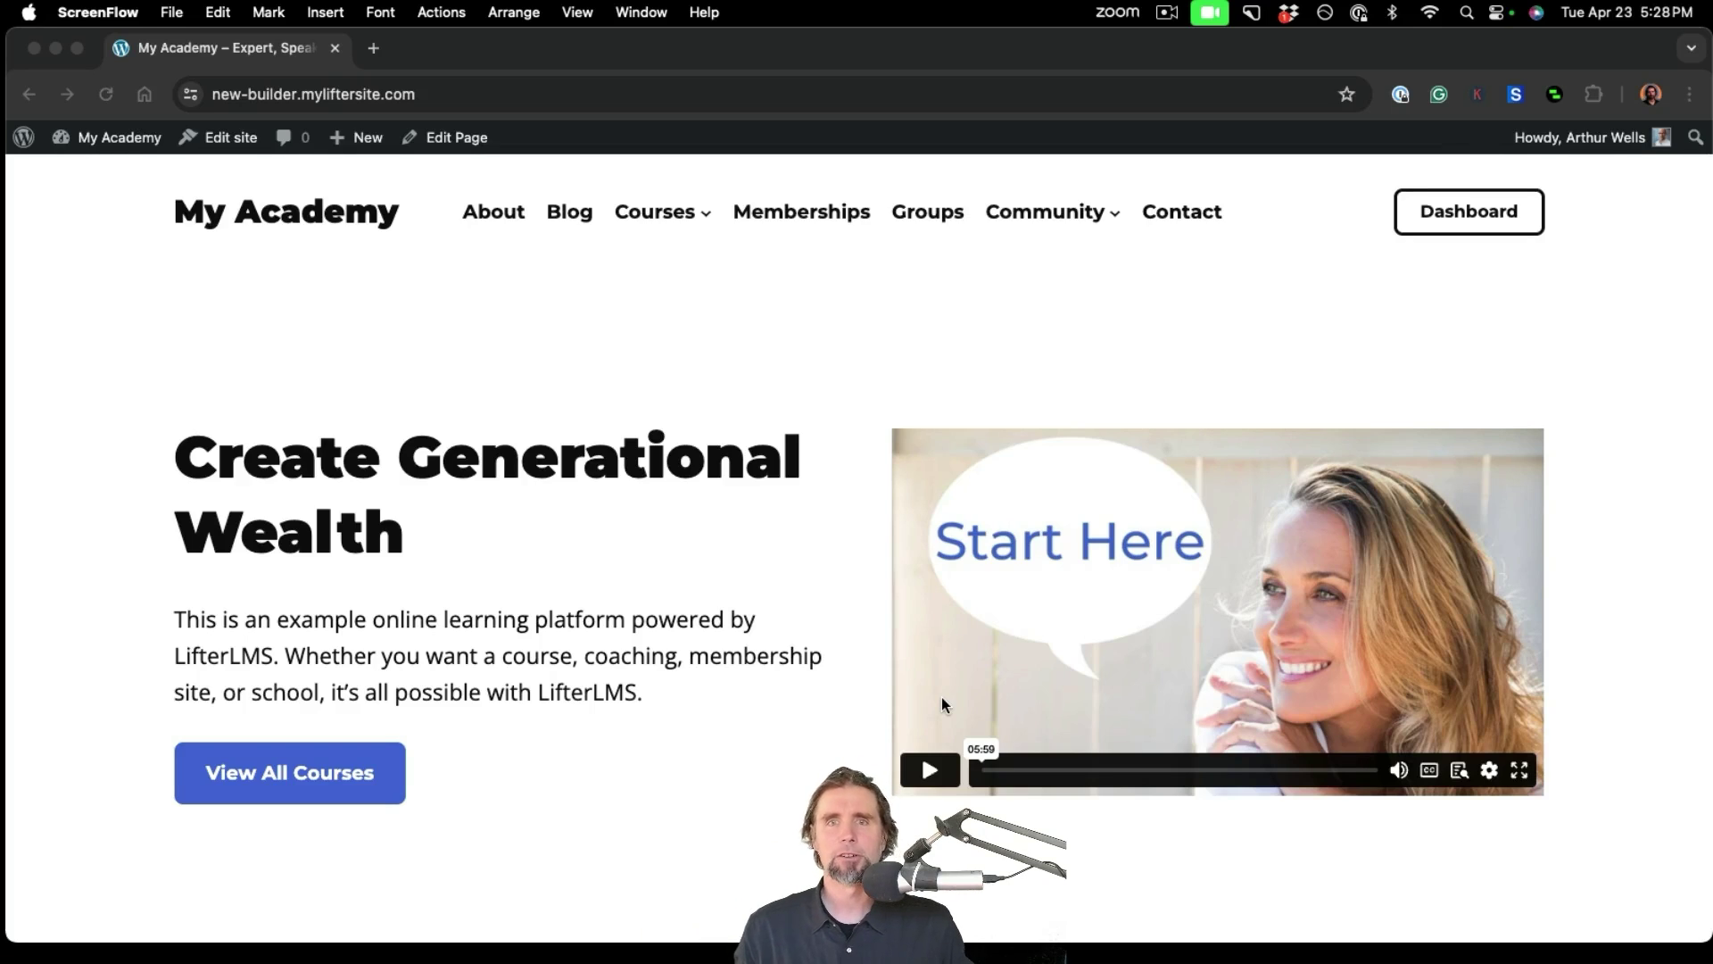
- Open the Financial Independence Retire Early course page from Courses and scroll through its lessons
{"action": "left_click", "coordinate": [667, 216]}
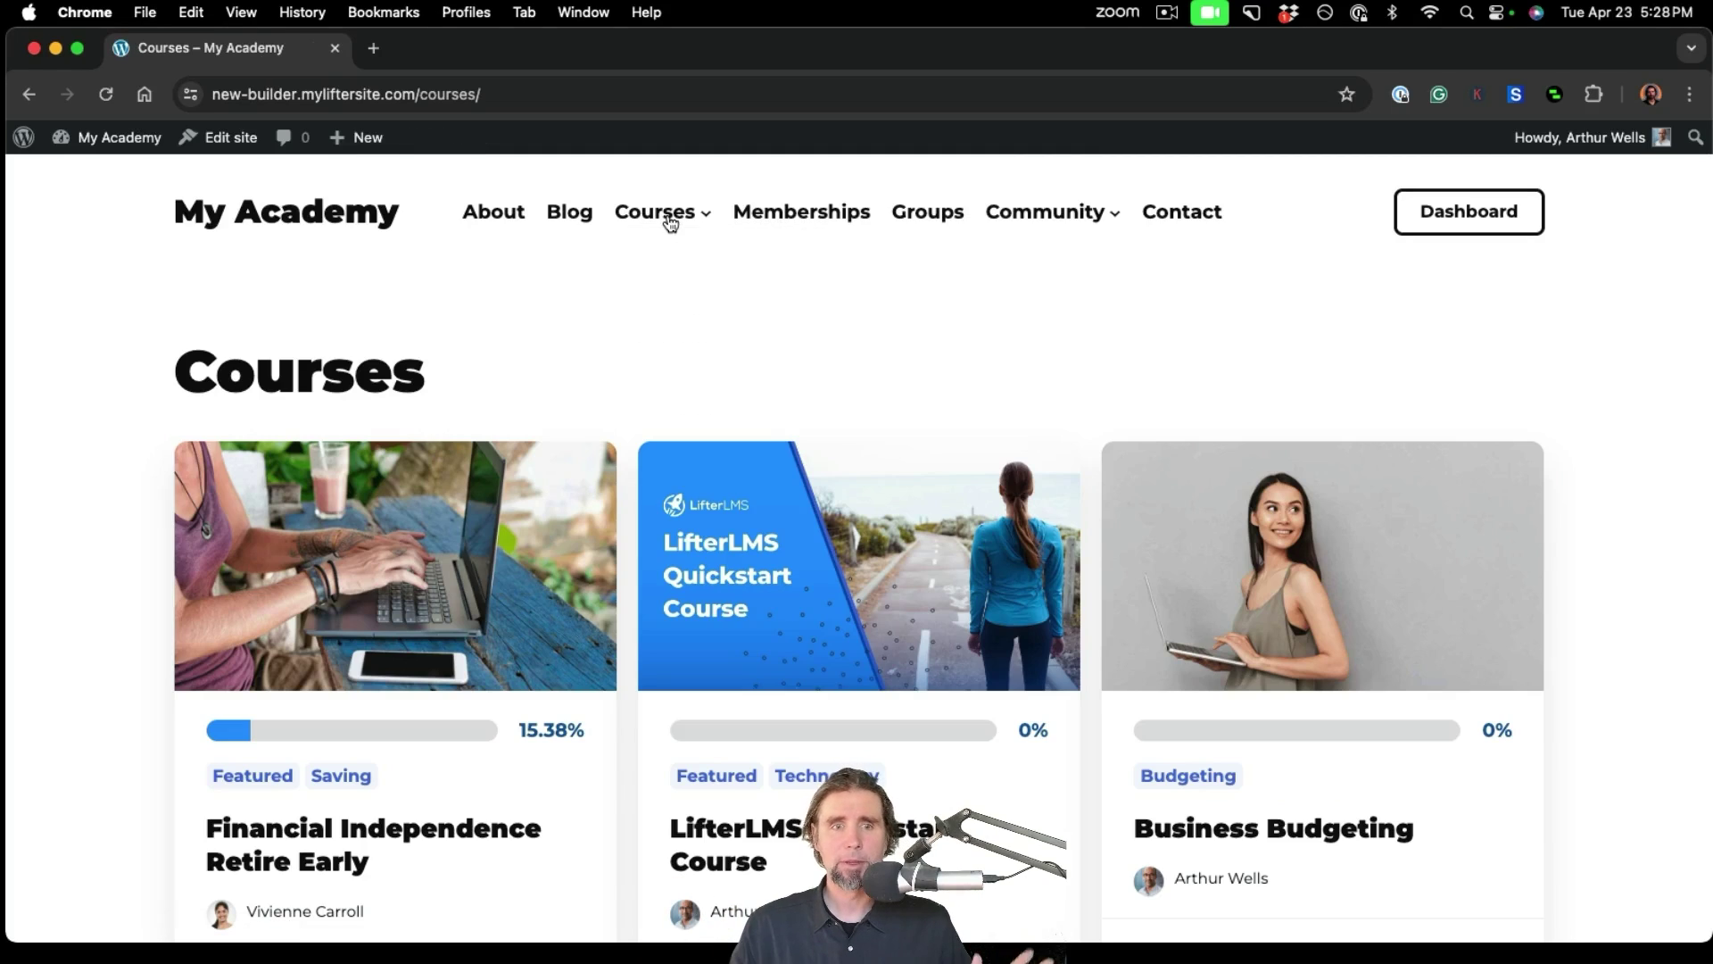
{"action": "left_click", "coordinate": [392, 834]}
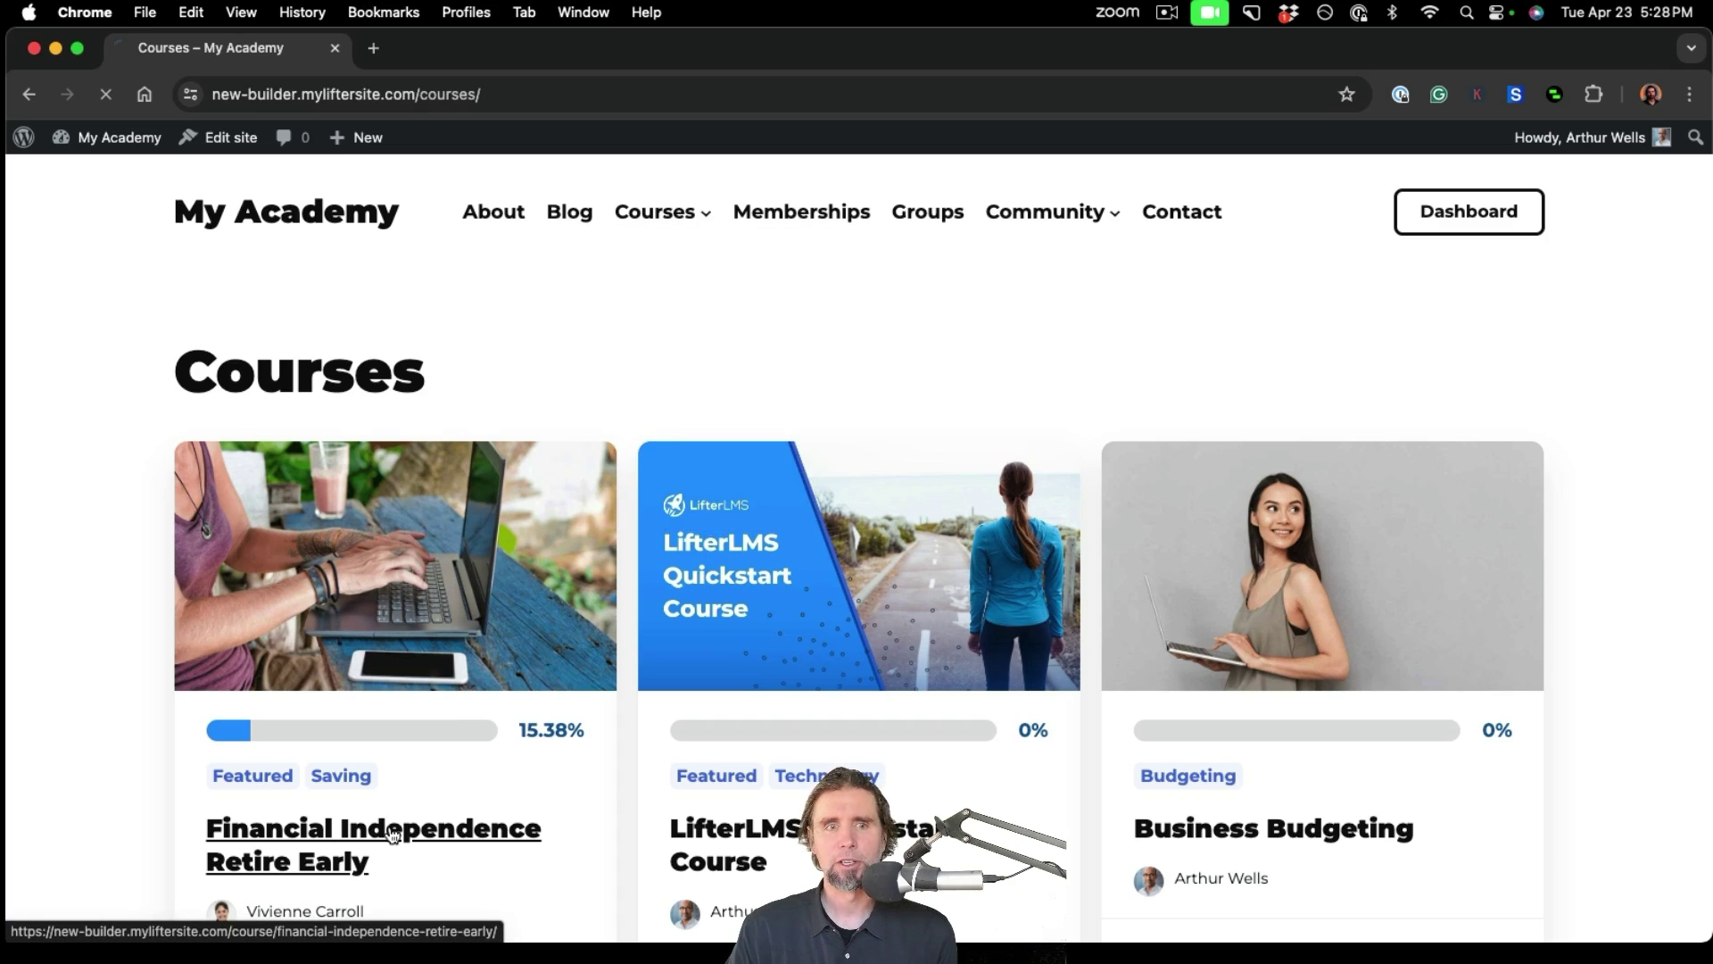
{"action": "scroll", "coordinate": [390, 834], "scroll_direction": "down", "scroll_amount": 3}
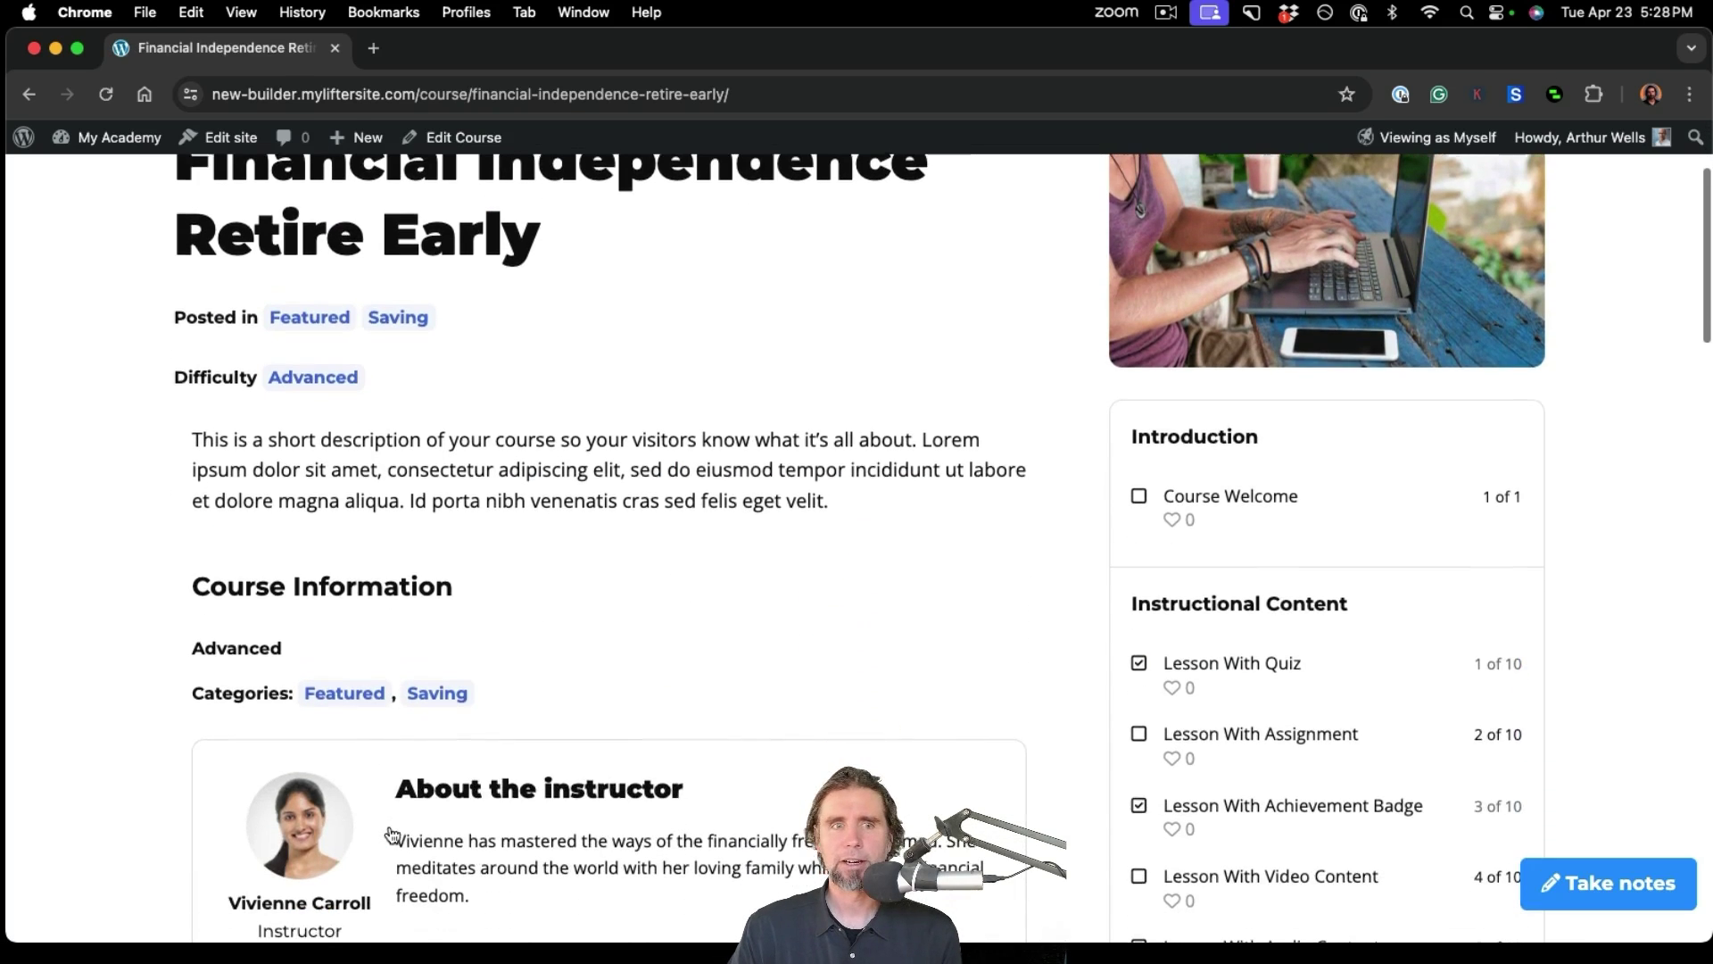
{"action": "scroll", "coordinate": [393, 827], "scroll_direction": "up", "scroll_amount": 3}
{"action": "scroll", "coordinate": [558, 742], "scroll_direction": "down", "scroll_amount": 3}
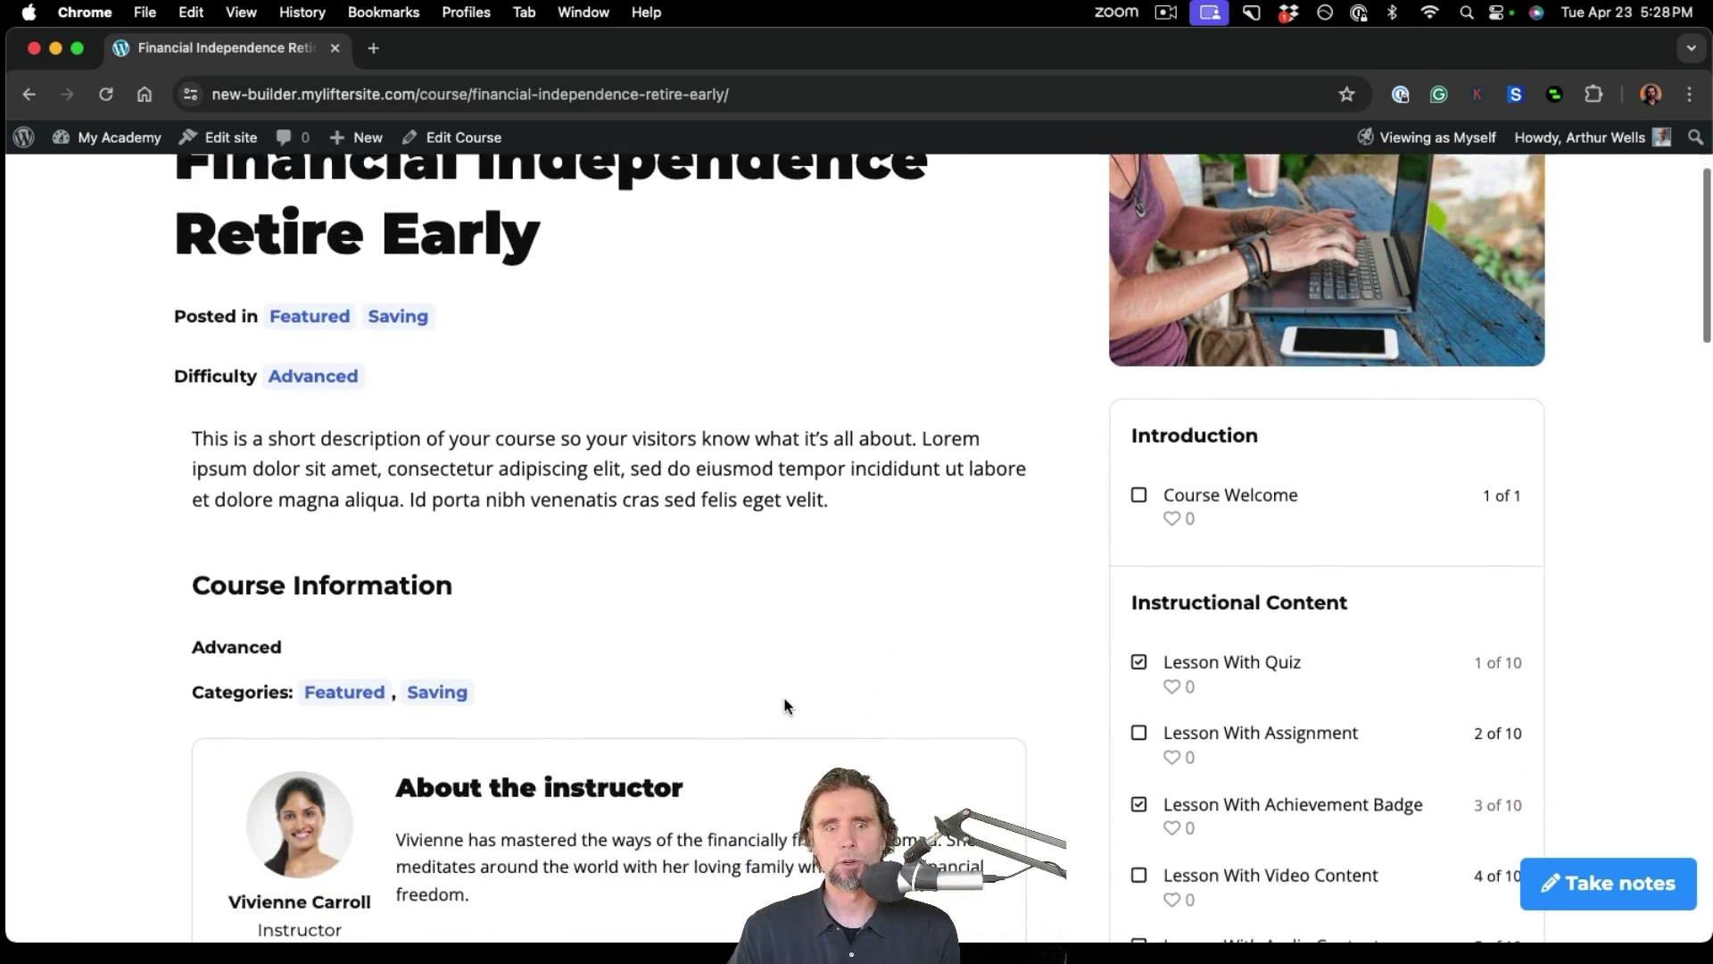
{"action": "scroll", "coordinate": [784, 705], "scroll_direction": "down", "scroll_amount": 6}
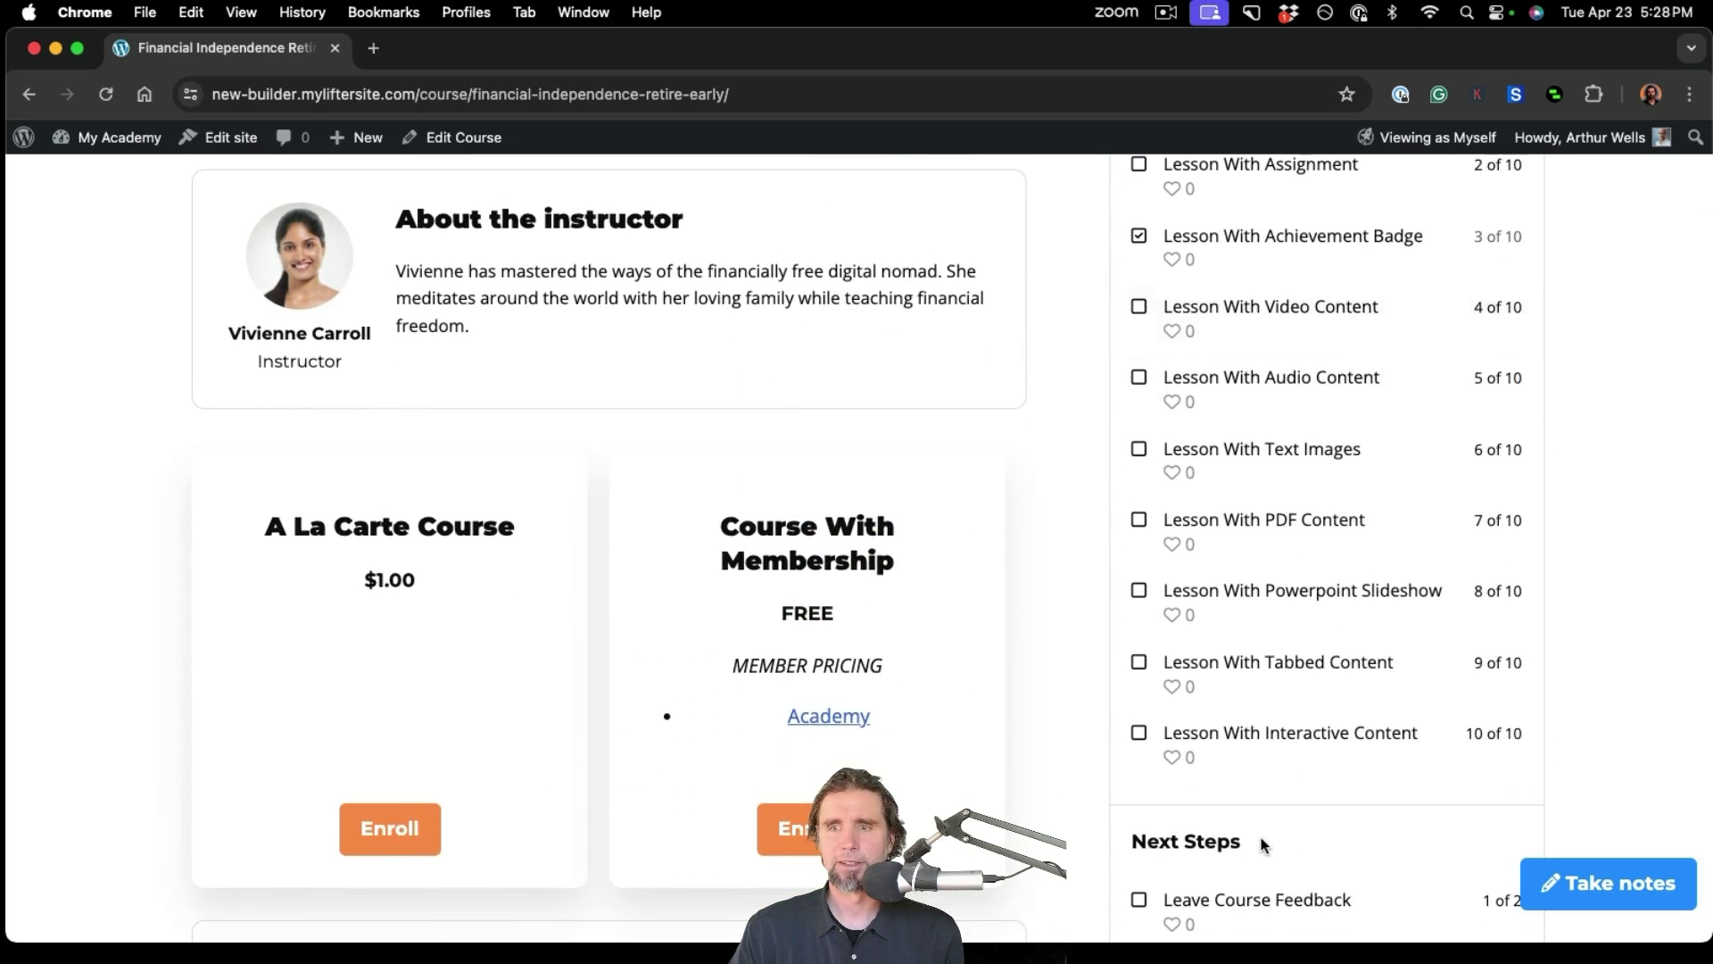
{"action": "scroll", "coordinate": [1263, 843], "scroll_direction": "down", "scroll_amount": 7}
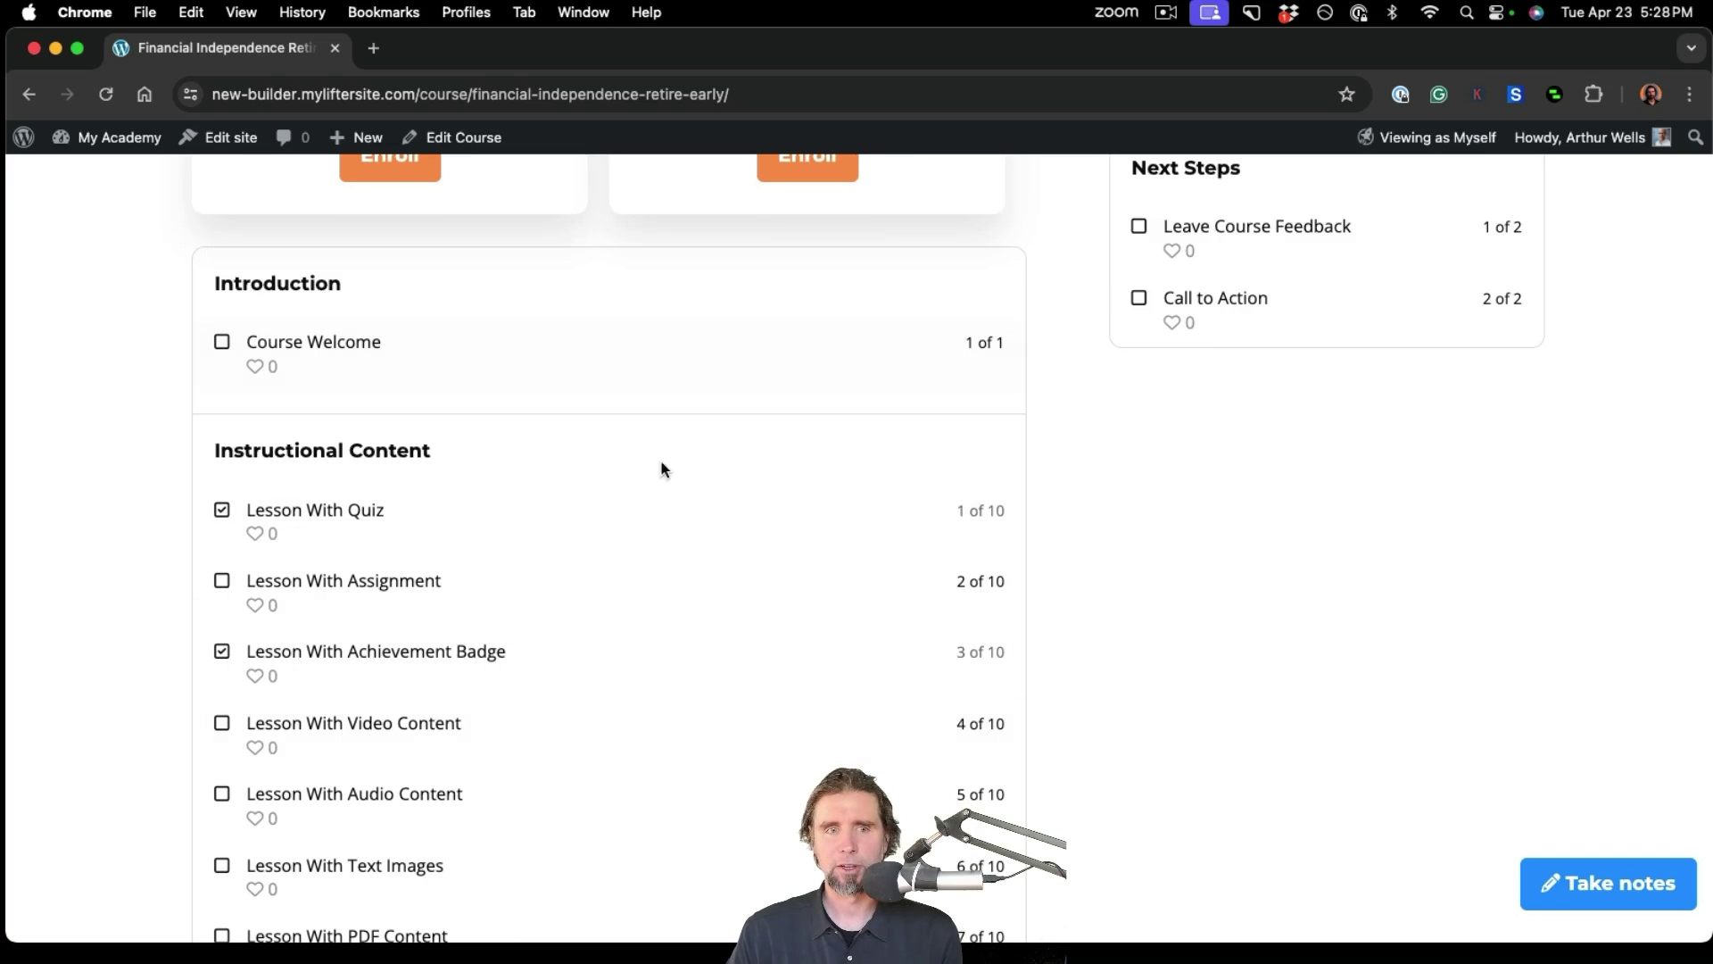
{"action": "scroll", "coordinate": [784, 754], "scroll_direction": "down", "scroll_amount": 3}
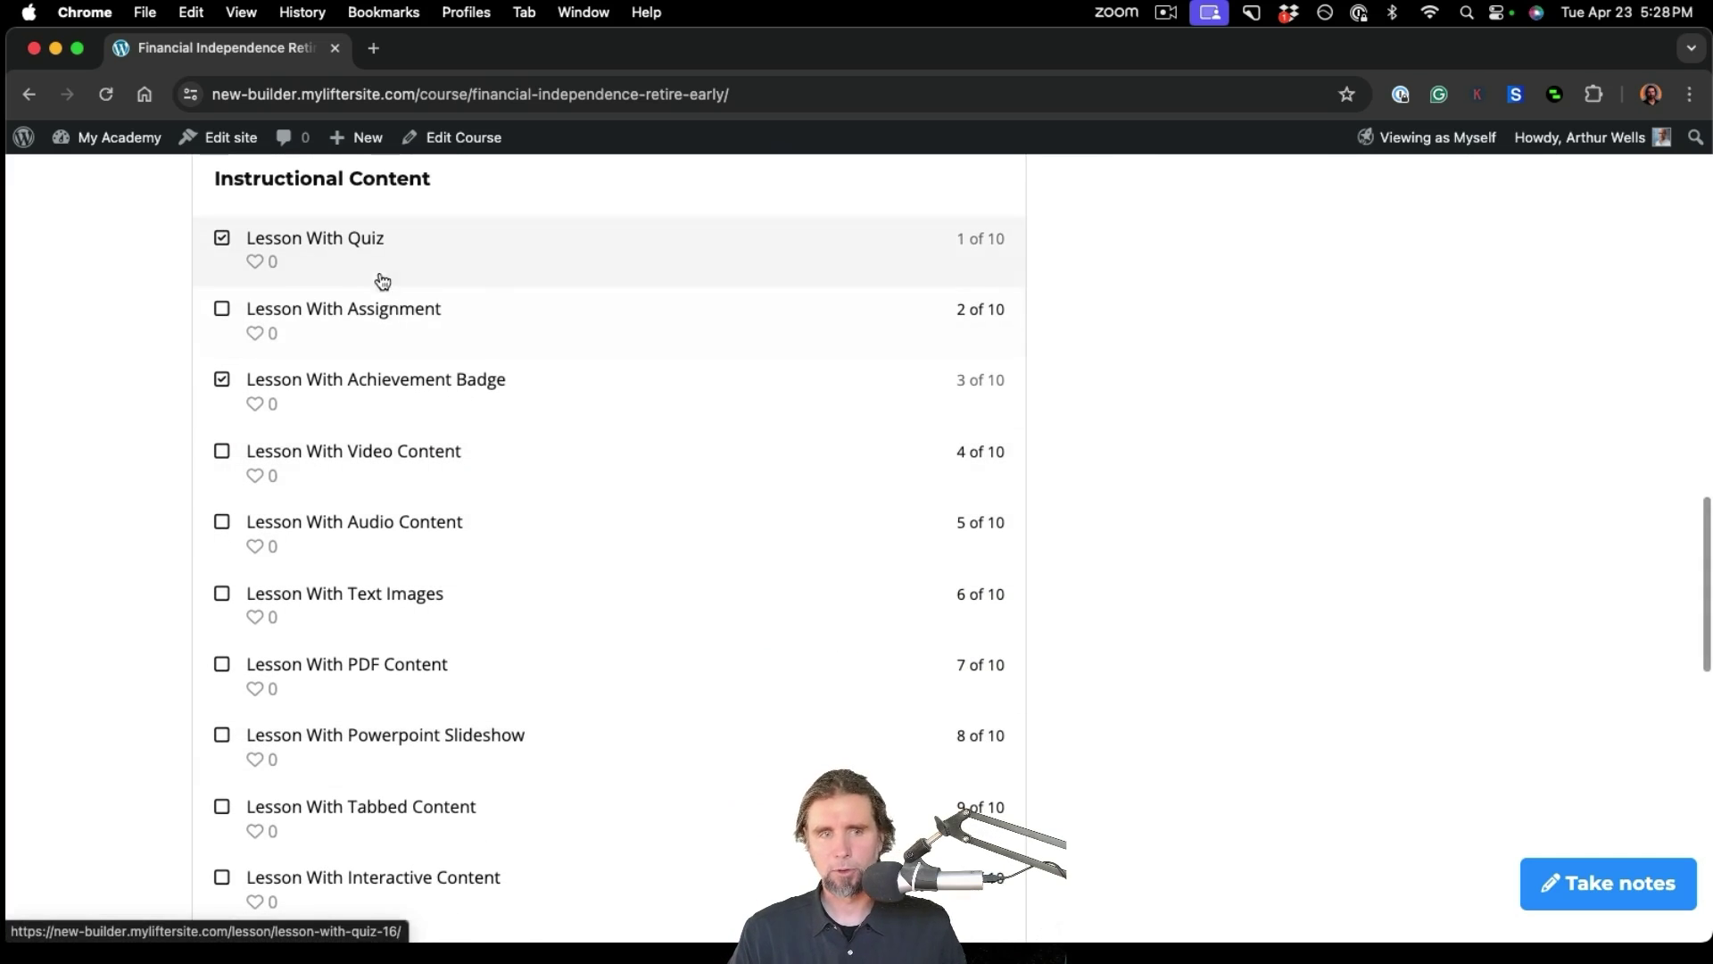
{"action": "scroll", "coordinate": [702, 475], "scroll_direction": "up", "scroll_amount": 4}
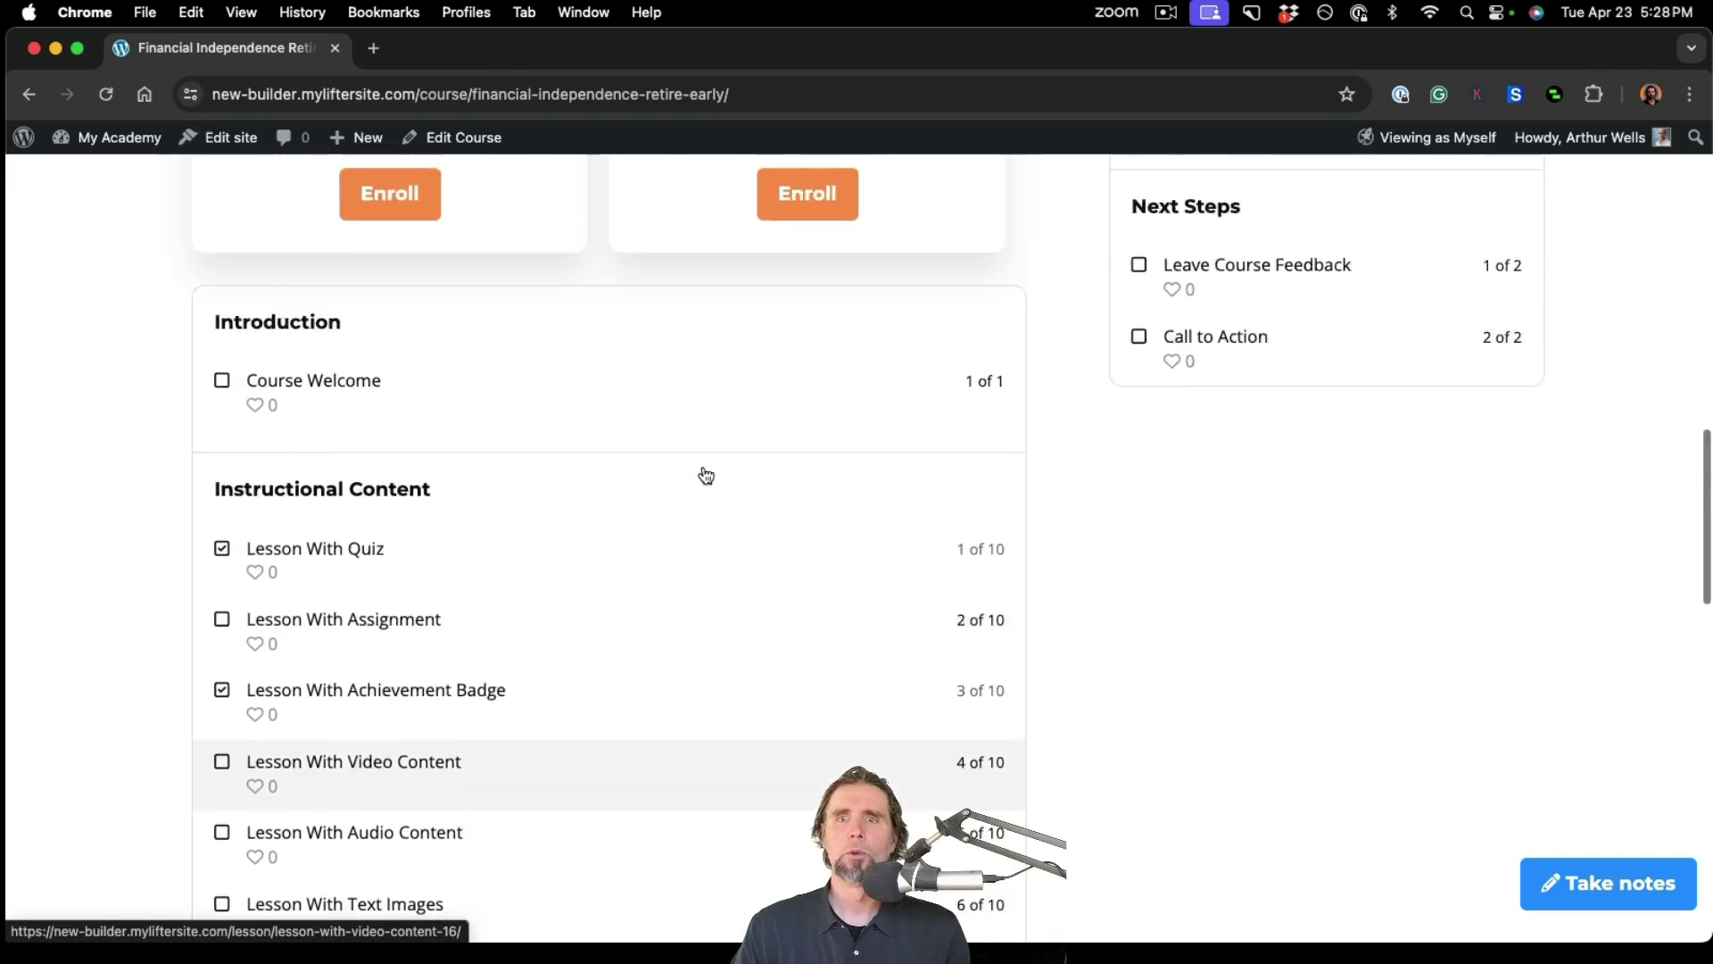
{"action": "scroll", "coordinate": [706, 474], "scroll_direction": "up", "scroll_amount": 15}
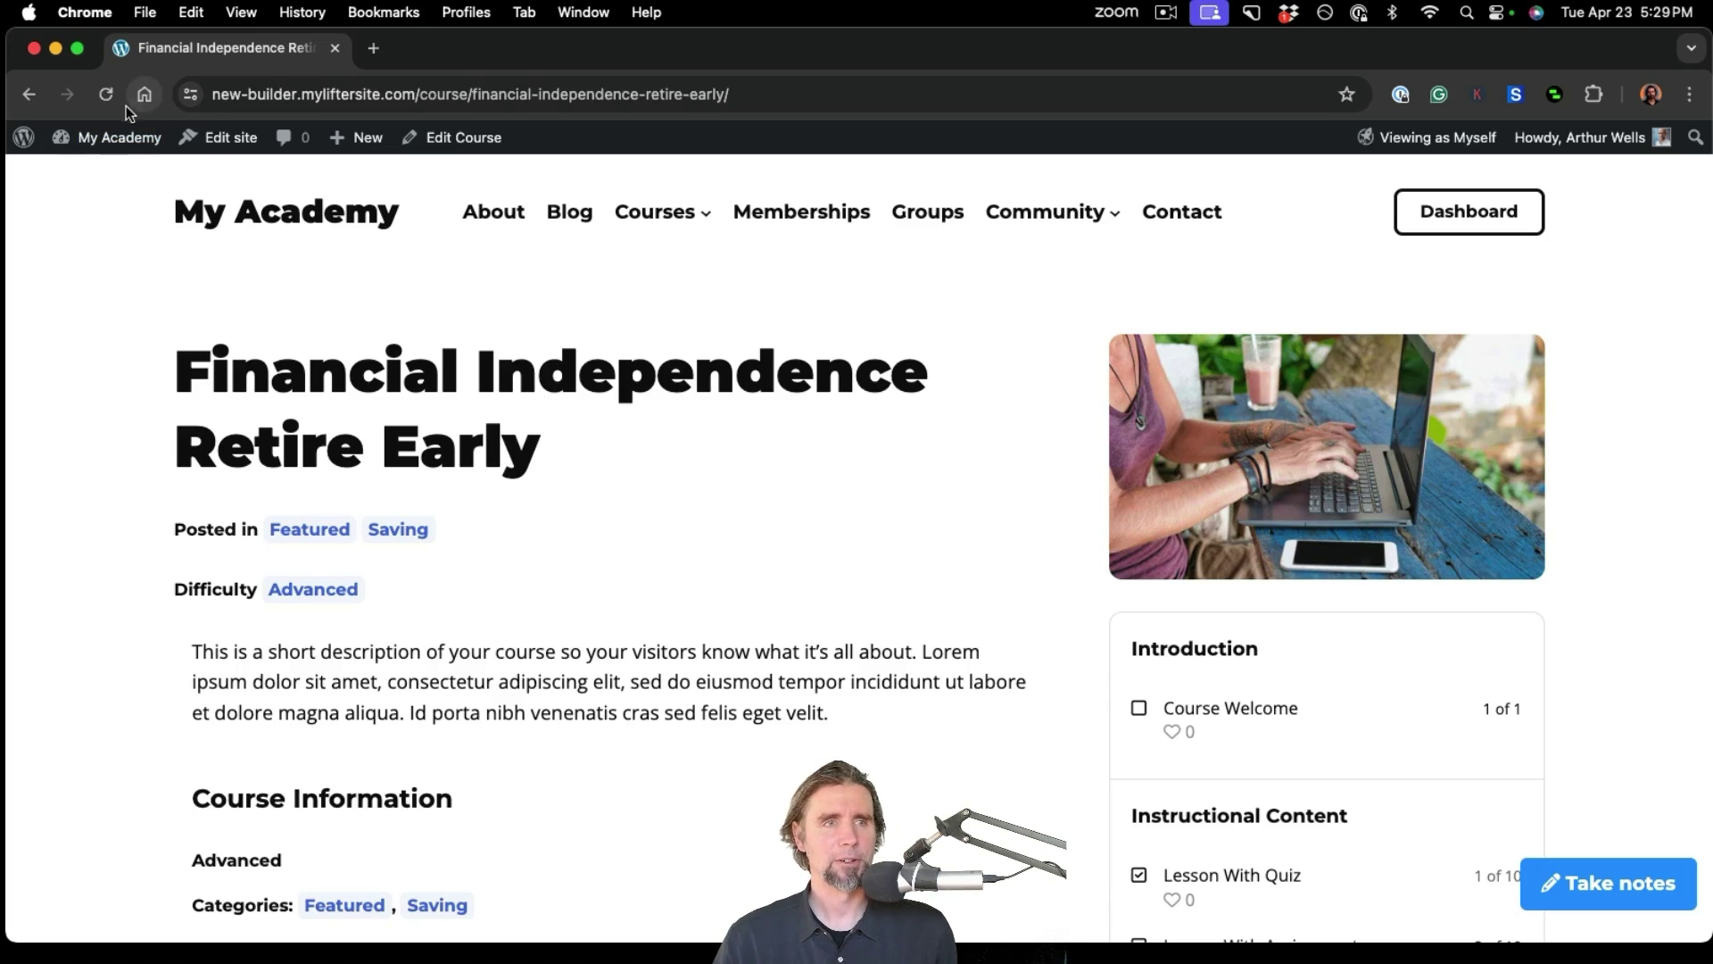
- Go to the admin Courses list and start a new course with Add Course
{"action": "mouse_move", "coordinate": [129, 143]}
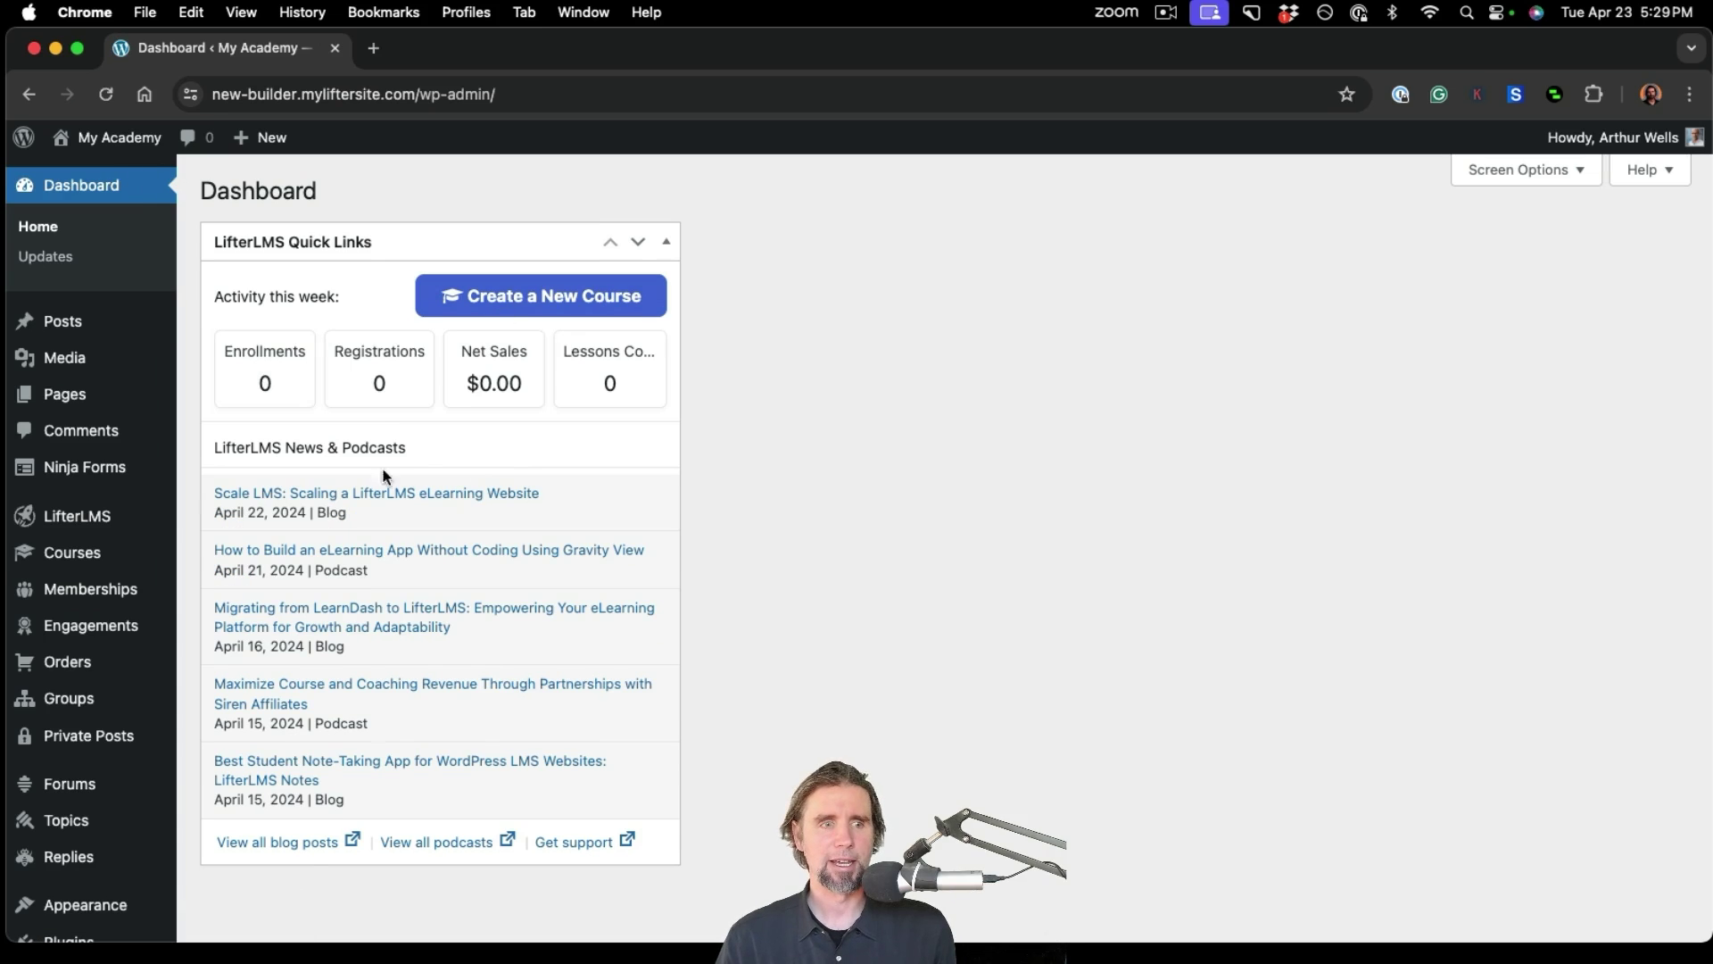
{"action": "left_click", "coordinate": [92, 557]}
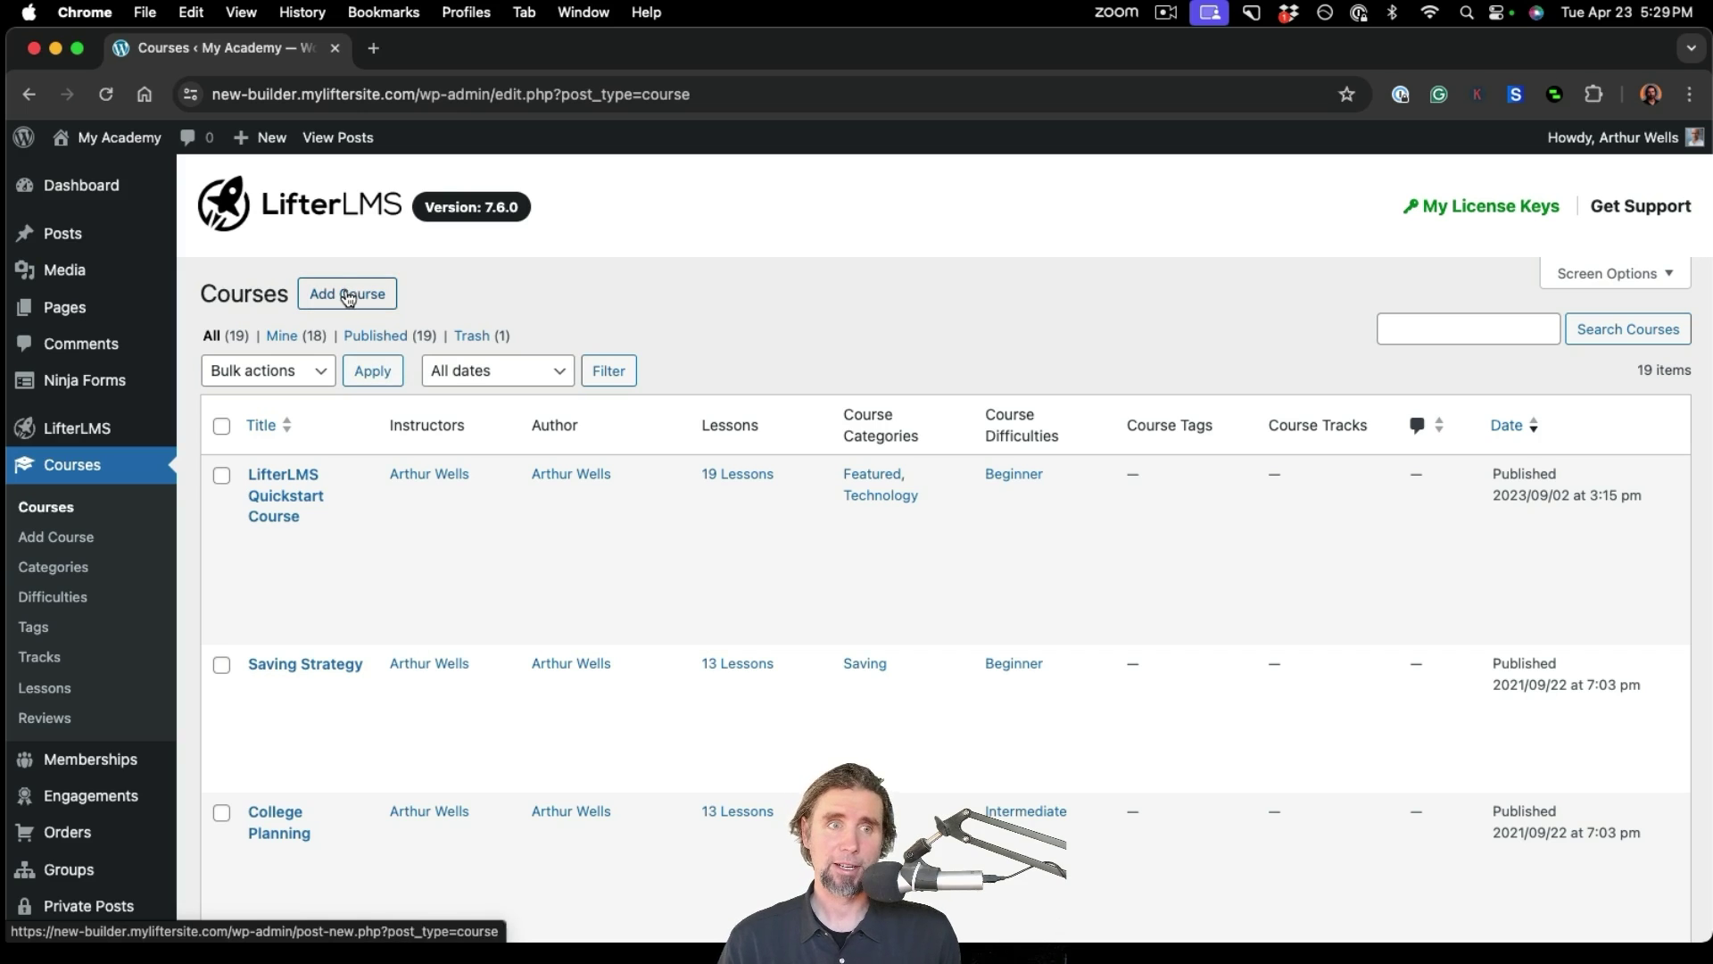
{"action": "mouse_move", "coordinate": [273, 145]}
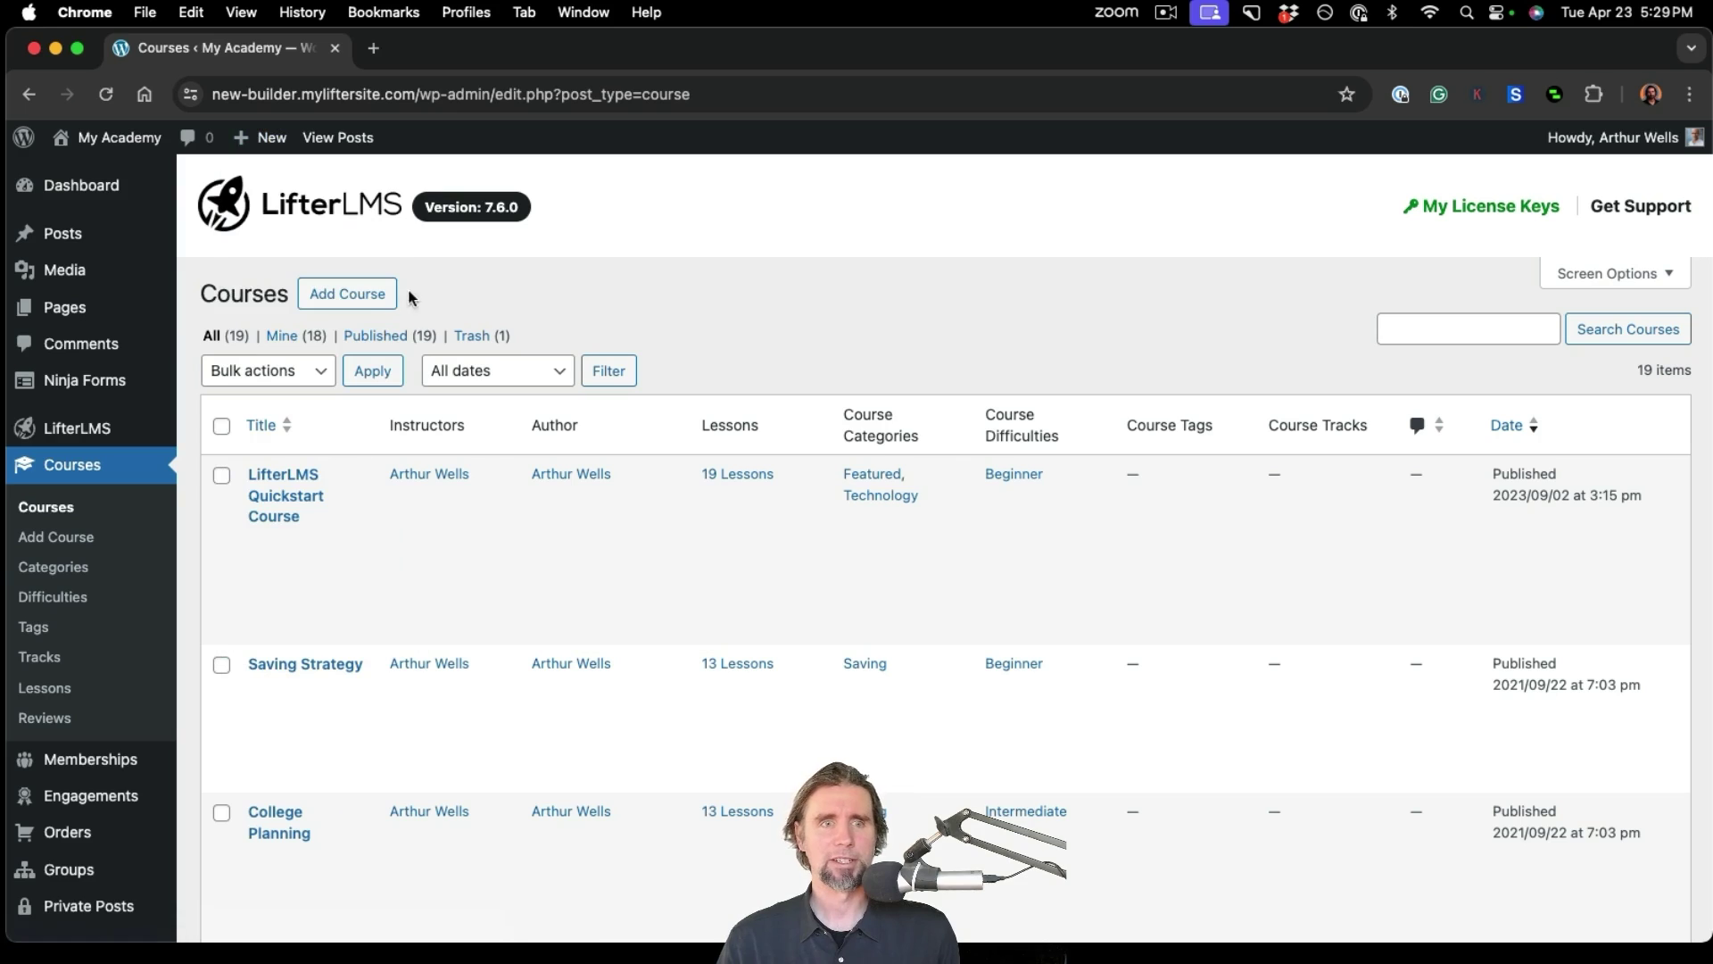
{"action": "left_click", "coordinate": [361, 297]}
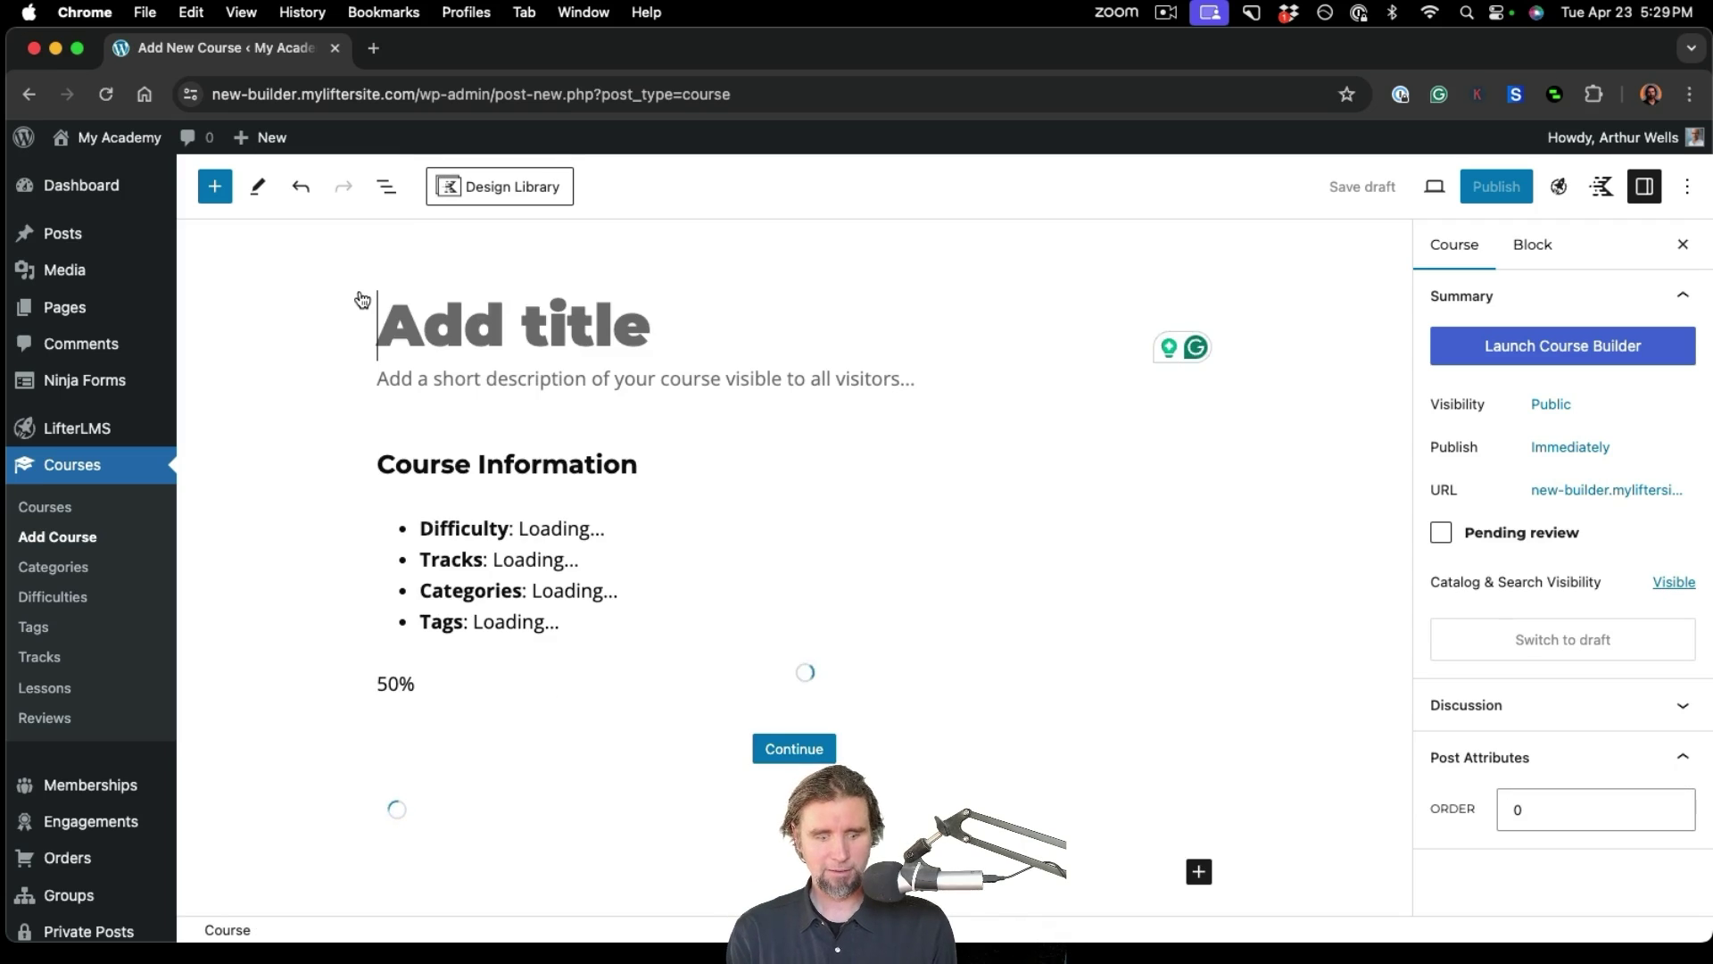
- Title the new course 'Awesome Course' and publish it
{"action": "type", "text": "Awesome "}
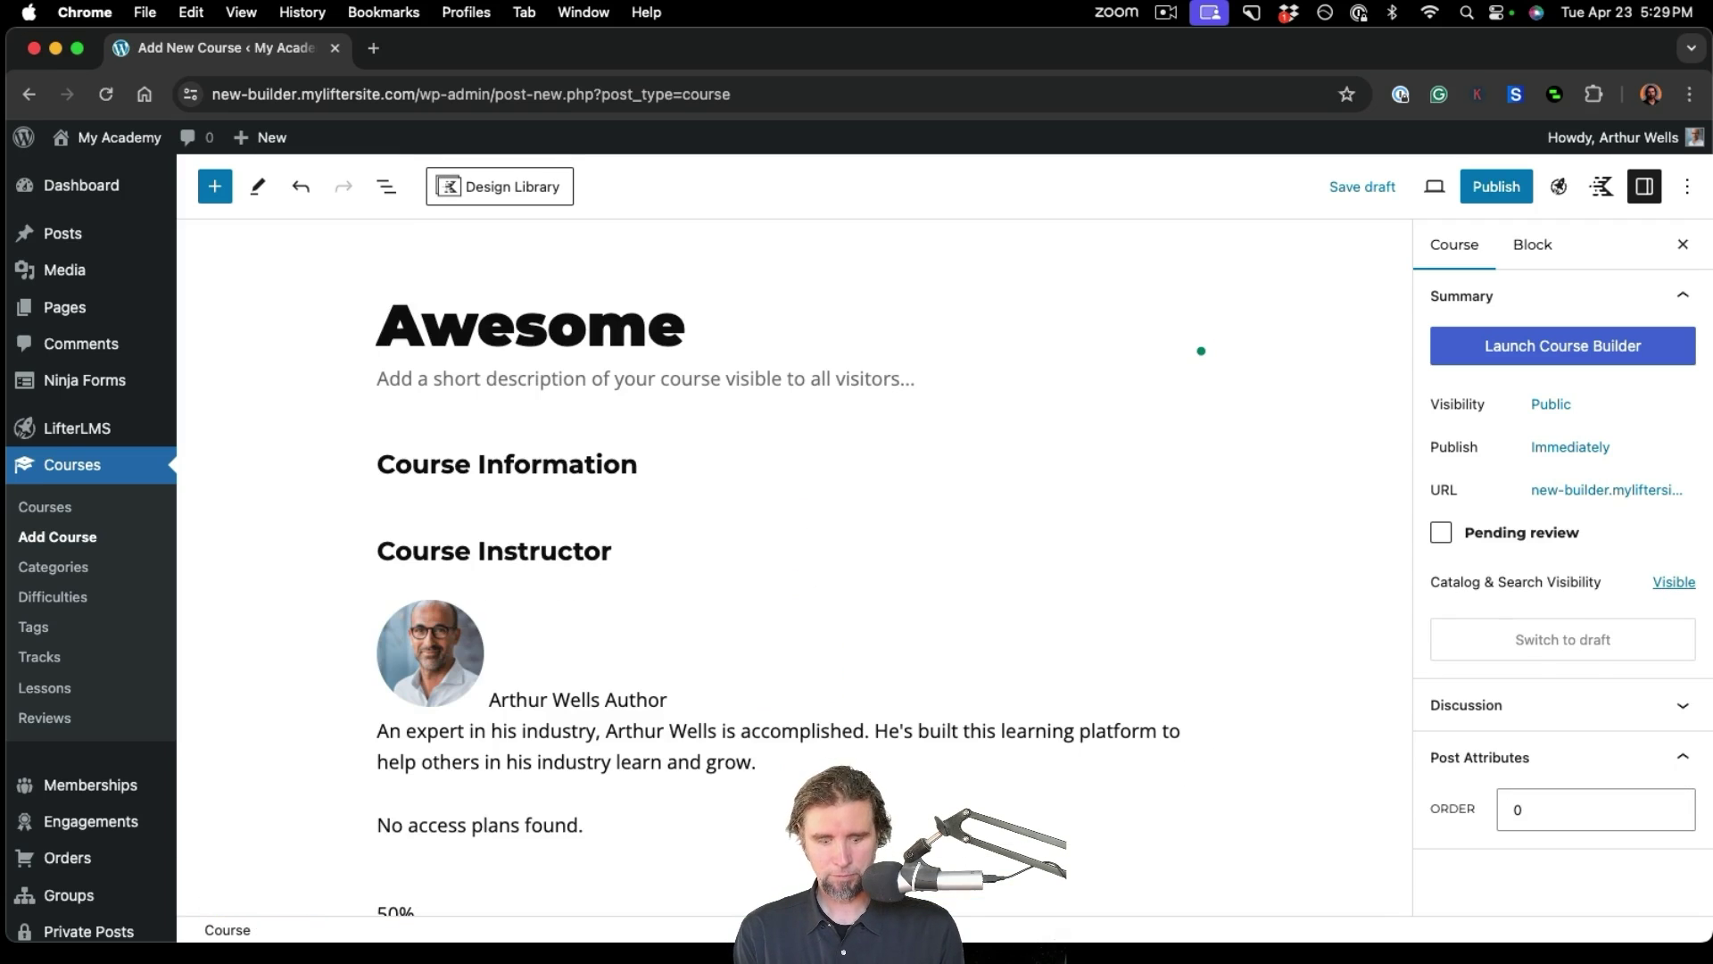
{"action": "type", "text": "Course"}
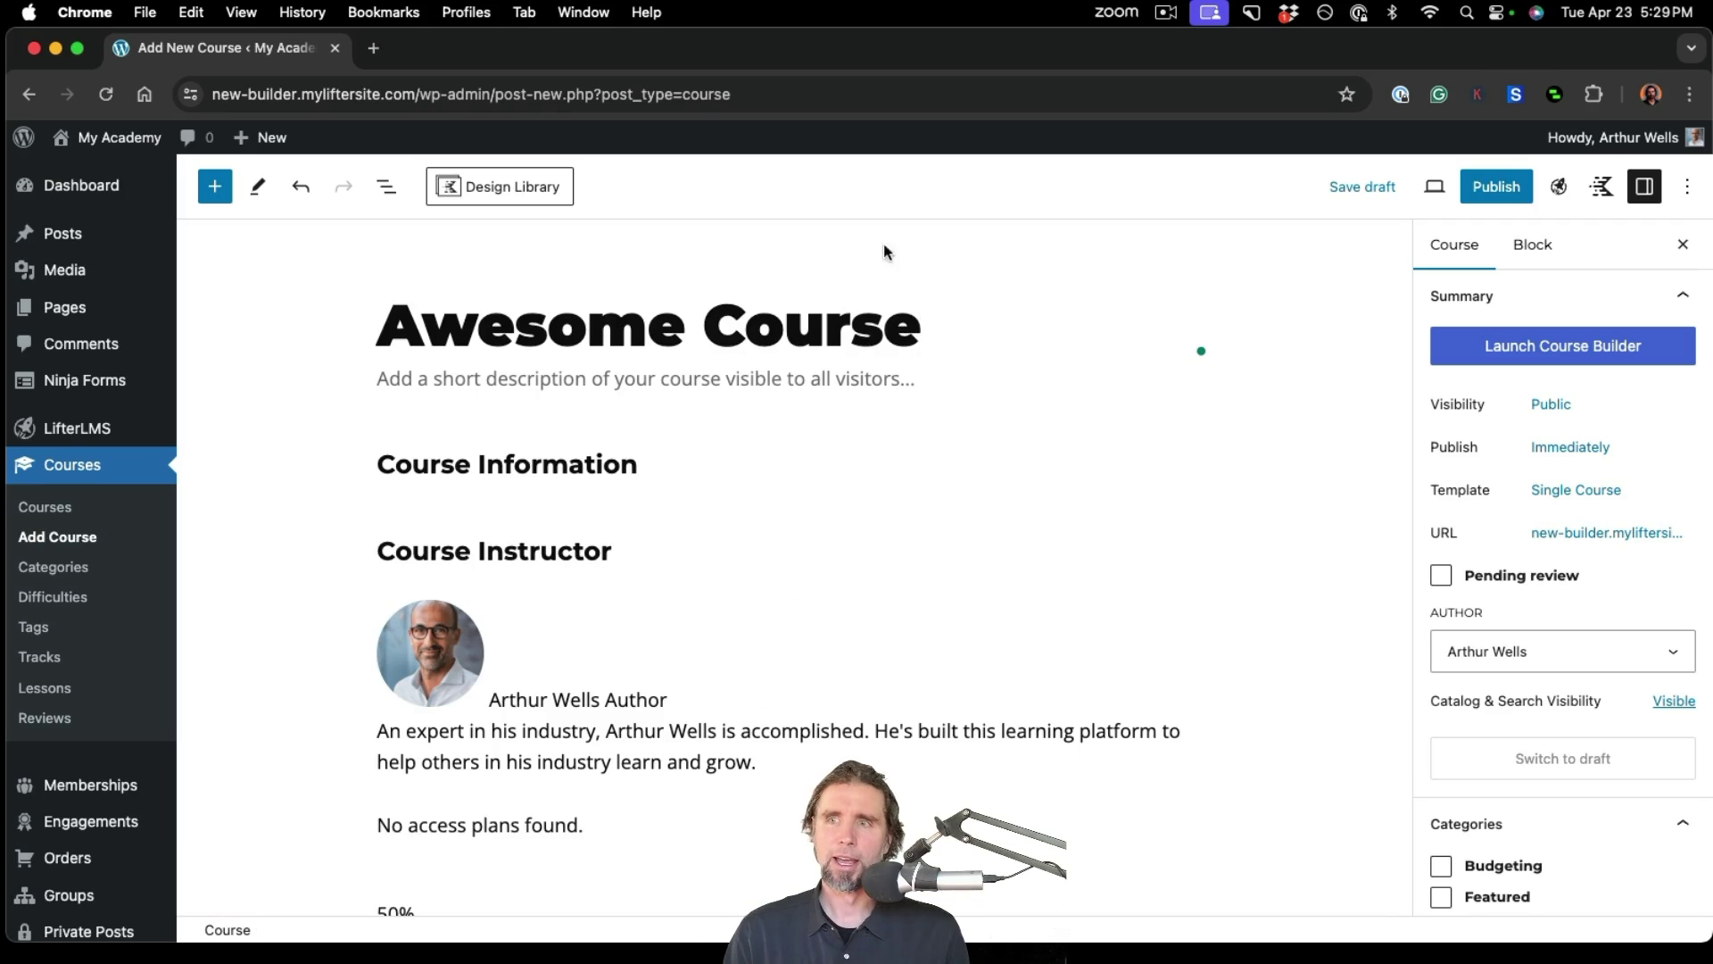
{"action": "left_click", "coordinate": [1499, 191]}
{"action": "left_click", "coordinate": [1504, 197]}
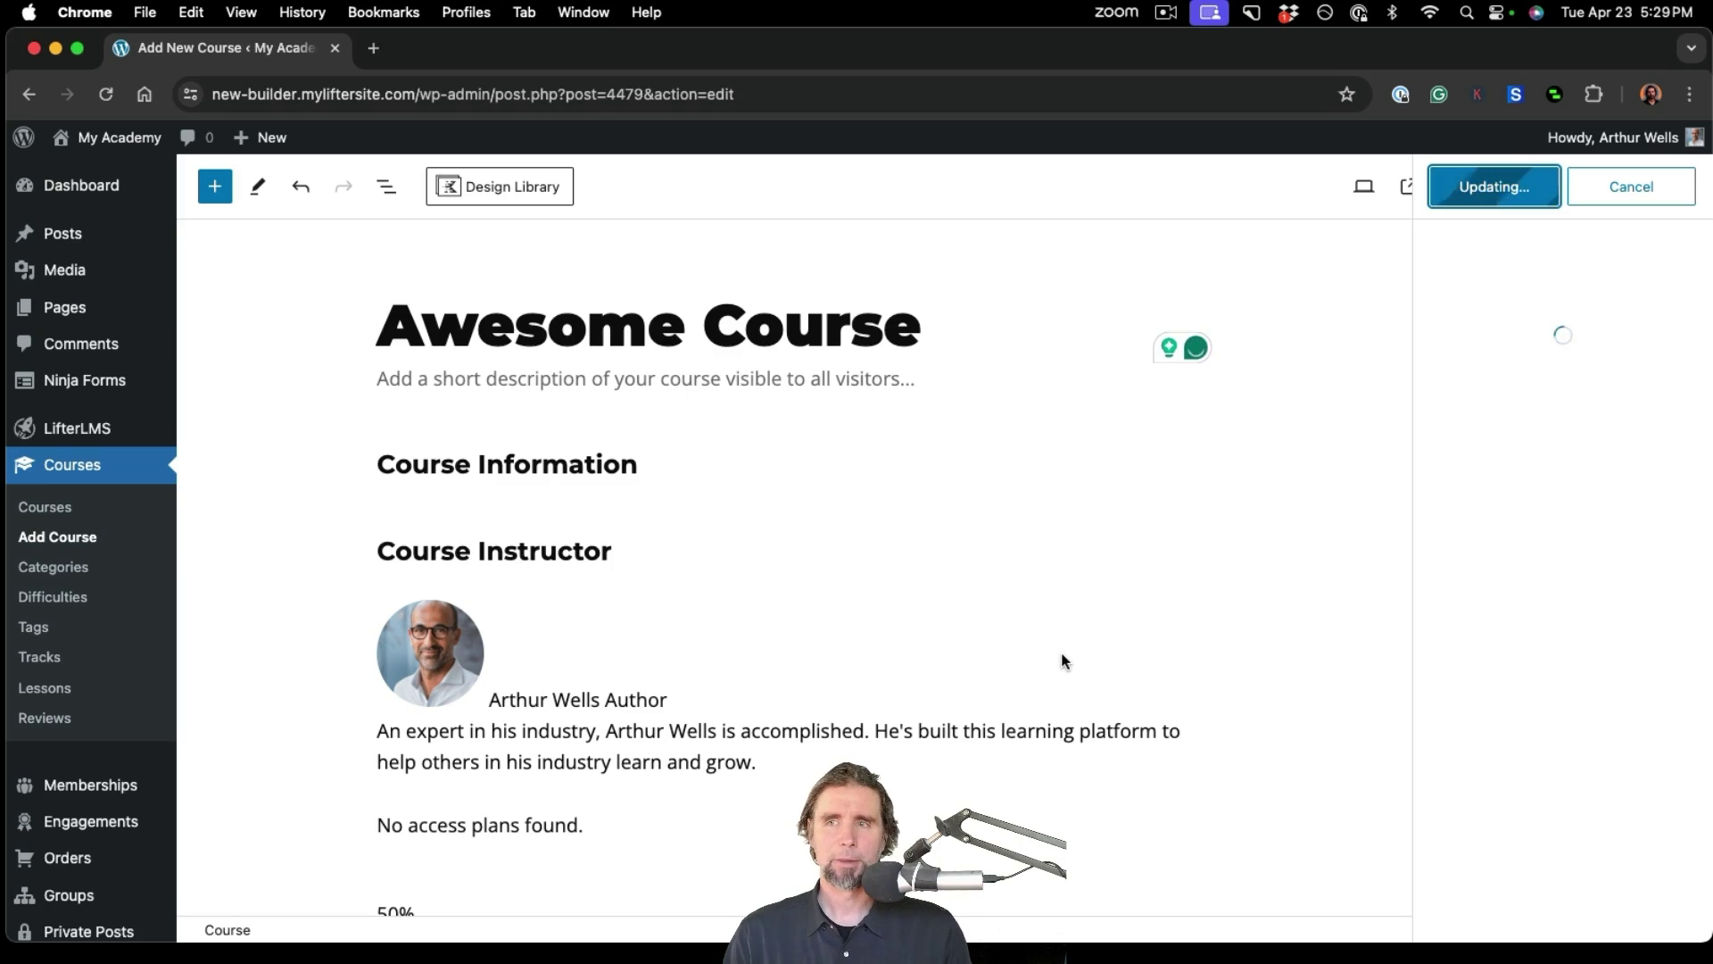
{"action": "scroll", "coordinate": [1062, 660], "scroll_direction": "down", "scroll_amount": 2}
{"action": "scroll", "coordinate": [1061, 660], "scroll_direction": "down", "scroll_amount": 10}
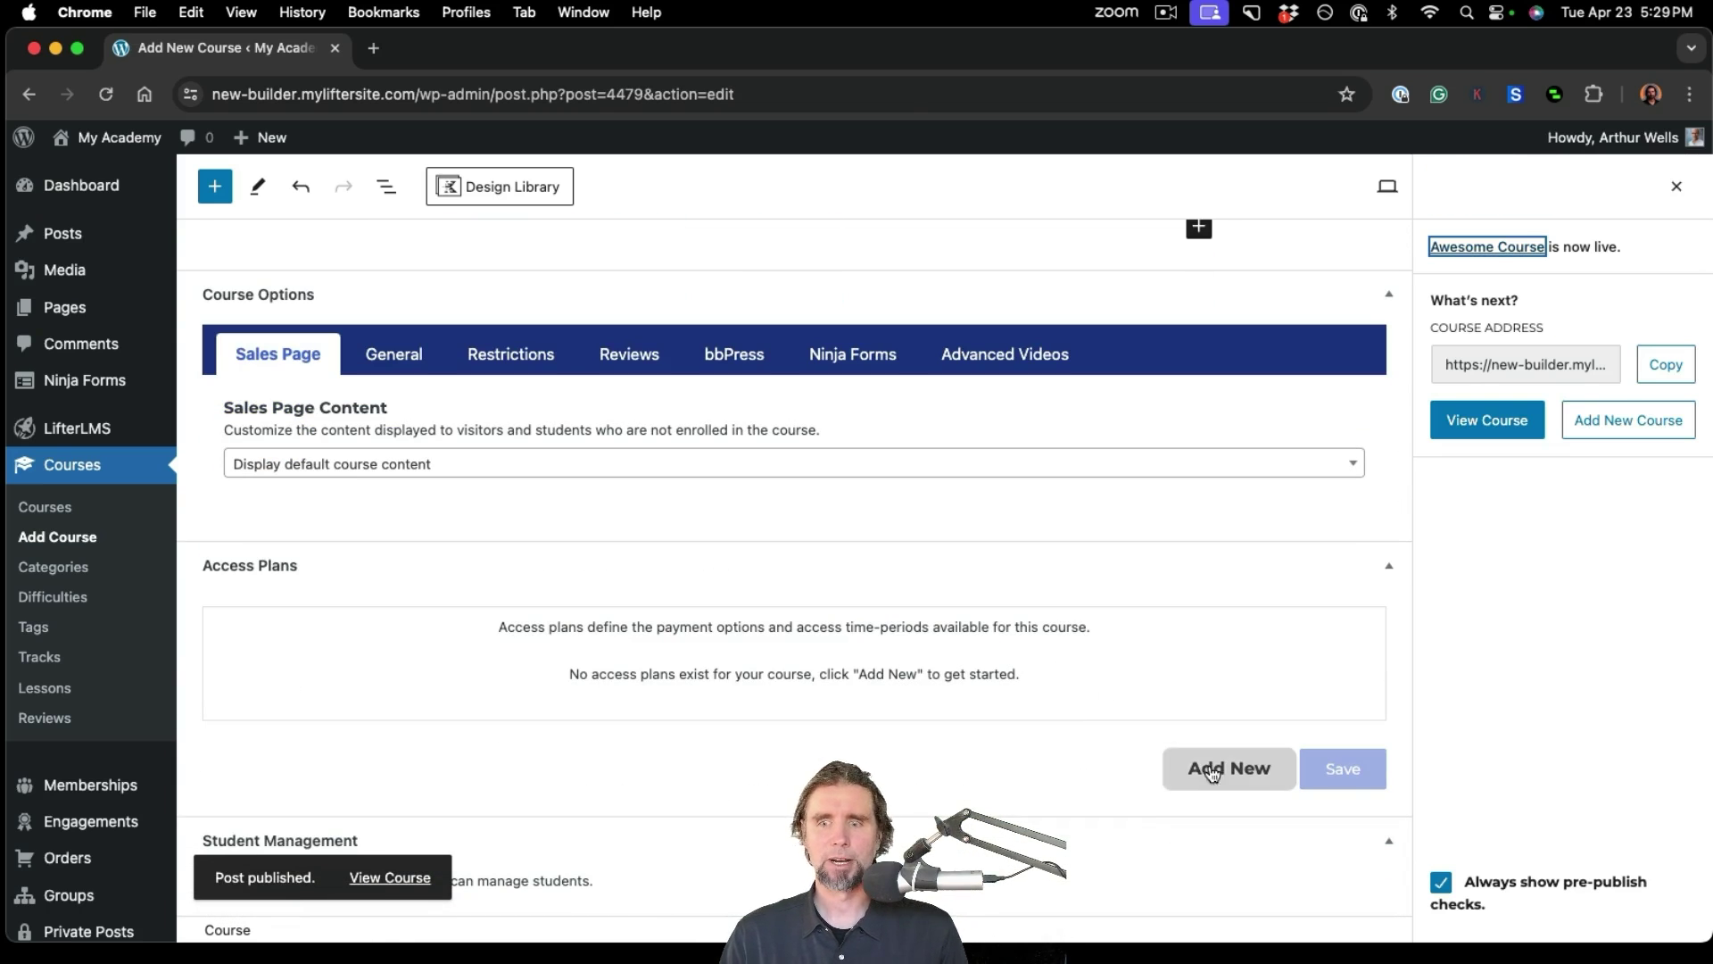
- Start a new access plan, close the publish panel and launch the Course Builder
{"action": "left_click", "coordinate": [1223, 768]}
{"action": "scroll", "coordinate": [1054, 696], "scroll_direction": "down", "scroll_amount": 3}
{"action": "scroll", "coordinate": [1054, 697], "scroll_direction": "up", "scroll_amount": 15}
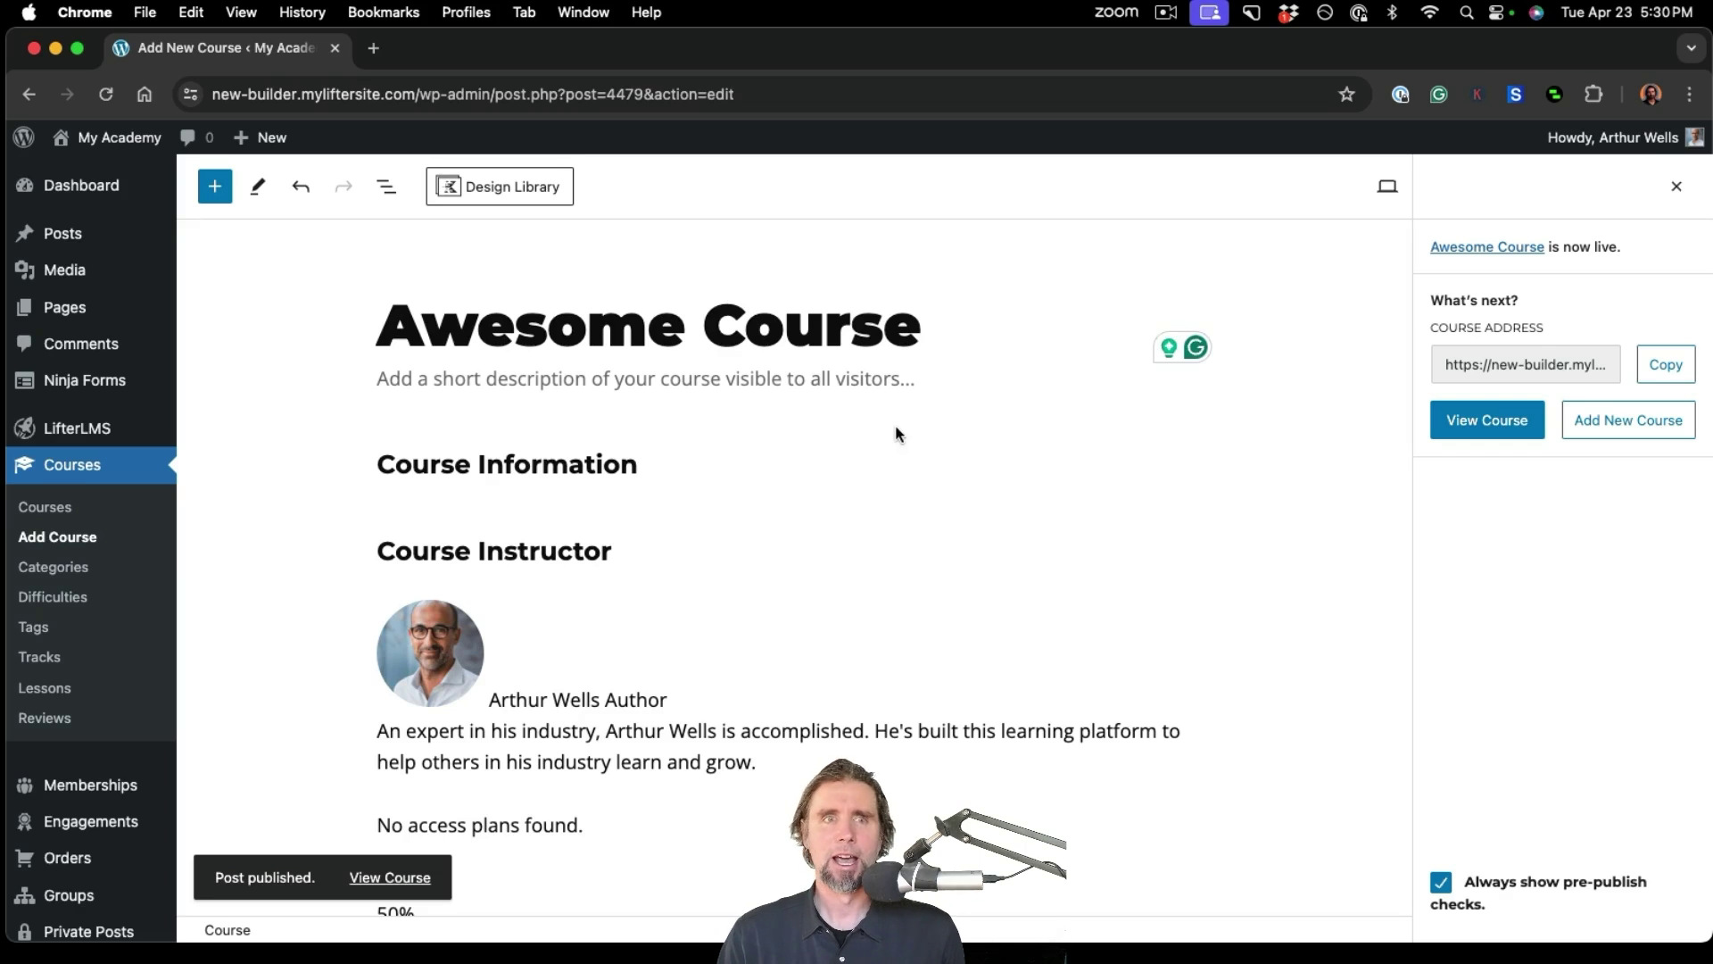
{"action": "left_click", "coordinate": [1674, 189]}
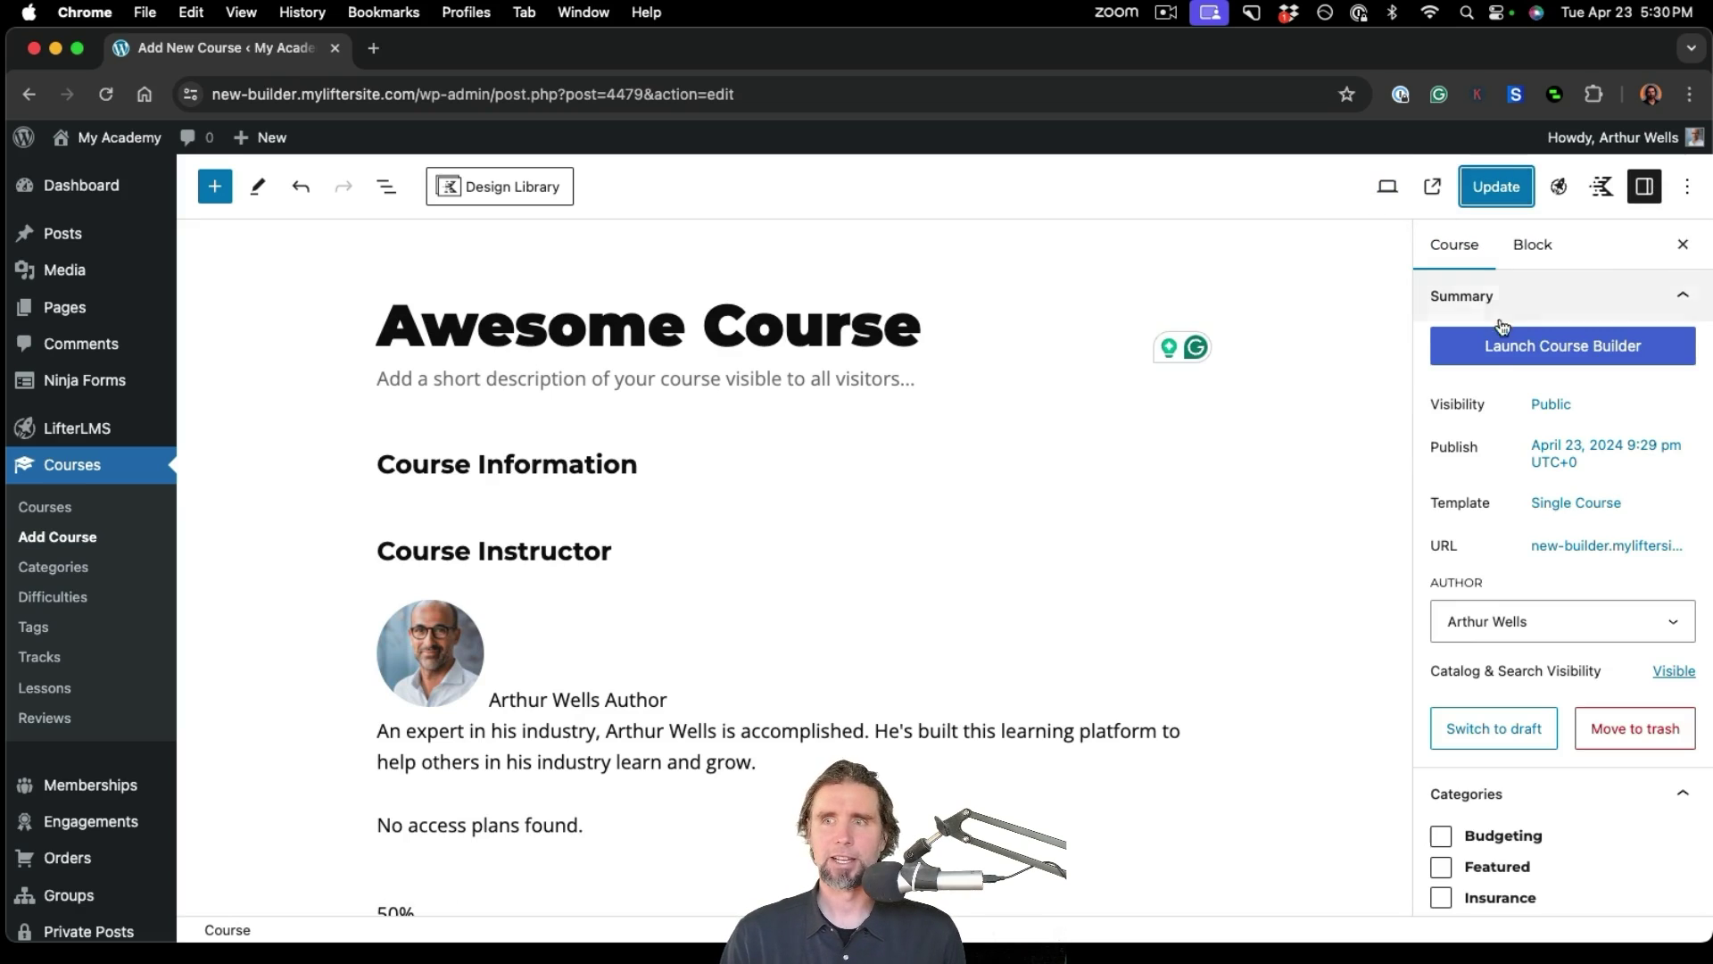
{"action": "left_click", "coordinate": [1503, 357]}
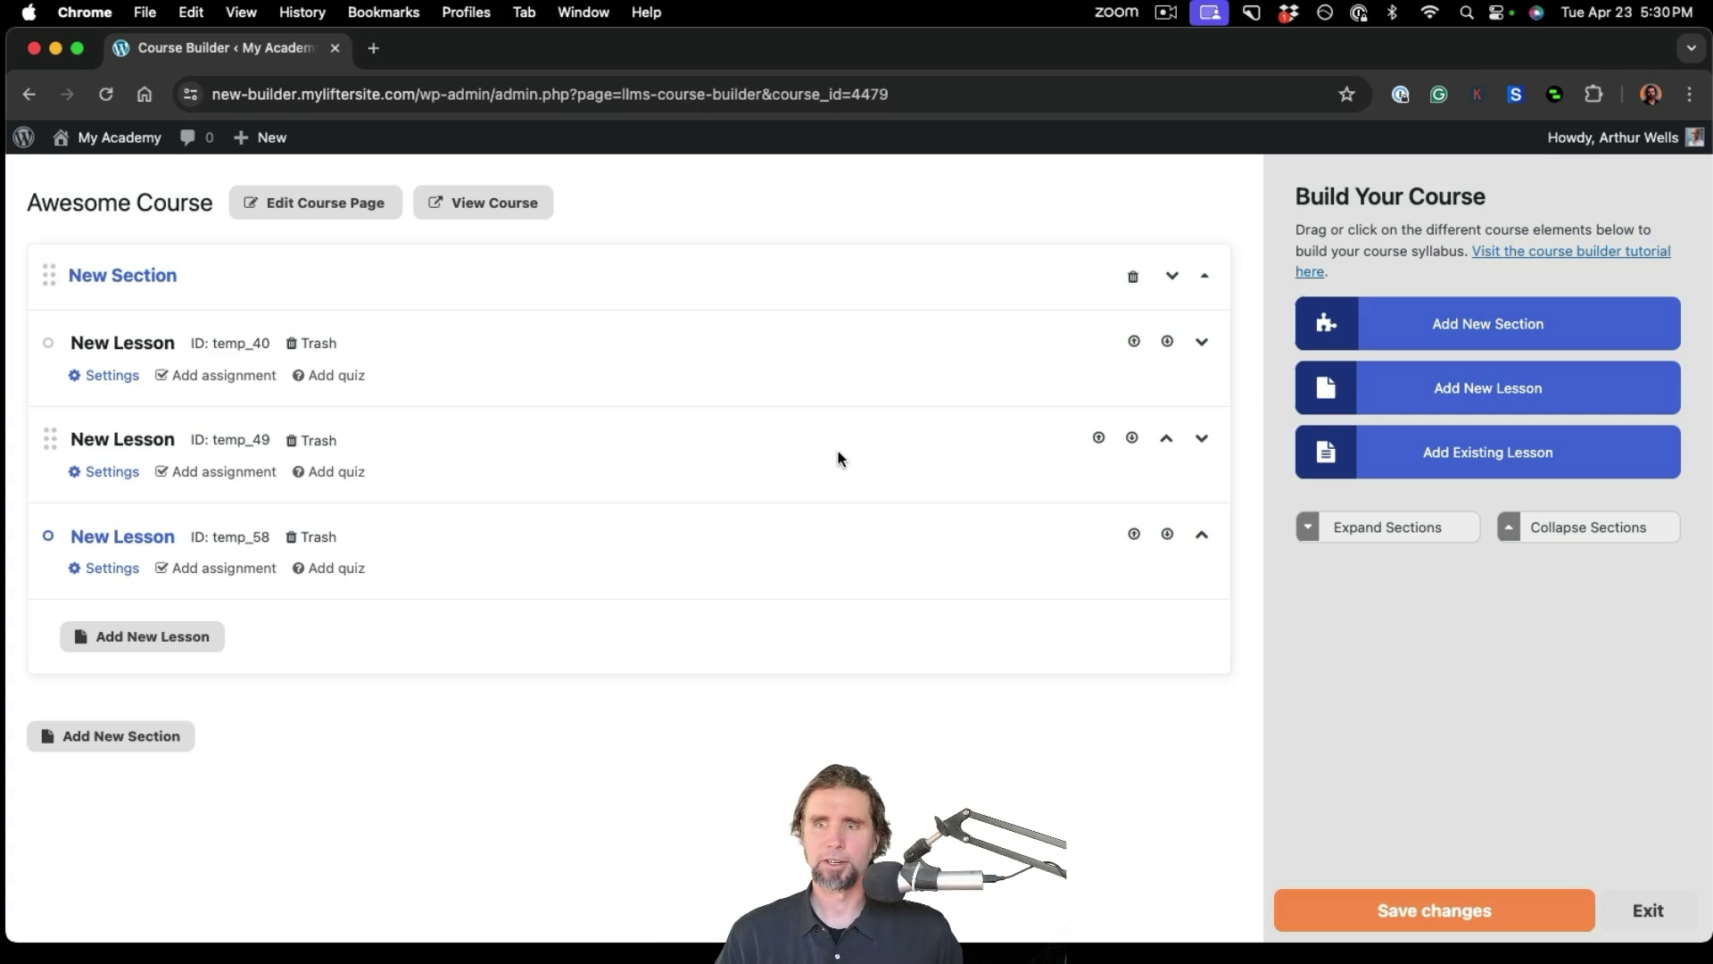
- Save the starter section and its three lessons, then rename the section 'Introduction'
{"action": "left_click", "coordinate": [1402, 915]}
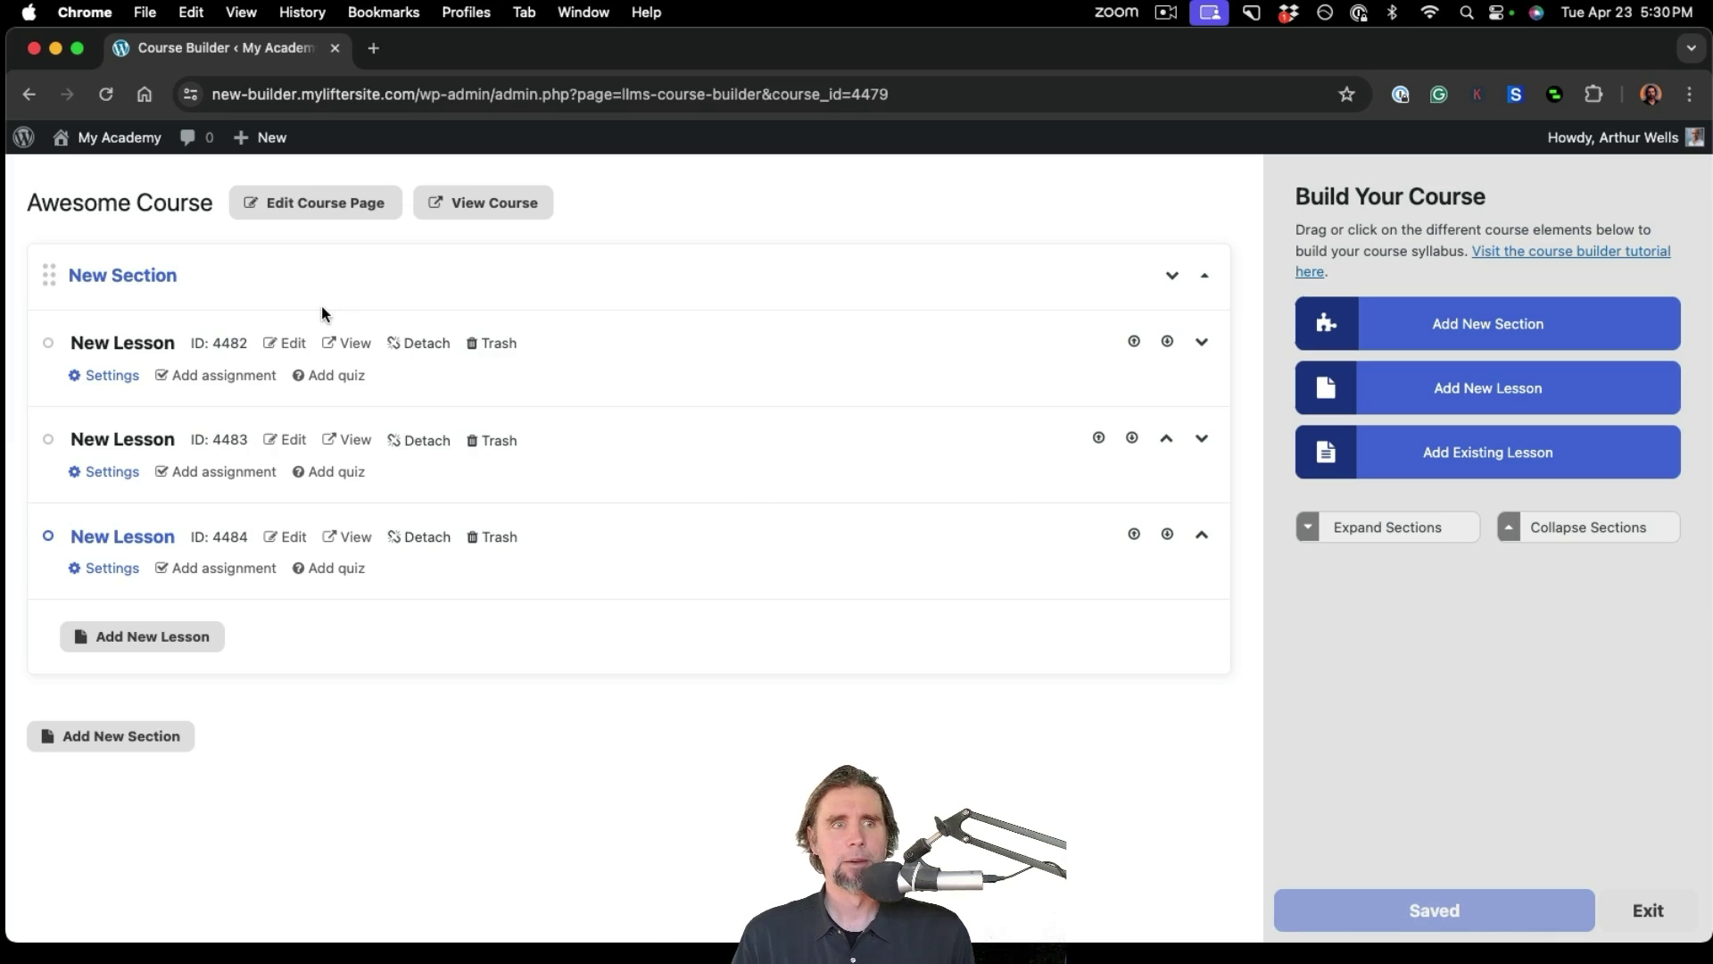
{"action": "left_click", "coordinate": [140, 270]}
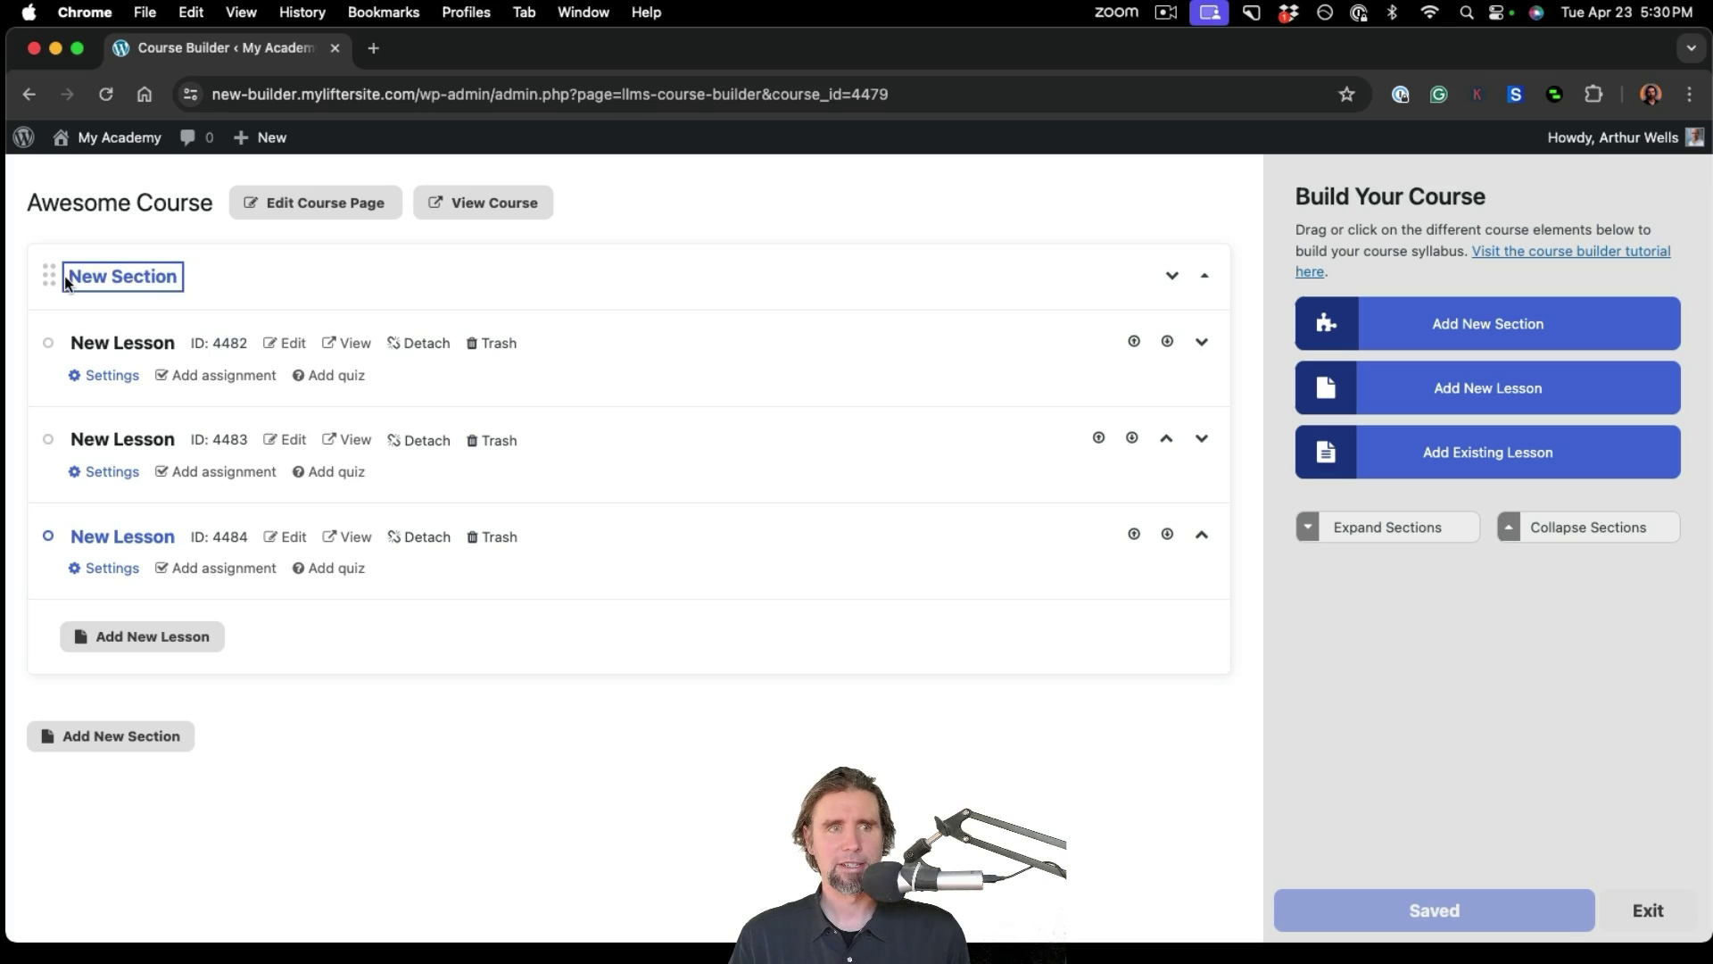
{"action": "left_click_drag", "start_coordinate": [70, 278], "coordinate": [179, 284]}
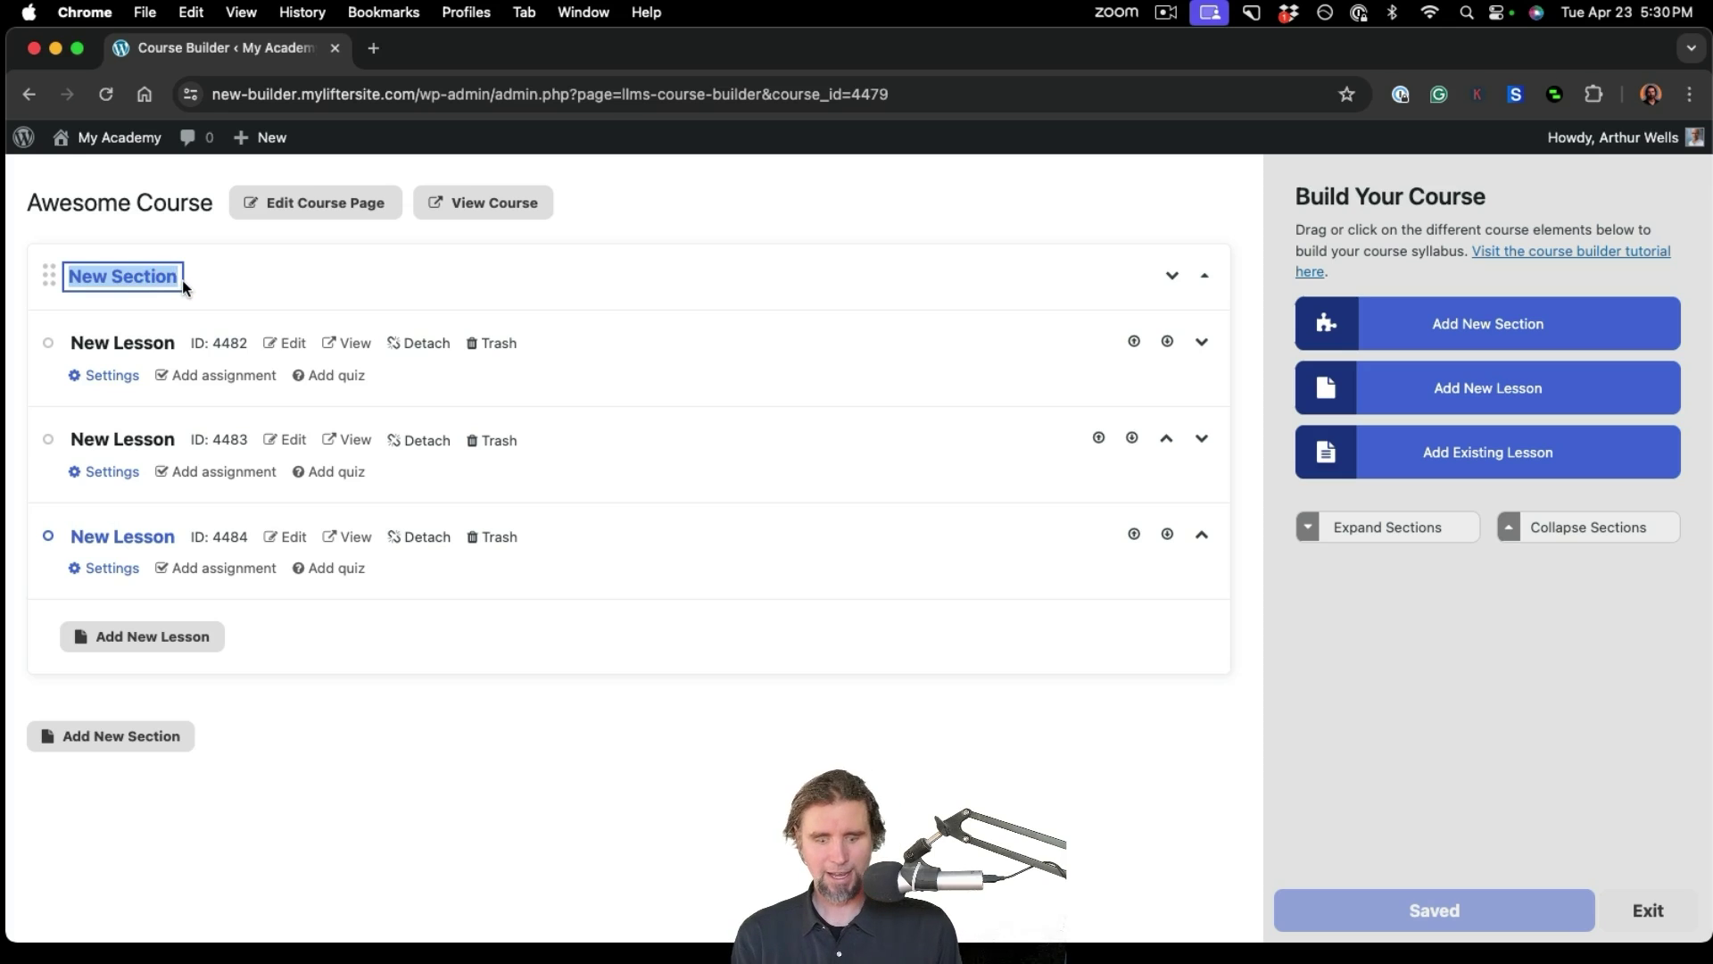
{"action": "type", "text": "Inr"}
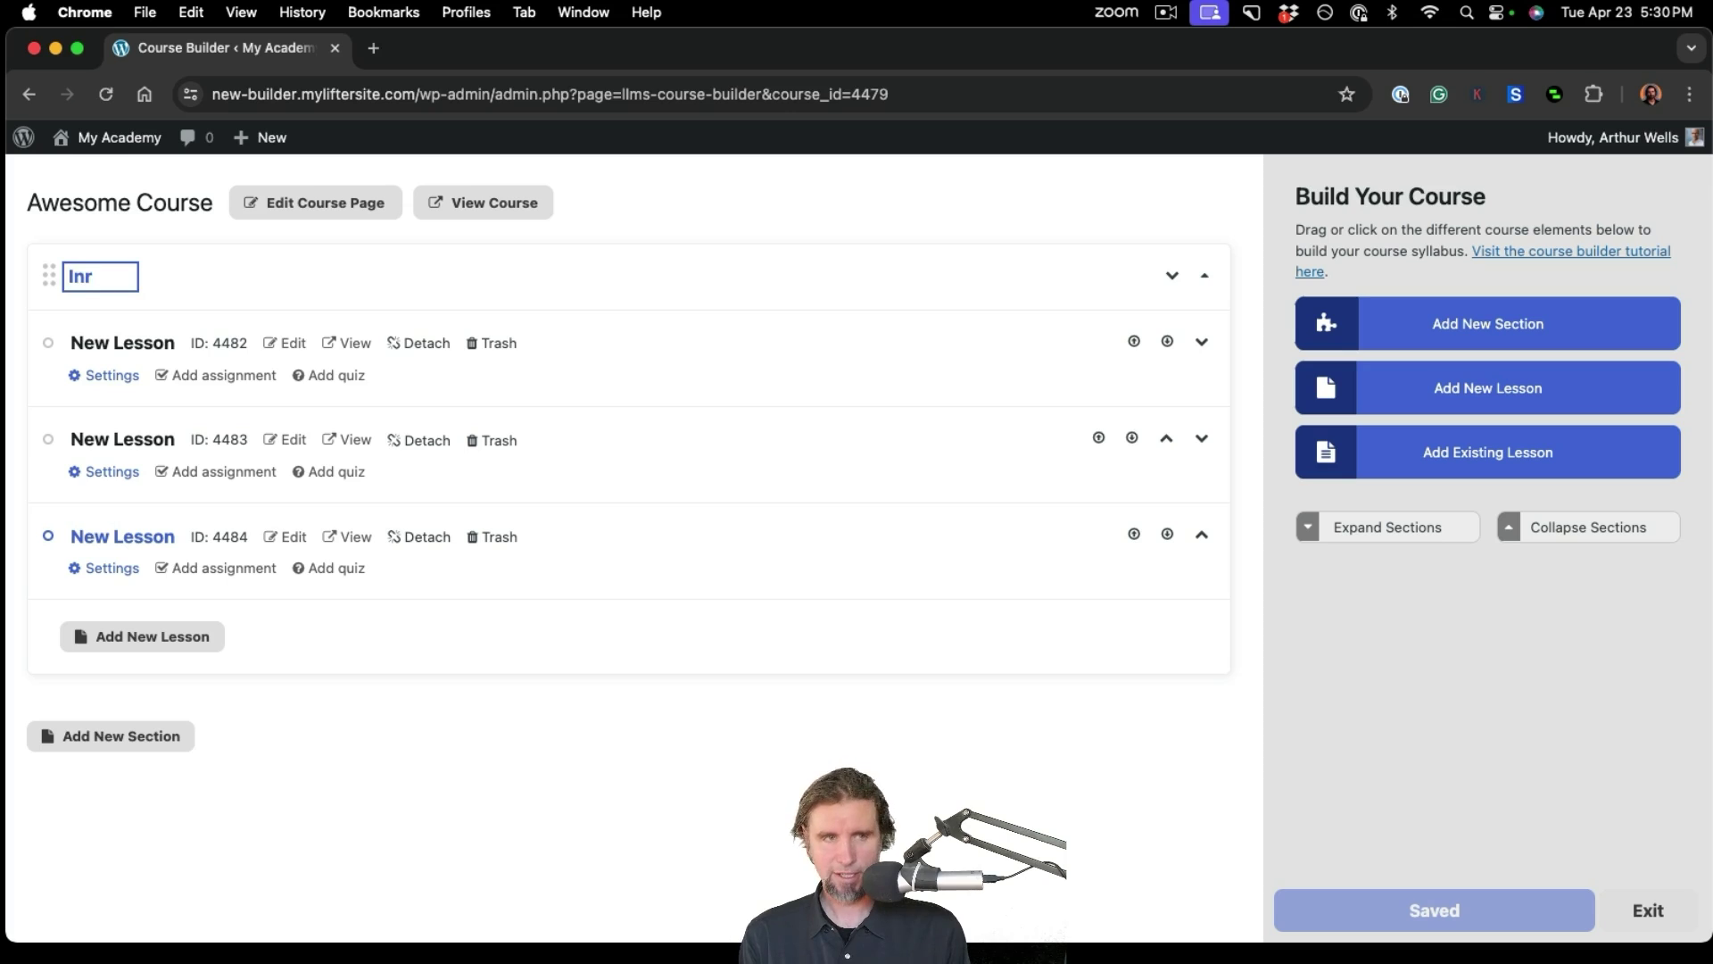
{"action": "key", "text": "BackSpace"}
{"action": "type", "text": "troduction"}
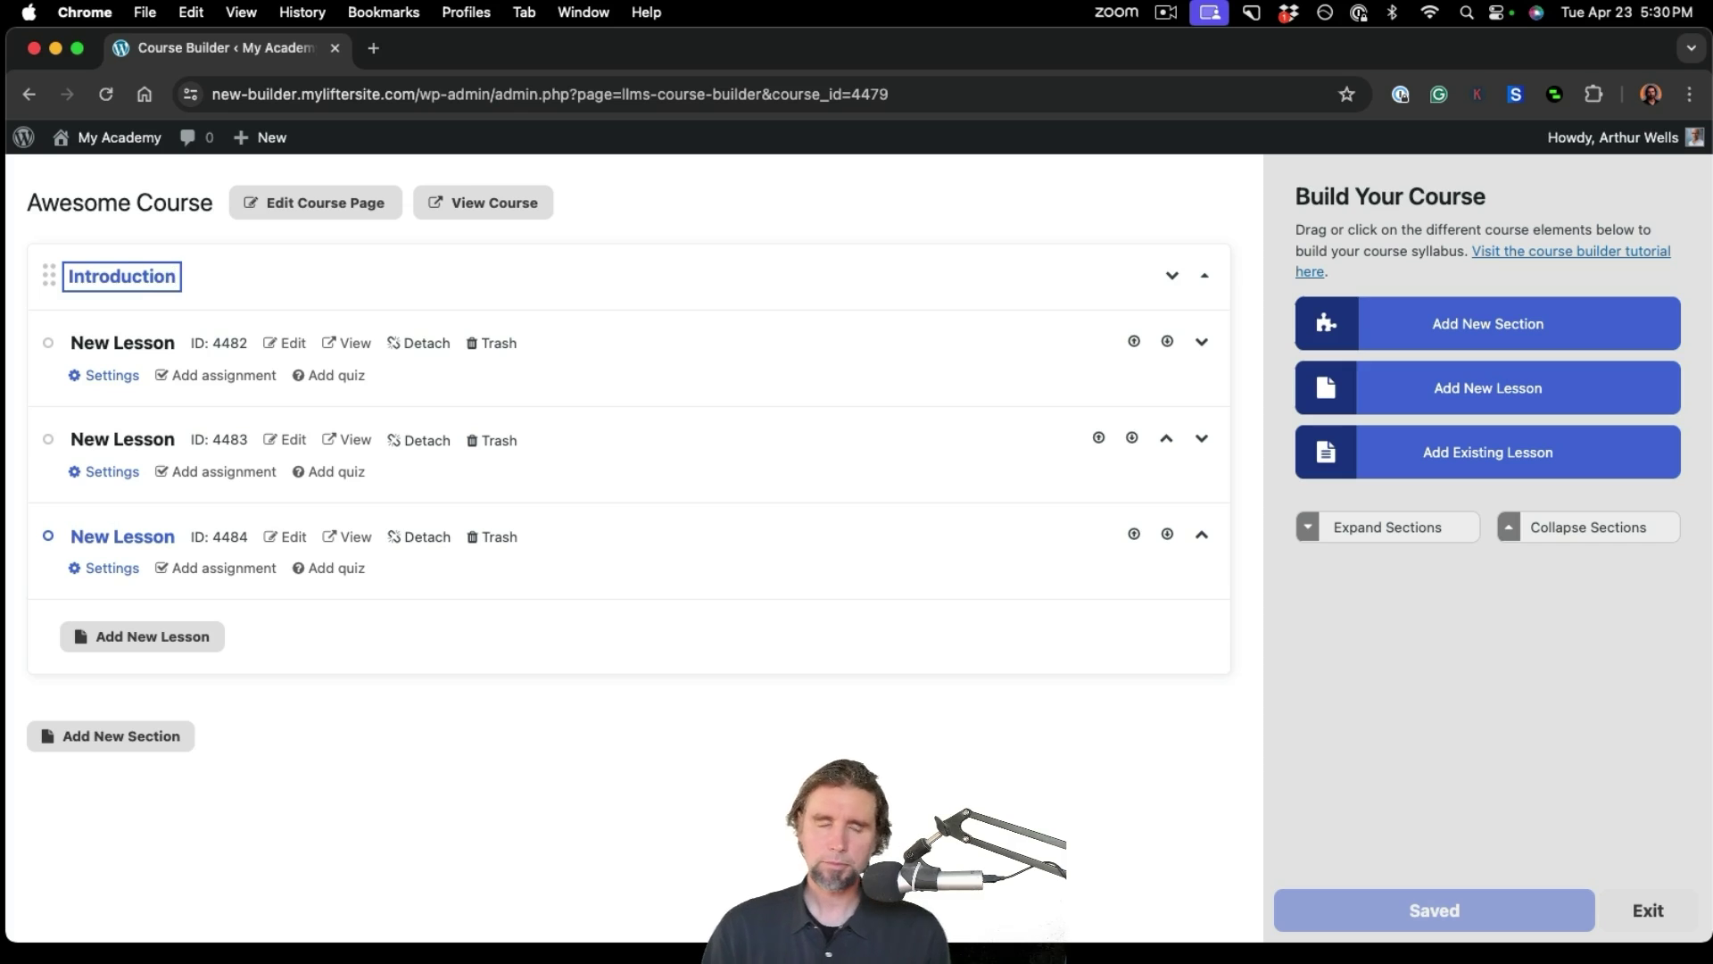
{"action": "key", "text": "Return"}
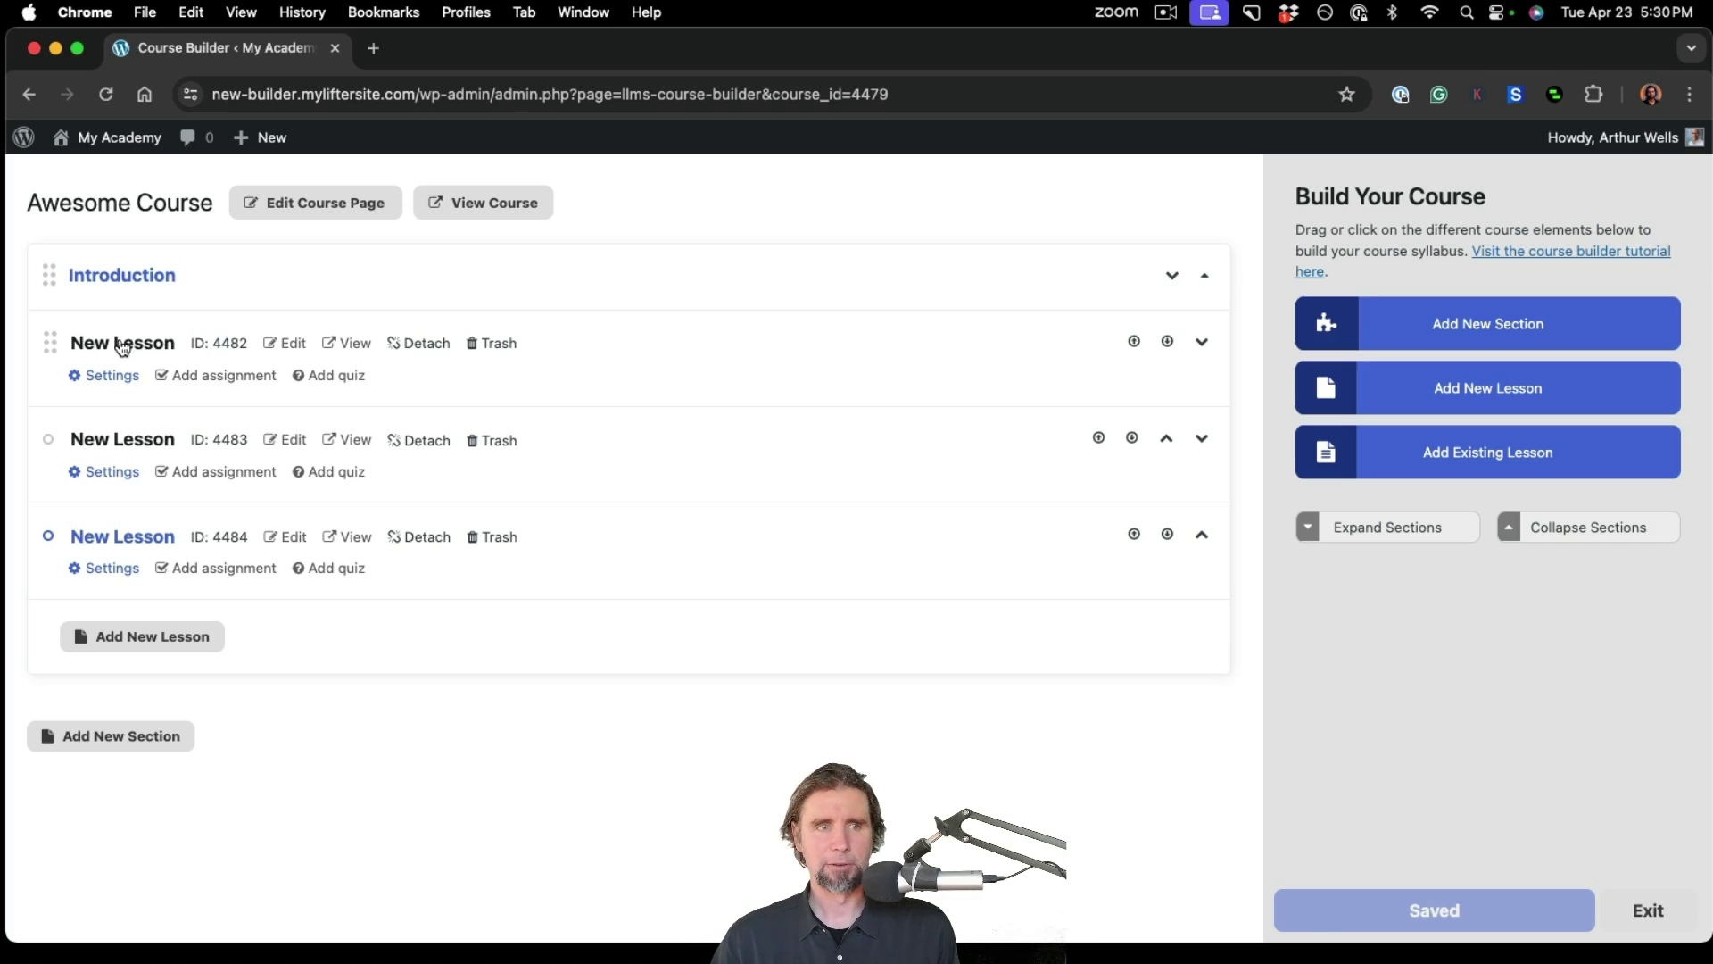
- Rename the first lesson to 'Welcome'
{"action": "left_click", "coordinate": [122, 346]}
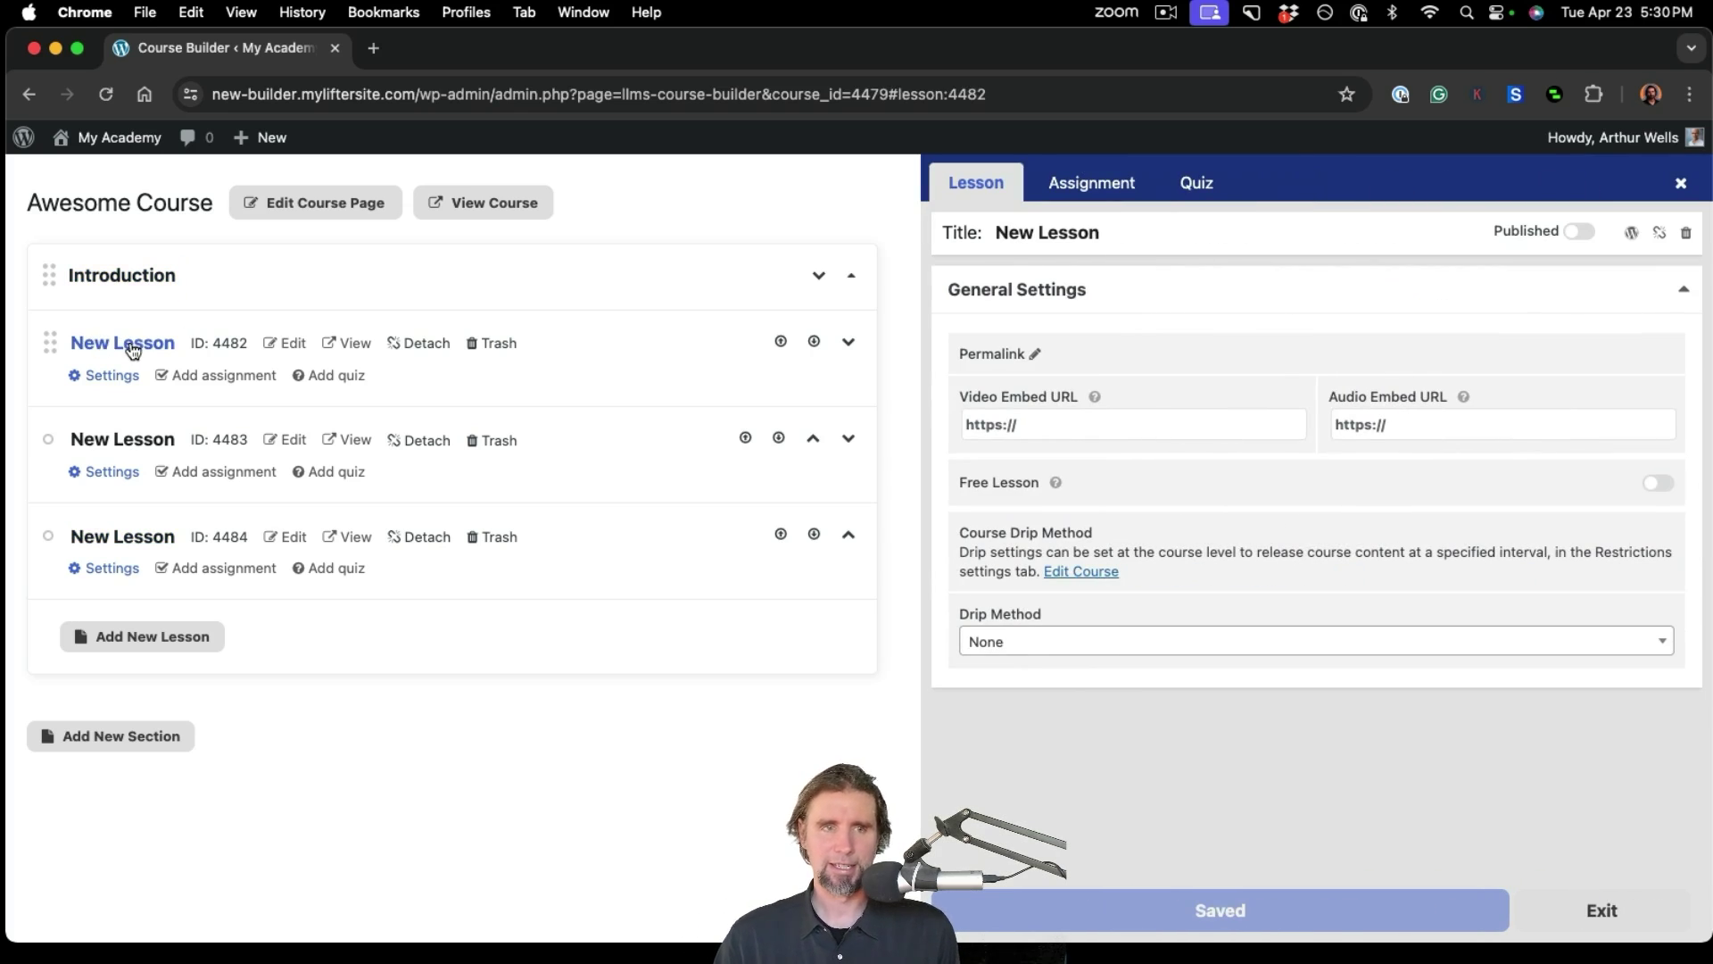
{"action": "left_click", "coordinate": [1096, 234]}
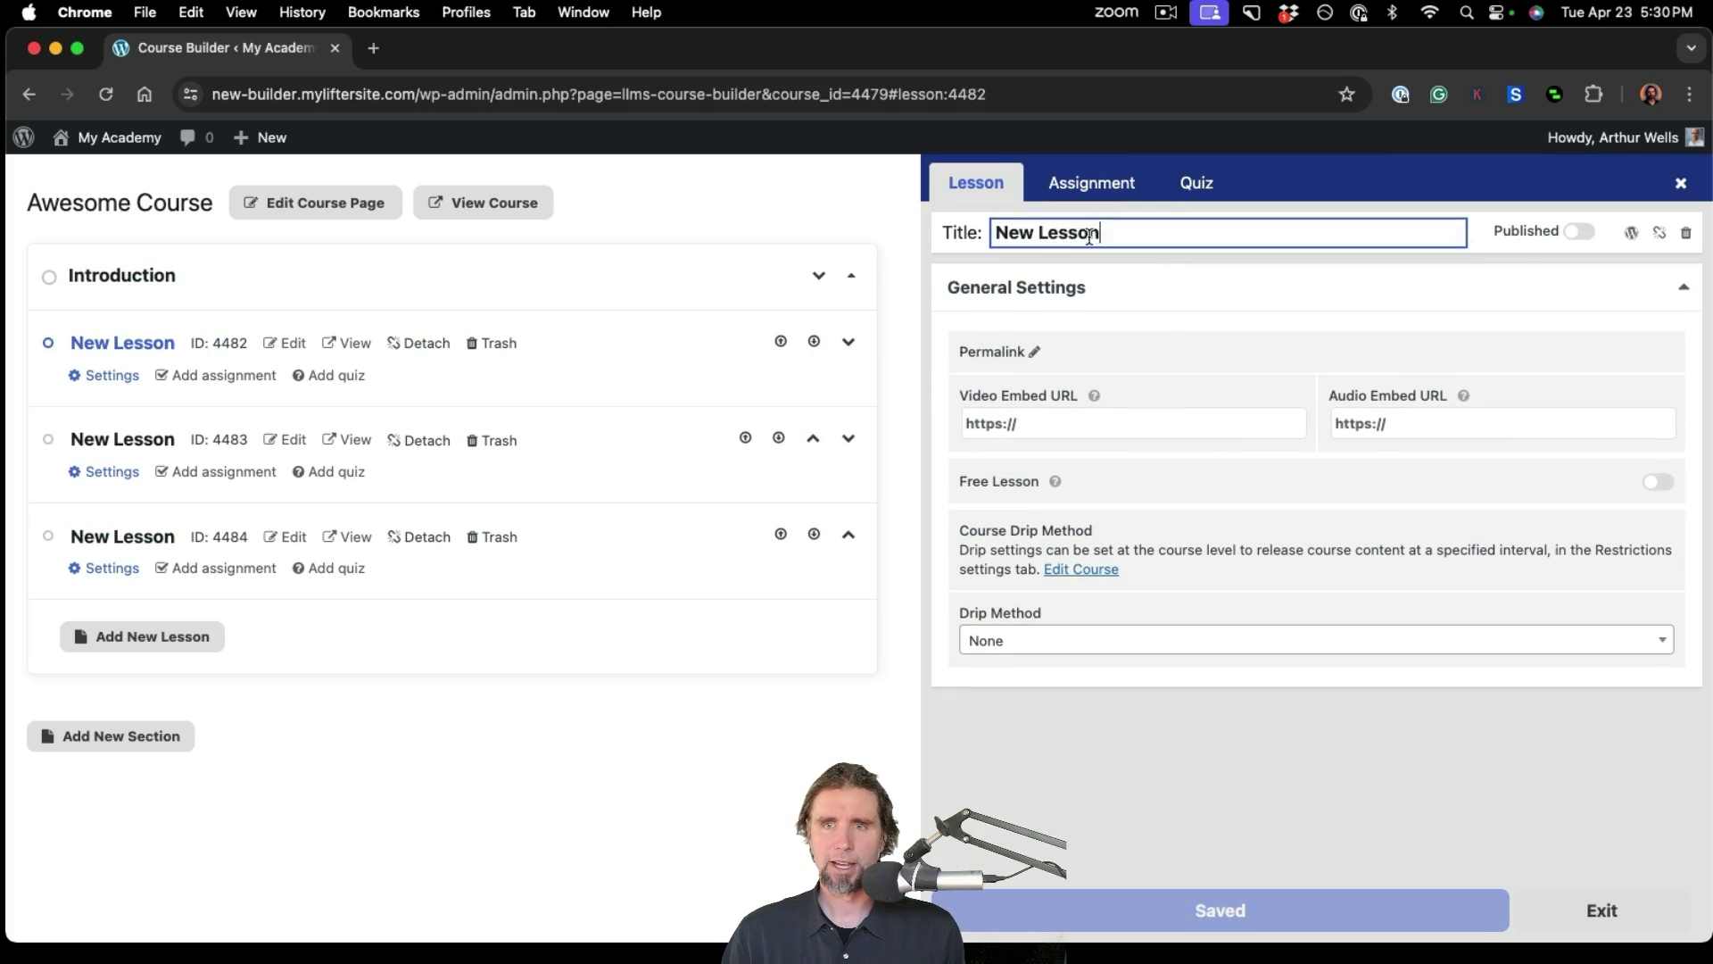
{"action": "left_click_drag", "start_coordinate": [1095, 235], "coordinate": [998, 231]}
{"action": "type", "text": "Welcome"}
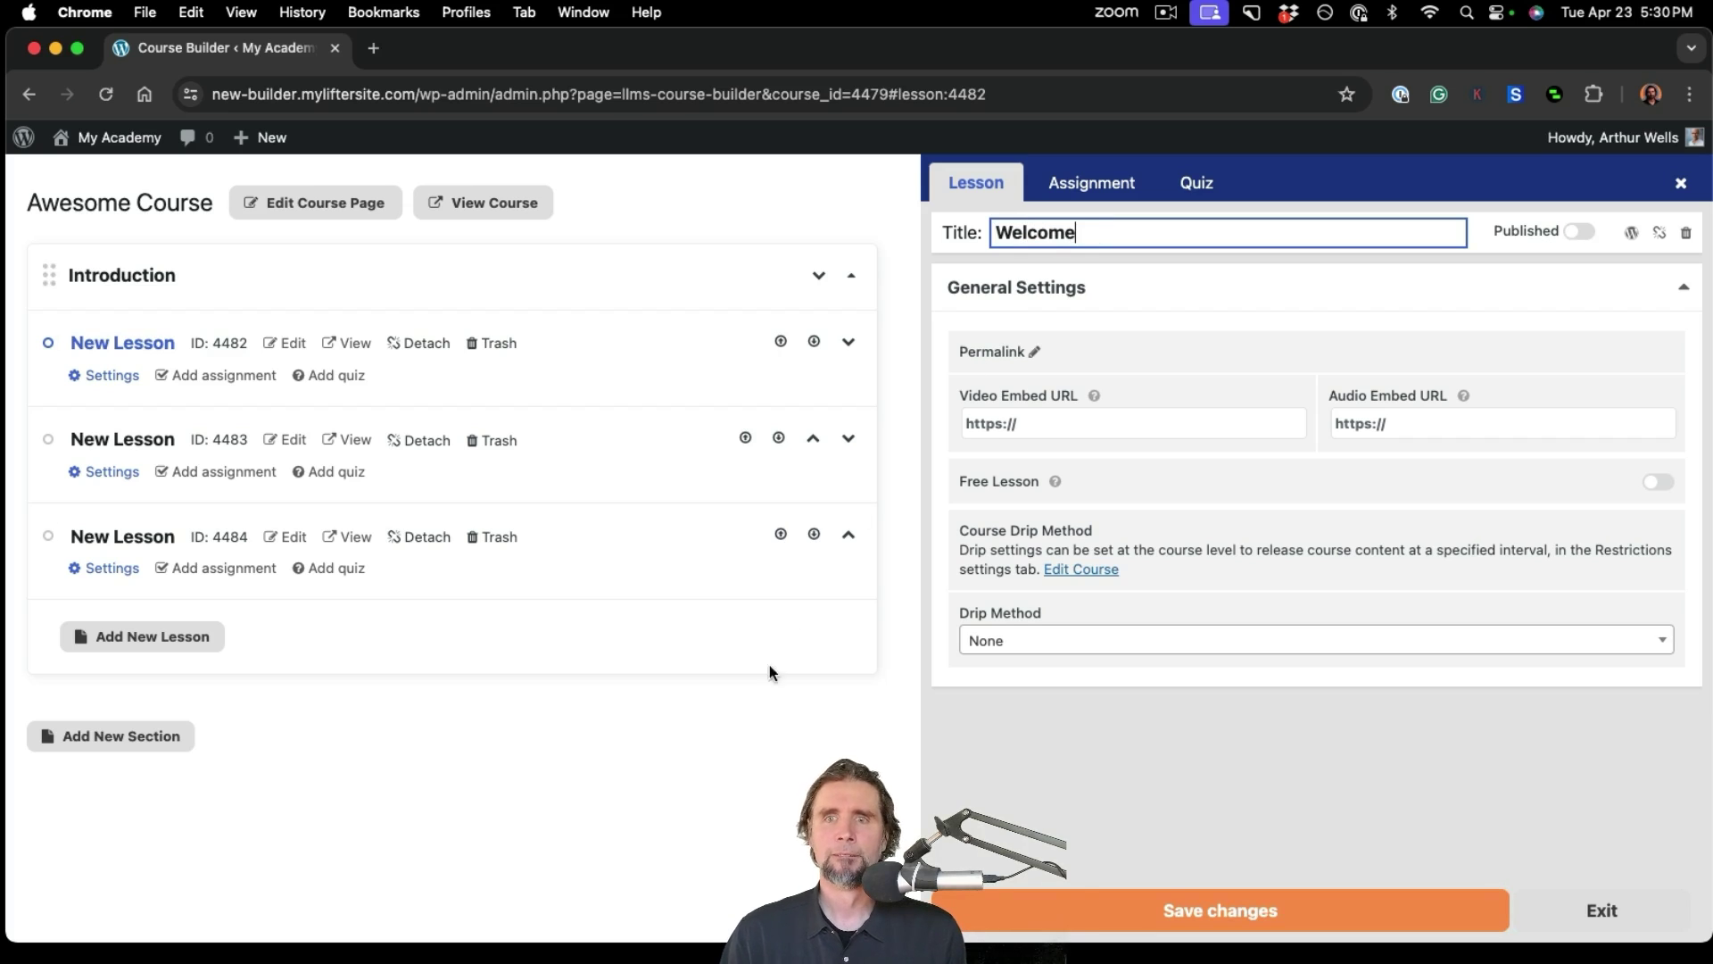
{"action": "key", "text": "Return"}
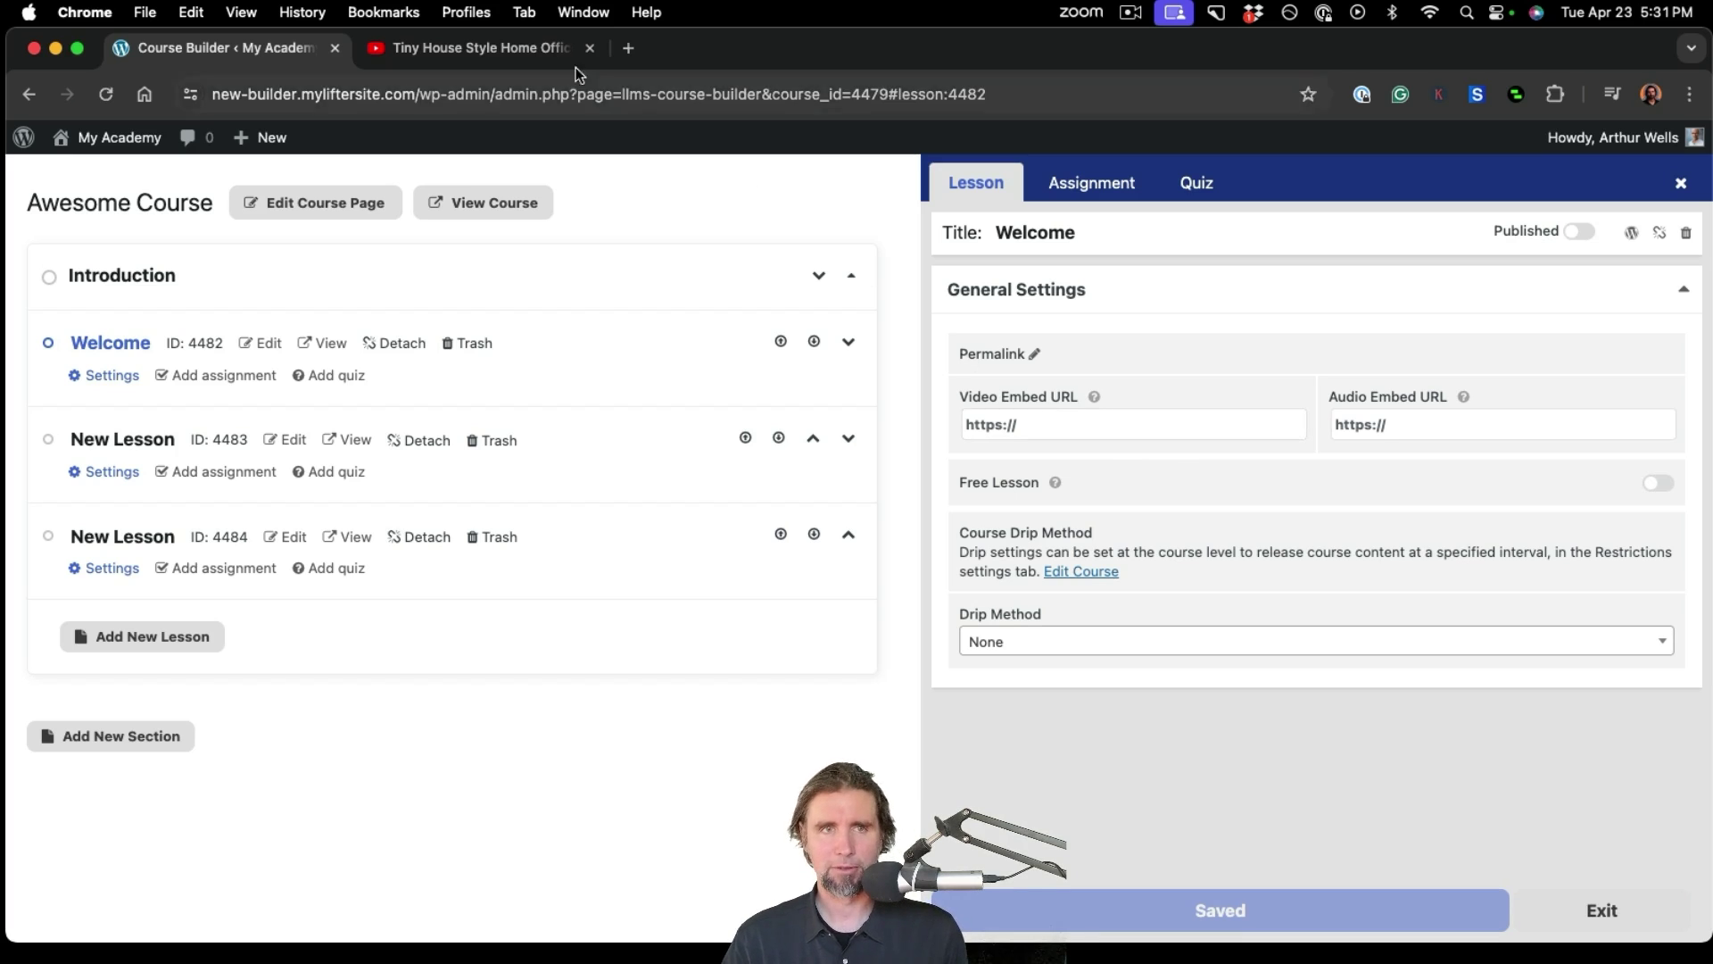
- Copy the YouTube video's URL and return to the course builder
{"action": "left_click", "coordinate": [532, 50]}
{"action": "left_click", "coordinate": [267, 94]}
{"action": "key", "text": "super+c"}
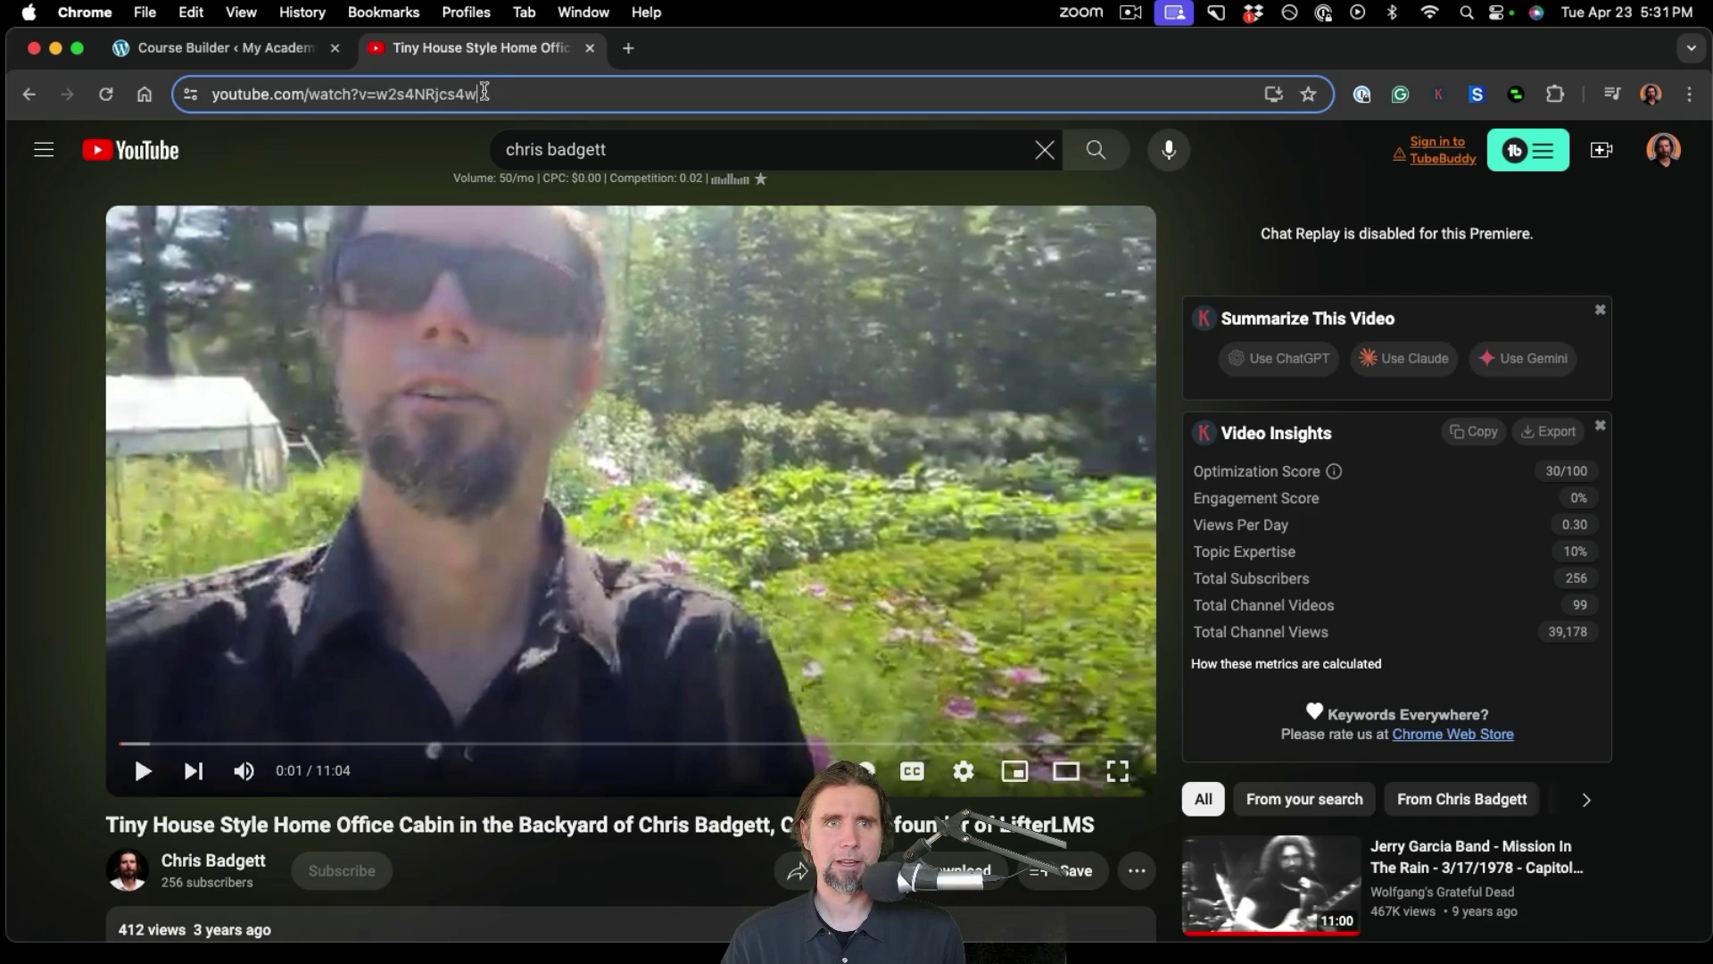
{"action": "left_click", "coordinate": [214, 49]}
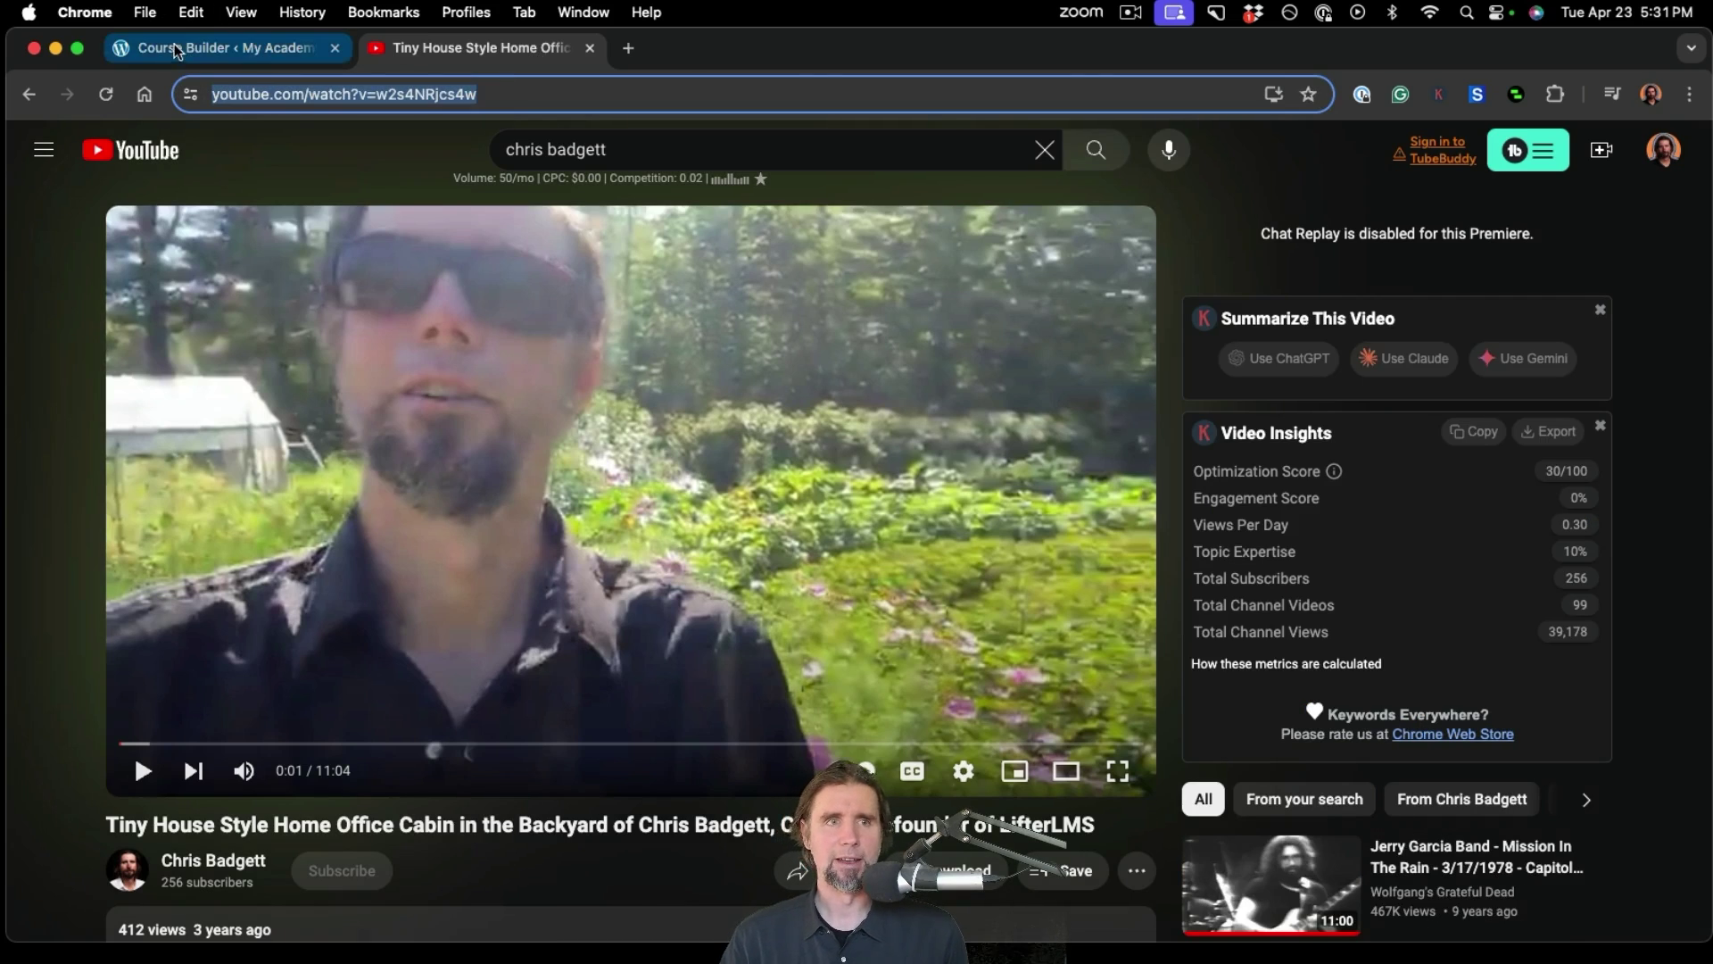
- Paste the YouTube link into Welcome's Video Embed URL and open the lesson in the full editor
{"action": "left_click", "coordinate": [1060, 436]}
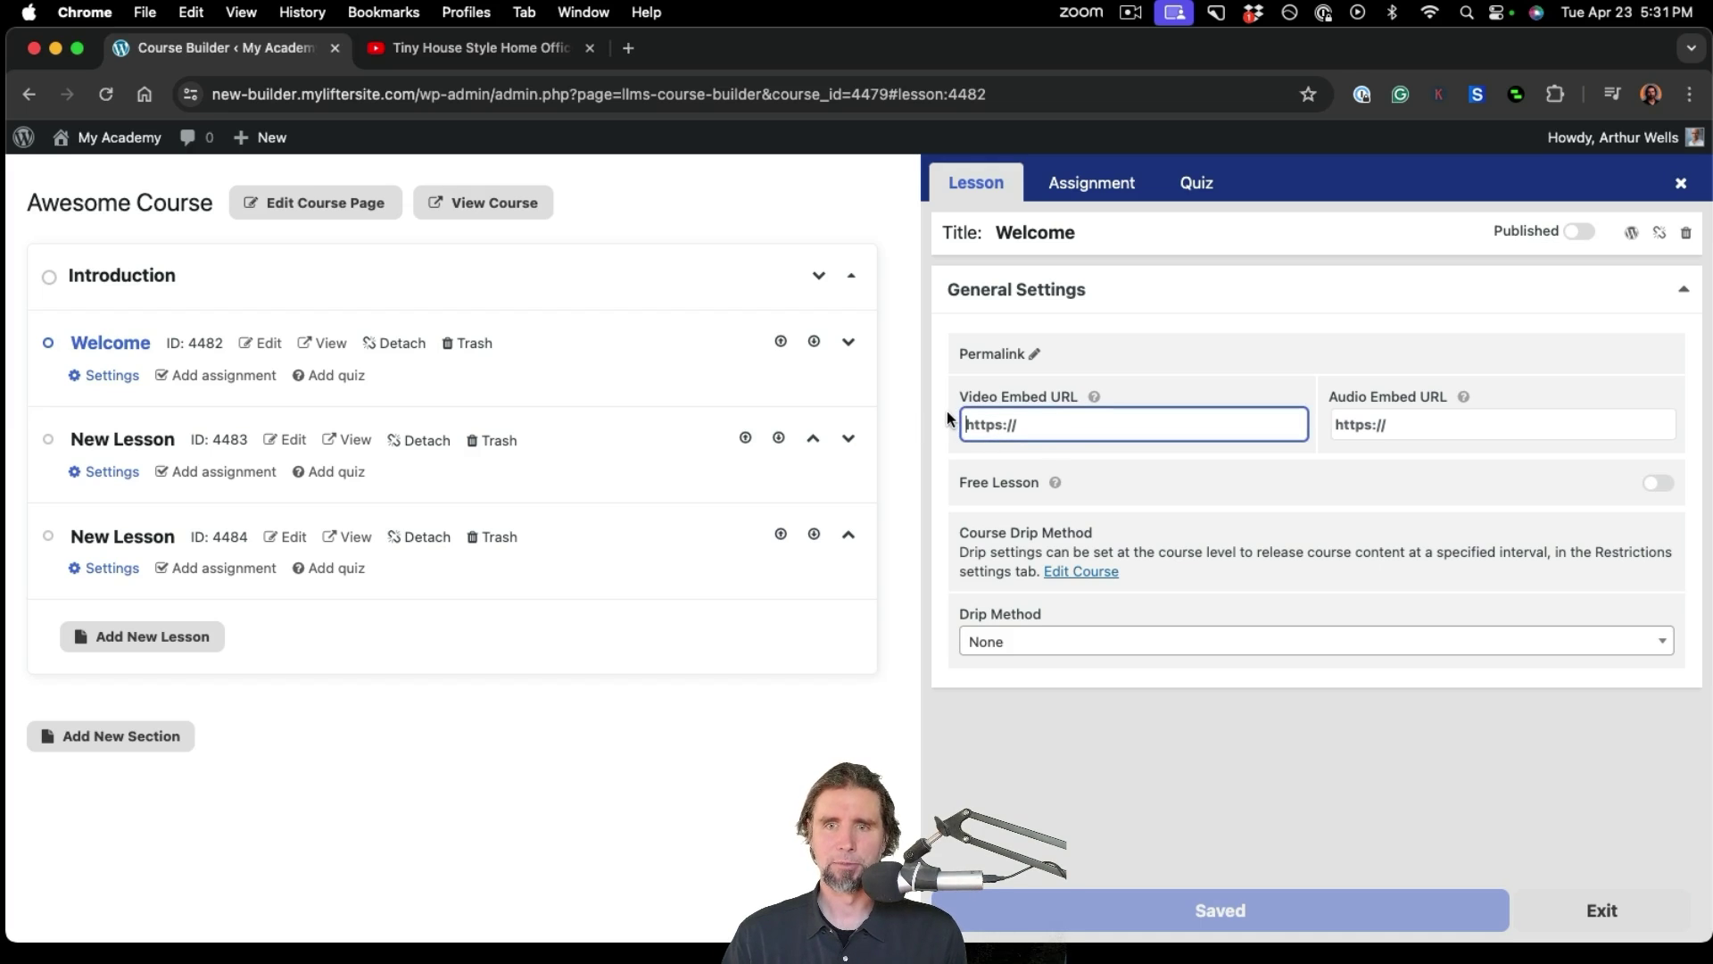
{"action": "key", "text": "super+v"}
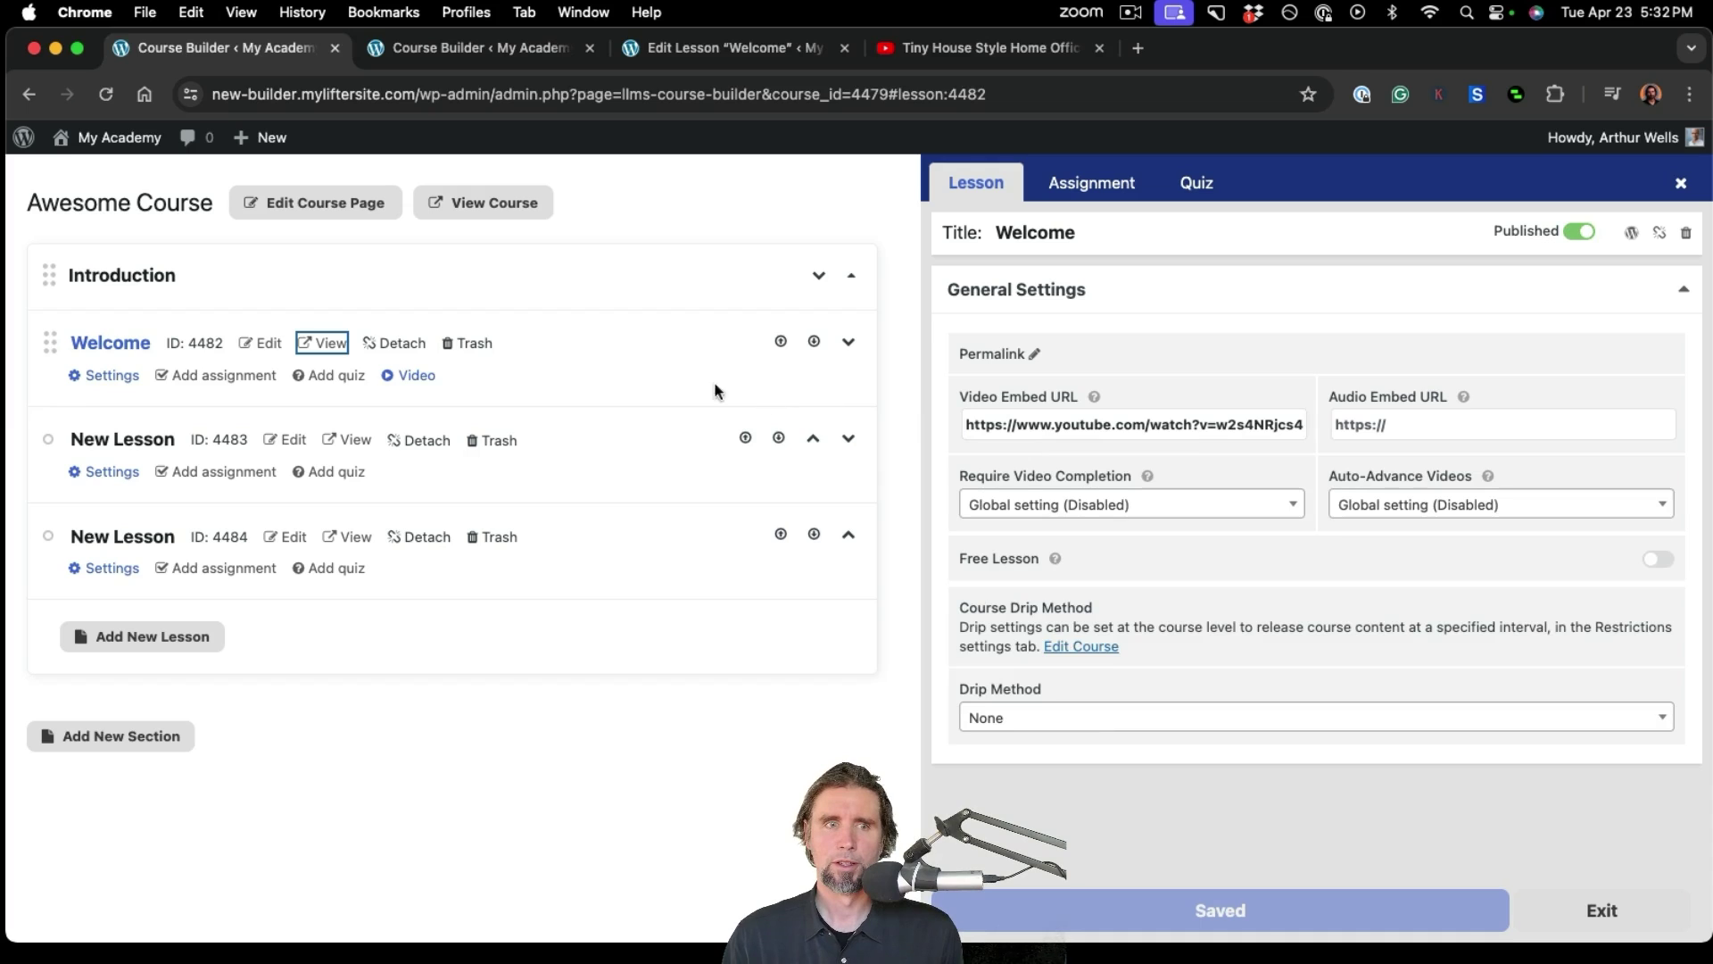
{"action": "left_click", "coordinate": [268, 345]}
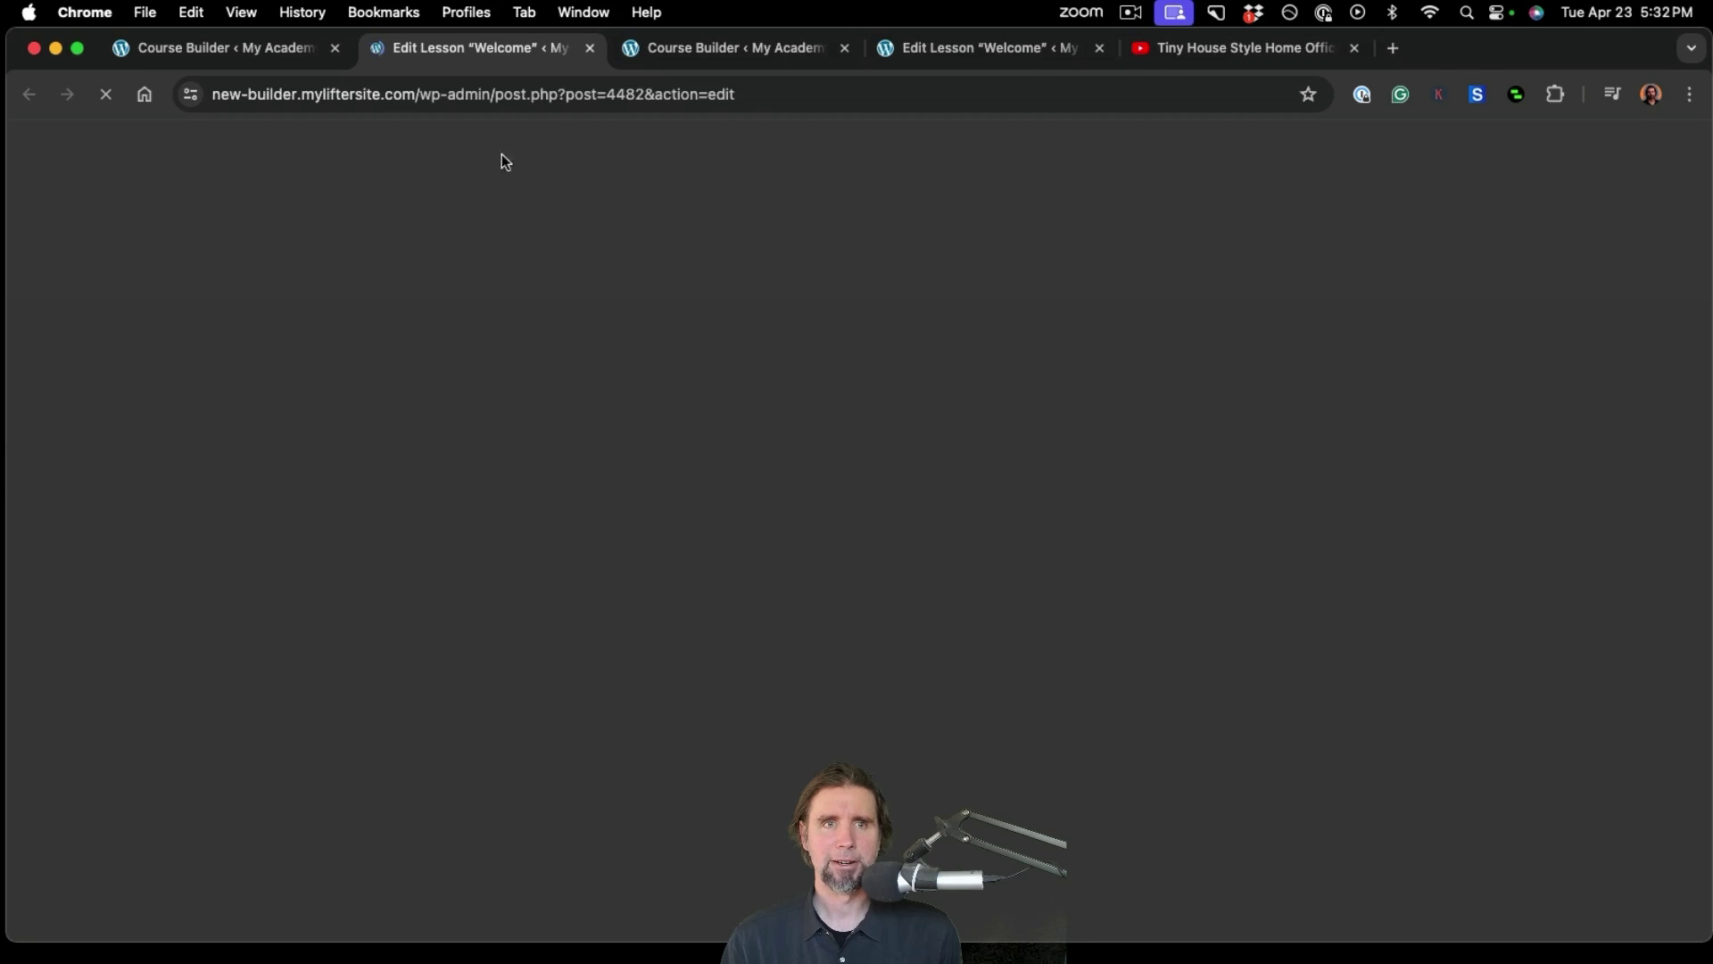
{"action": "scroll", "coordinate": [805, 559], "scroll_direction": "down", "scroll_amount": 1}
{"action": "scroll", "coordinate": [805, 560], "scroll_direction": "down", "scroll_amount": 2}
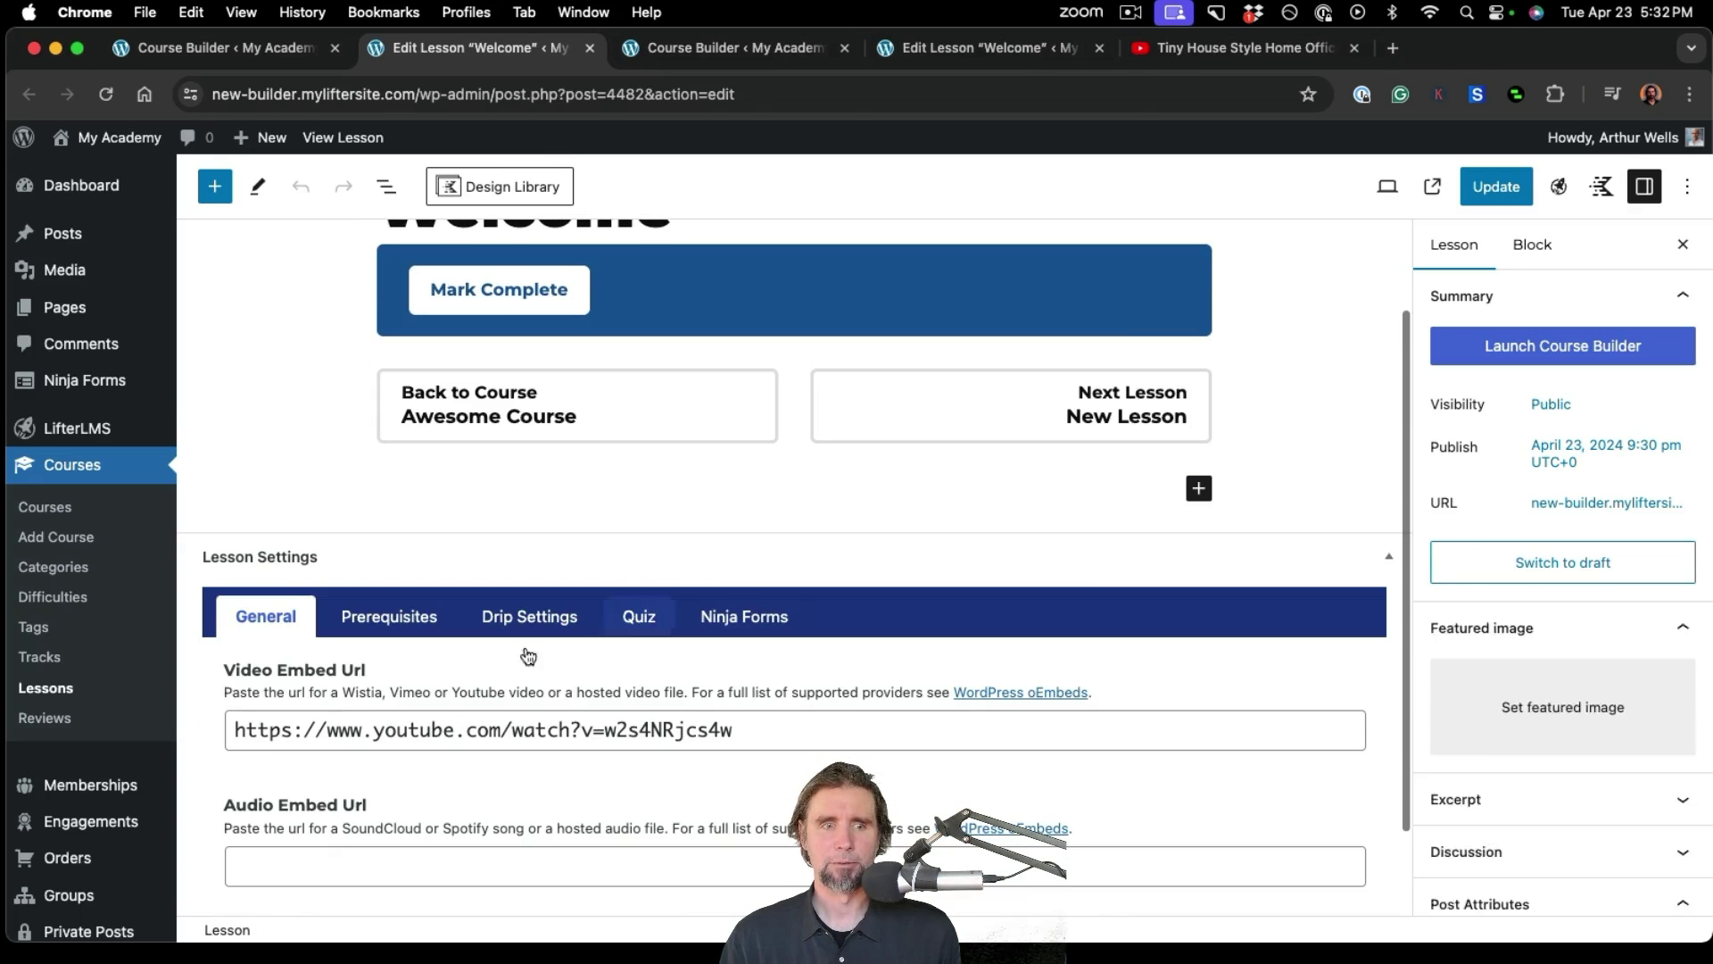
{"action": "scroll", "coordinate": [1009, 509], "scroll_direction": "up", "scroll_amount": 2}
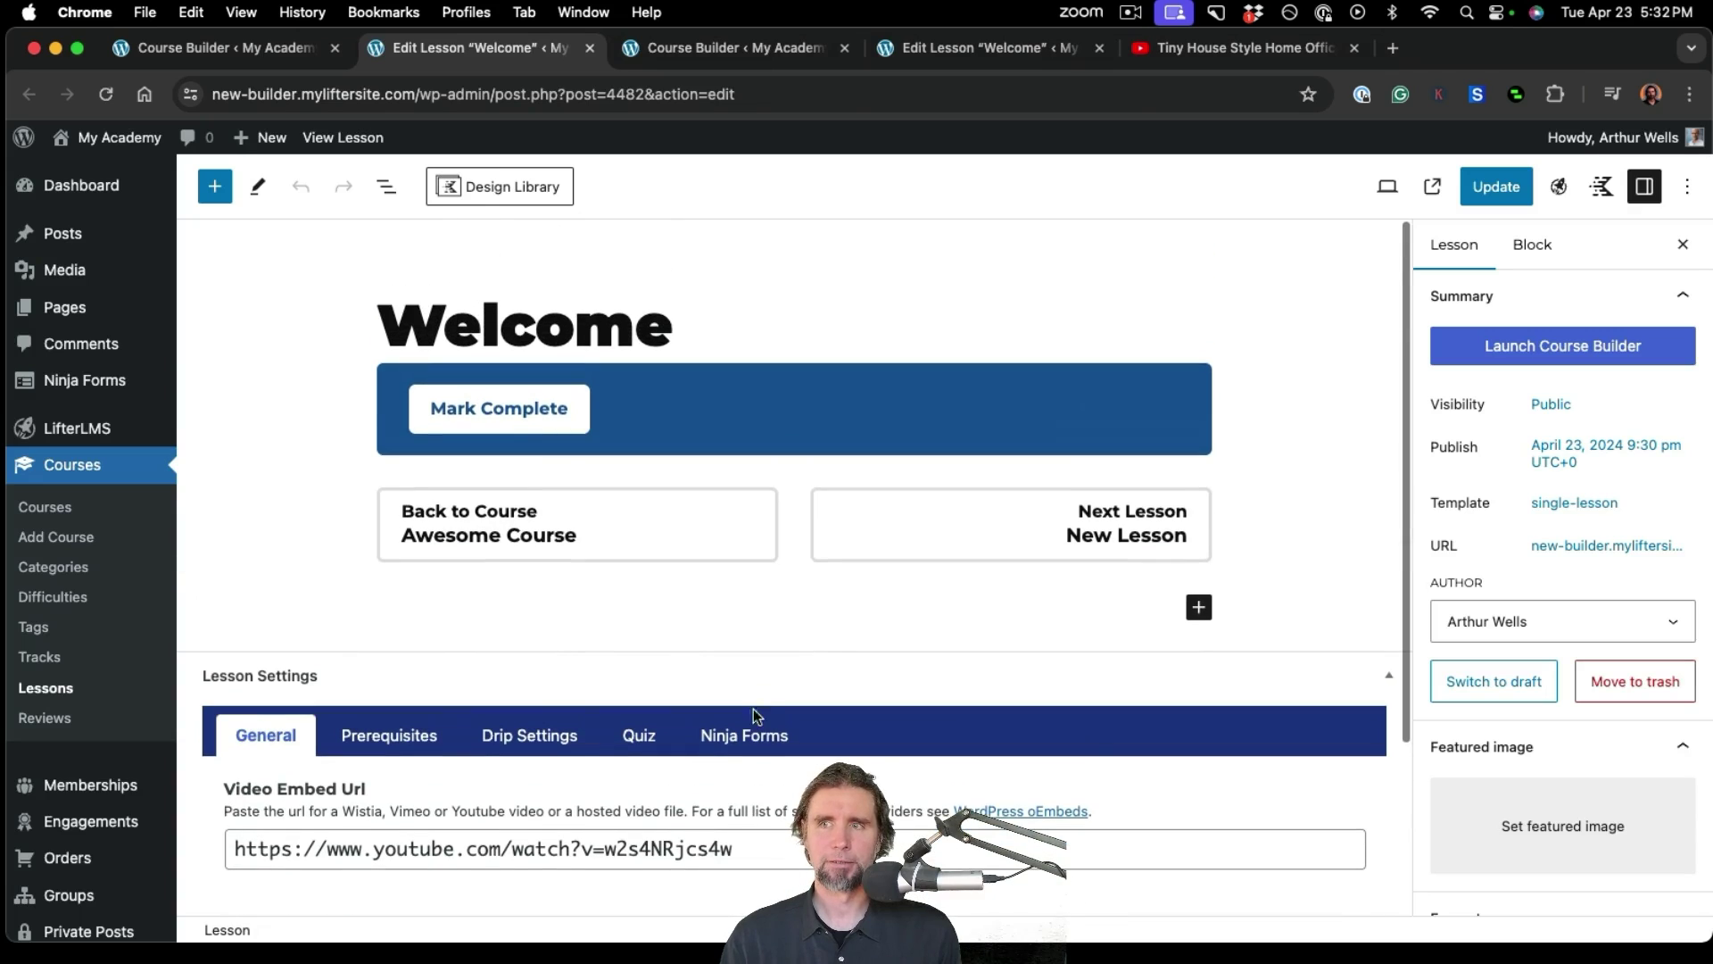
- Preview the Welcome lesson's video on the live site, then open Awesome Course for editing
{"action": "left_click", "coordinate": [1433, 186]}
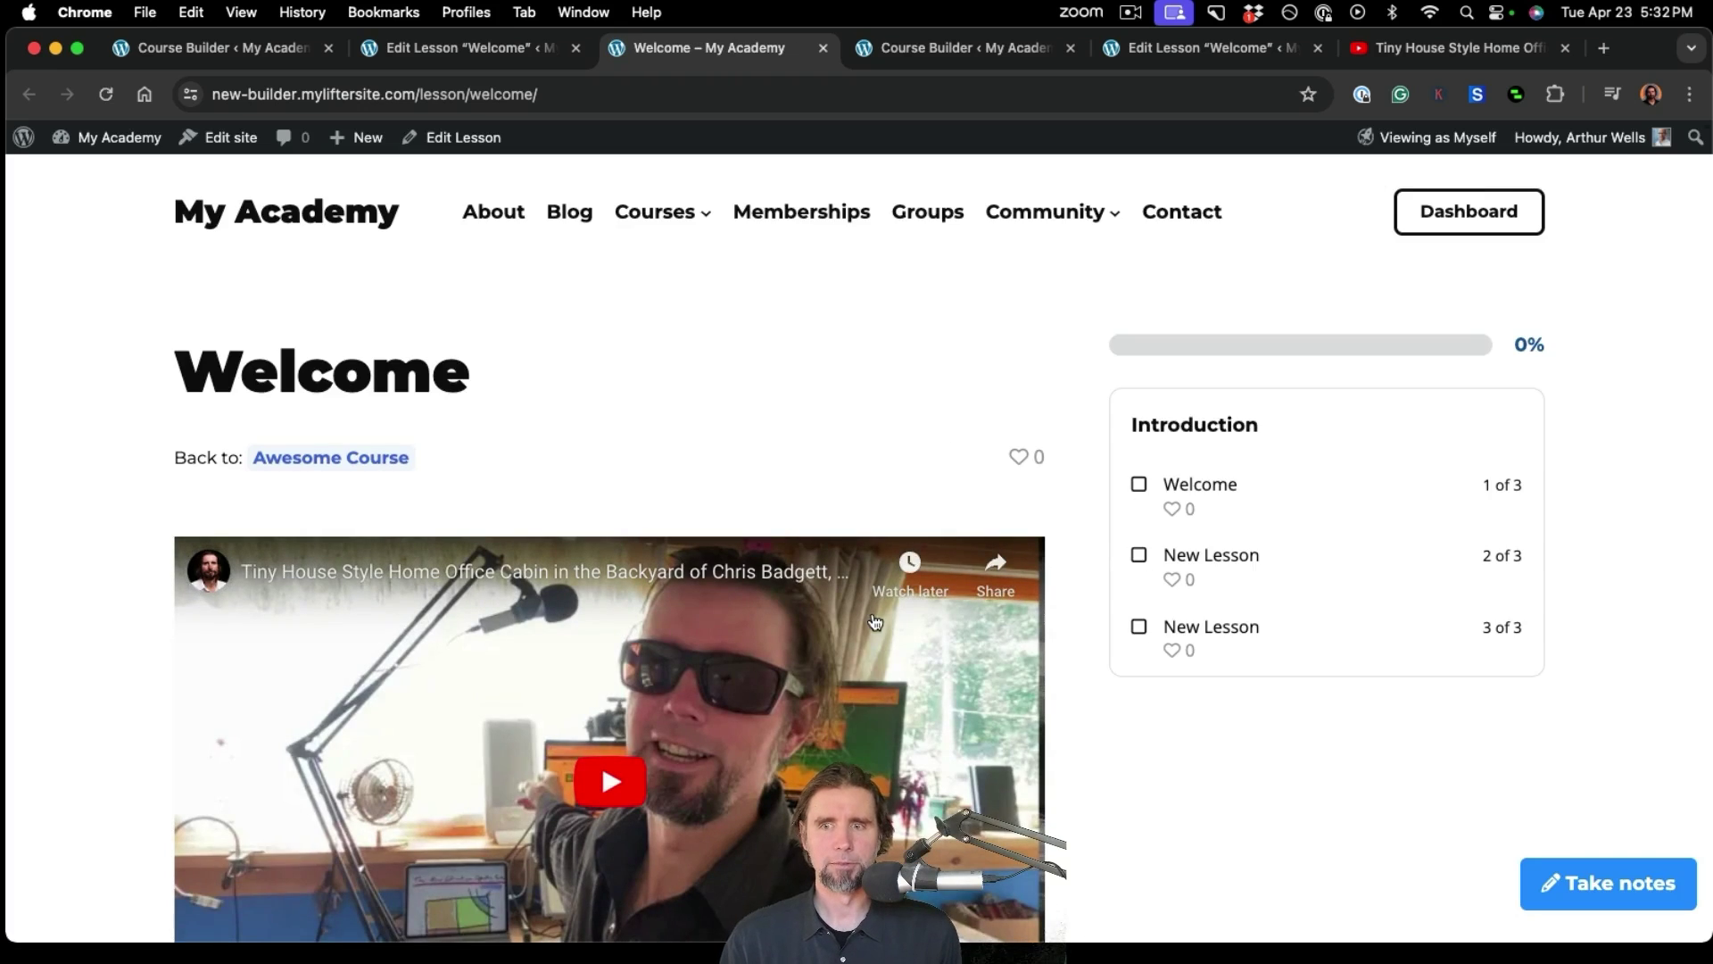
{"action": "scroll", "coordinate": [853, 607], "scroll_direction": "down", "scroll_amount": 3}
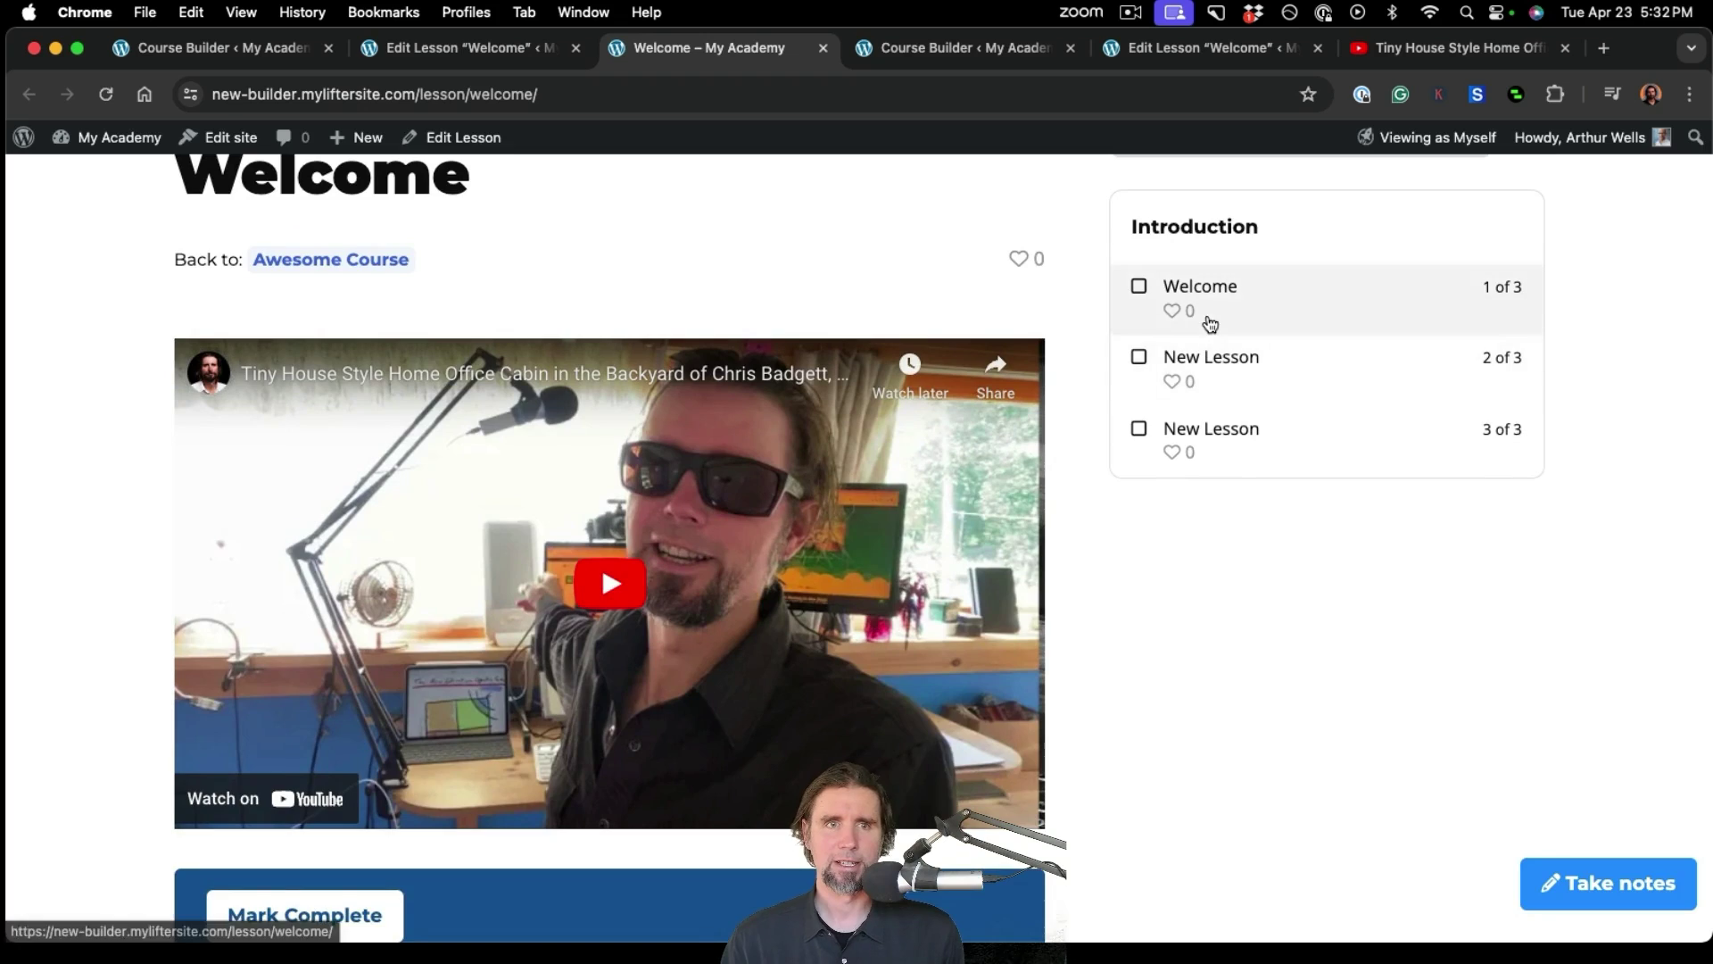
{"action": "scroll", "coordinate": [1208, 323], "scroll_direction": "up", "scroll_amount": 3}
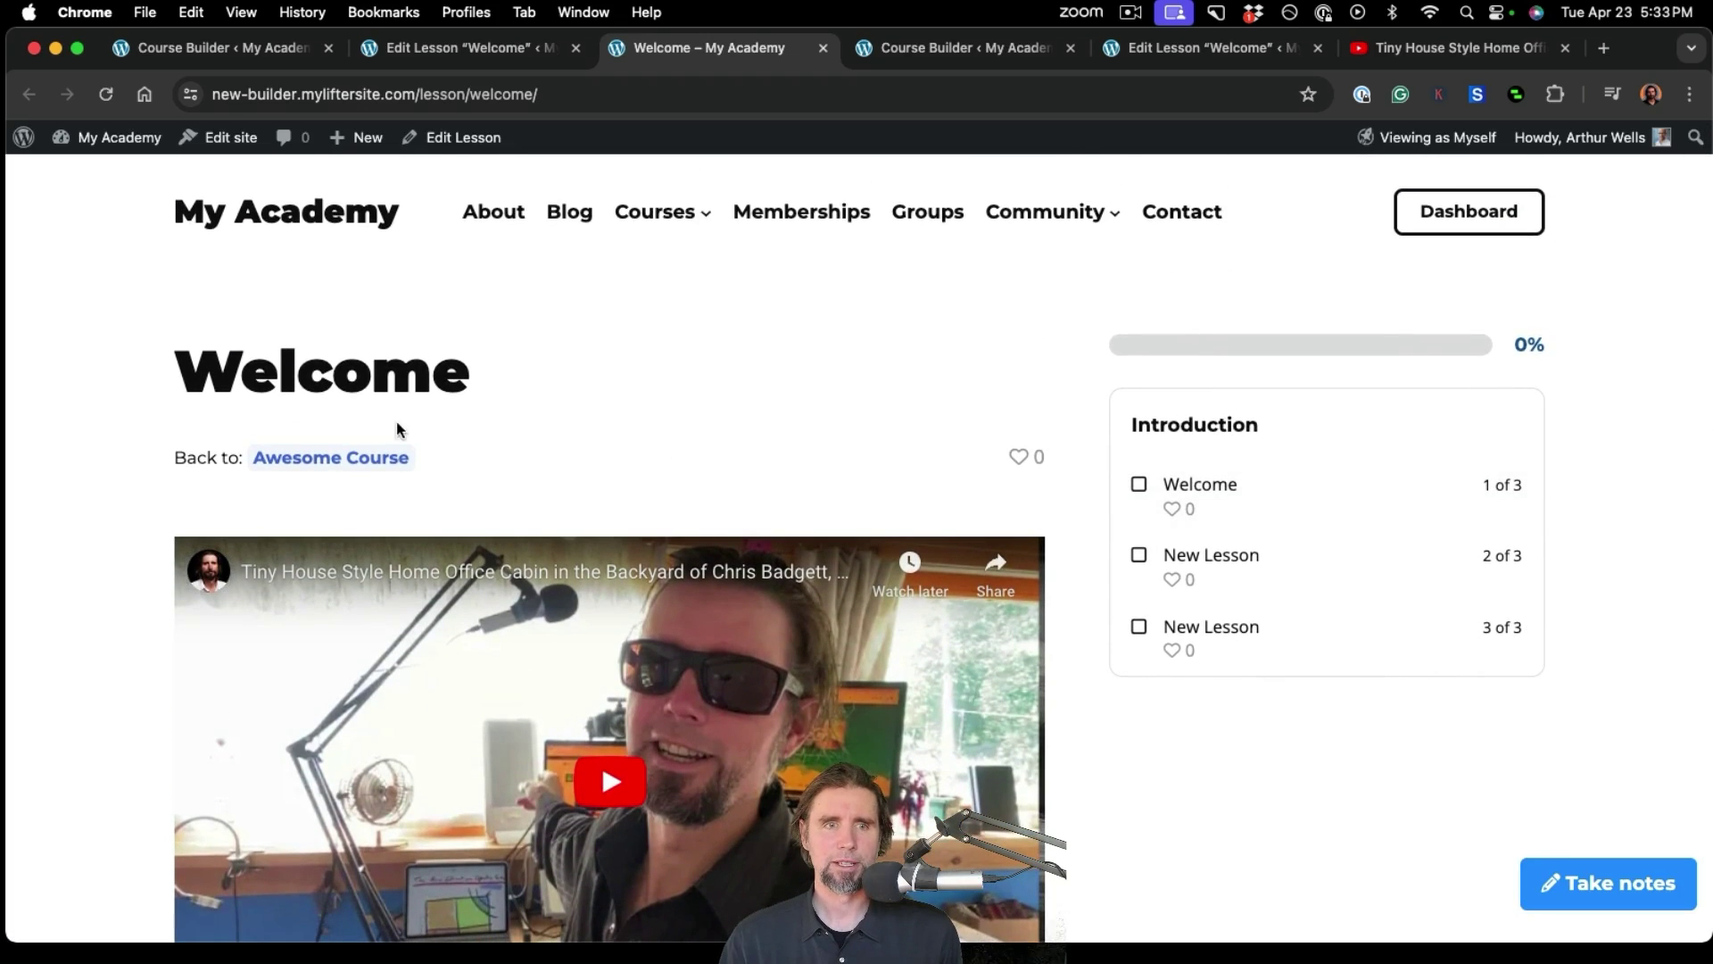
{"action": "left_click", "coordinate": [362, 458]}
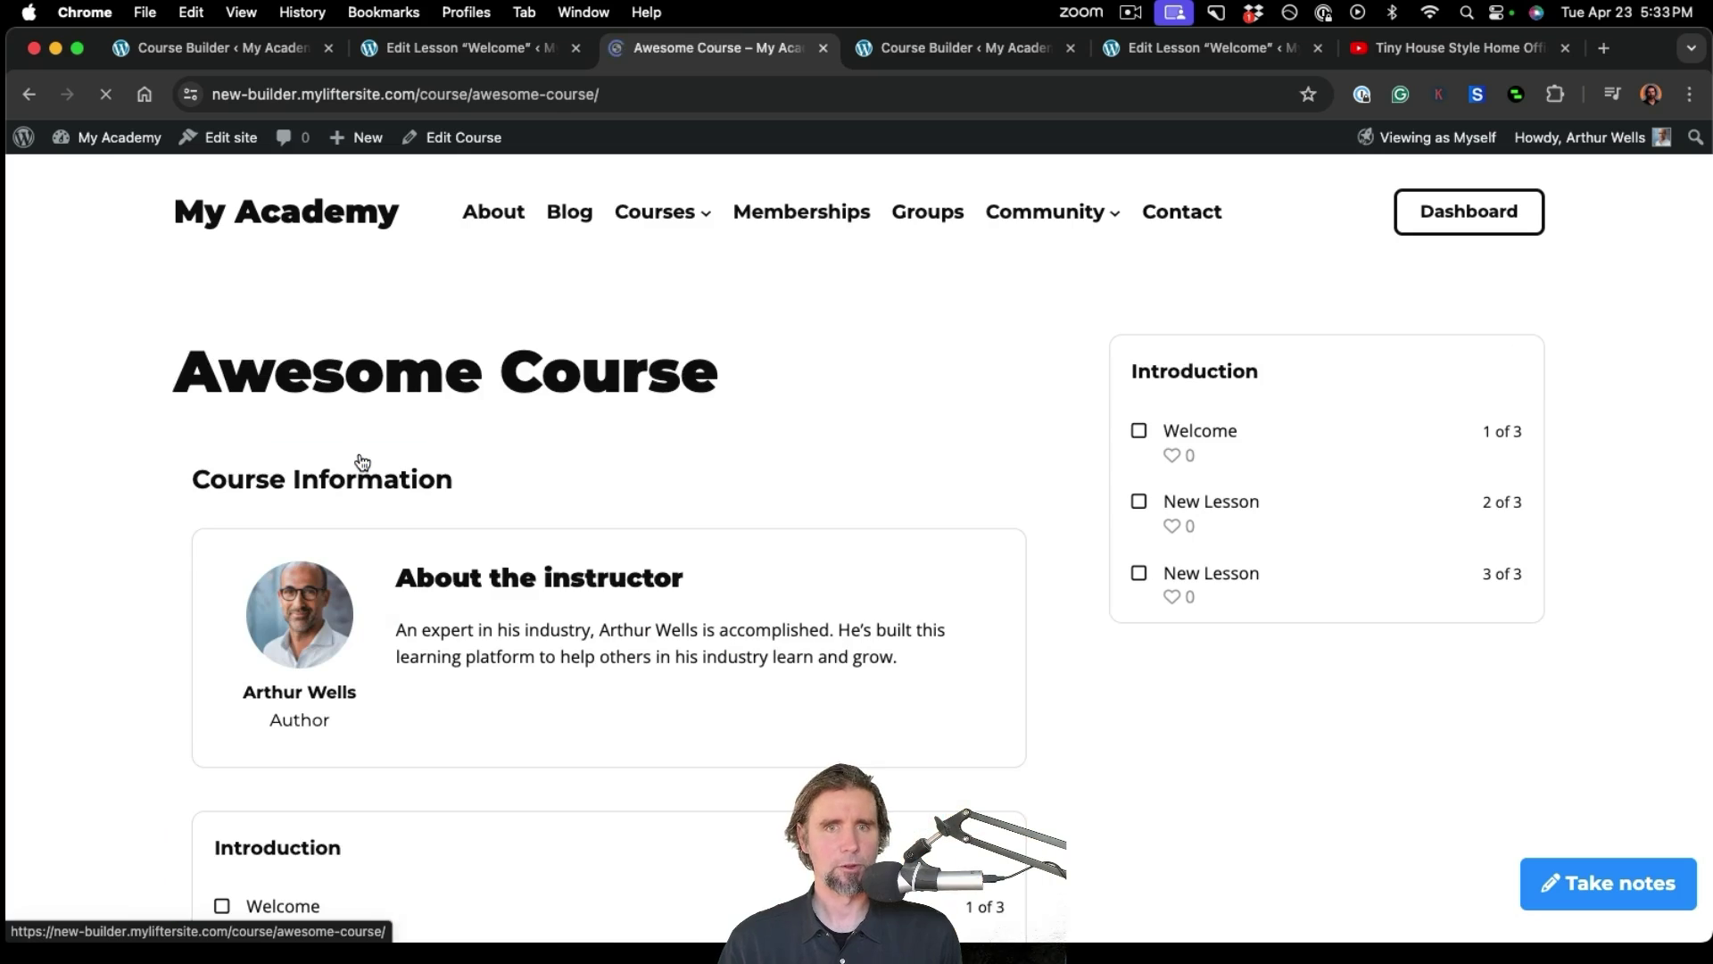
{"action": "left_click", "coordinate": [465, 148]}
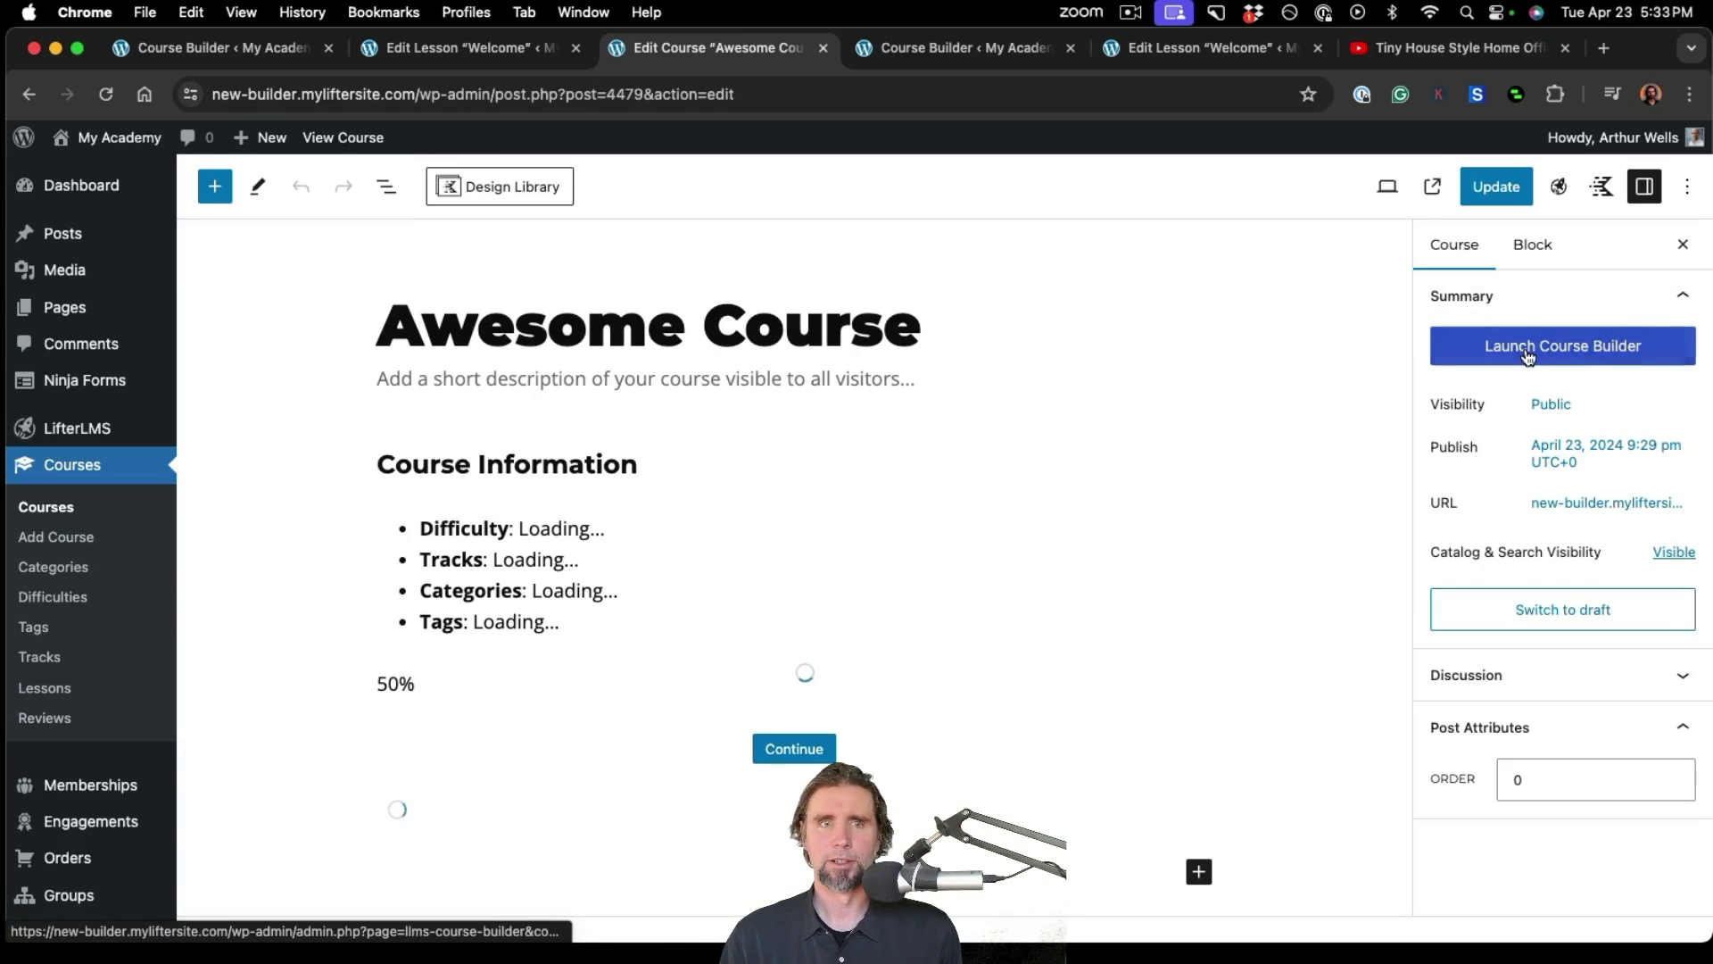
- In the Course Builder, rename the second lesson to 'First step'
{"action": "left_click", "coordinate": [1525, 353]}
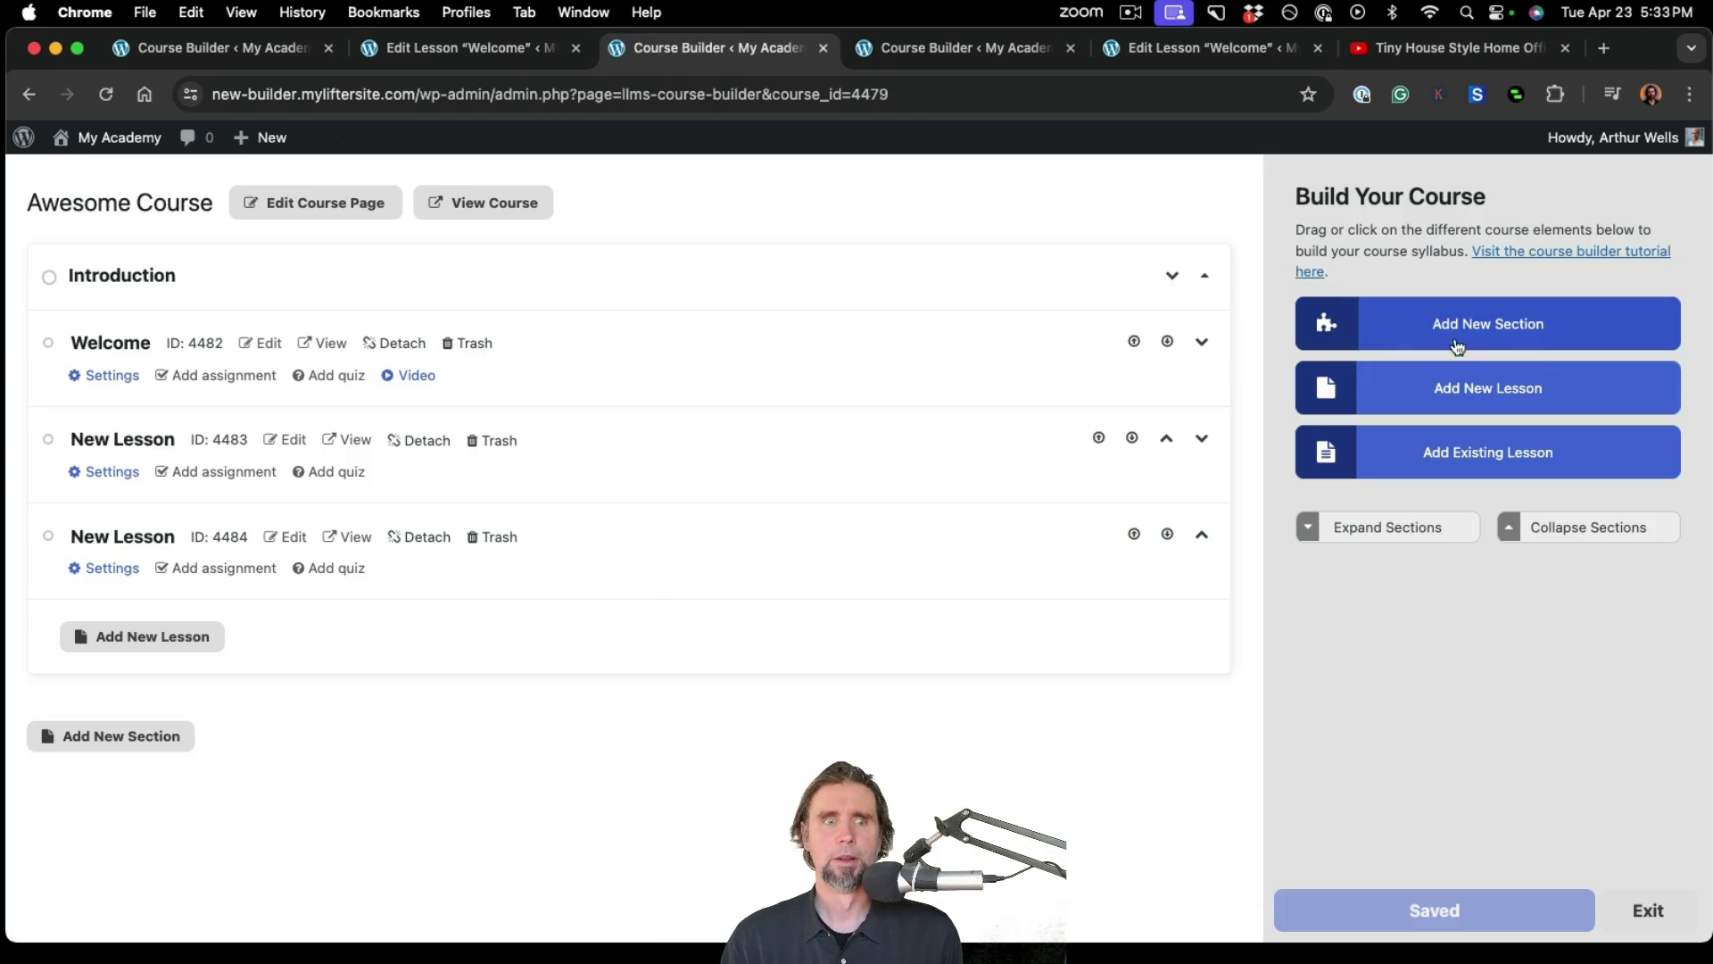
{"action": "left_click", "coordinate": [107, 442]}
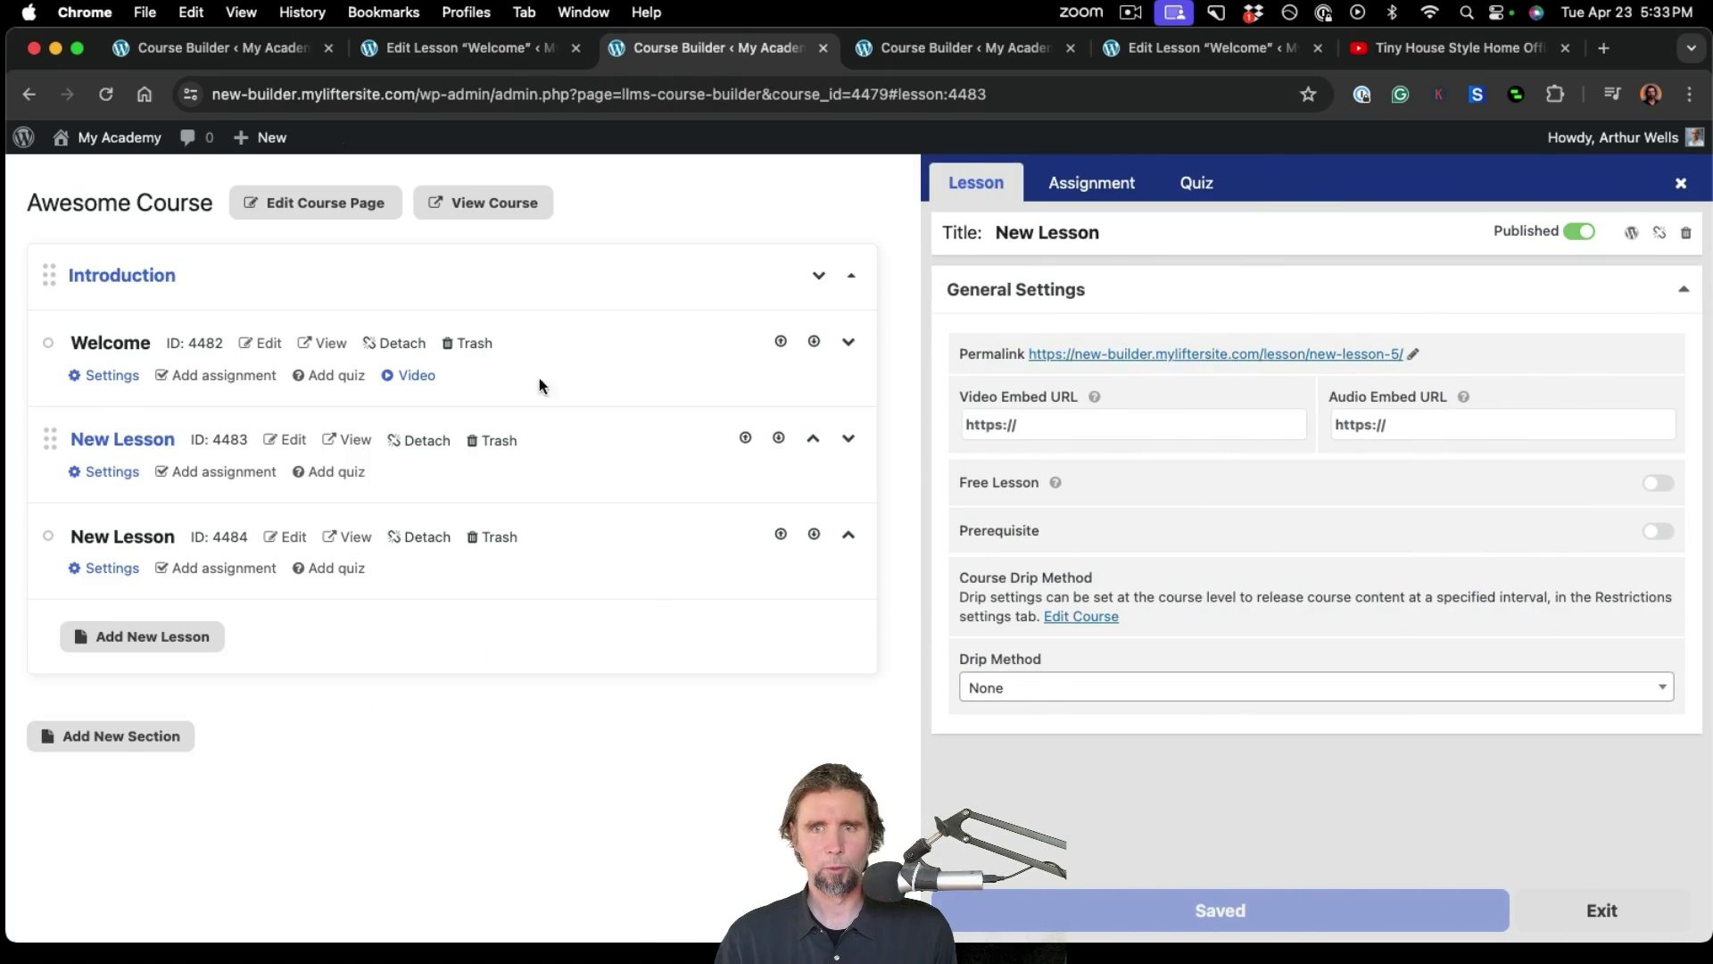
{"action": "left_click", "coordinate": [1041, 234]}
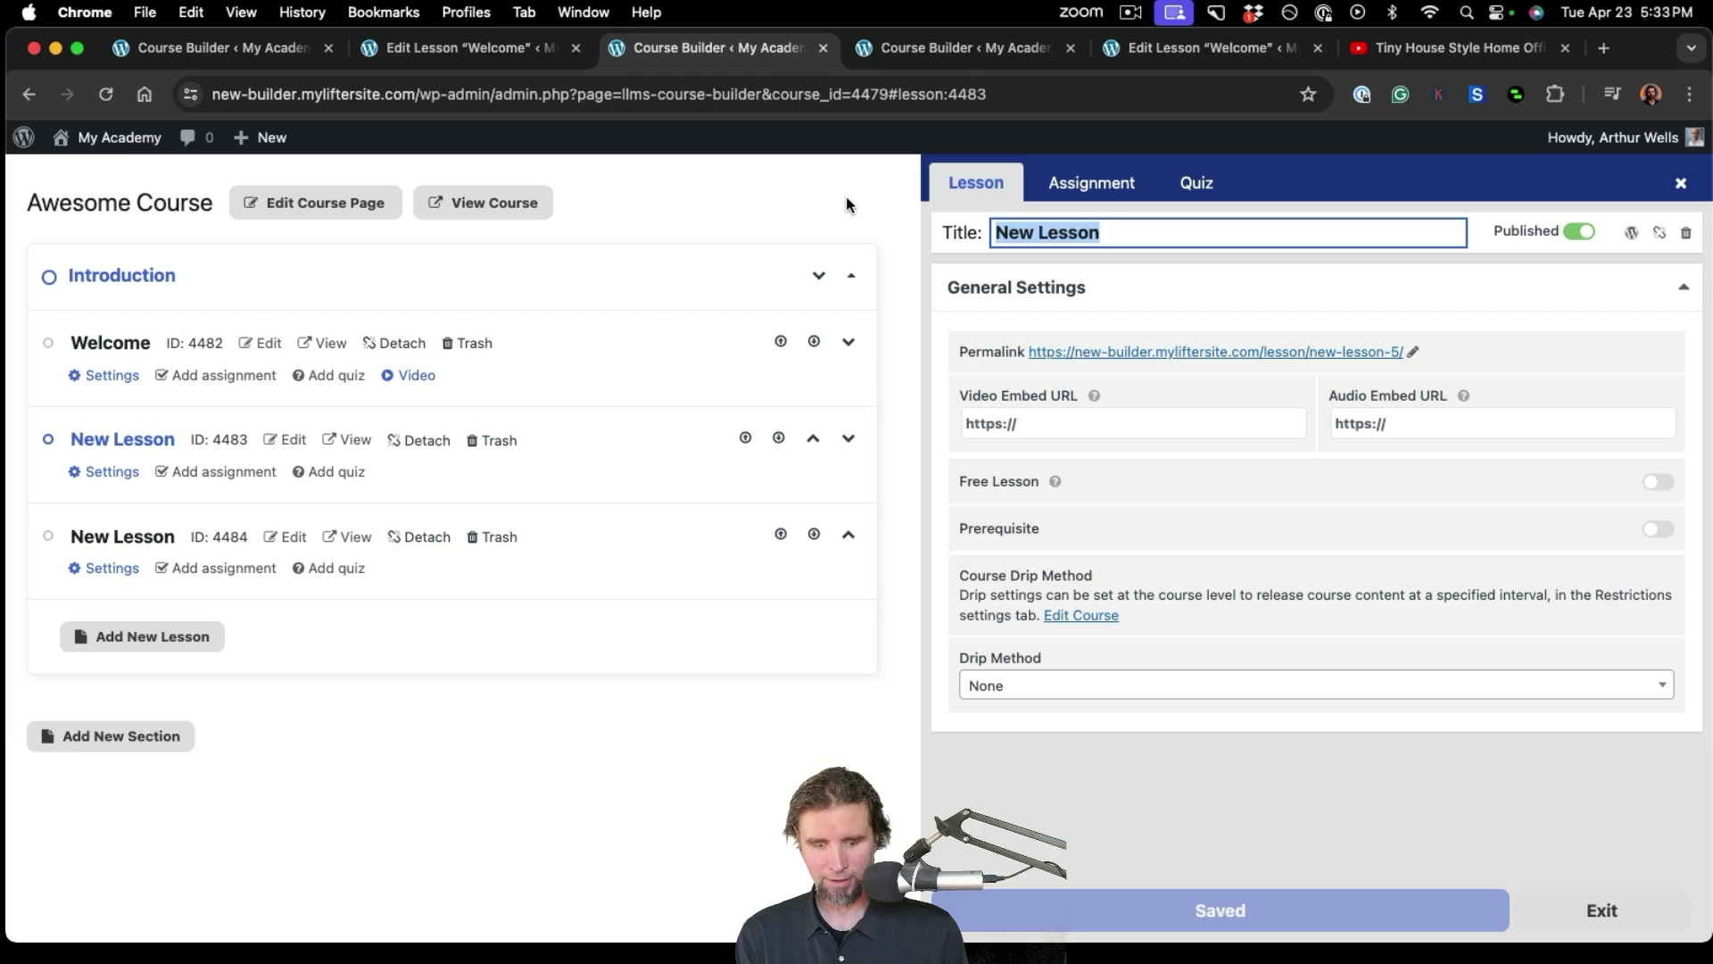
{"action": "type", "text": "First step"}
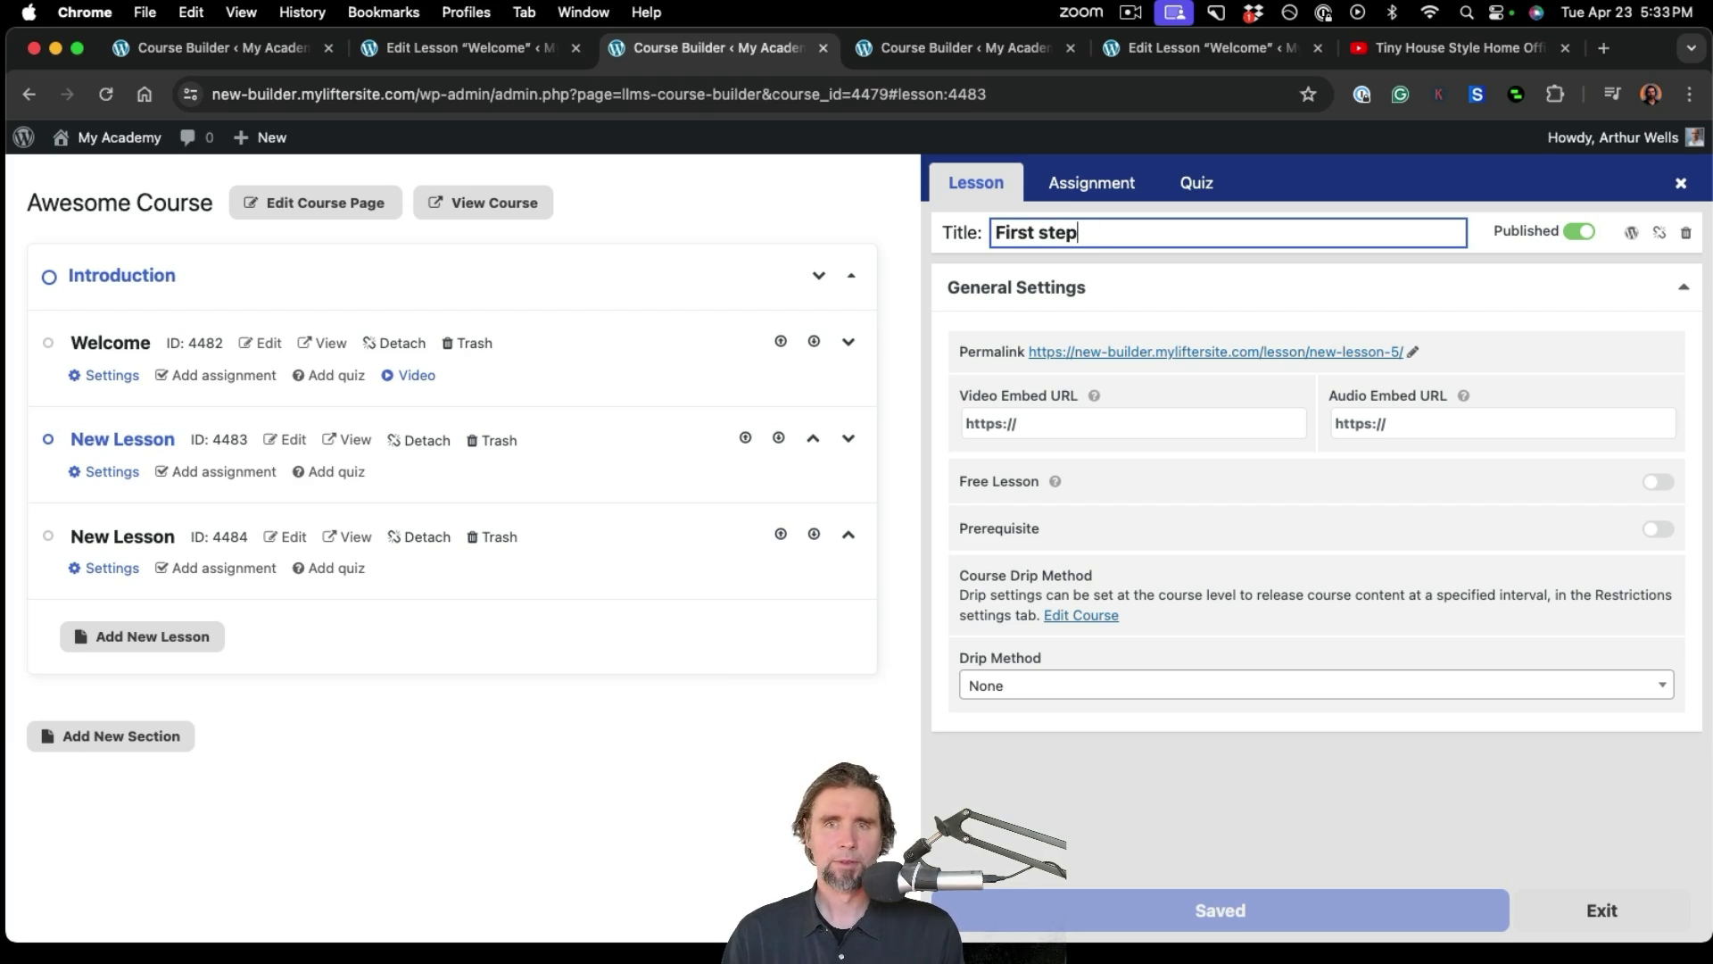
{"action": "key", "text": "Return"}
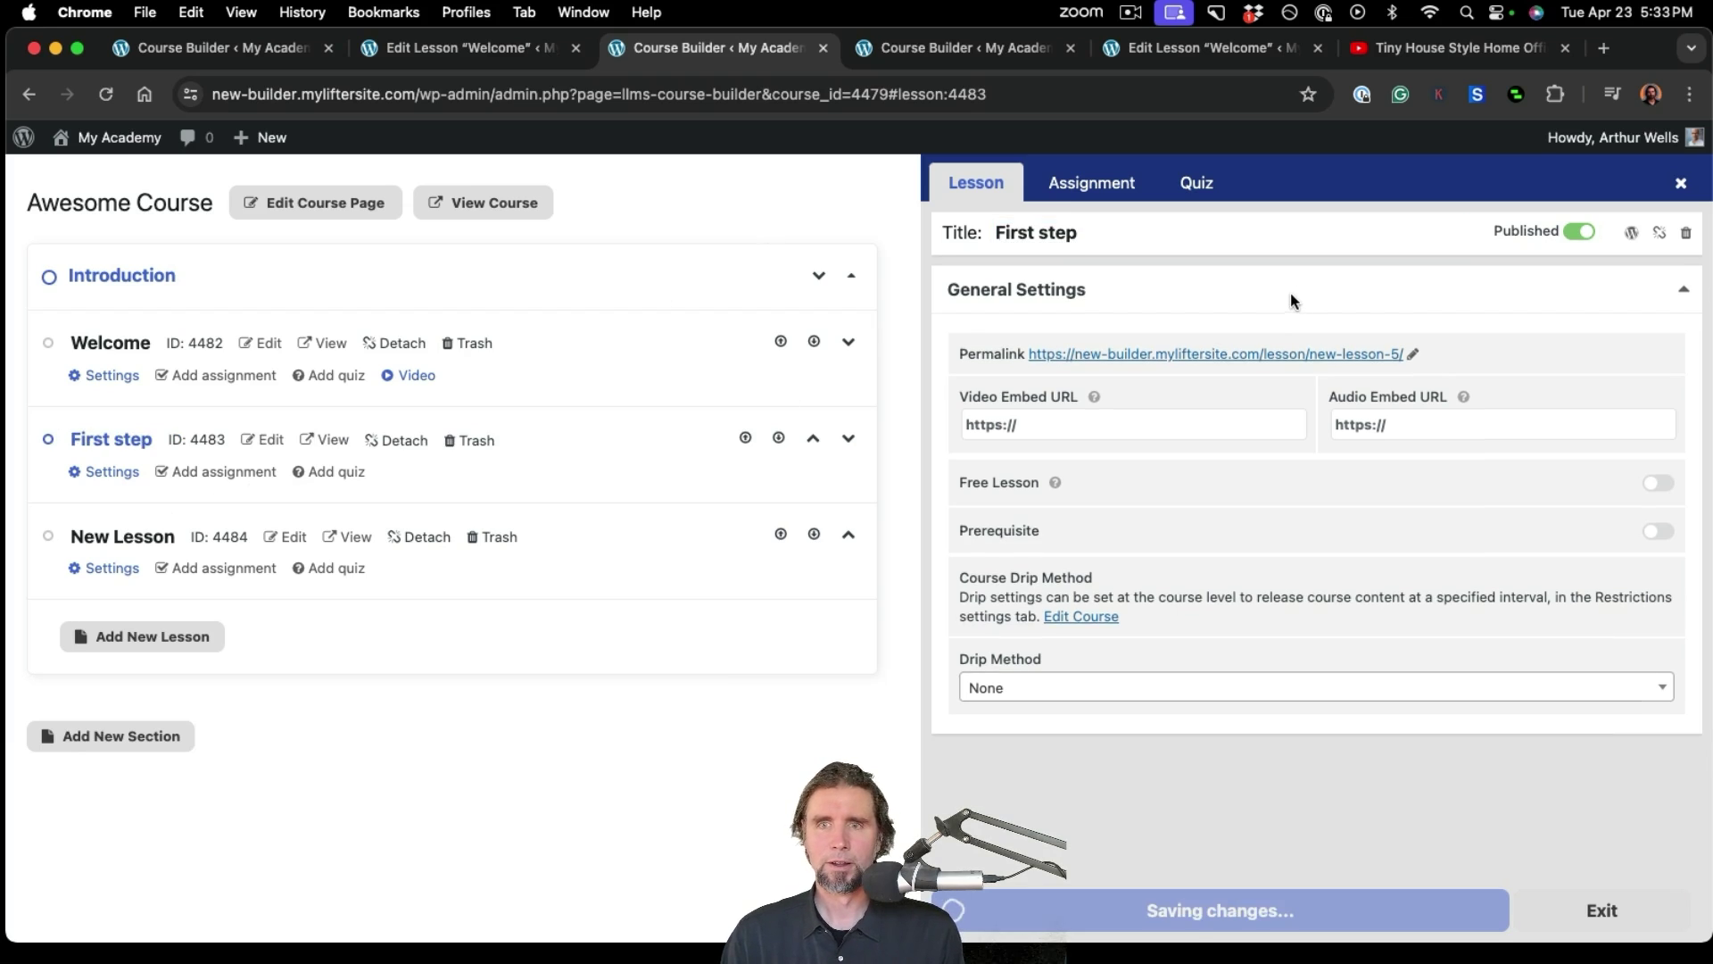
- Rename the third lesson to 'Second step'
{"action": "left_click", "coordinate": [141, 542]}
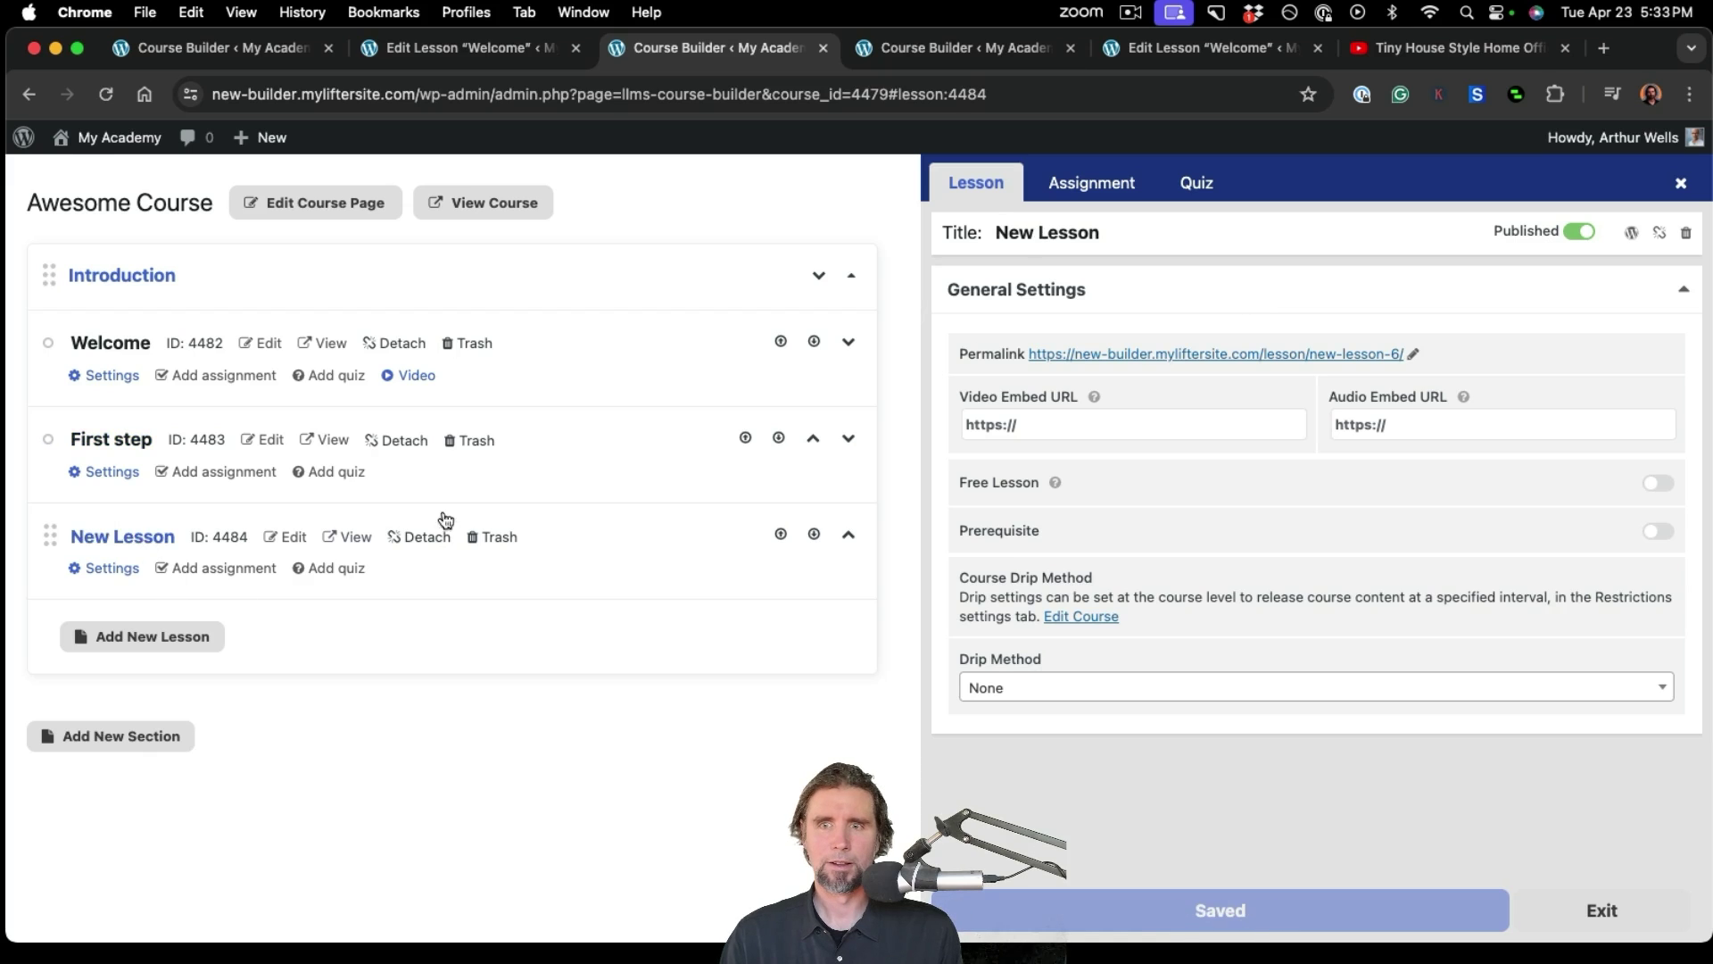
{"action": "left_click", "coordinate": [1105, 234]}
{"action": "left_click_drag", "start_coordinate": [985, 224], "coordinate": [985, 225]}
{"action": "type", "text": "Second step"}
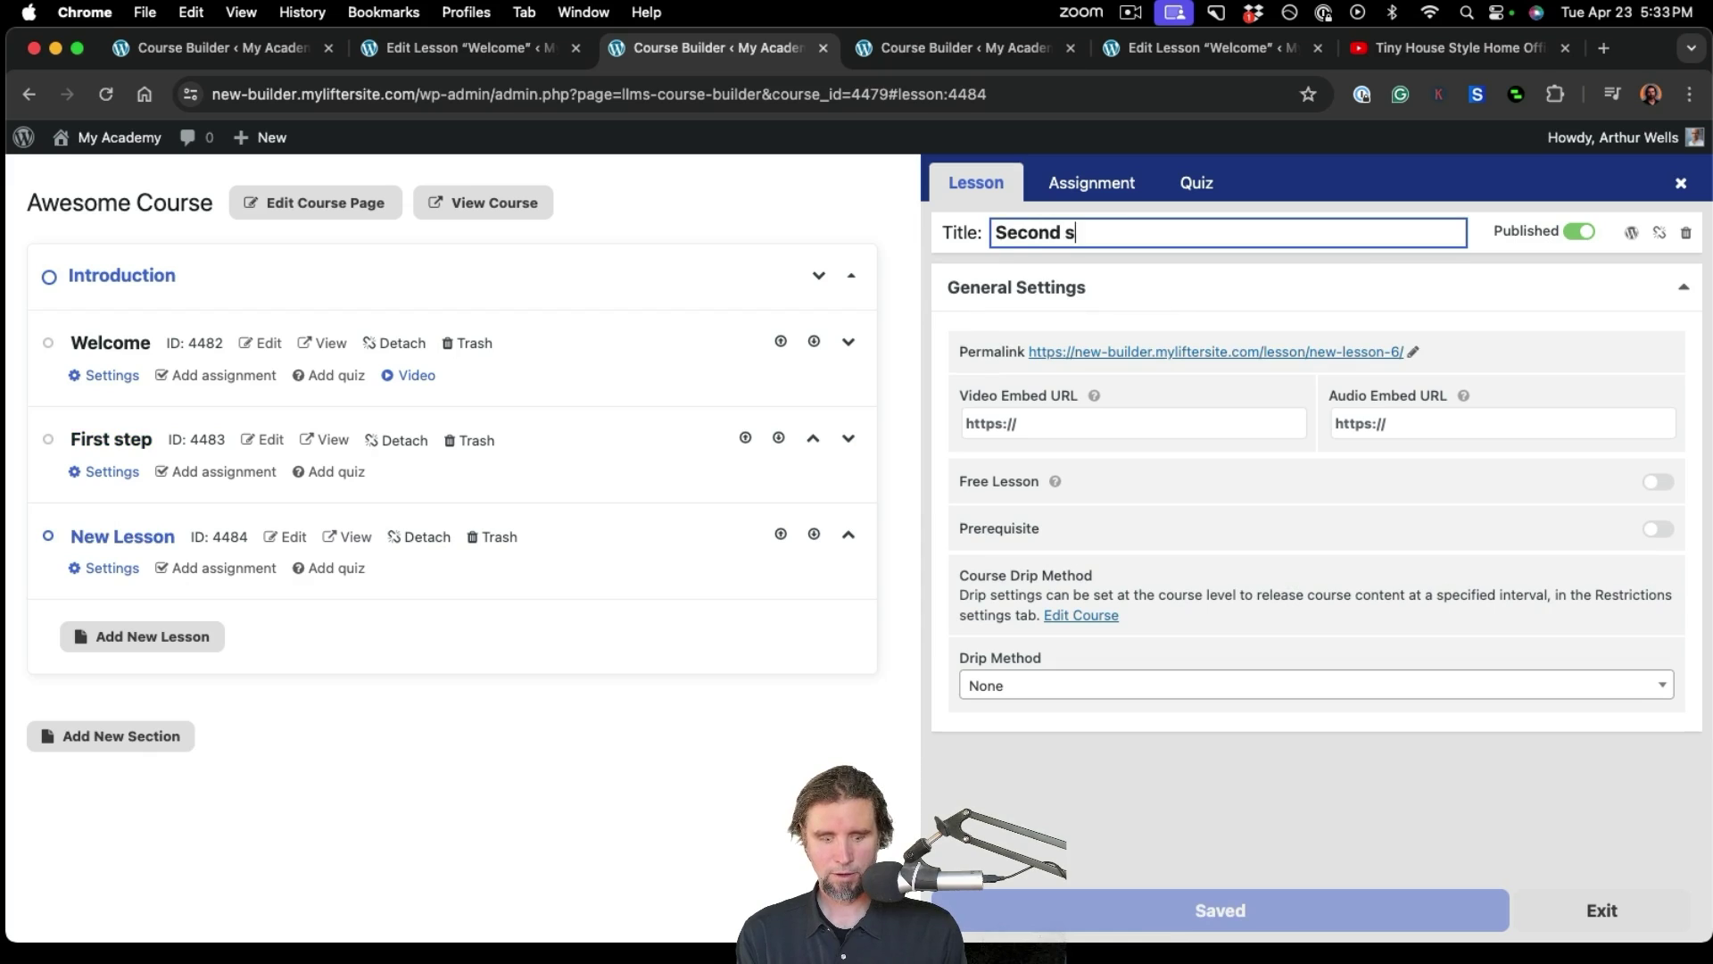
{"action": "left_click", "coordinate": [665, 740]}
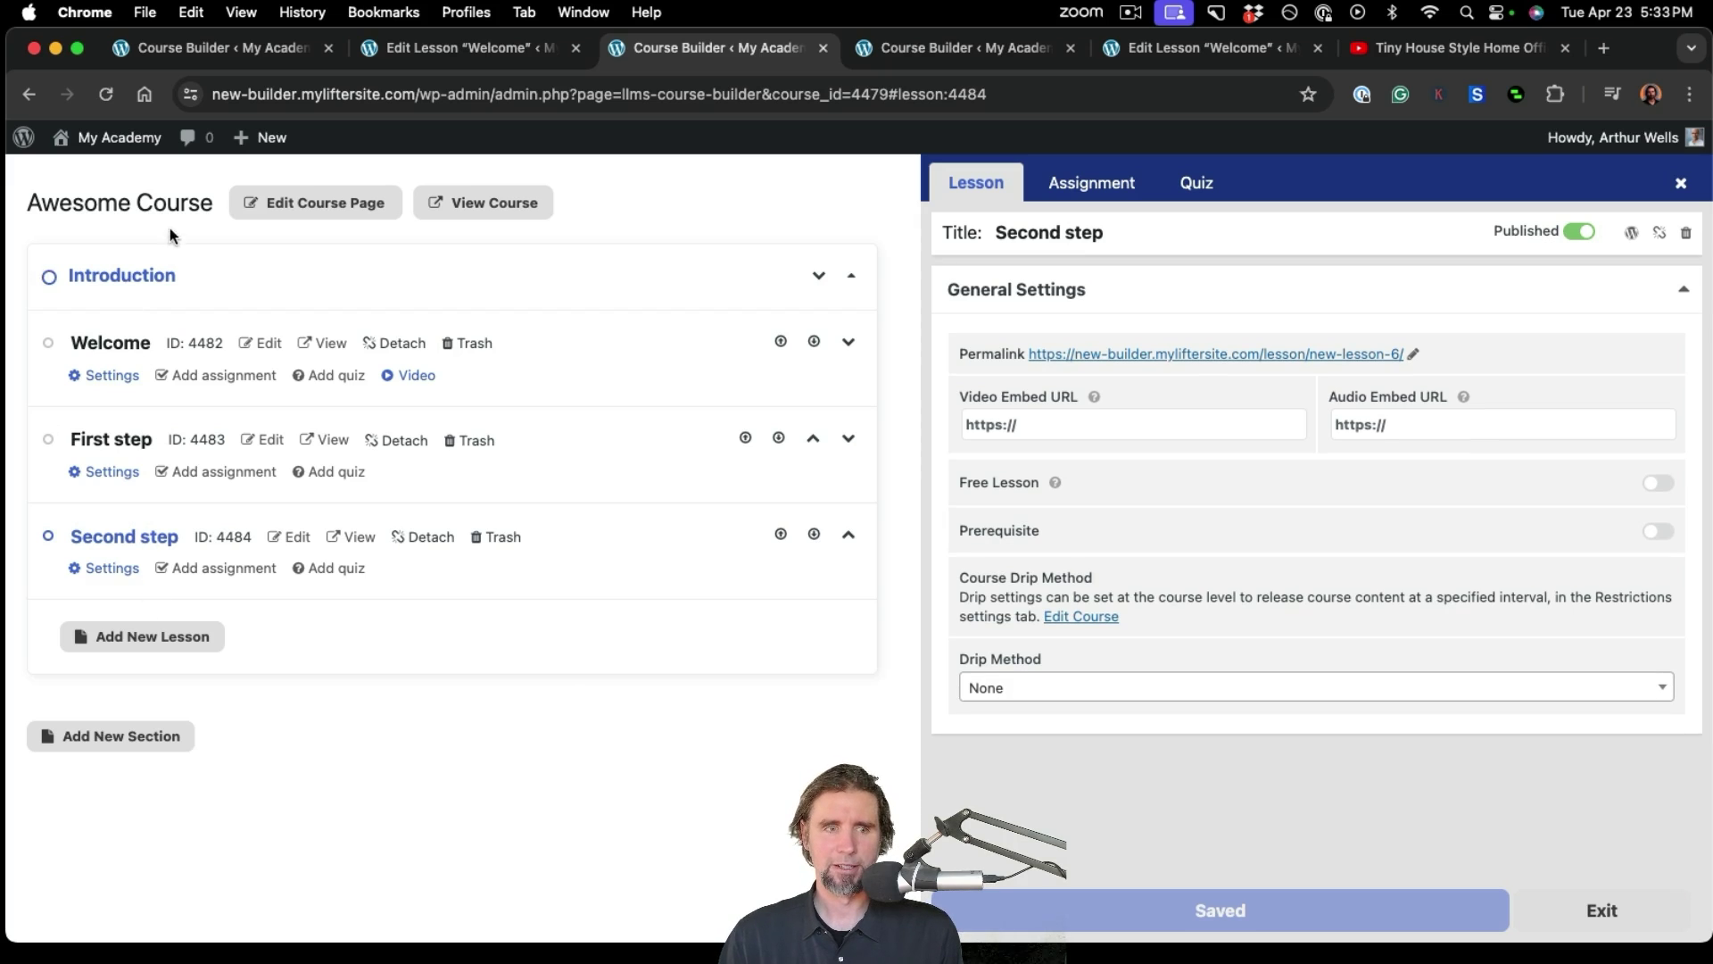
- Add a new section below Introduction holding three lessons
{"action": "left_click", "coordinate": [130, 742]}
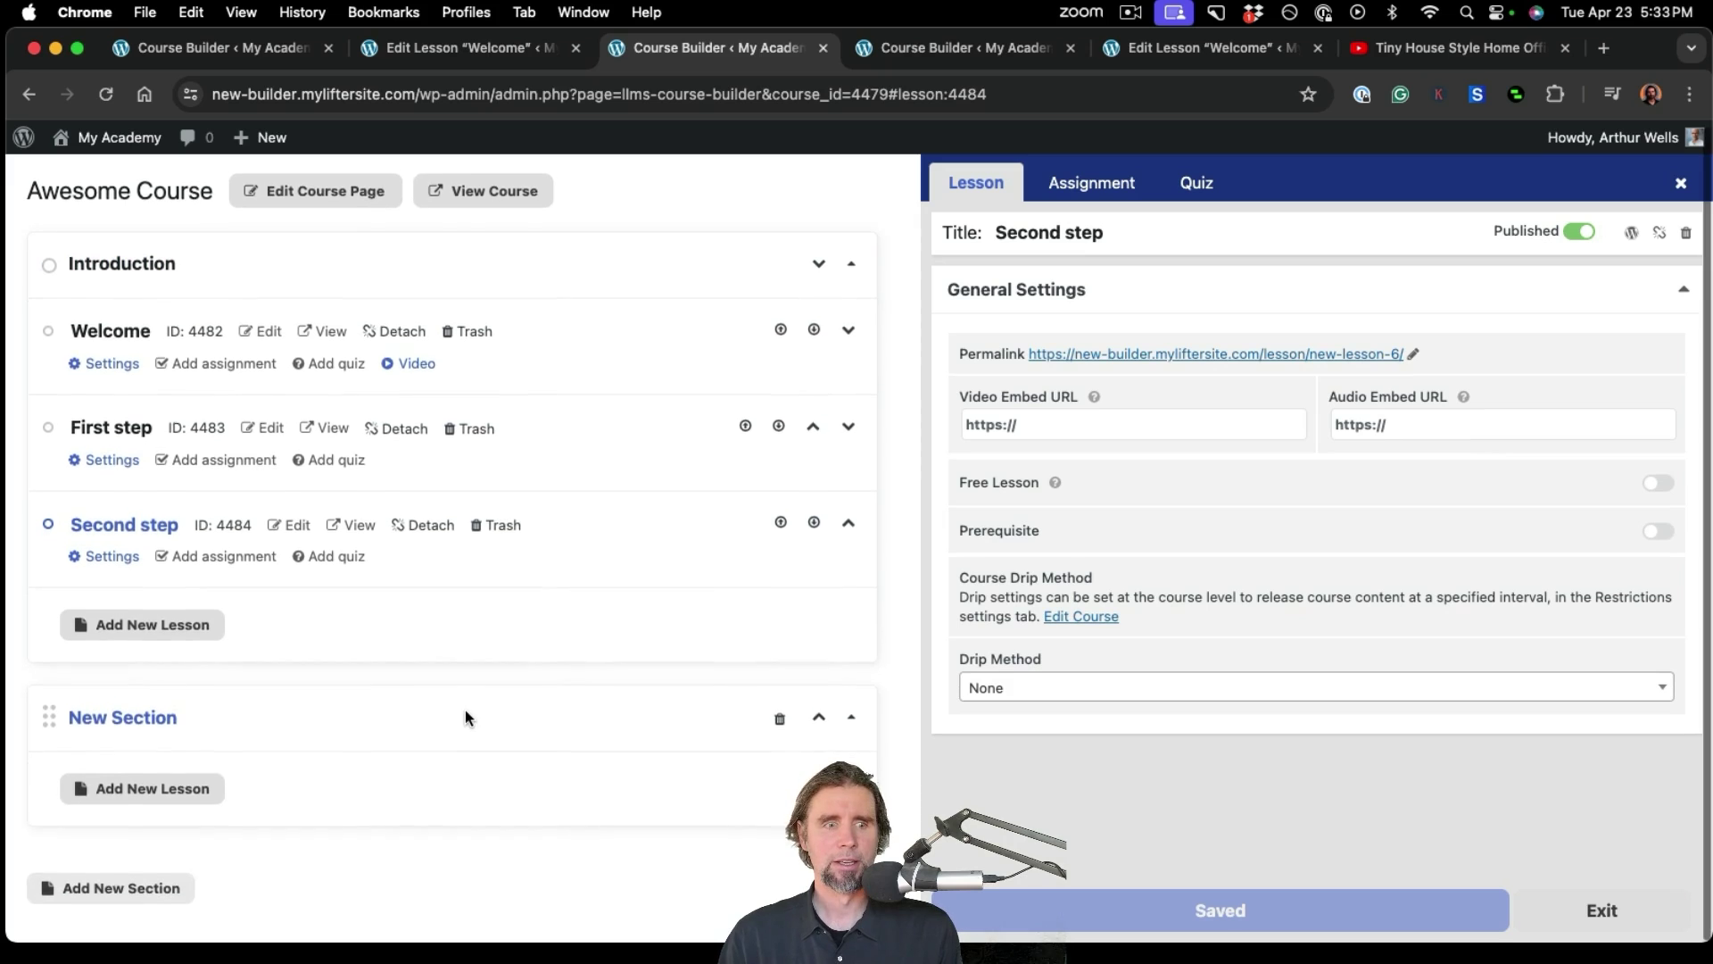
{"action": "scroll", "coordinate": [464, 709], "scroll_direction": "down", "scroll_amount": 1}
{"action": "left_click", "coordinate": [172, 797]}
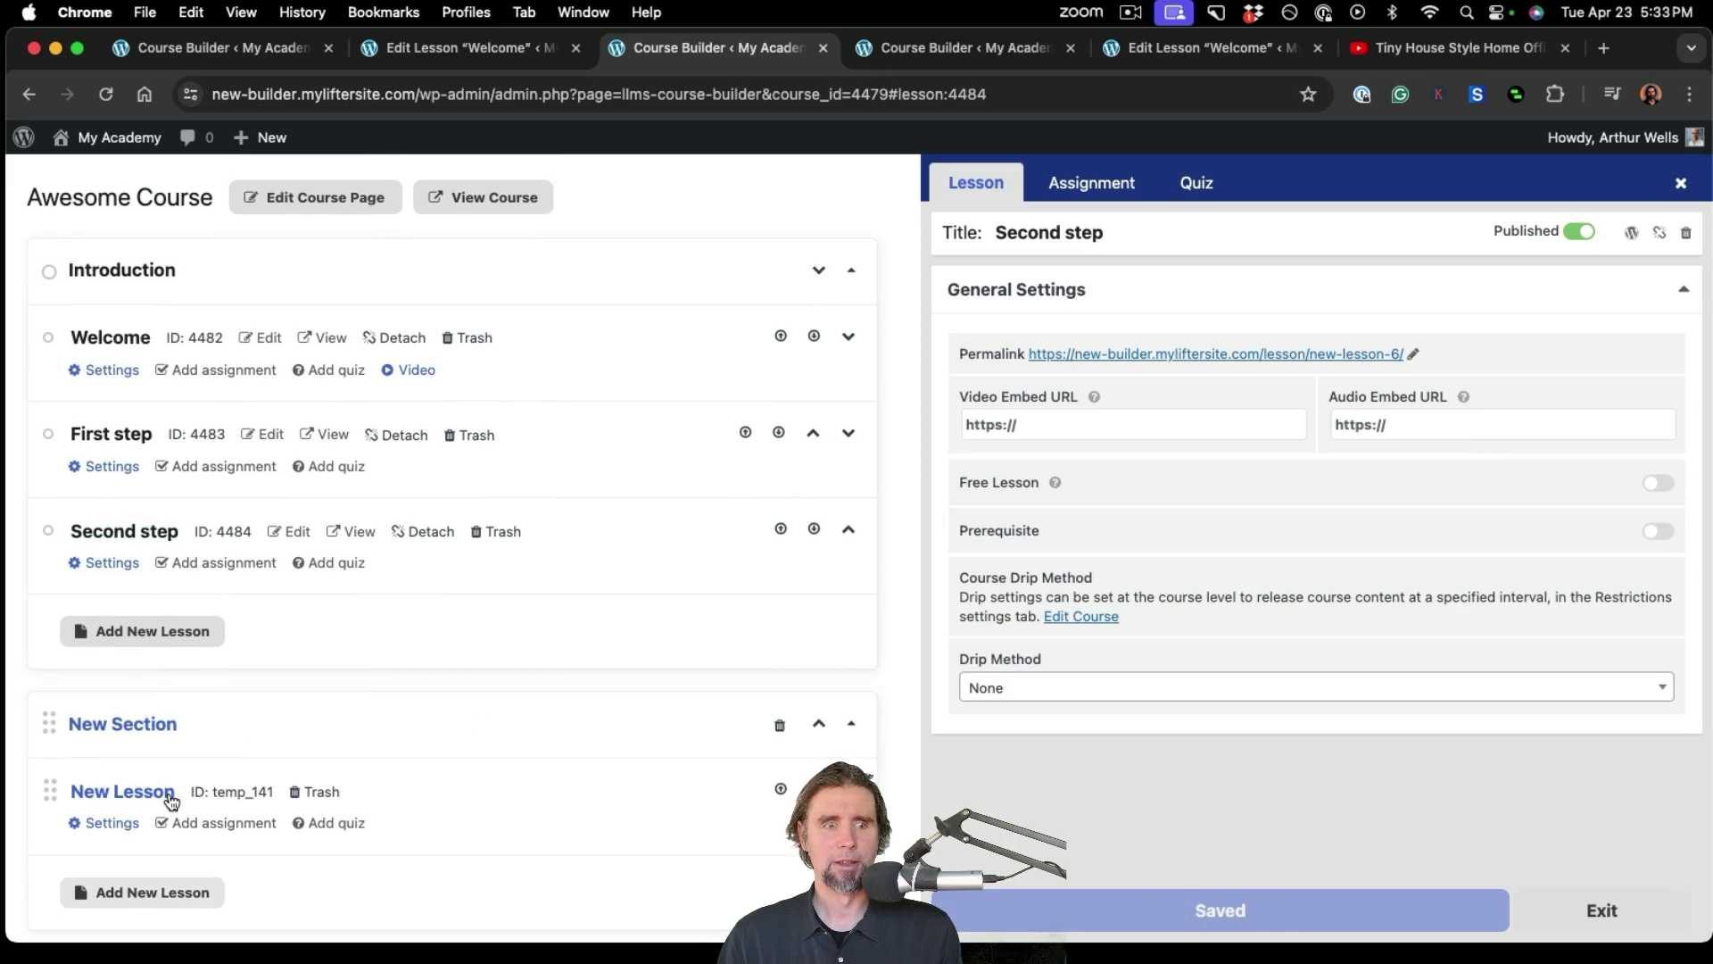
{"action": "scroll", "coordinate": [156, 839], "scroll_direction": "down", "scroll_amount": 1}
{"action": "left_click", "coordinate": [139, 803]}
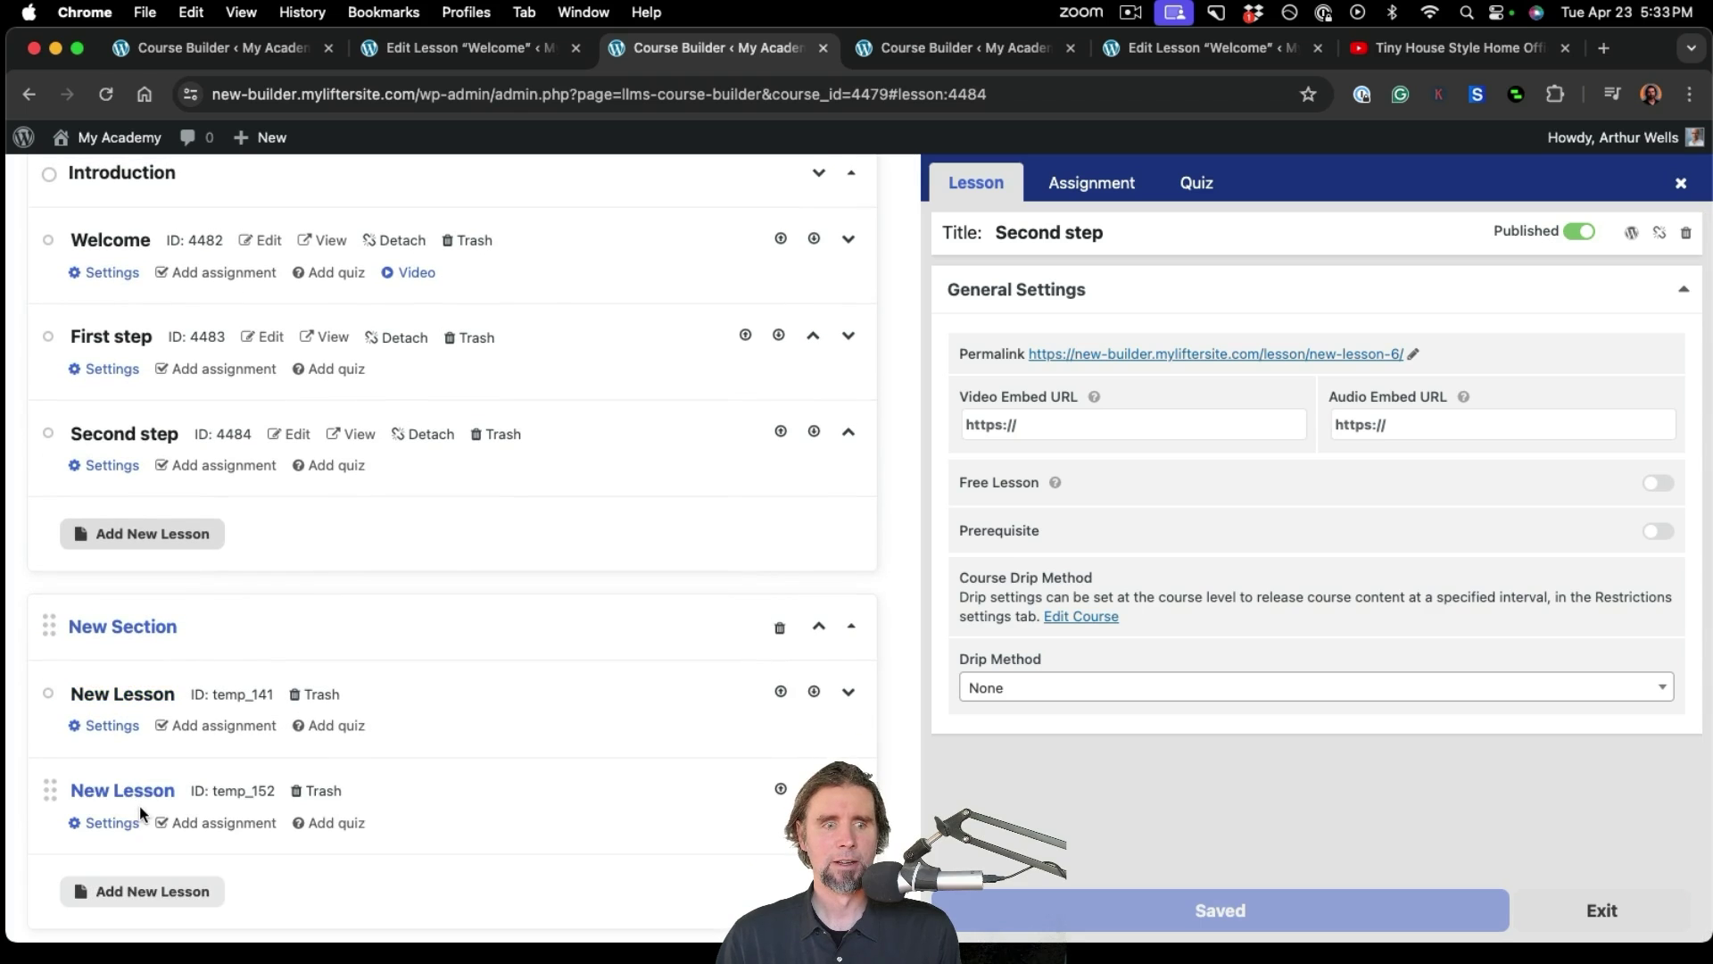
{"action": "left_click", "coordinate": [143, 888]}
{"action": "scroll", "coordinate": [415, 776], "scroll_direction": "down", "scroll_amount": 2}
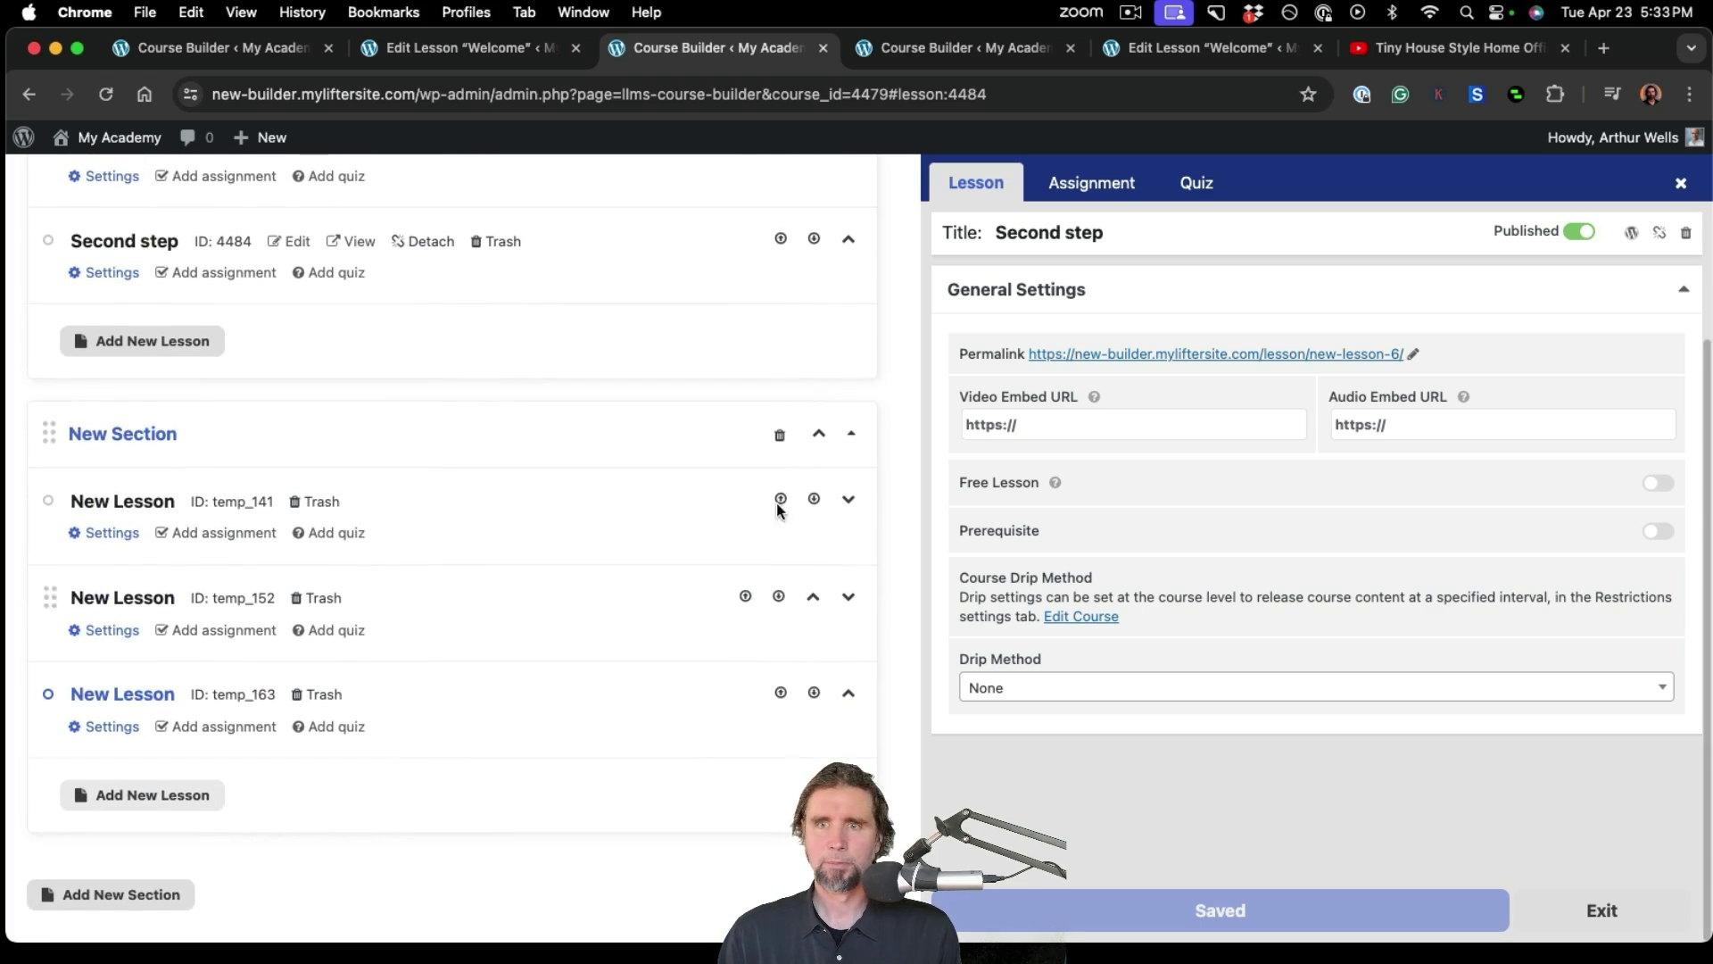
{"action": "left_click", "coordinate": [1680, 183]}
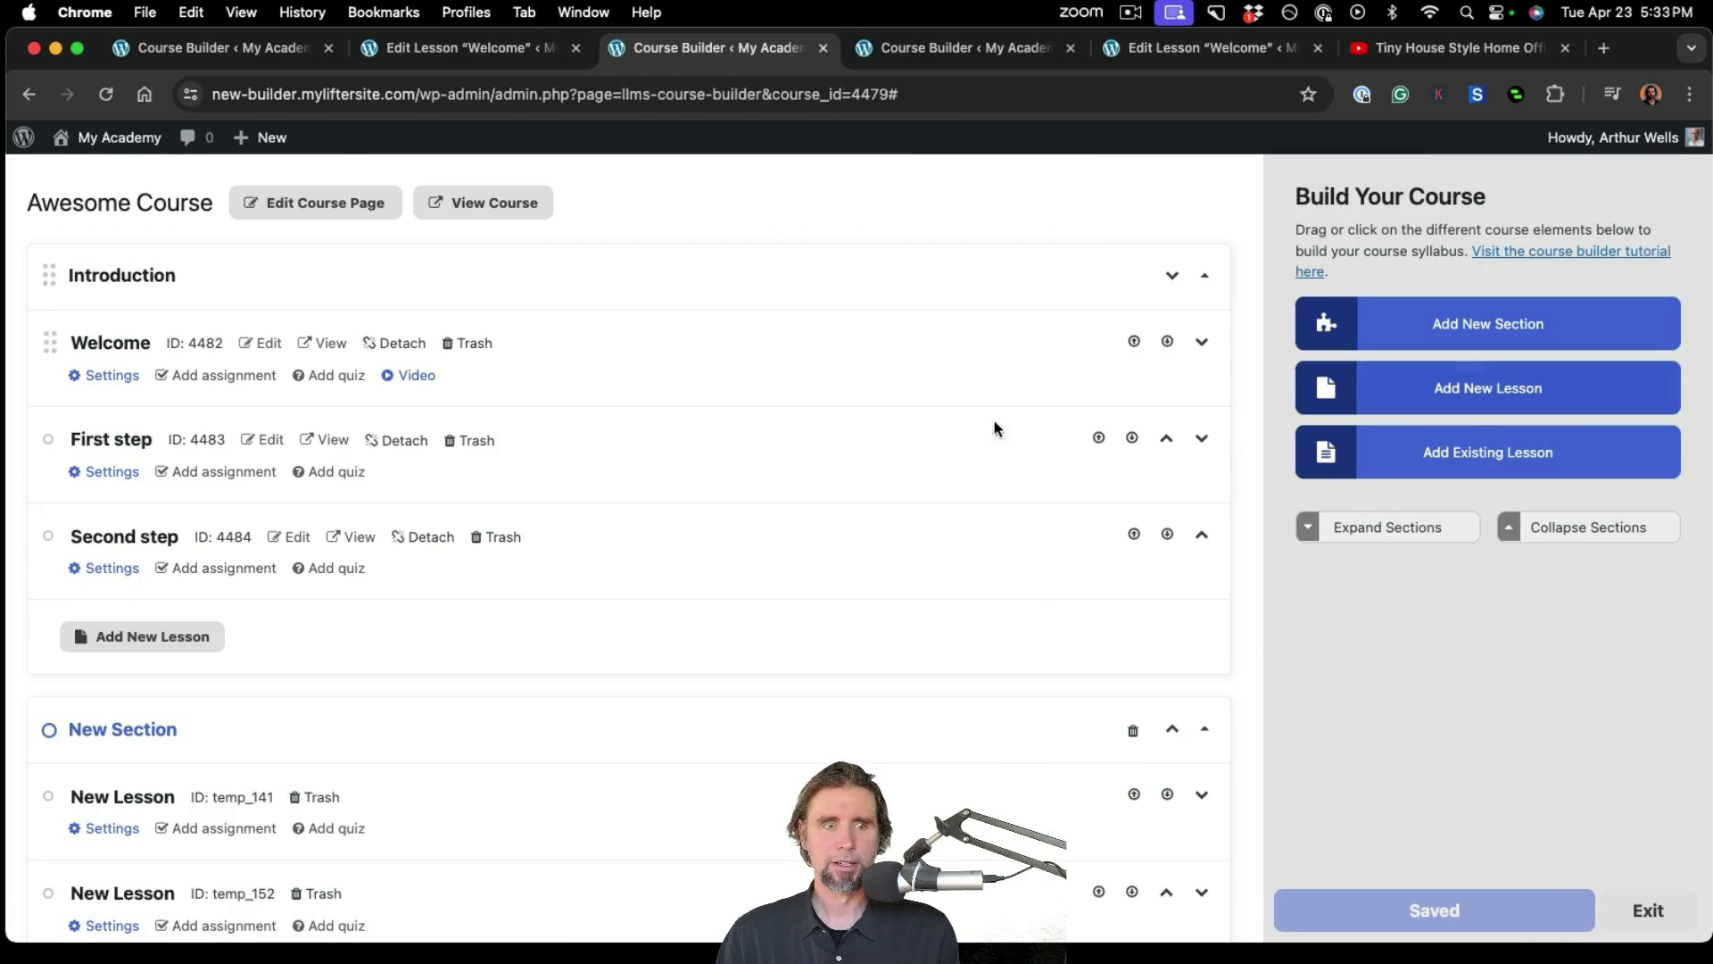
- Add another section at the end and fill it with three lessons
{"action": "scroll", "coordinate": [902, 555], "scroll_direction": "down", "scroll_amount": 3}
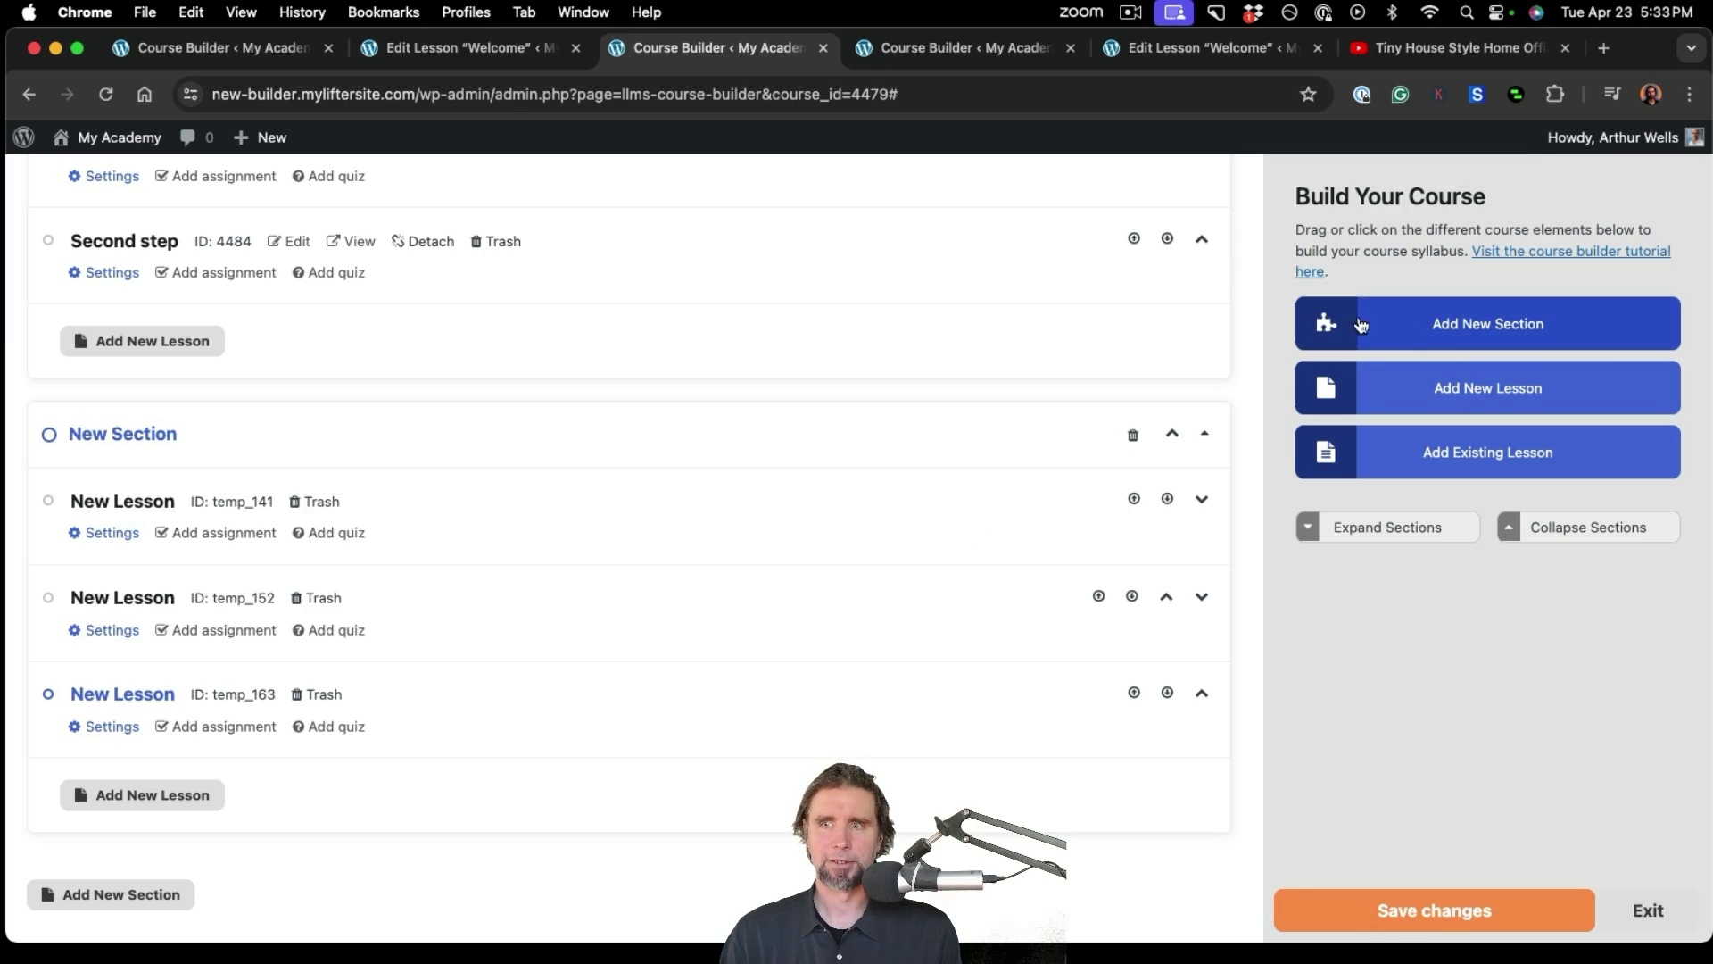
{"action": "left_click", "coordinate": [1445, 339]}
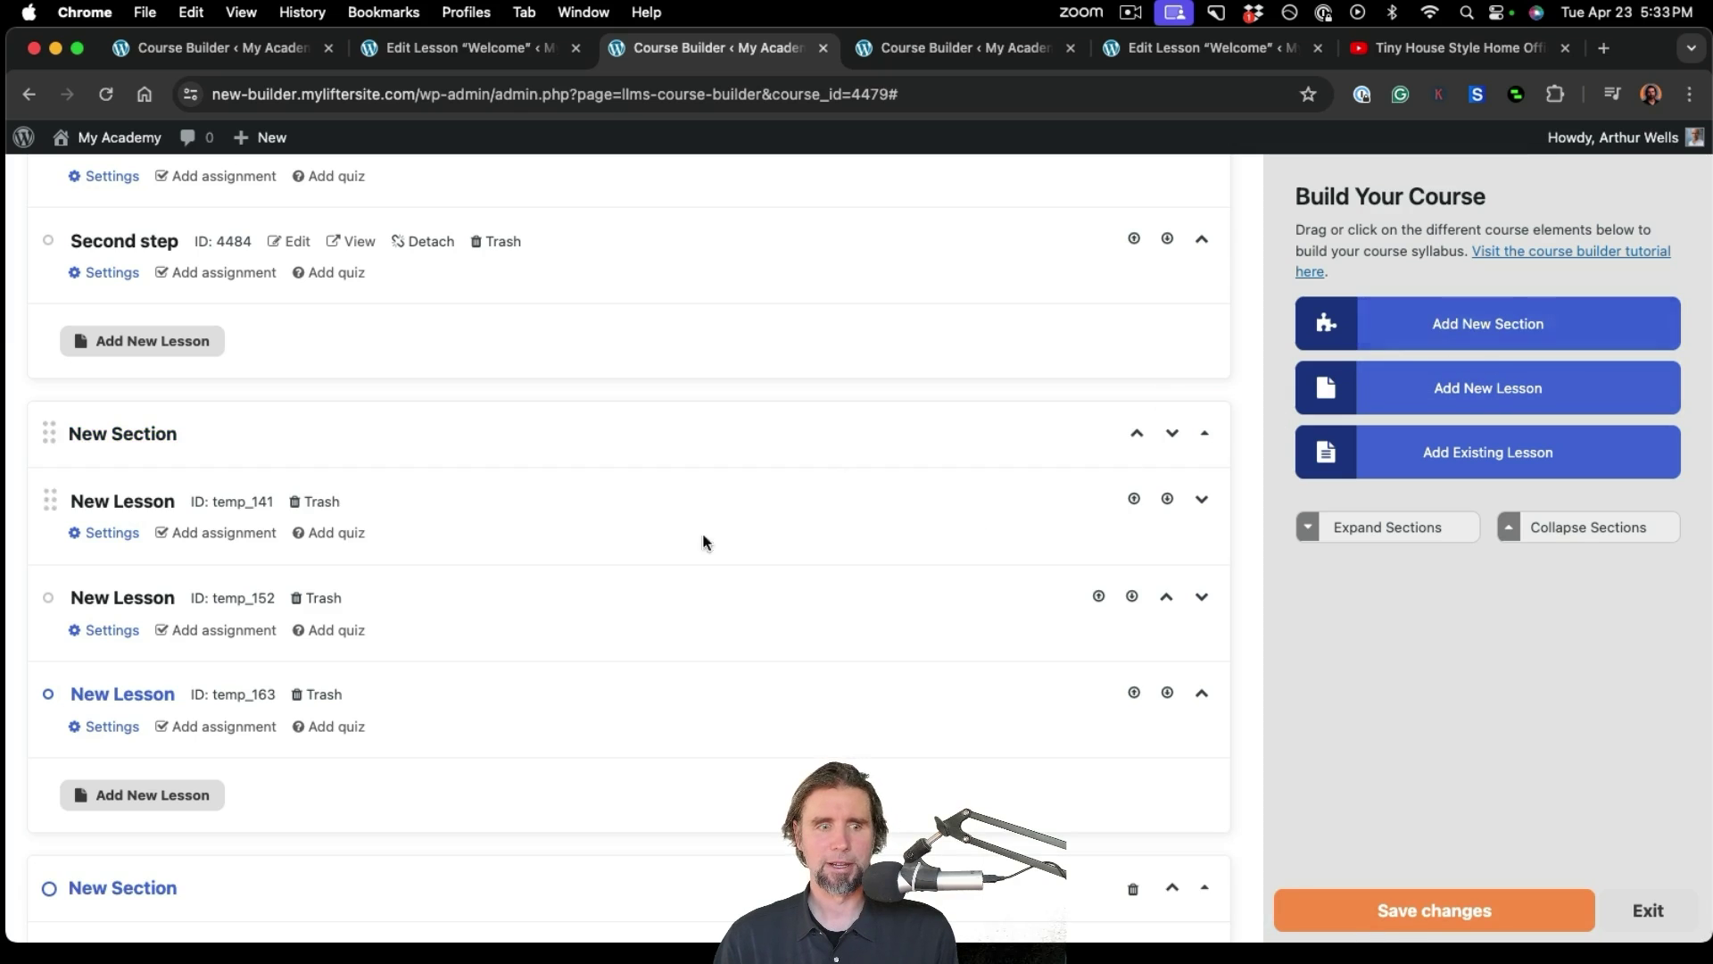
{"action": "scroll", "coordinate": [566, 731], "scroll_direction": "down", "scroll_amount": 2}
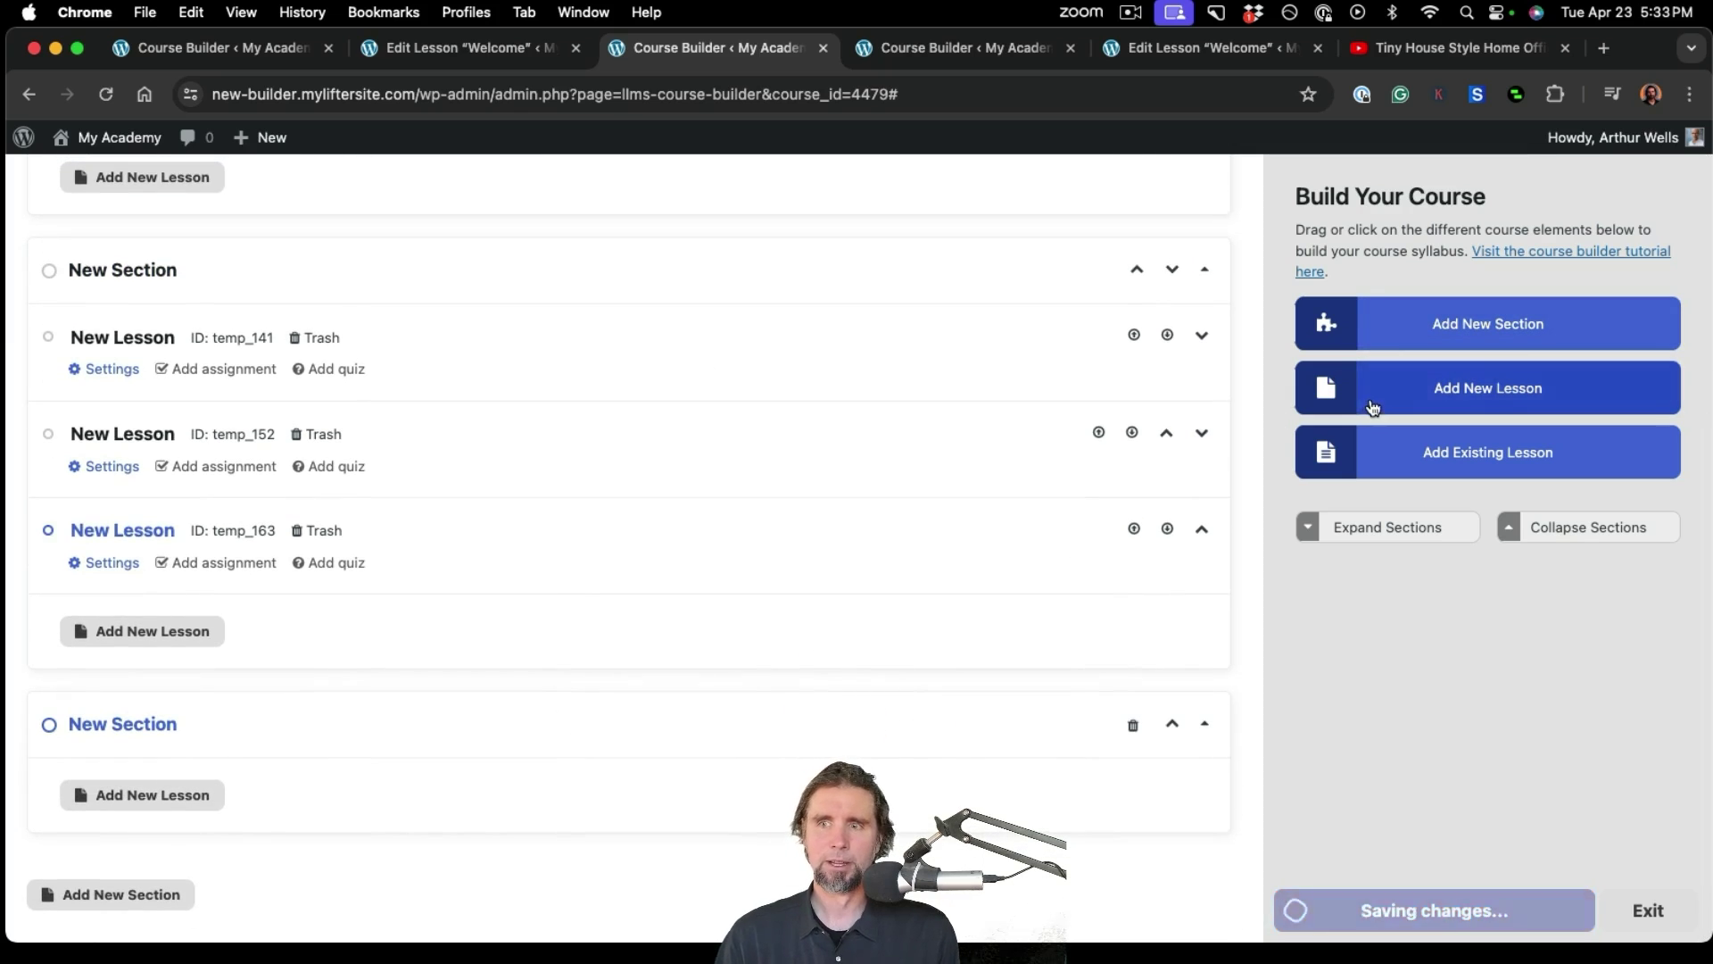
{"action": "left_click_drag", "start_coordinate": [1501, 398], "coordinate": [459, 774]}
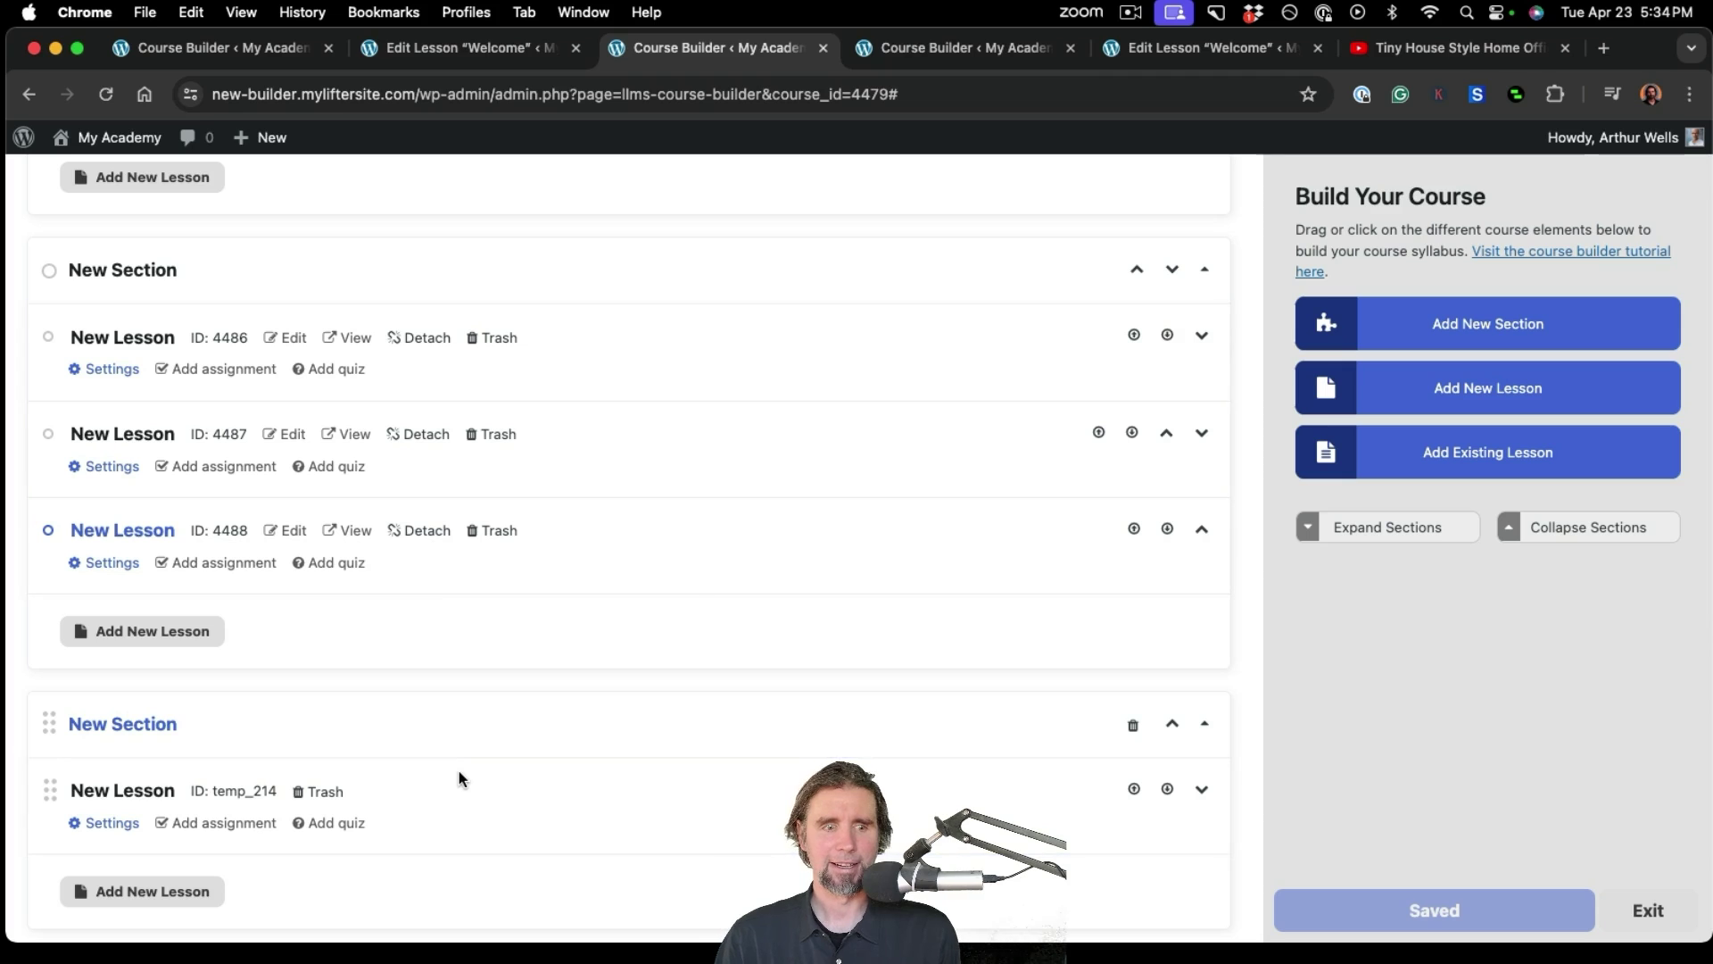
{"action": "left_click", "coordinate": [191, 892]}
{"action": "scroll", "coordinate": [507, 773], "scroll_direction": "down", "scroll_amount": 3}
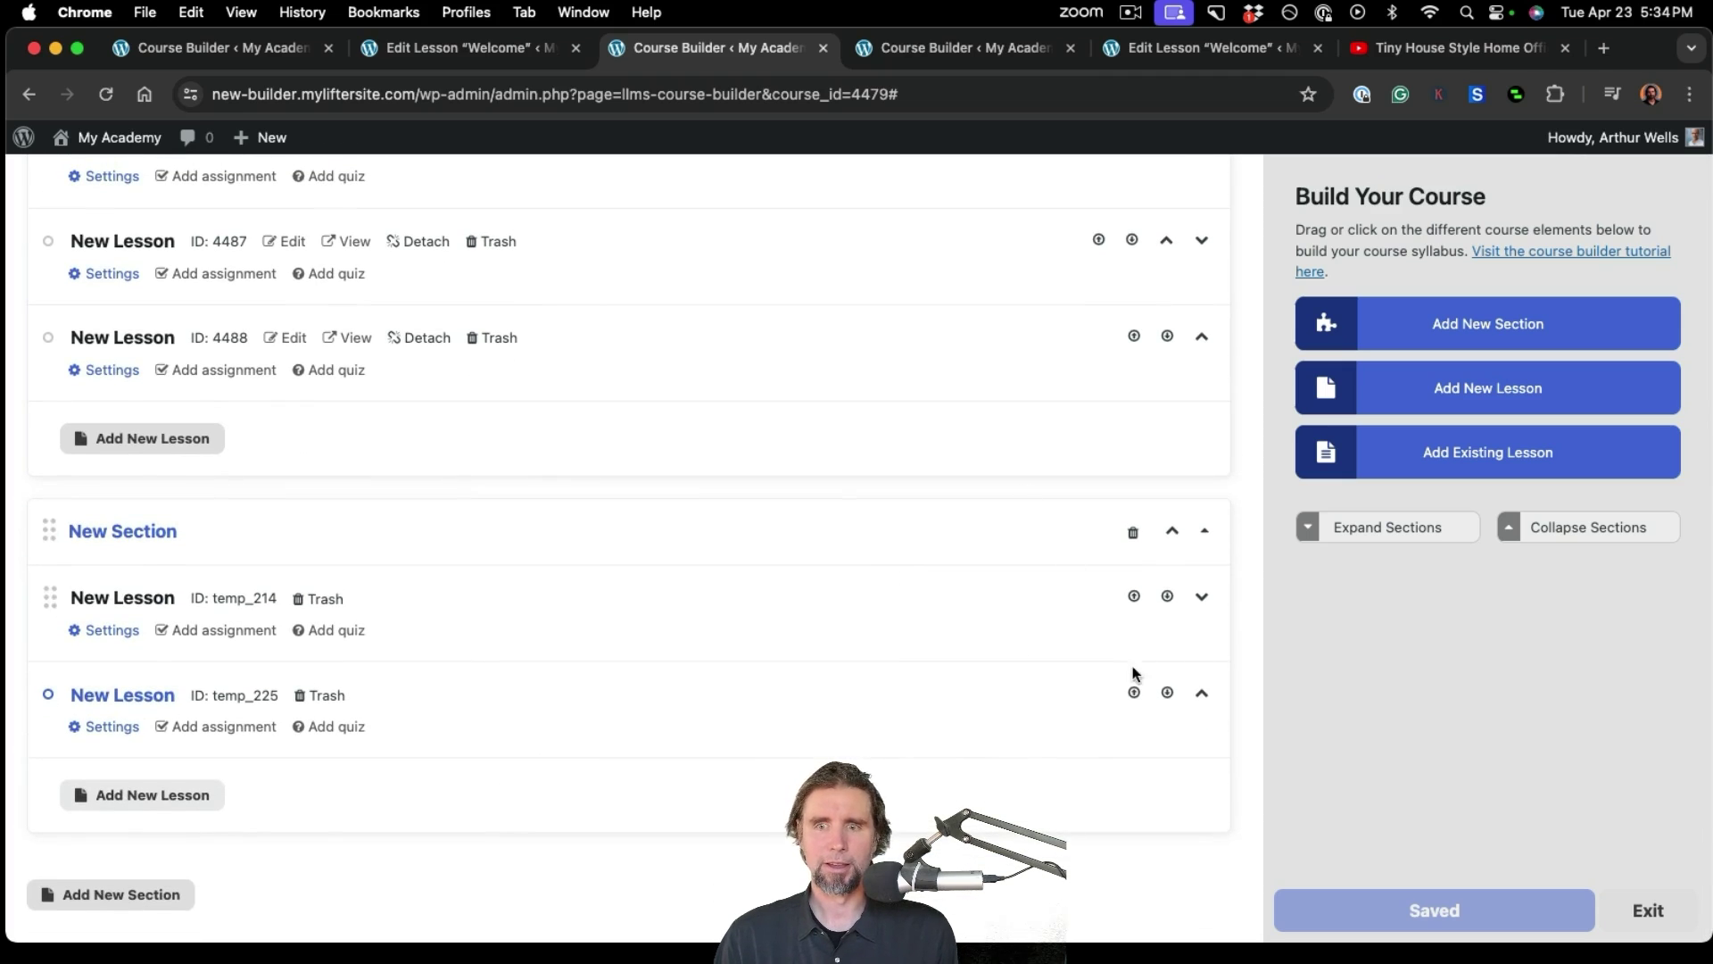
{"action": "left_click_drag", "start_coordinate": [1470, 402], "coordinate": [619, 735]}
{"action": "scroll", "coordinate": [620, 738], "scroll_direction": "down", "scroll_amount": 2}
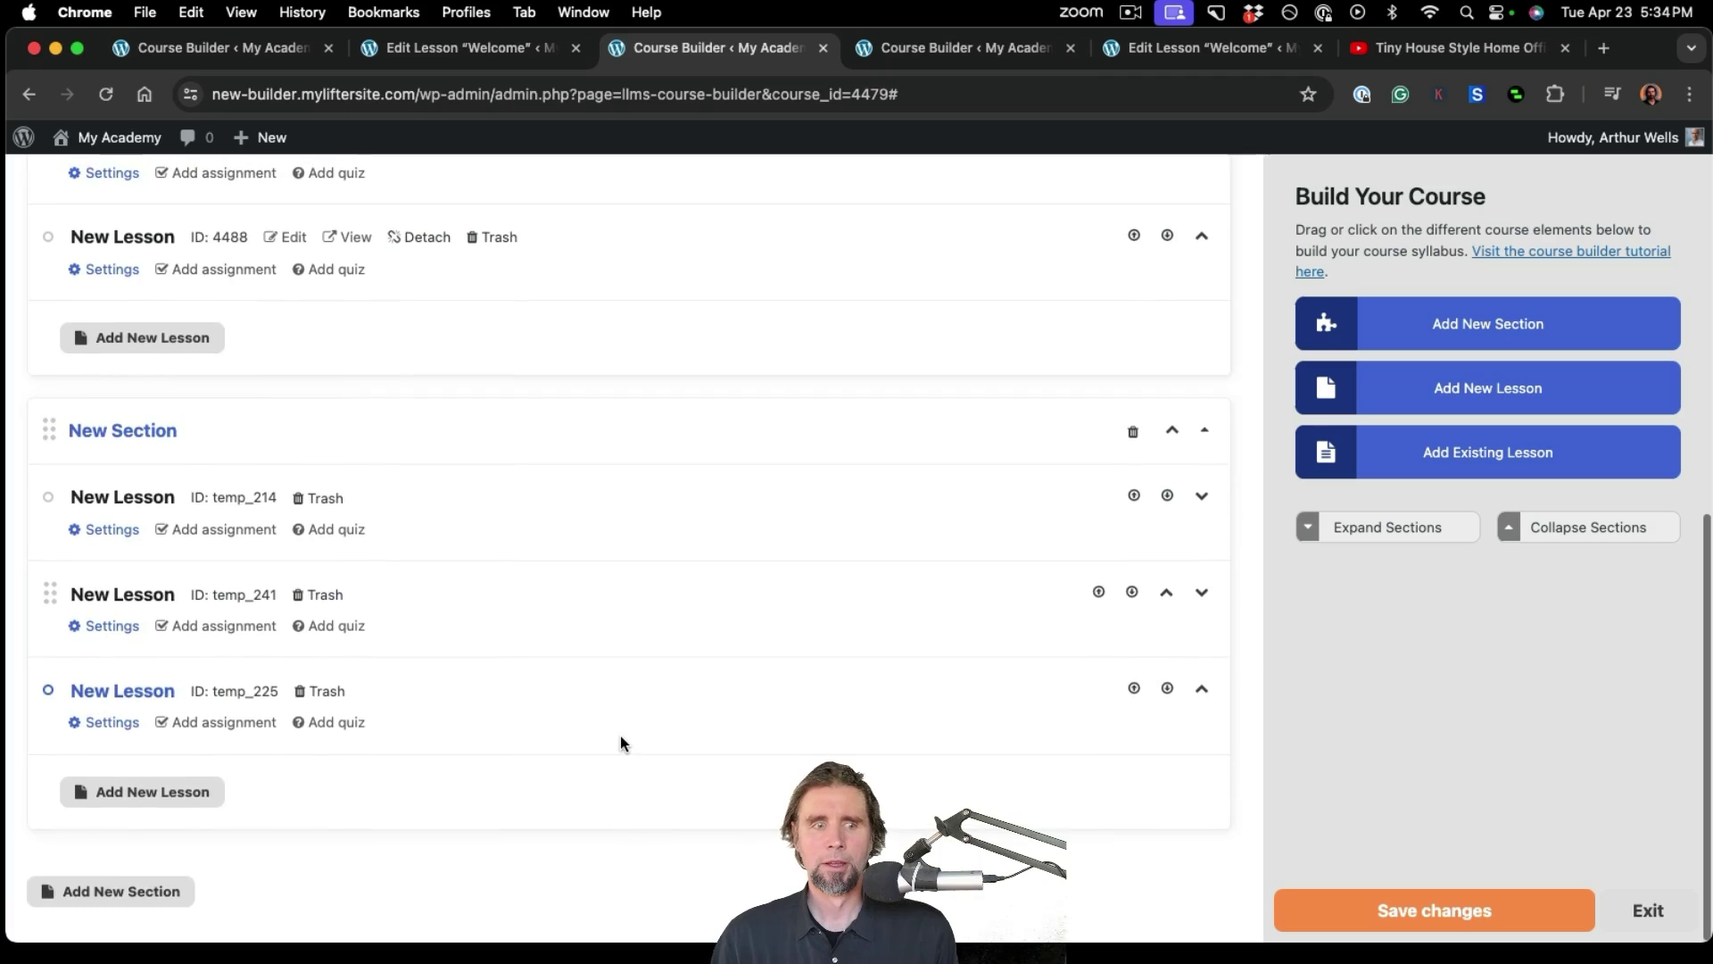
- Add one more section with three lessons and save the course outline
{"action": "left_click", "coordinate": [1533, 332]}
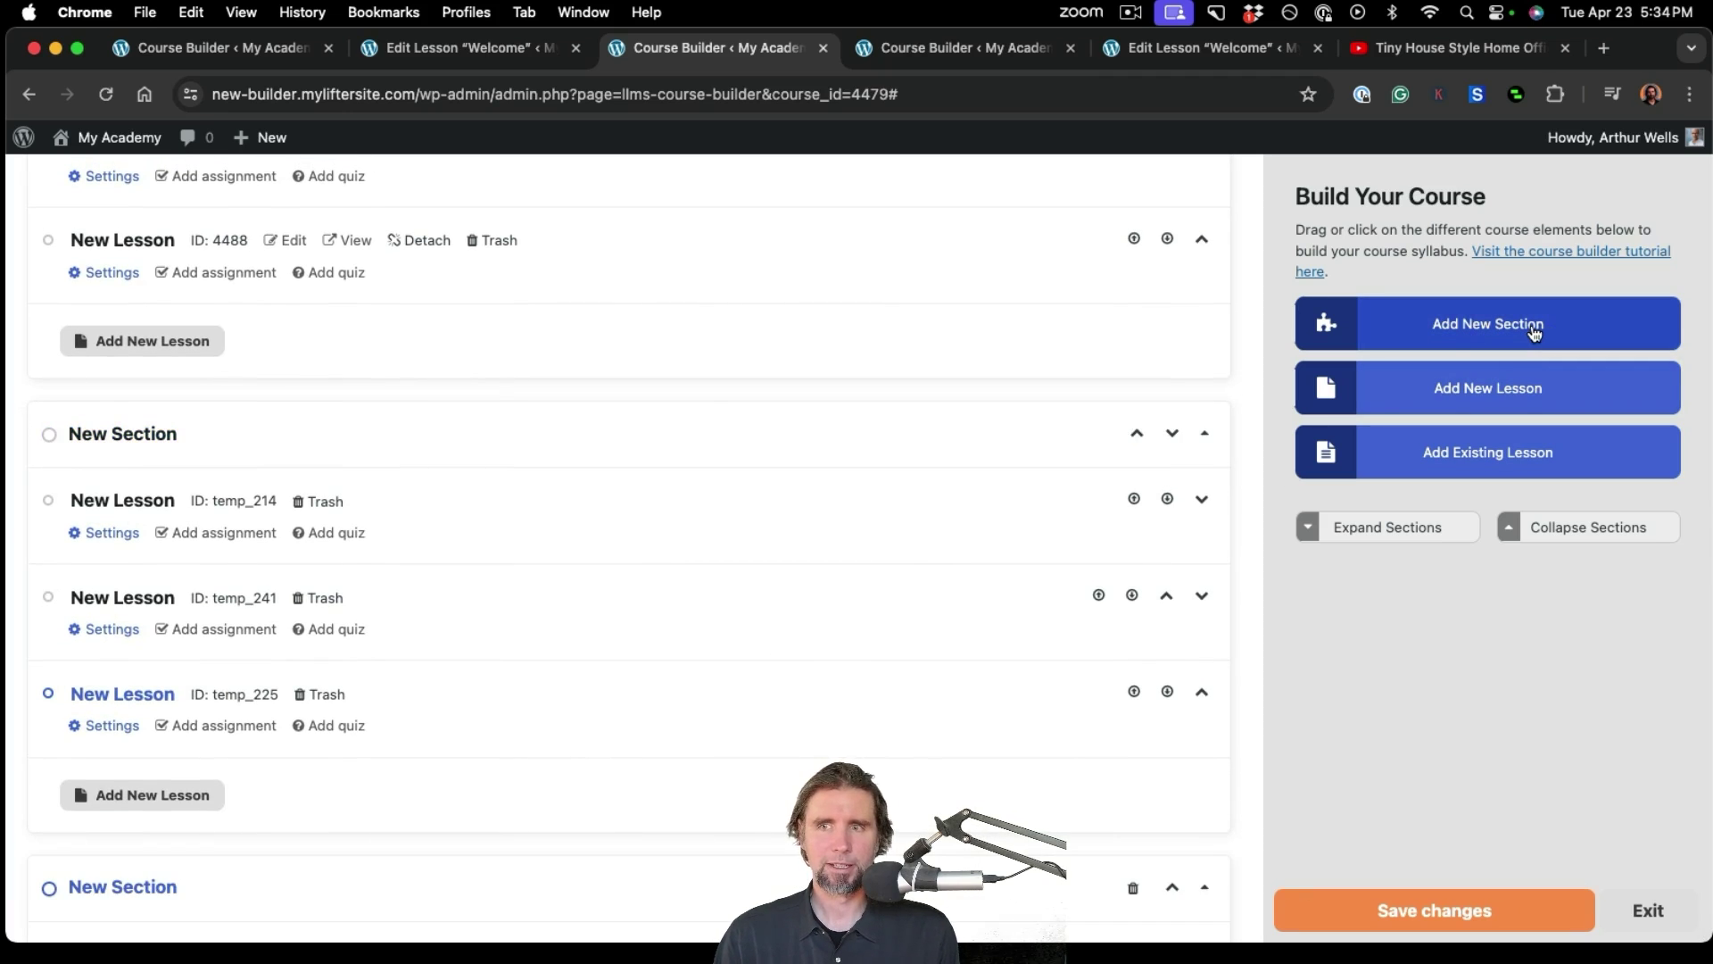
{"action": "scroll", "coordinate": [710, 607], "scroll_direction": "down", "scroll_amount": 3}
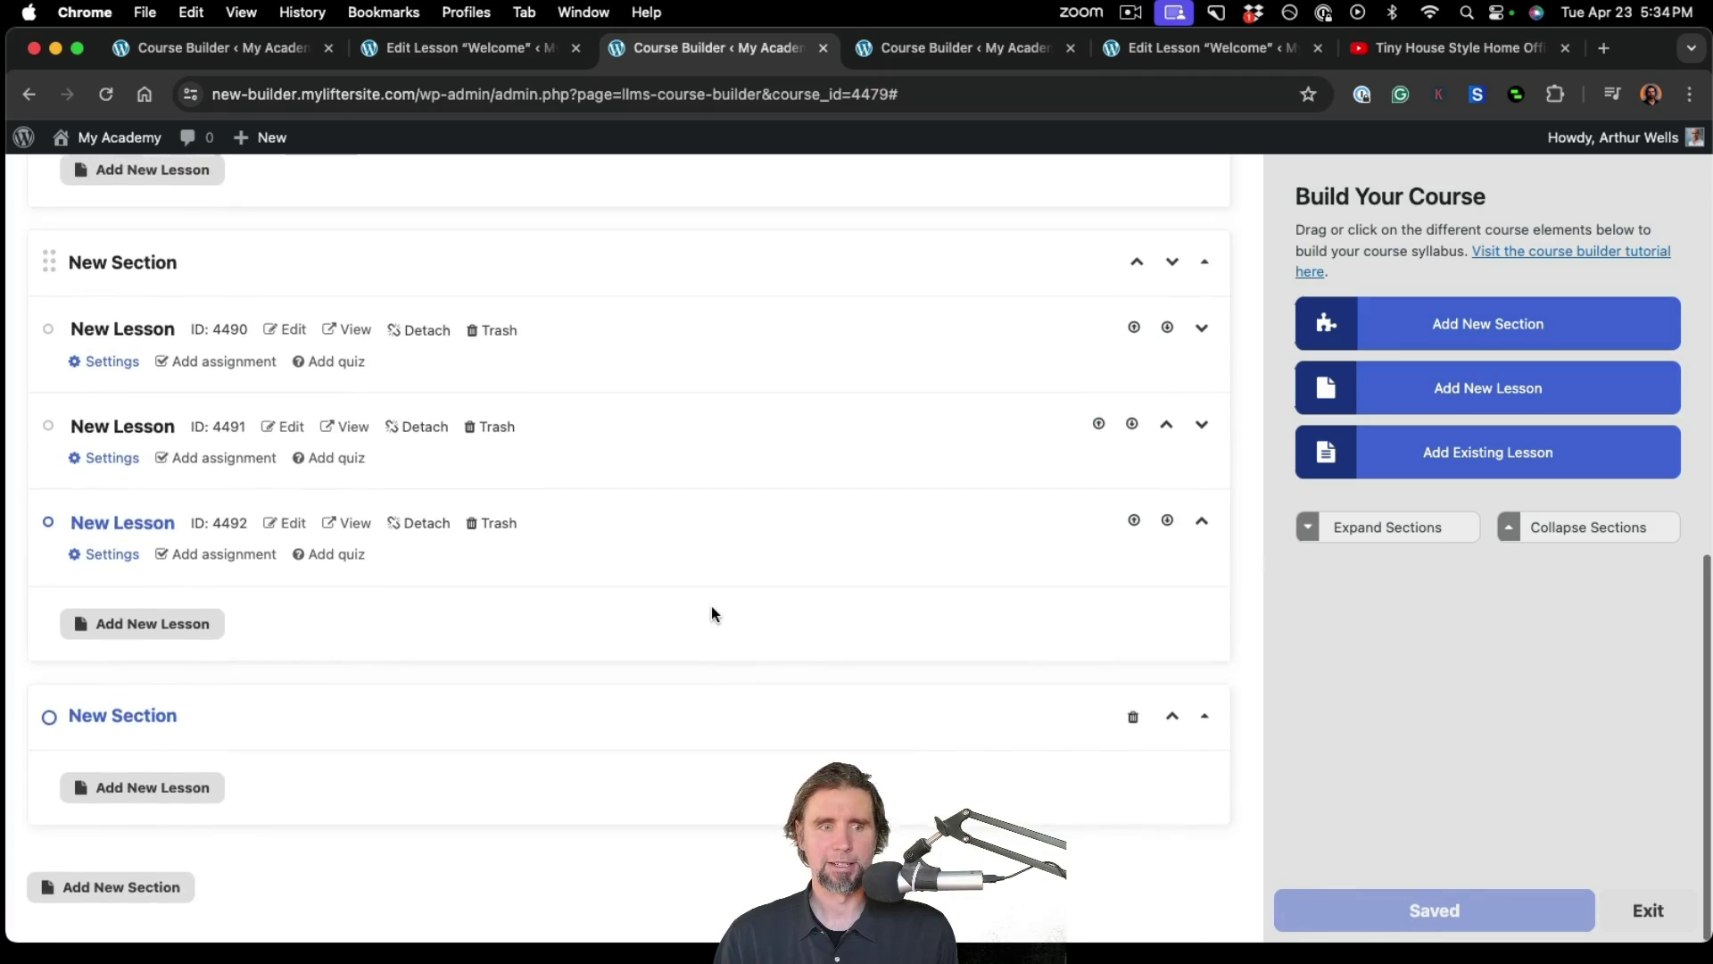
{"action": "left_click", "coordinate": [152, 795]}
{"action": "scroll", "coordinate": [147, 796], "scroll_direction": "down", "scroll_amount": 2}
{"action": "left_click", "coordinate": [145, 796]}
{"action": "scroll", "coordinate": [160, 812], "scroll_direction": "down", "scroll_amount": 3}
{"action": "left_click", "coordinate": [164, 803]}
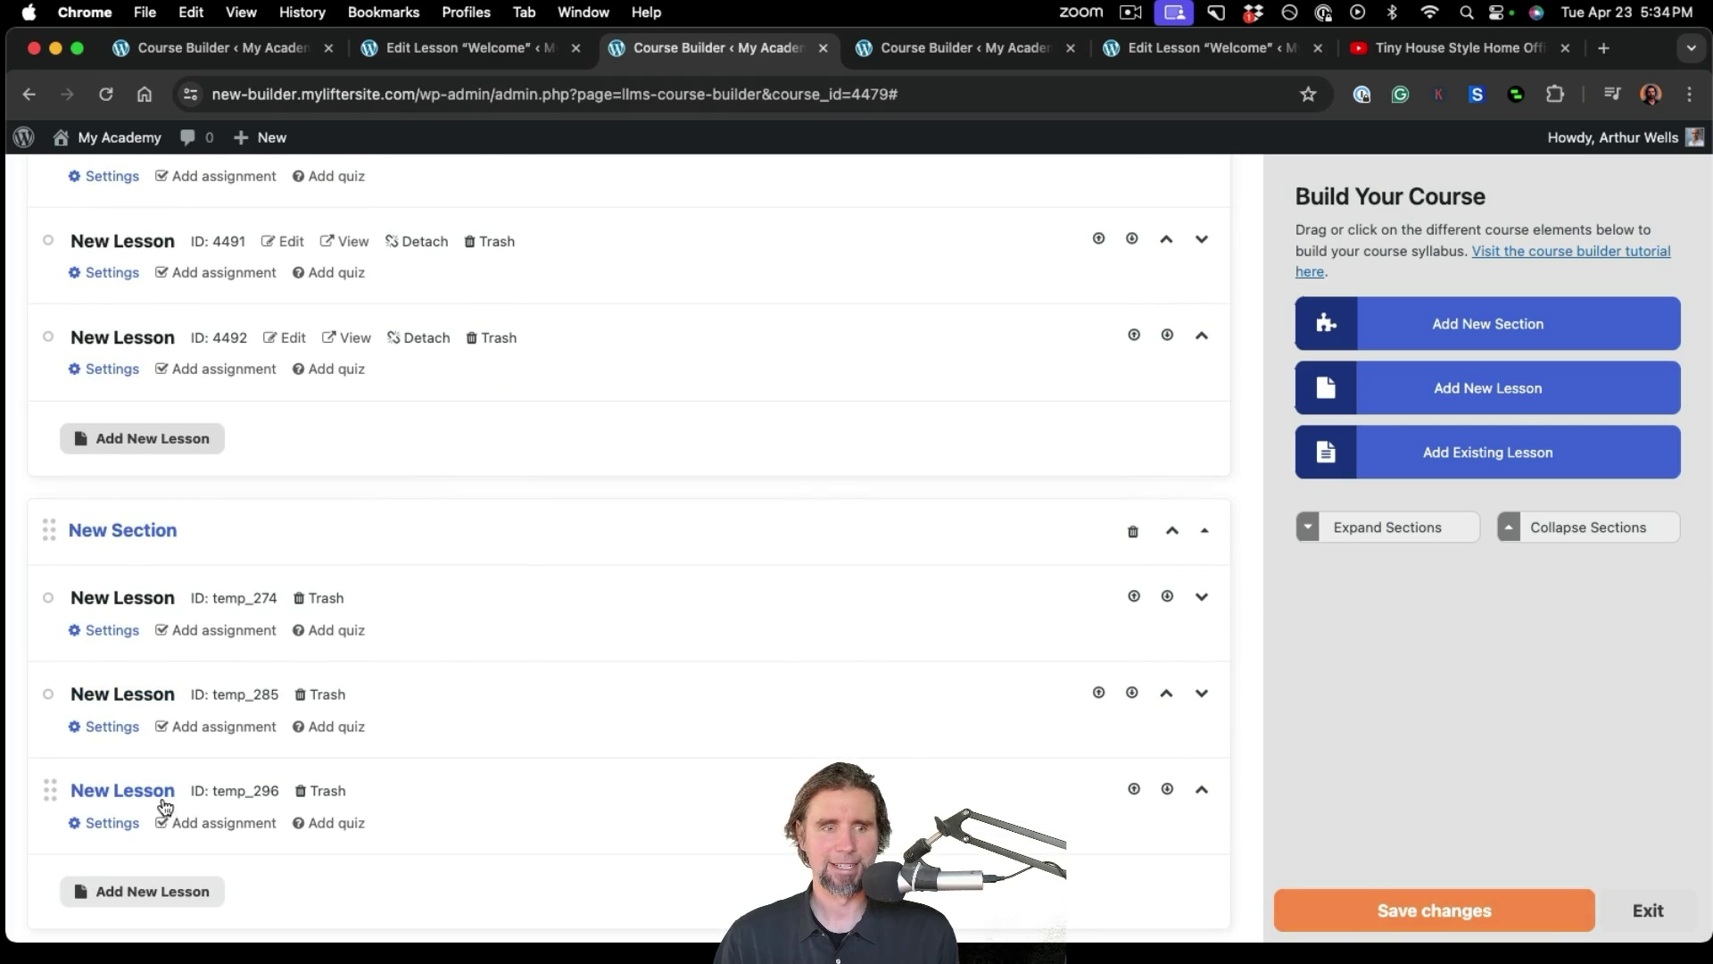
{"action": "left_click", "coordinate": [1371, 928]}
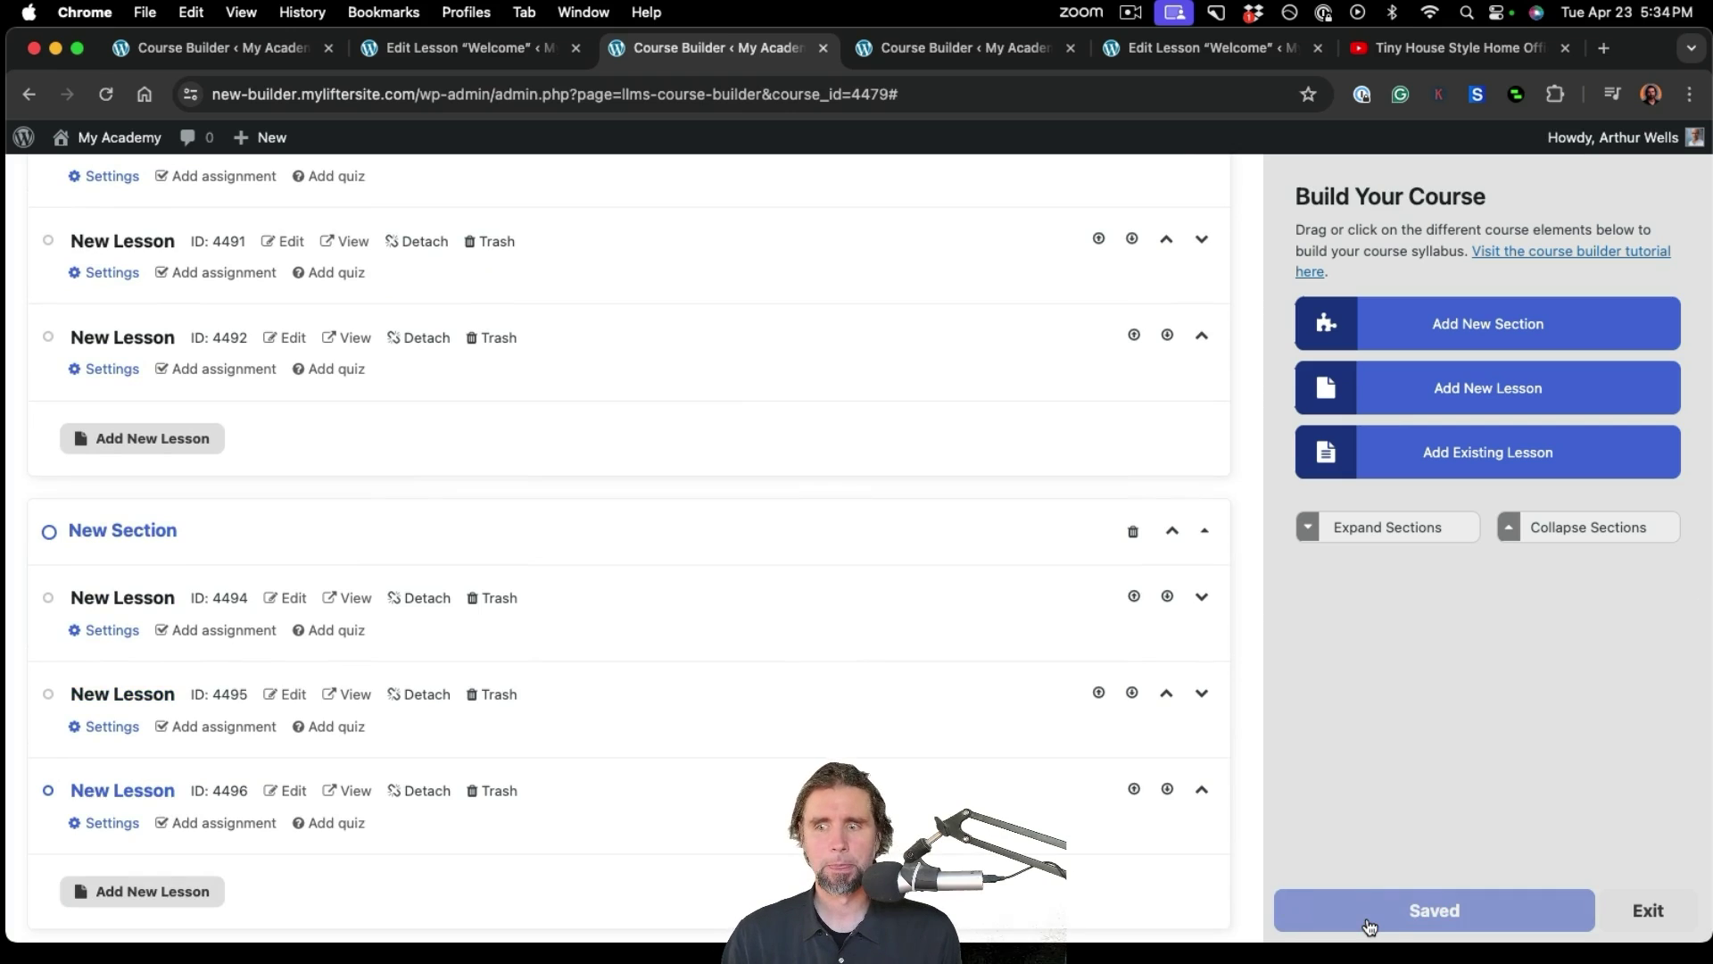
{"action": "scroll", "coordinate": [858, 543], "scroll_direction": "up", "scroll_amount": 10}
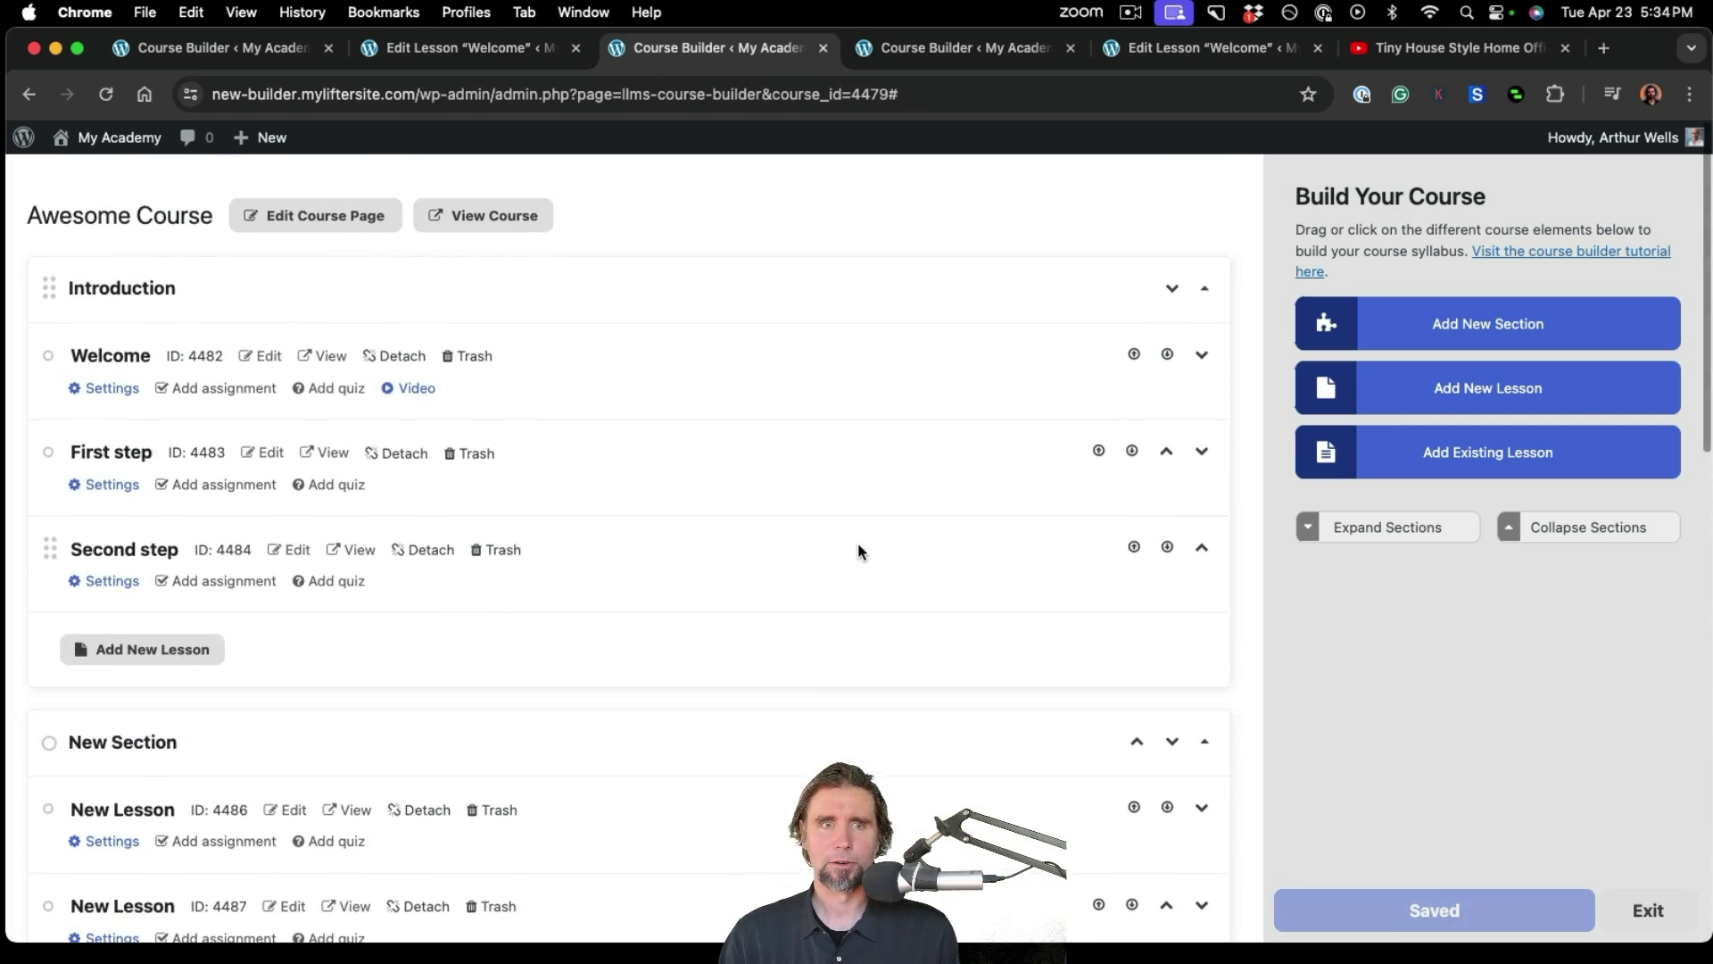
{"action": "left_click", "coordinate": [522, 212]}
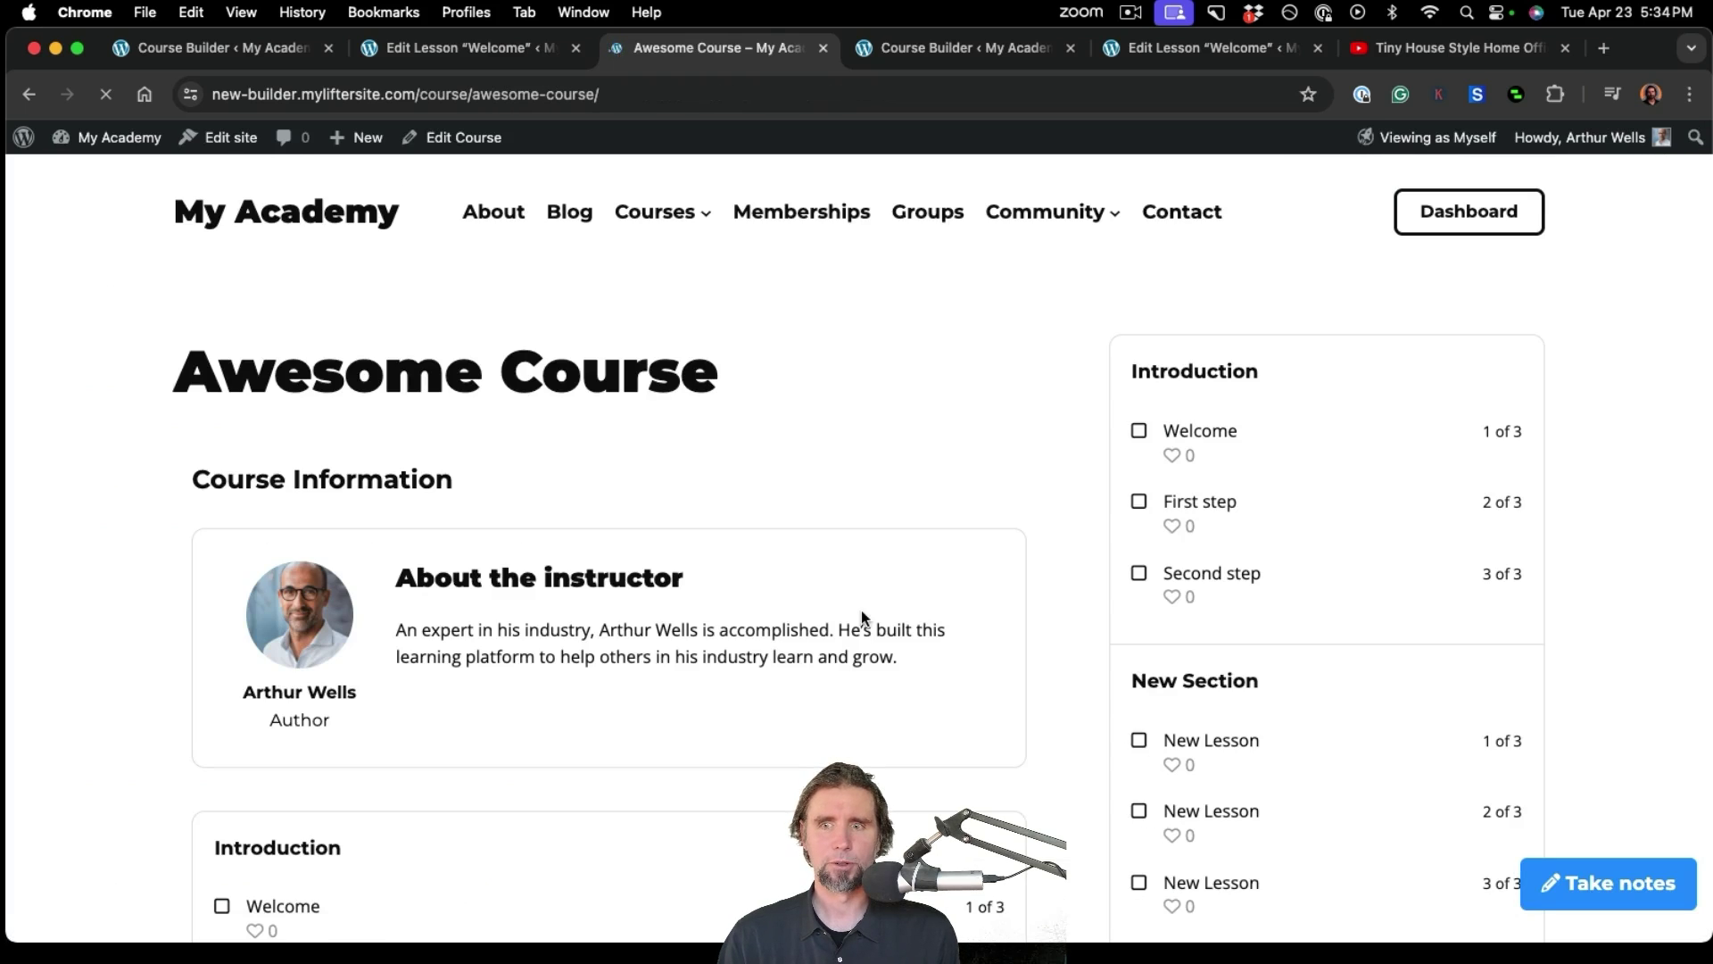
{"action": "scroll", "coordinate": [862, 614], "scroll_direction": "down", "scroll_amount": 15}
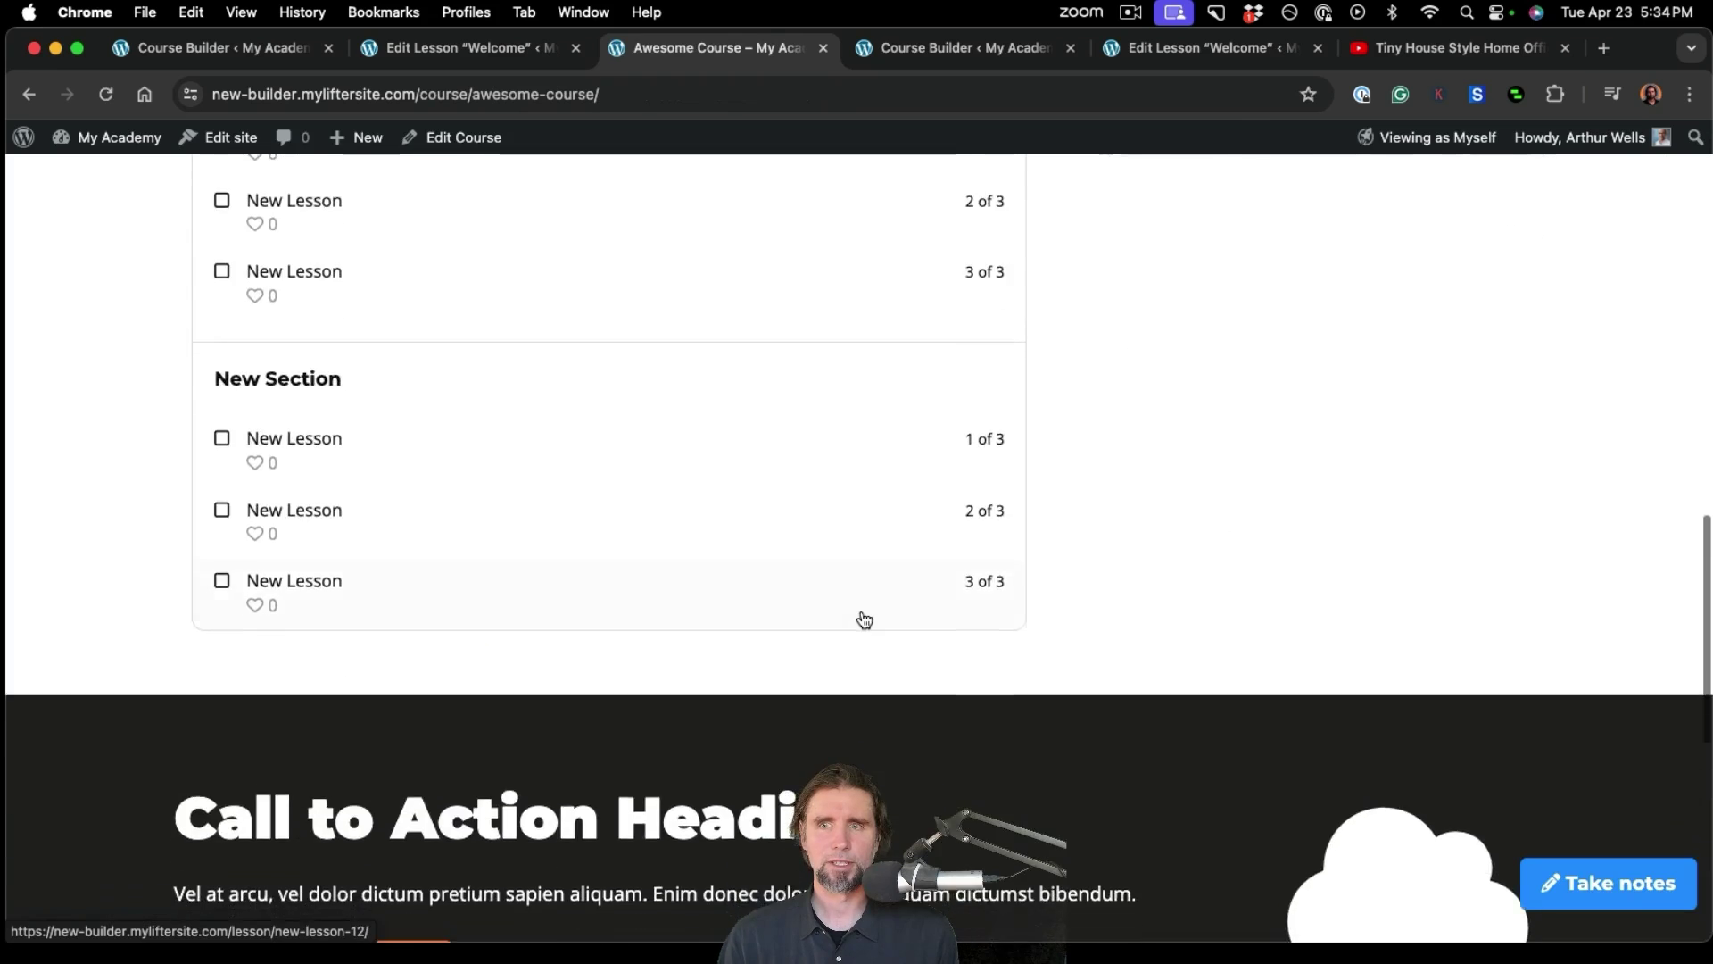
{"action": "scroll", "coordinate": [863, 618], "scroll_direction": "up", "scroll_amount": 15}
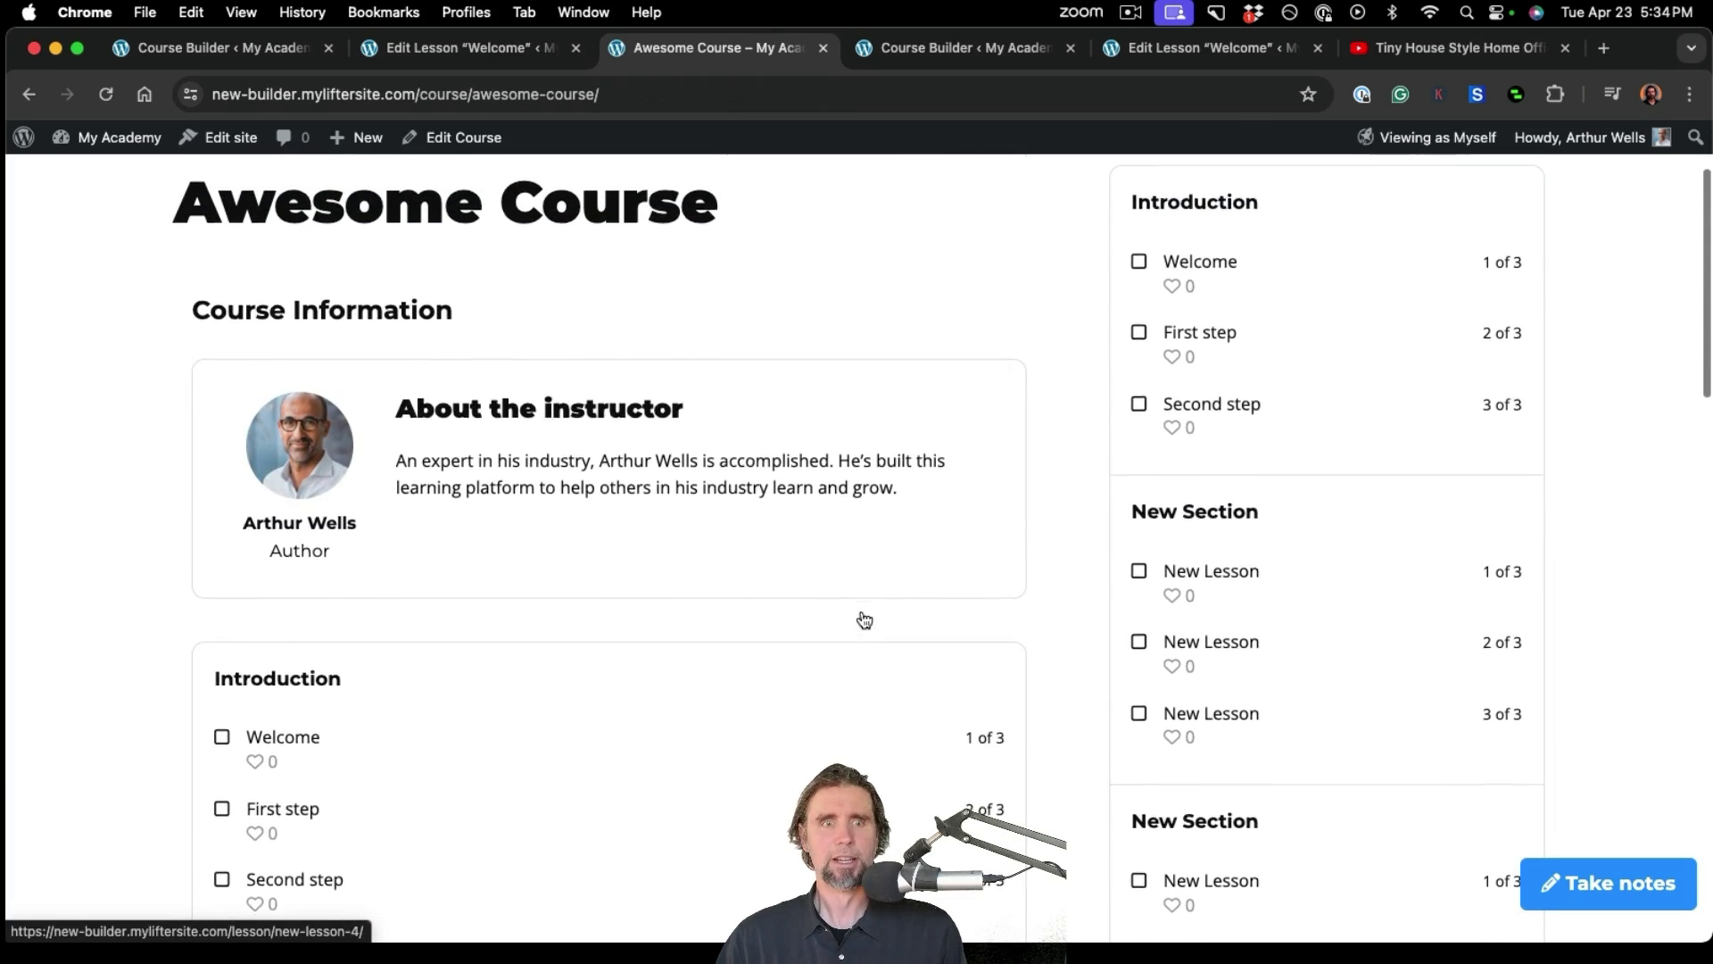
{"action": "scroll", "coordinate": [860, 616], "scroll_direction": "down", "scroll_amount": 5}
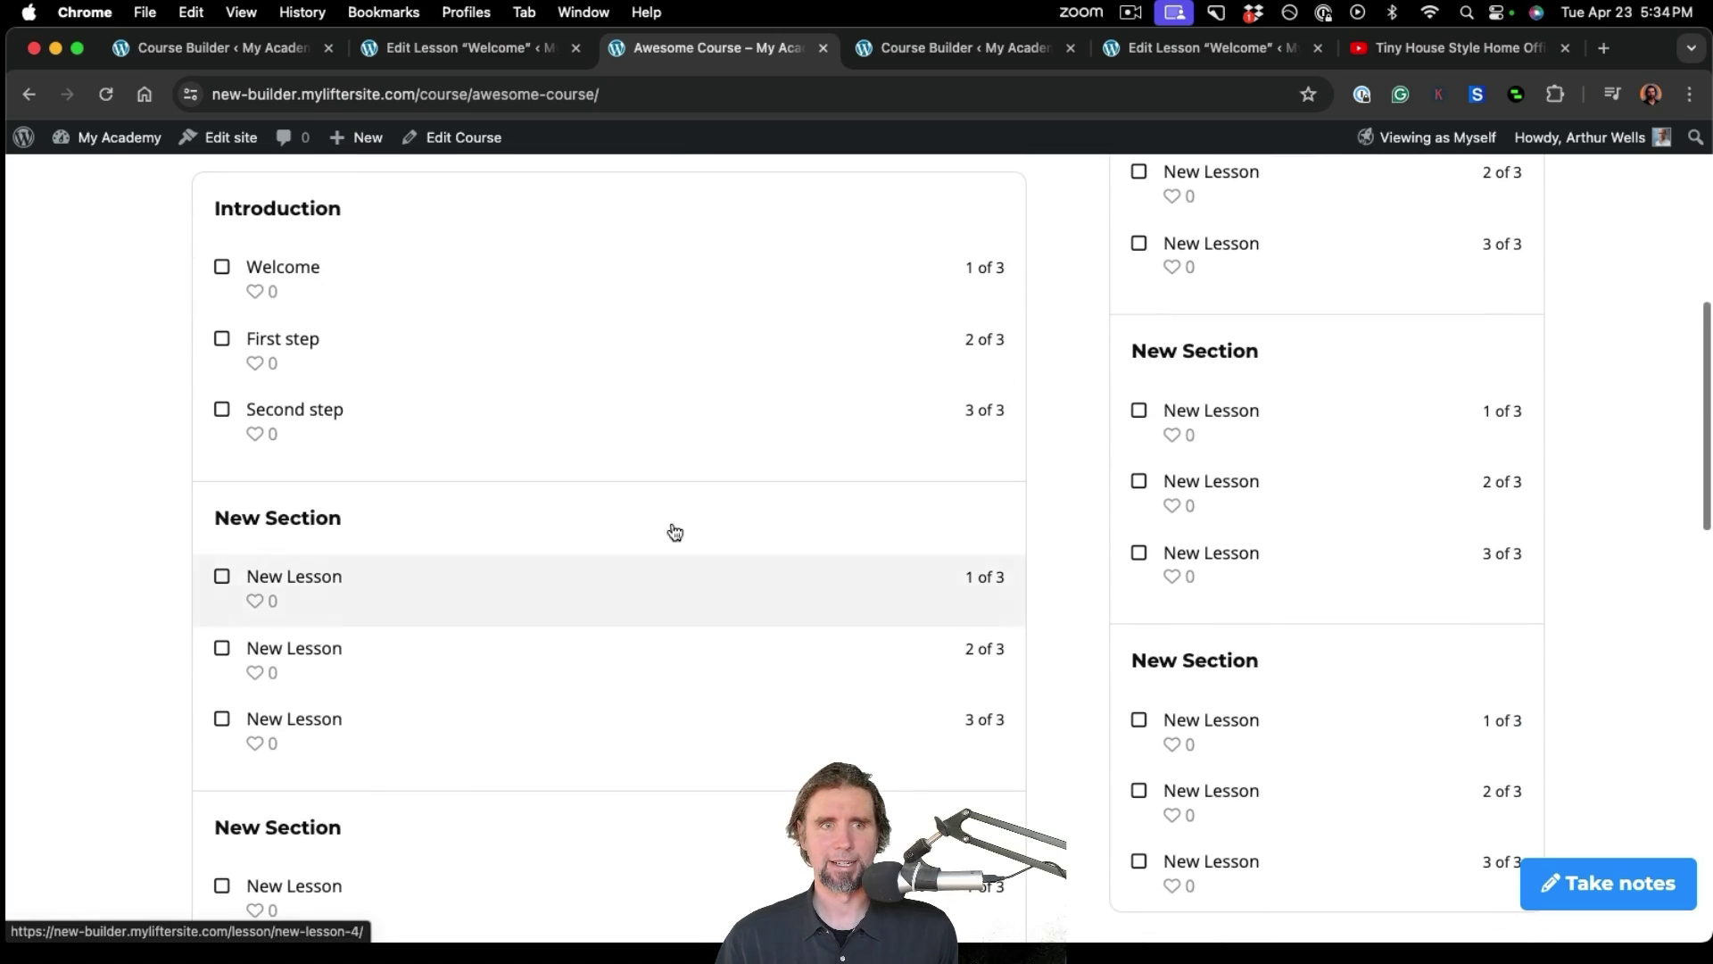
{"action": "left_click", "coordinate": [285, 281]}
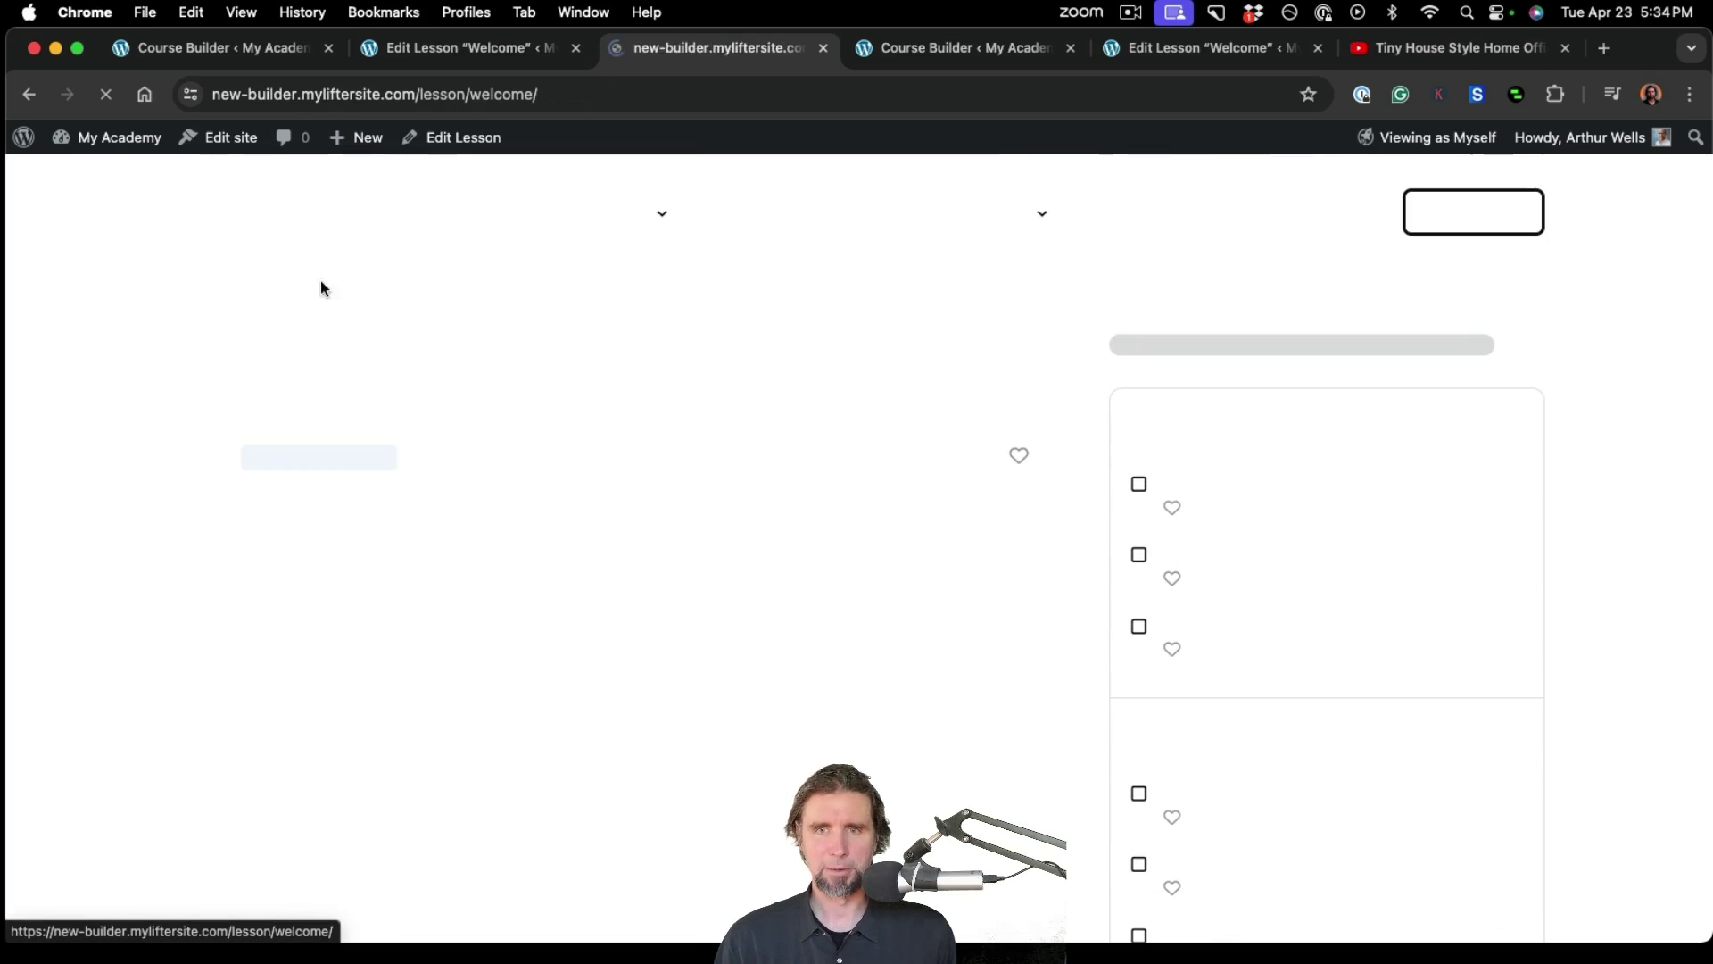
{"action": "scroll", "coordinate": [923, 560], "scroll_direction": "down", "scroll_amount": 3}
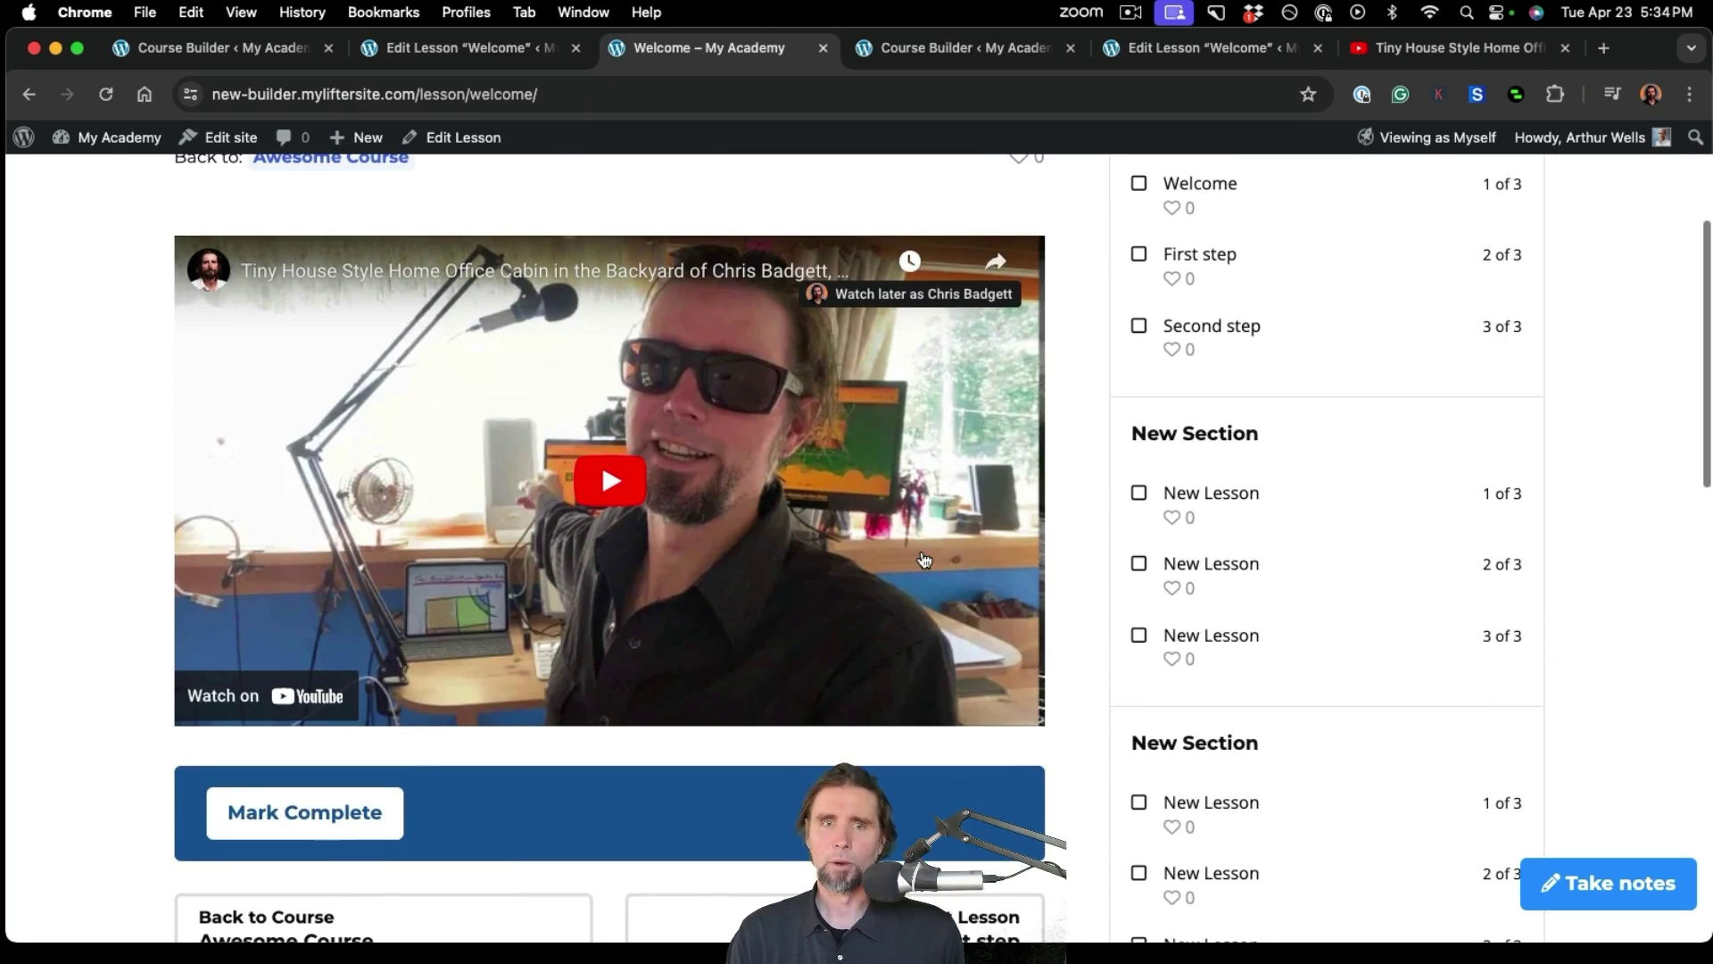
{"action": "scroll", "coordinate": [923, 559], "scroll_direction": "up", "scroll_amount": 3}
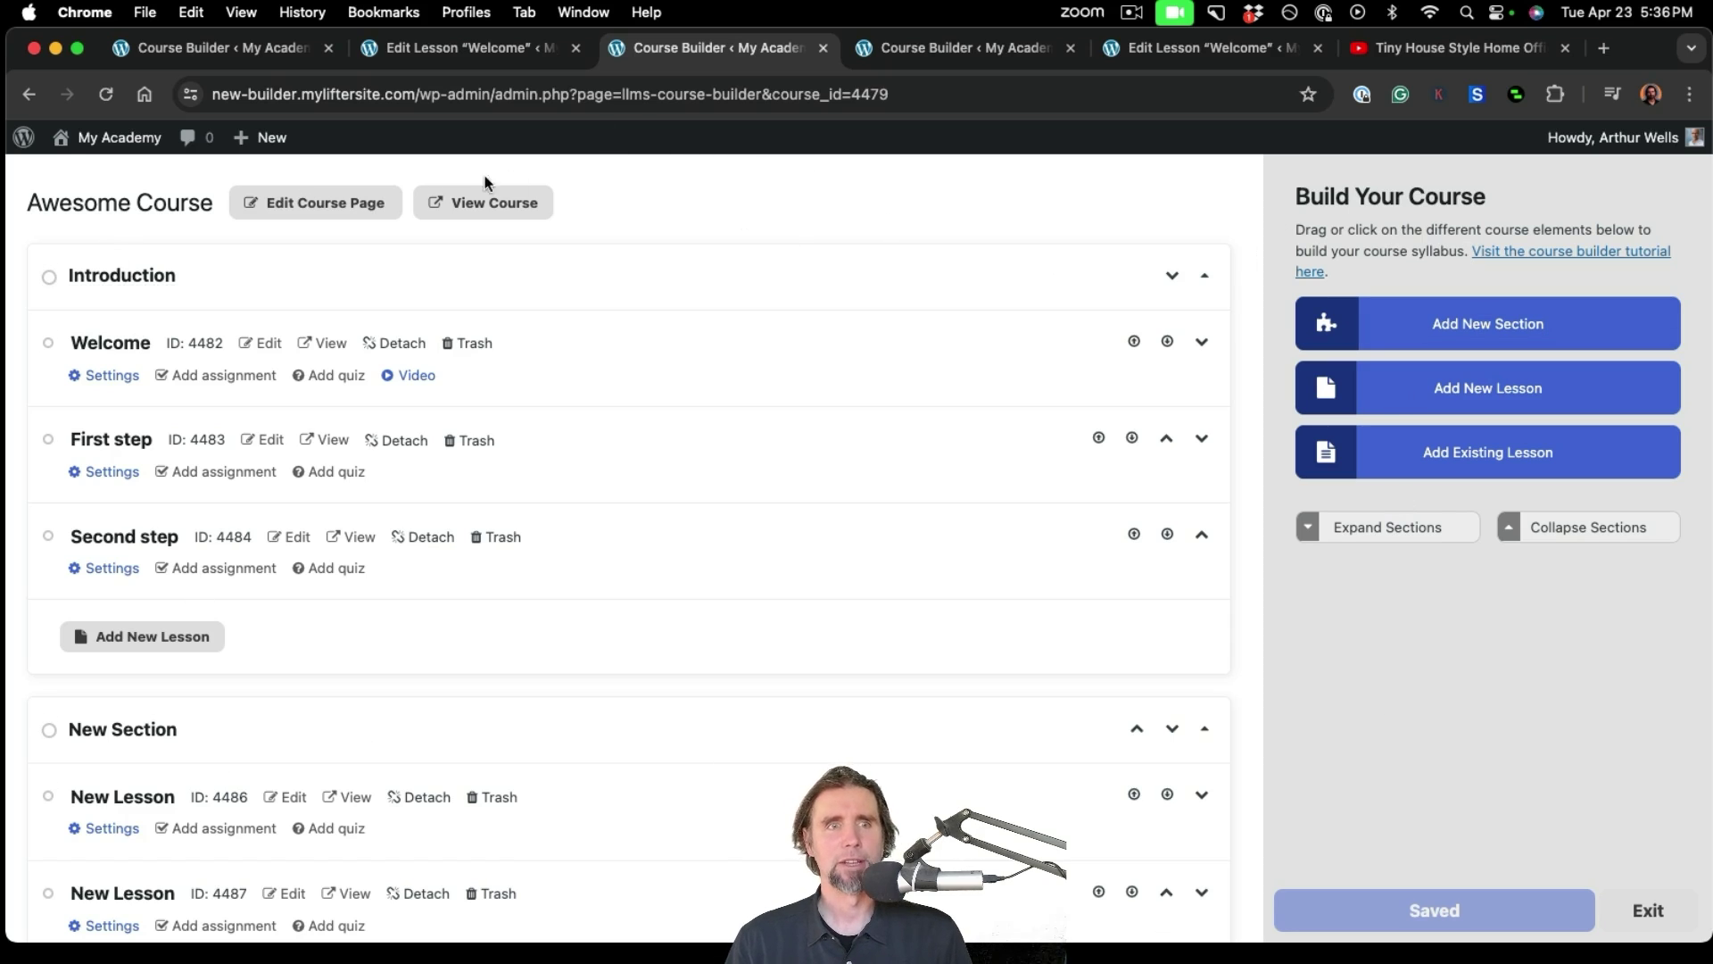
- Open the Awesome Course editing page and start a new access plan under Access Plans
{"action": "left_click", "coordinate": [327, 206]}
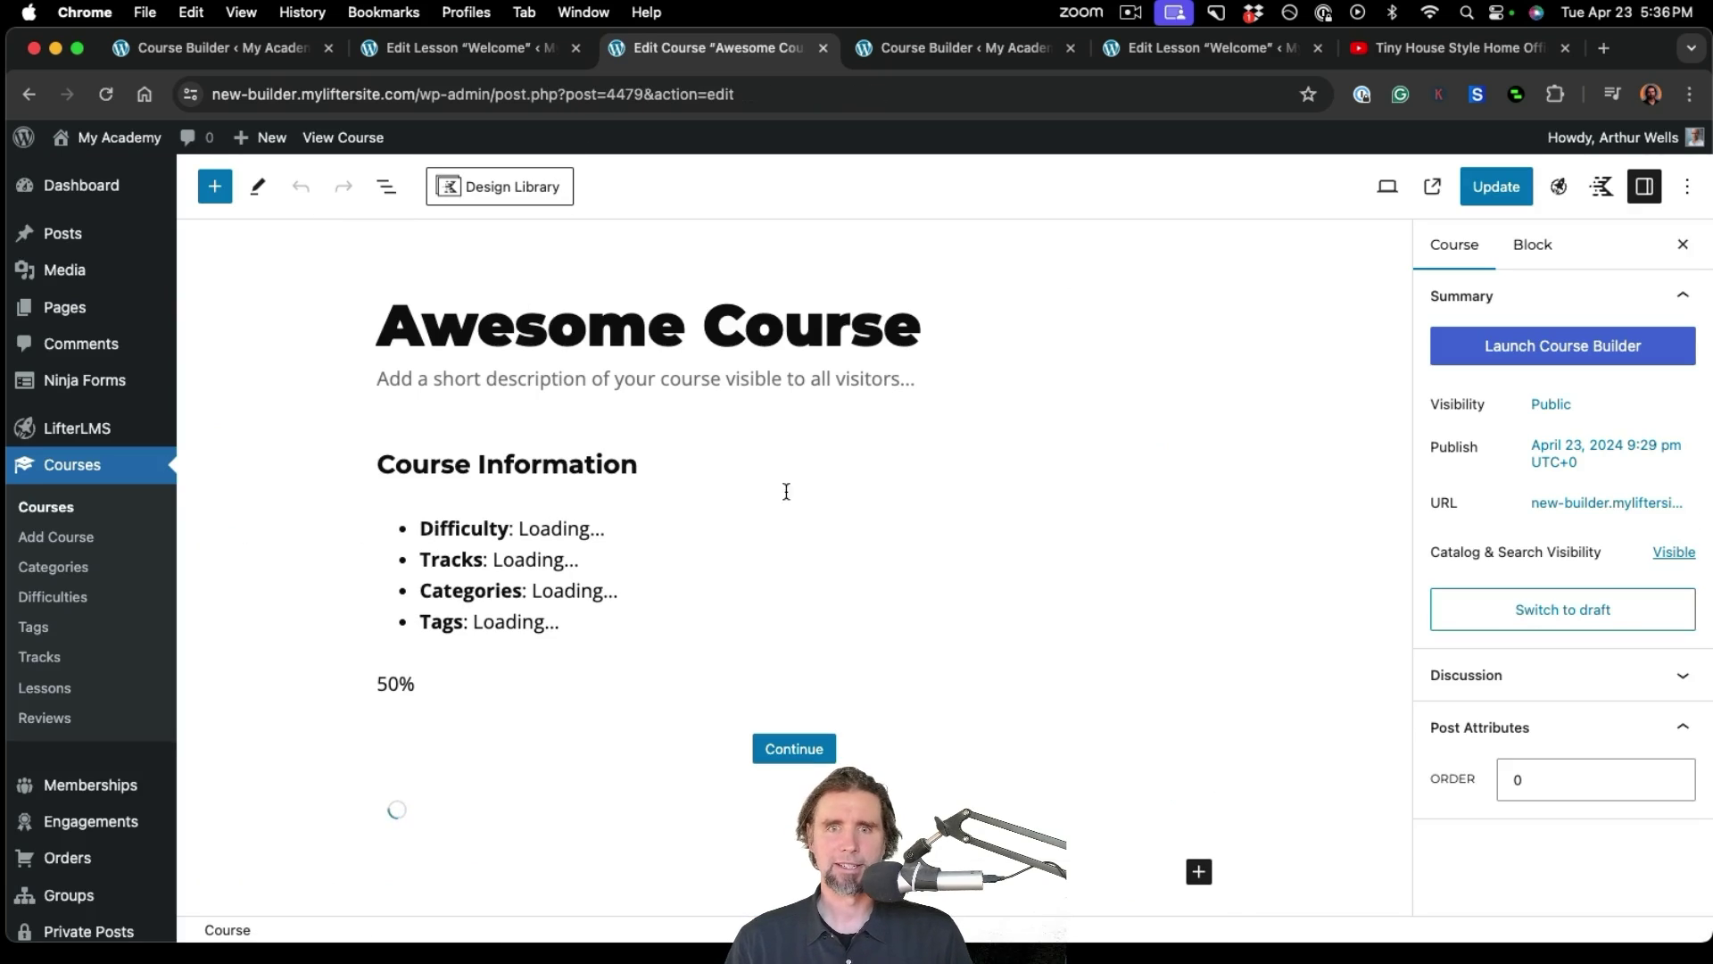
{"action": "scroll", "coordinate": [967, 473], "scroll_direction": "down", "scroll_amount": 10}
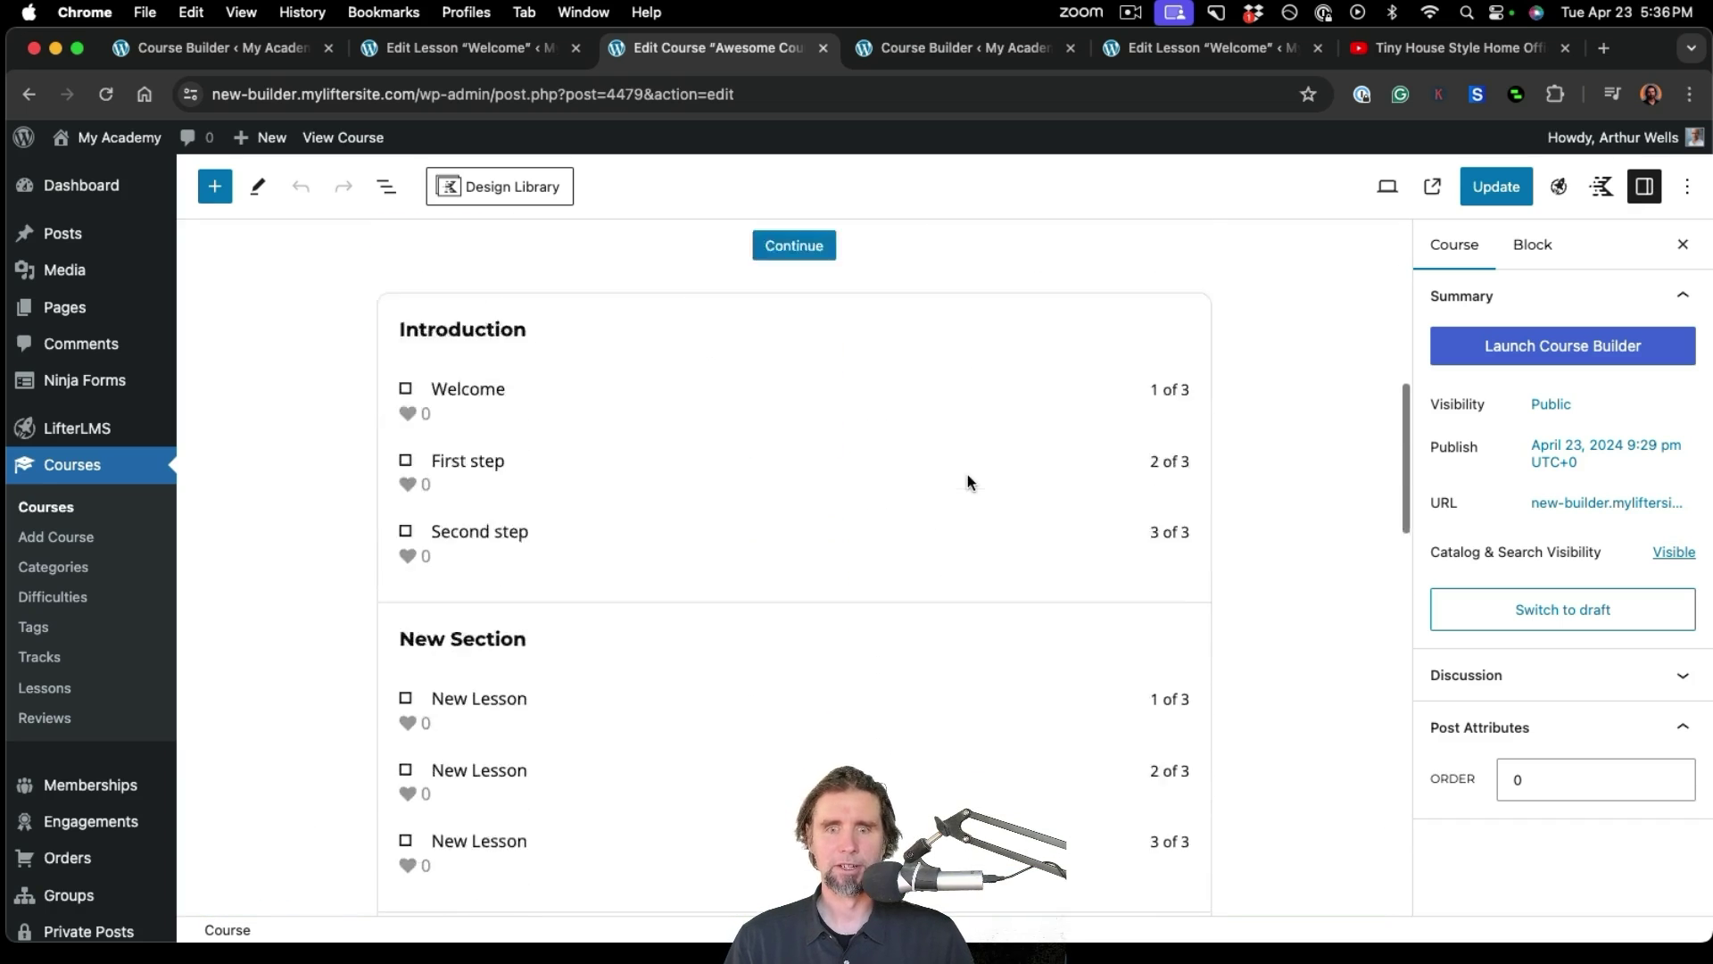
{"action": "scroll", "coordinate": [967, 476], "scroll_direction": "down", "scroll_amount": 10}
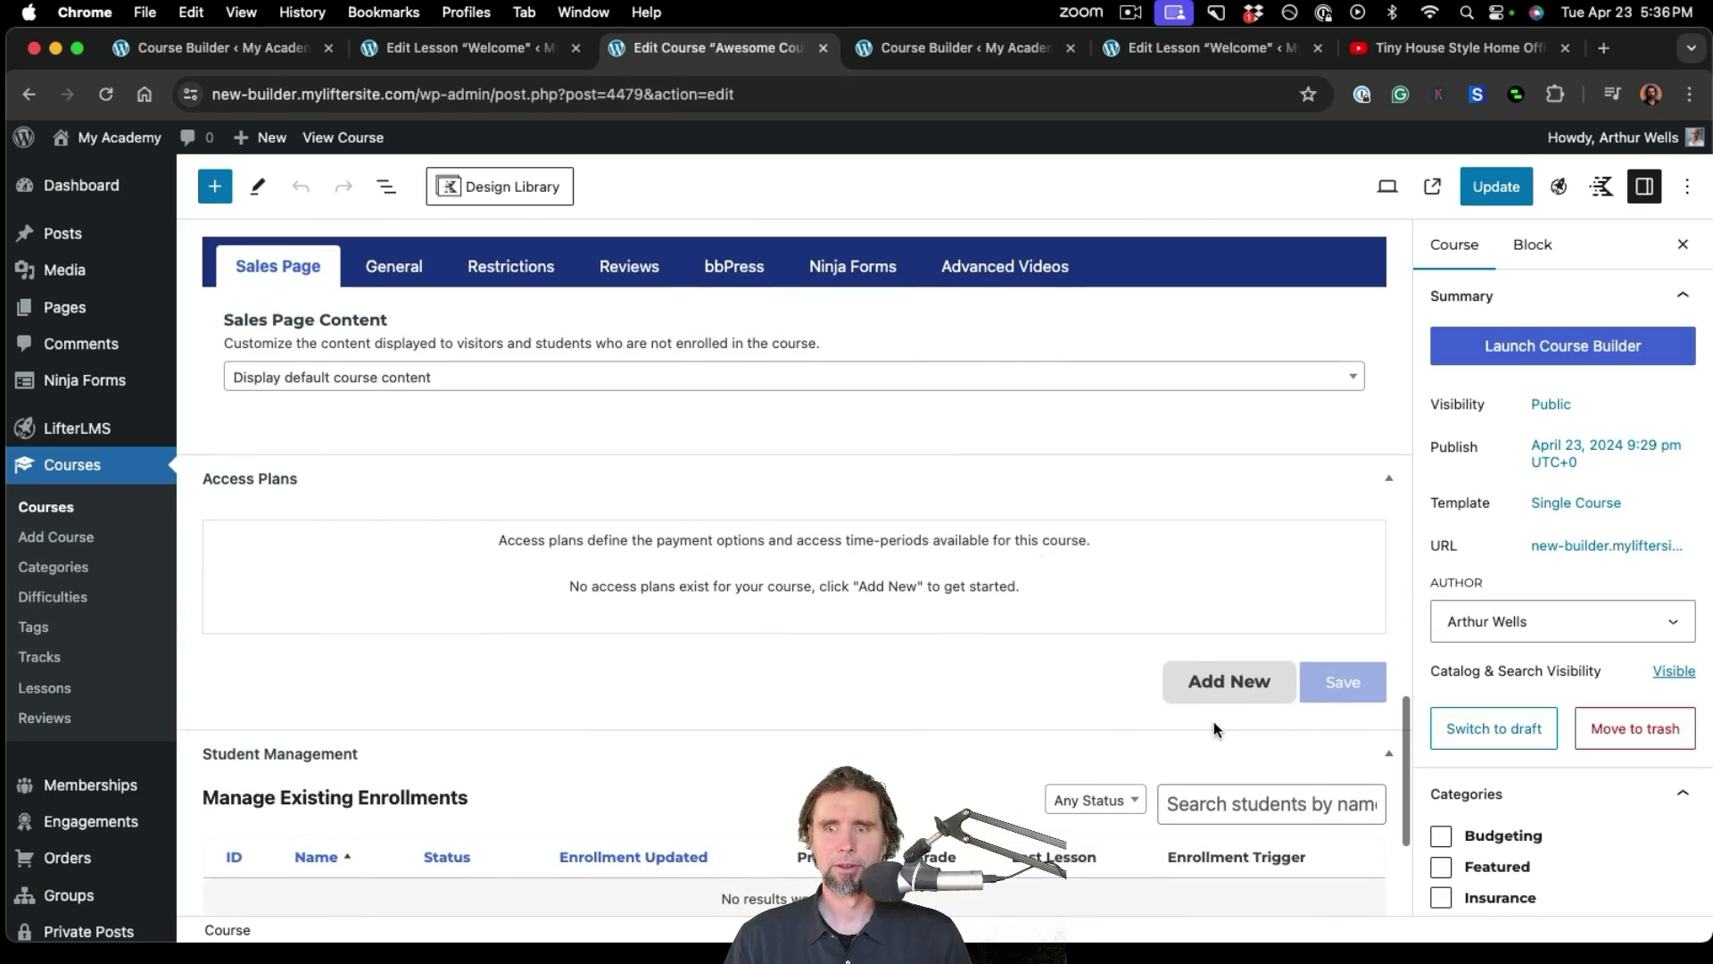
{"action": "left_click", "coordinate": [1201, 687]}
{"action": "scroll", "coordinate": [1199, 687], "scroll_direction": "down", "scroll_amount": 5}
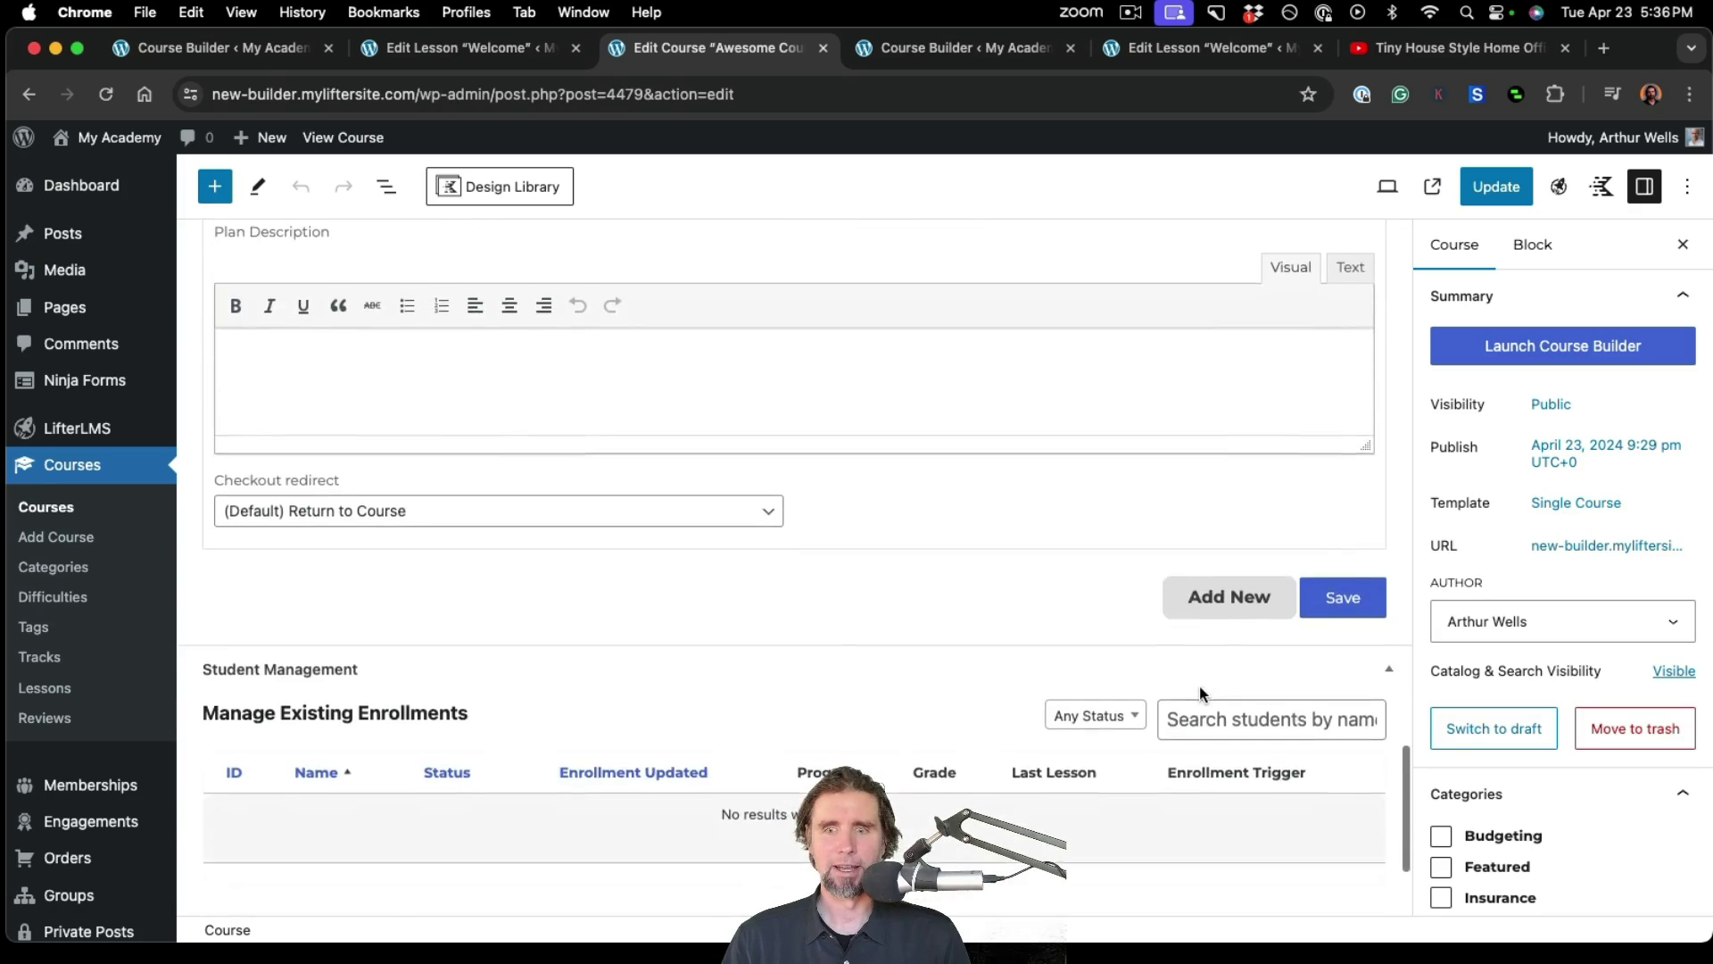
{"action": "scroll", "coordinate": [1199, 685], "scroll_direction": "down", "scroll_amount": 4}
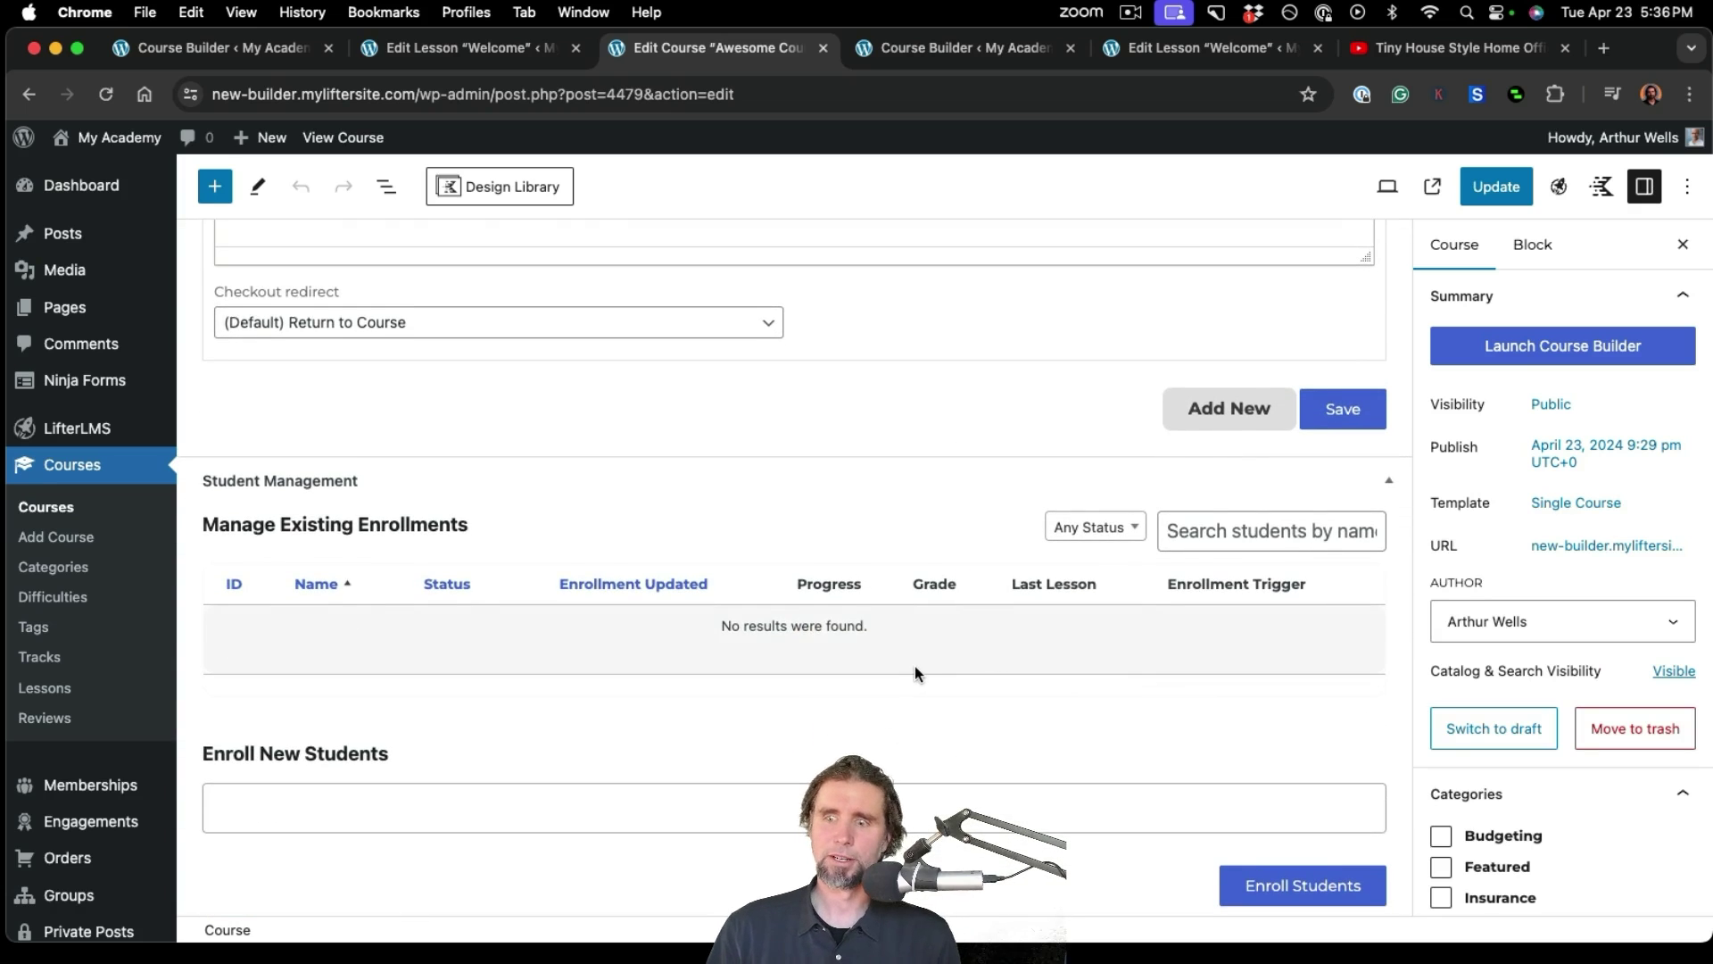
{"action": "scroll", "coordinate": [914, 665], "scroll_direction": "up", "scroll_amount": 6}
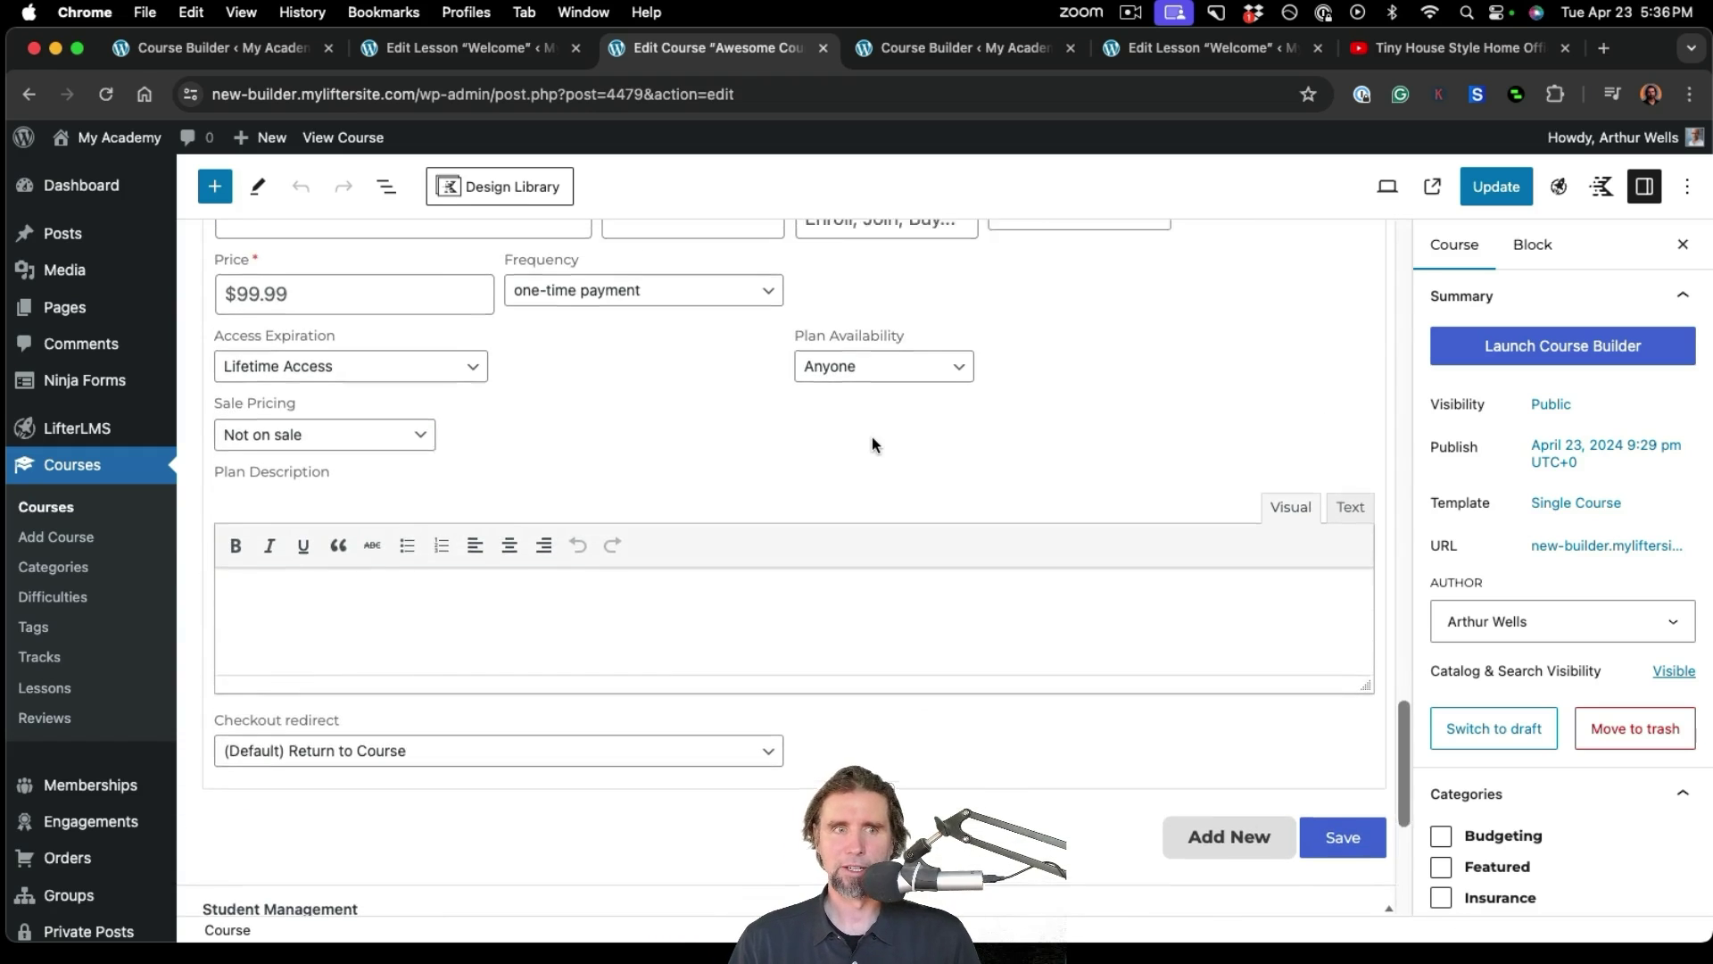
{"action": "scroll", "coordinate": [870, 443], "scroll_direction": "up", "scroll_amount": 20}
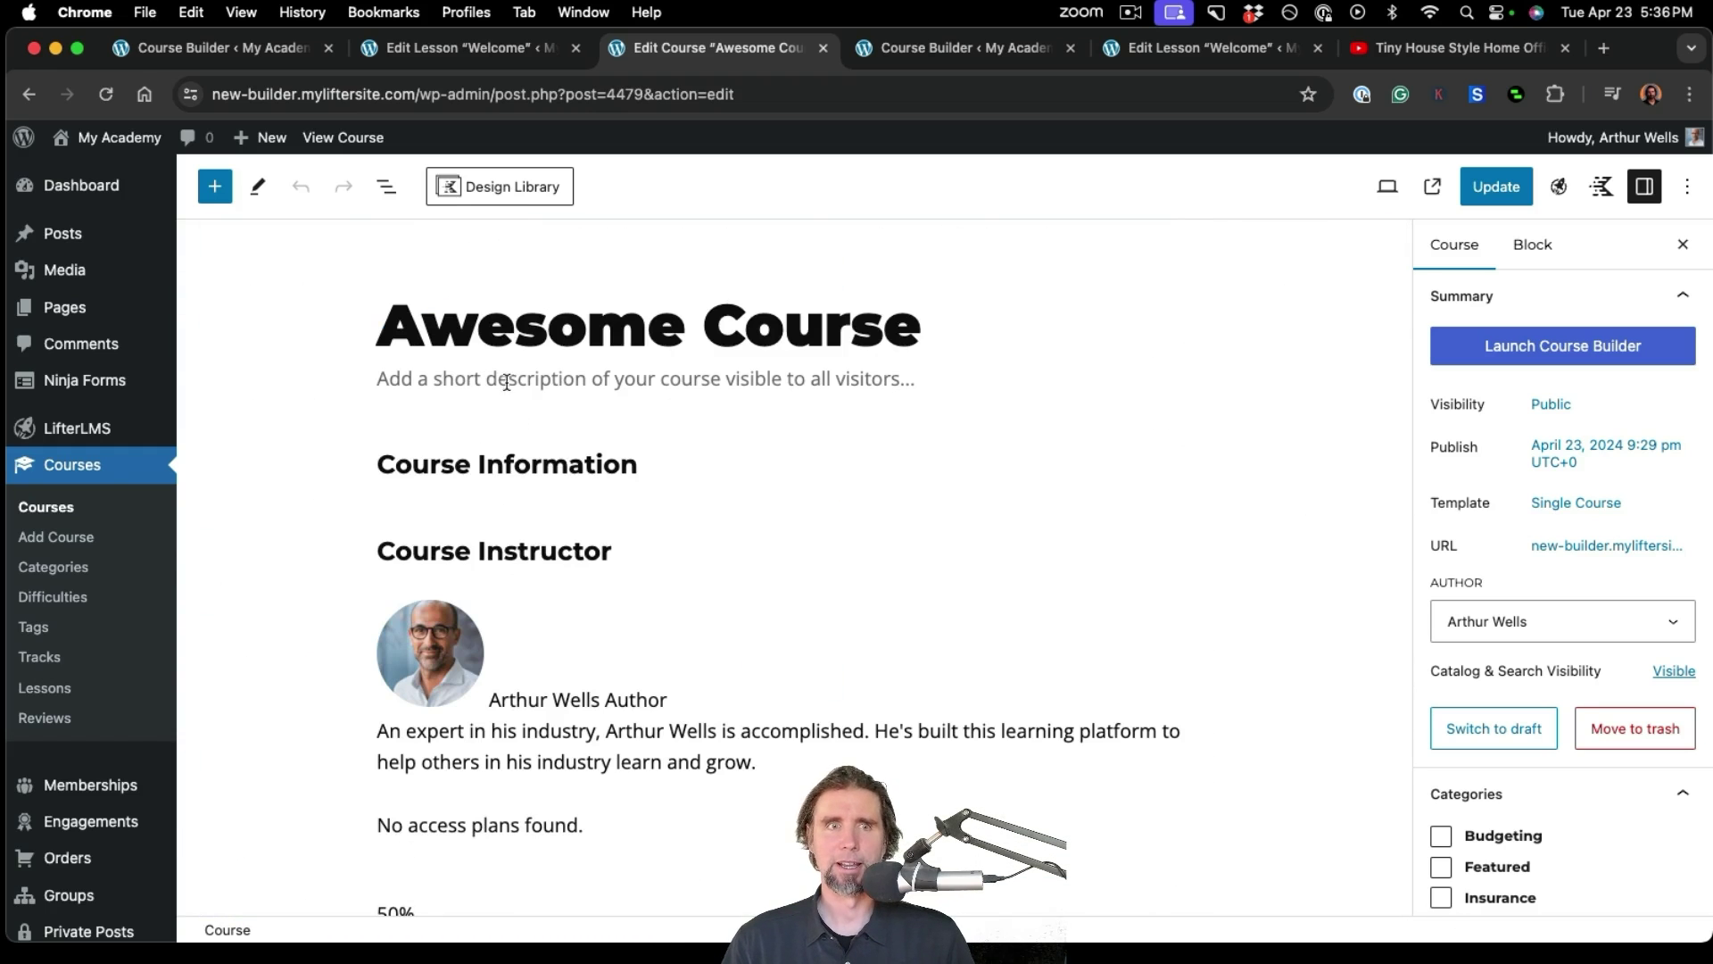
- Preview the live Awesome Course page, then return to the course builder outline
{"action": "left_click", "coordinate": [30, 94]}
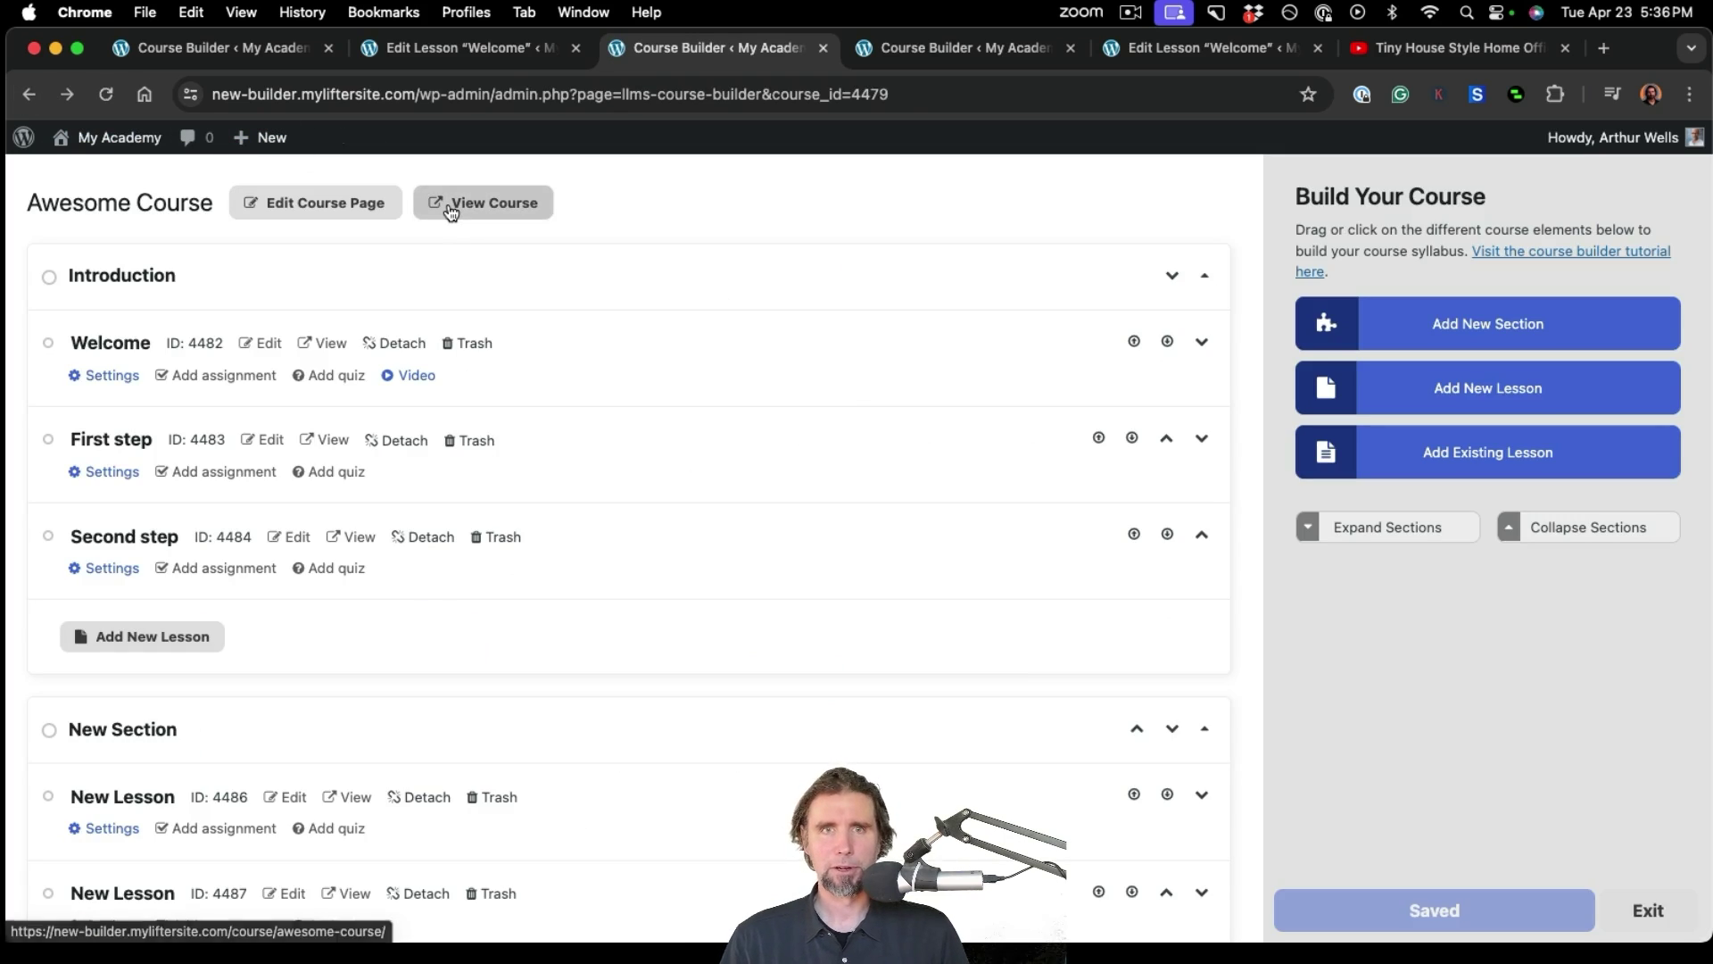
{"action": "left_click", "coordinate": [450, 211]}
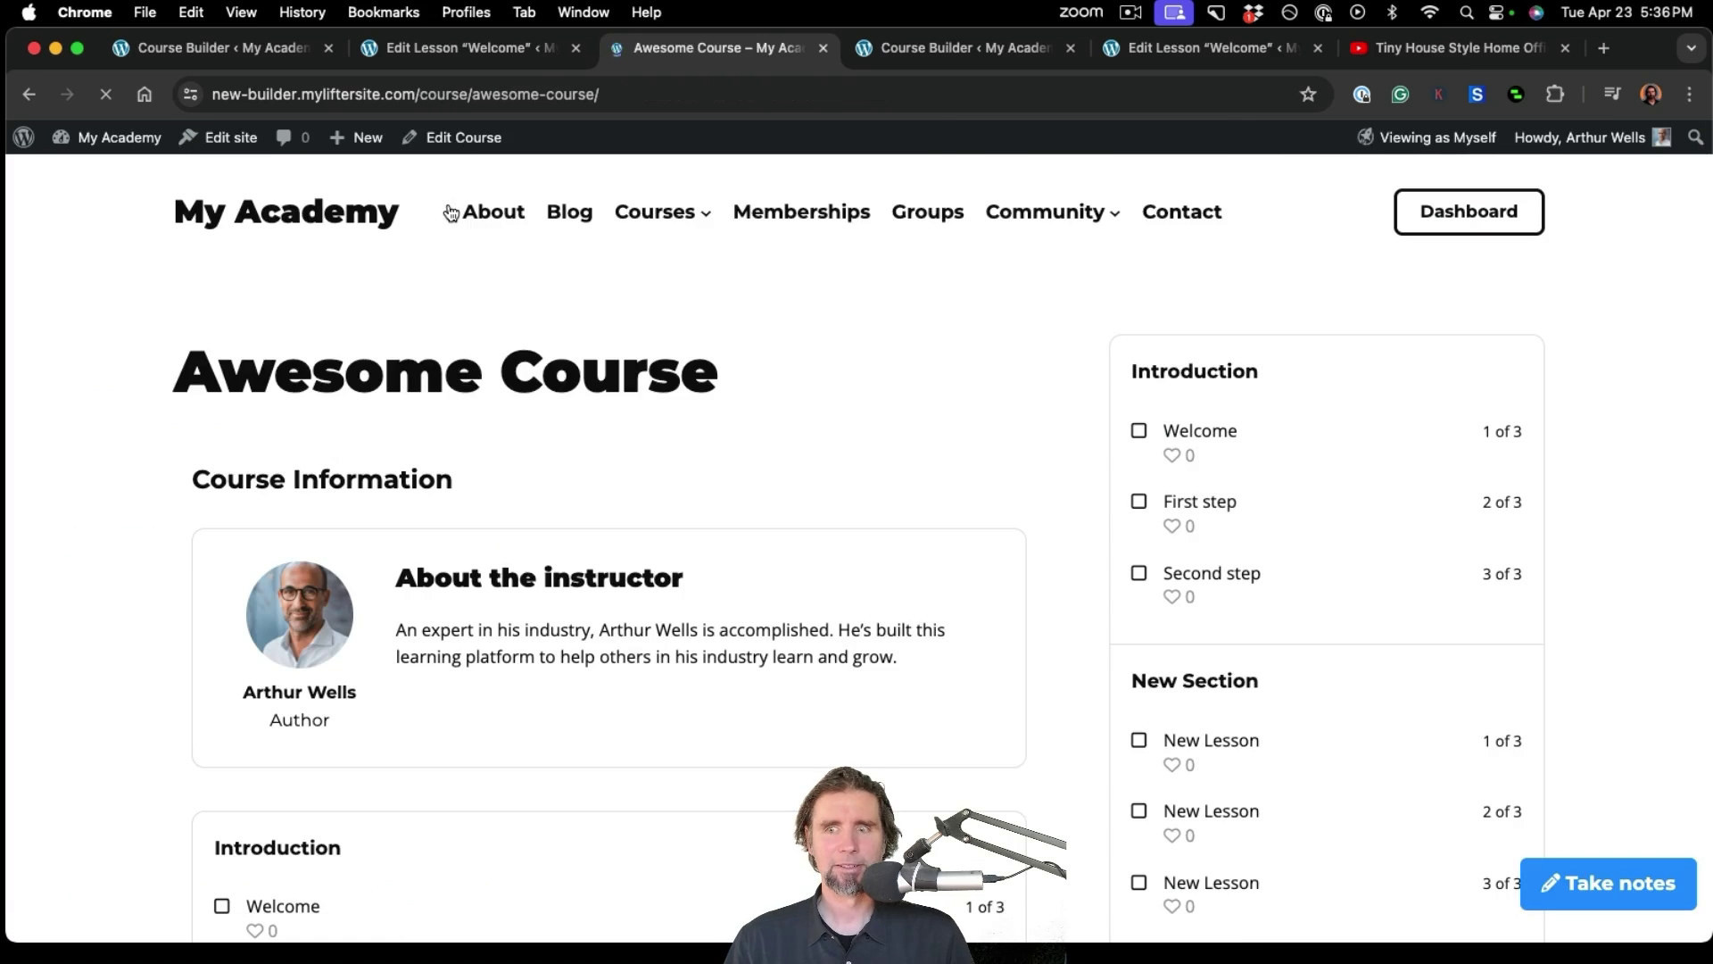
{"action": "left_click", "coordinate": [30, 94]}
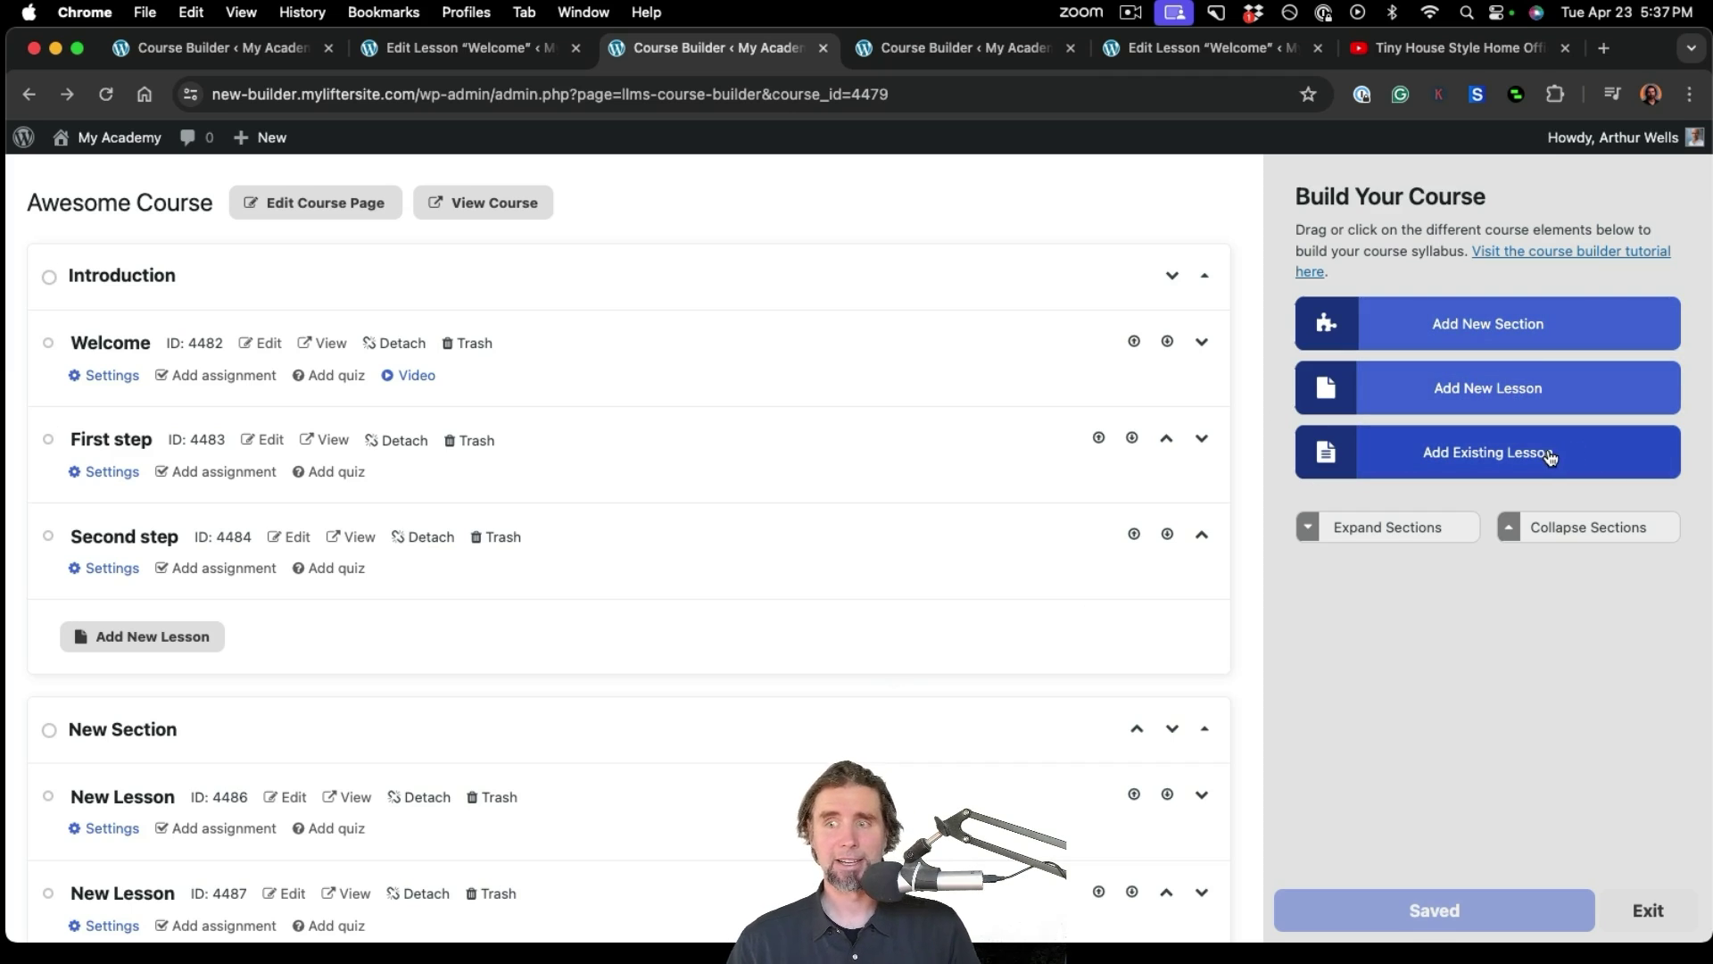
{"action": "left_click", "coordinate": [1537, 543]}
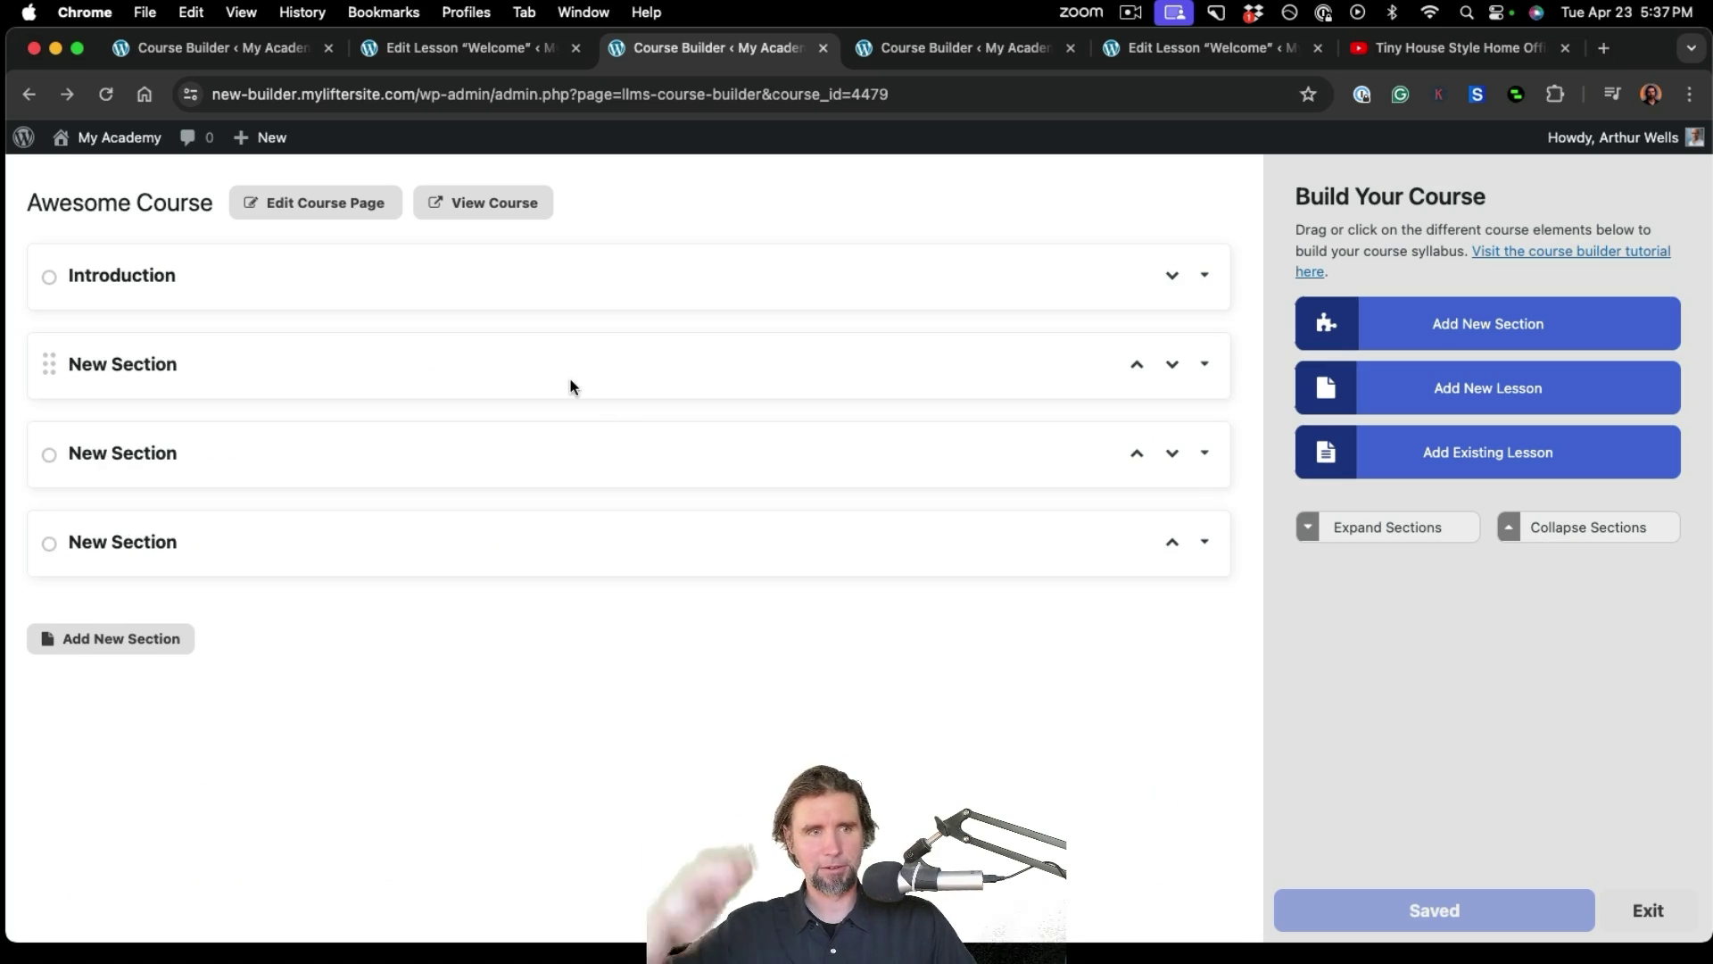
{"action": "left_click", "coordinate": [1205, 366]}
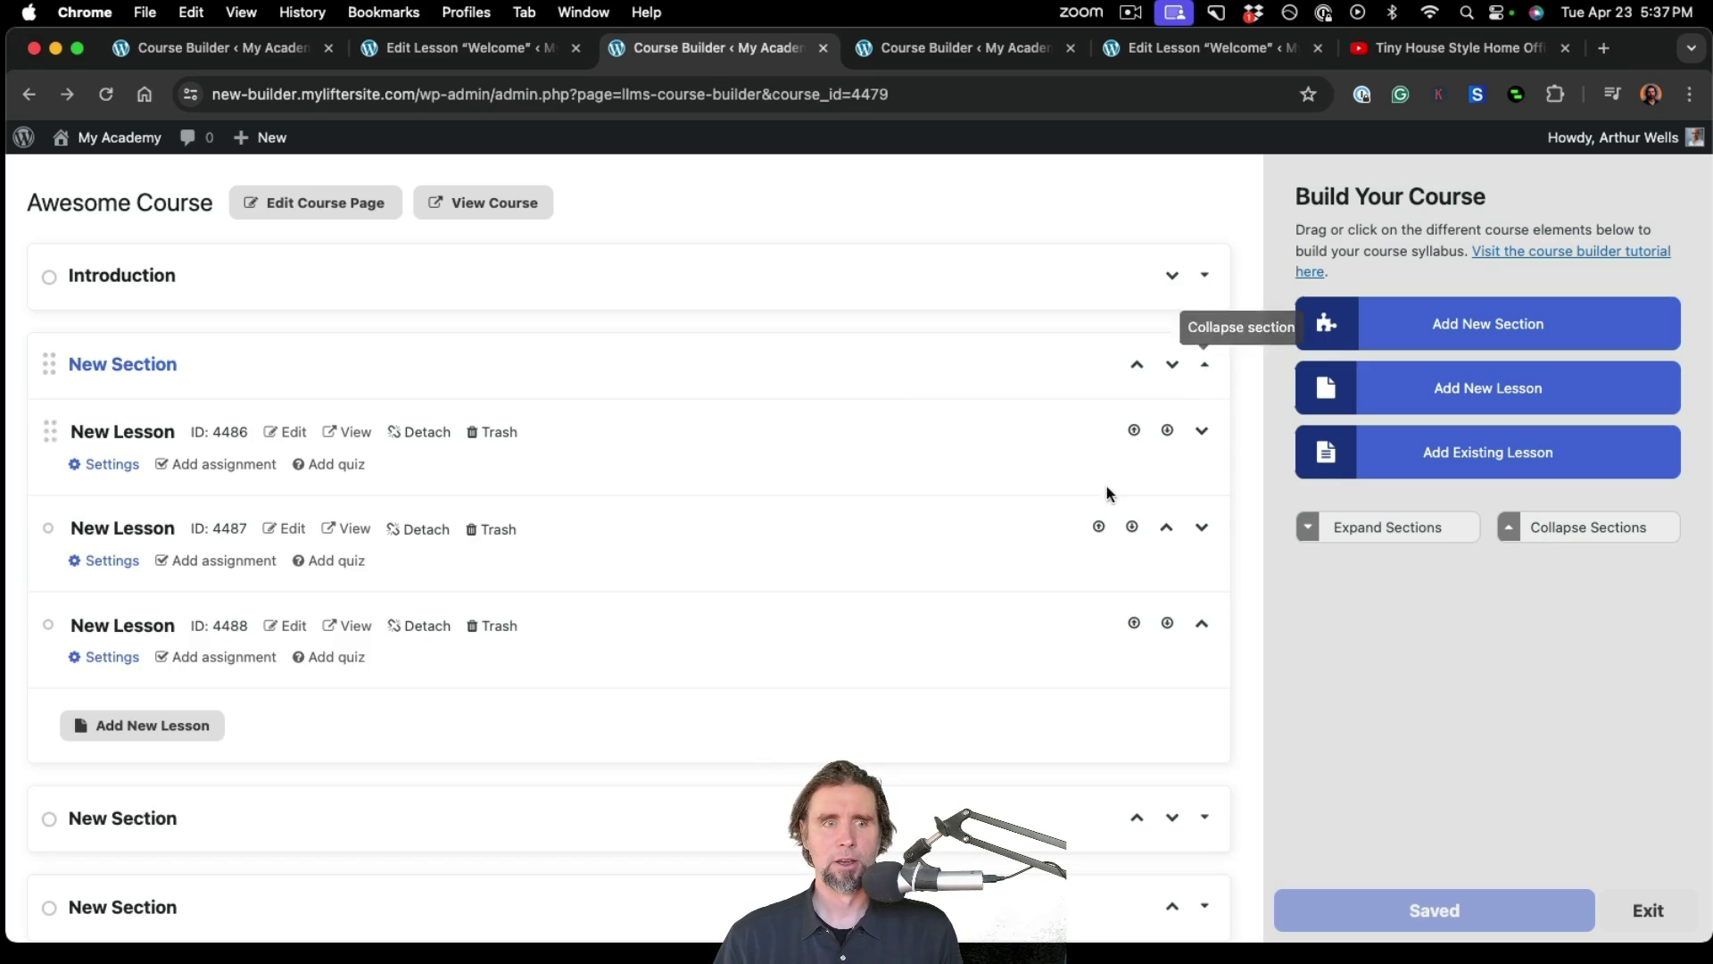
{"action": "scroll", "coordinate": [1095, 518], "scroll_direction": "down", "scroll_amount": 2}
{"action": "scroll", "coordinate": [1097, 508], "scroll_direction": "up", "scroll_amount": 2}
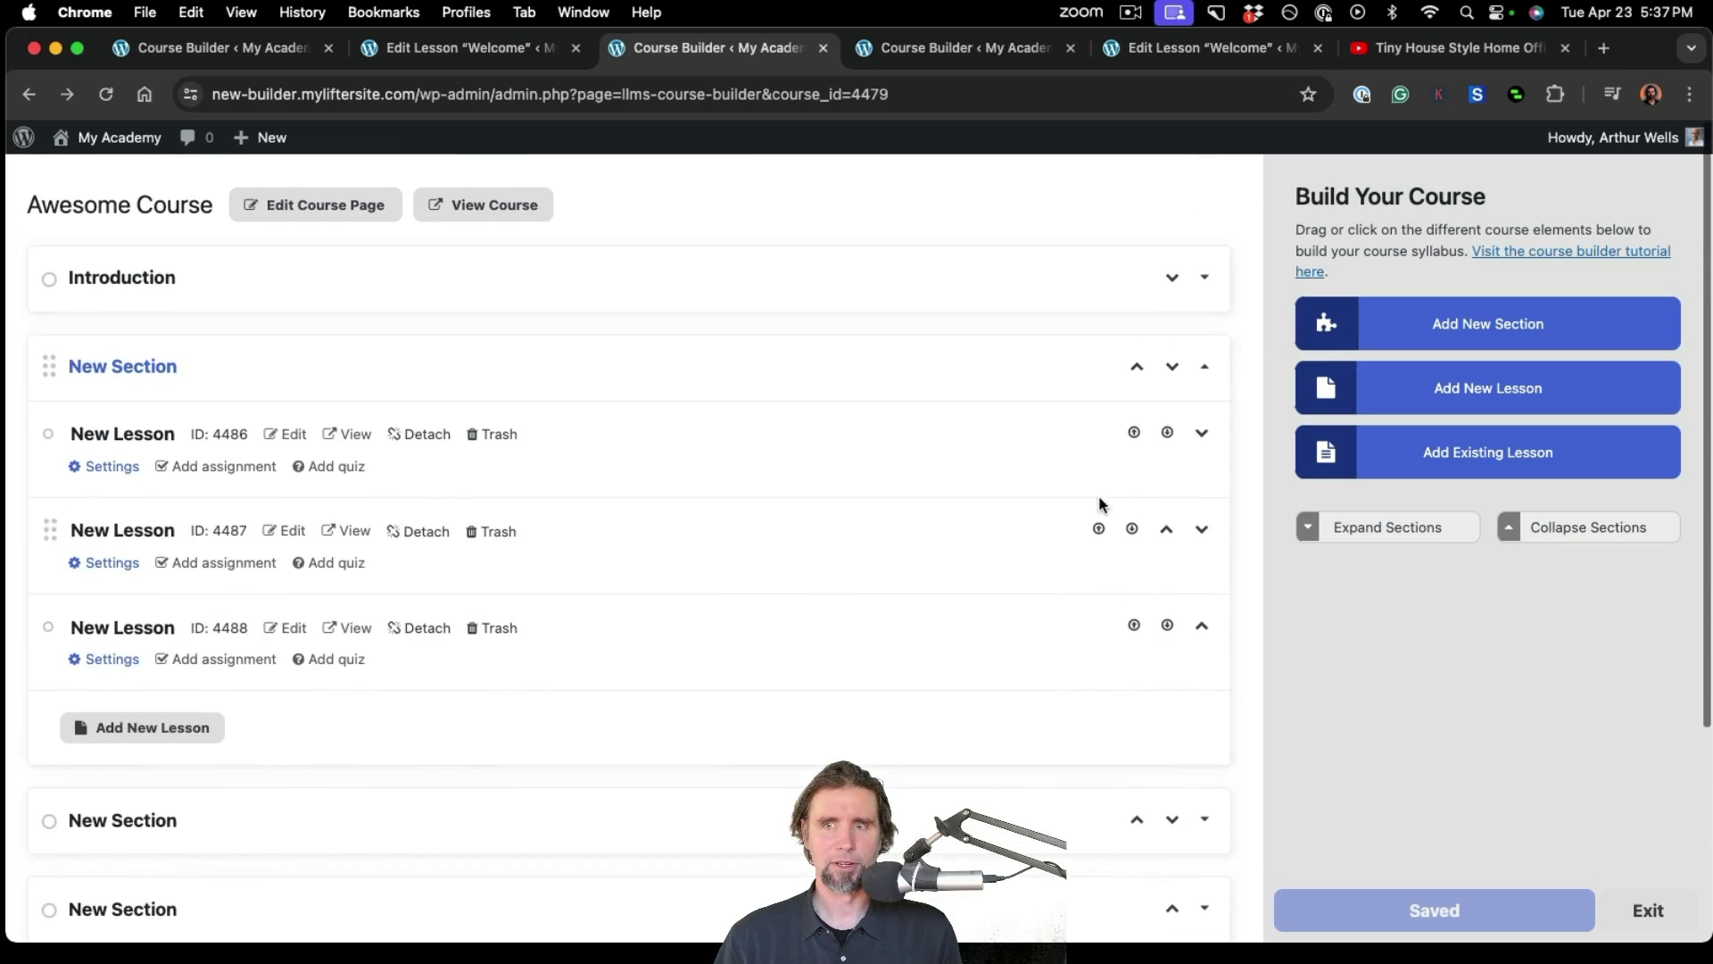
{"action": "left_click", "coordinate": [1200, 369]}
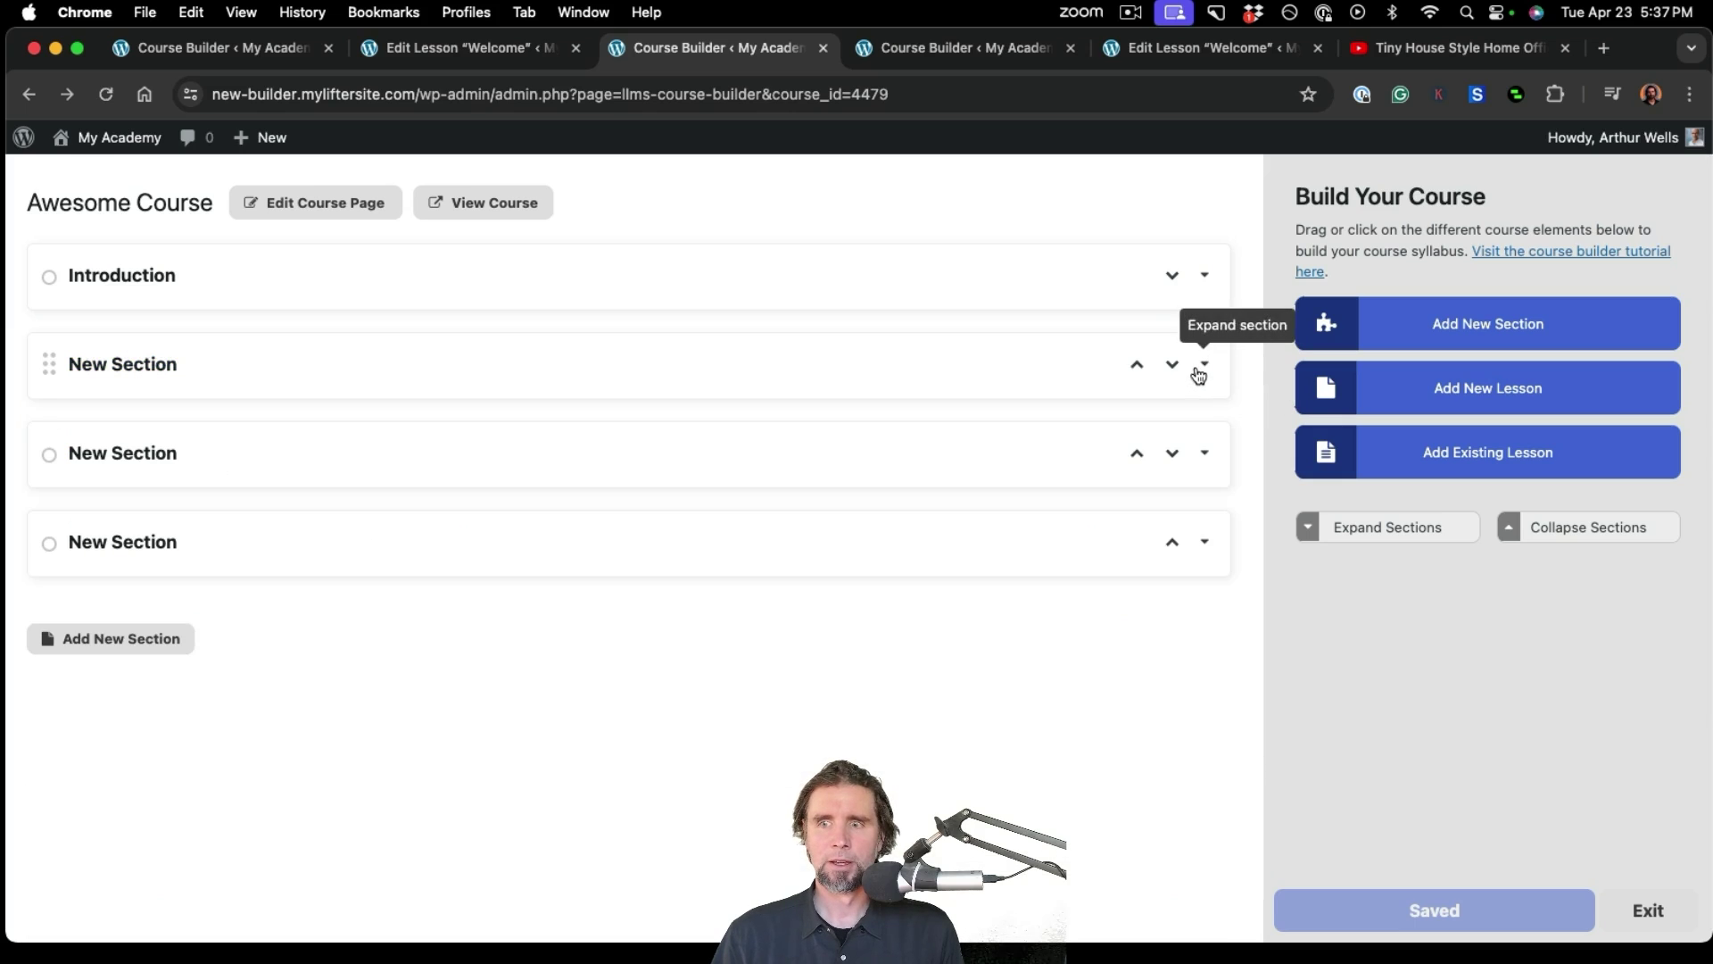
{"action": "left_click", "coordinate": [1343, 530]}
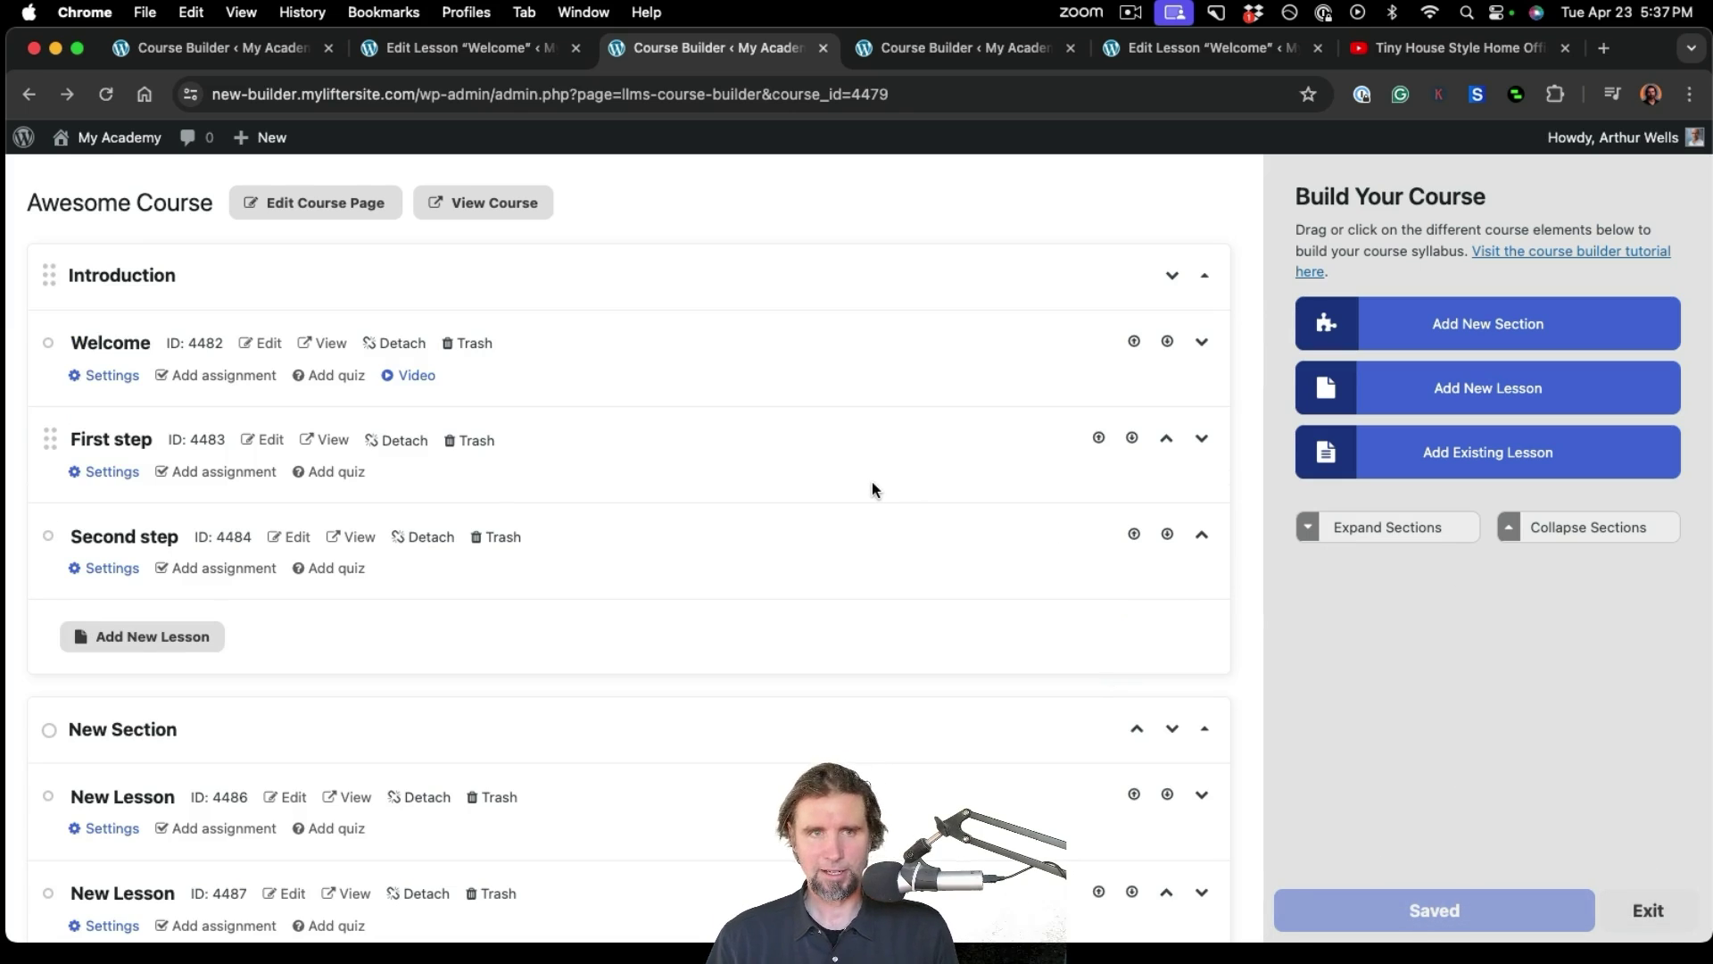
{"action": "scroll", "coordinate": [873, 489], "scroll_direction": "up", "scroll_amount": 1}
{"action": "scroll", "coordinate": [871, 482], "scroll_direction": "down", "scroll_amount": 1}
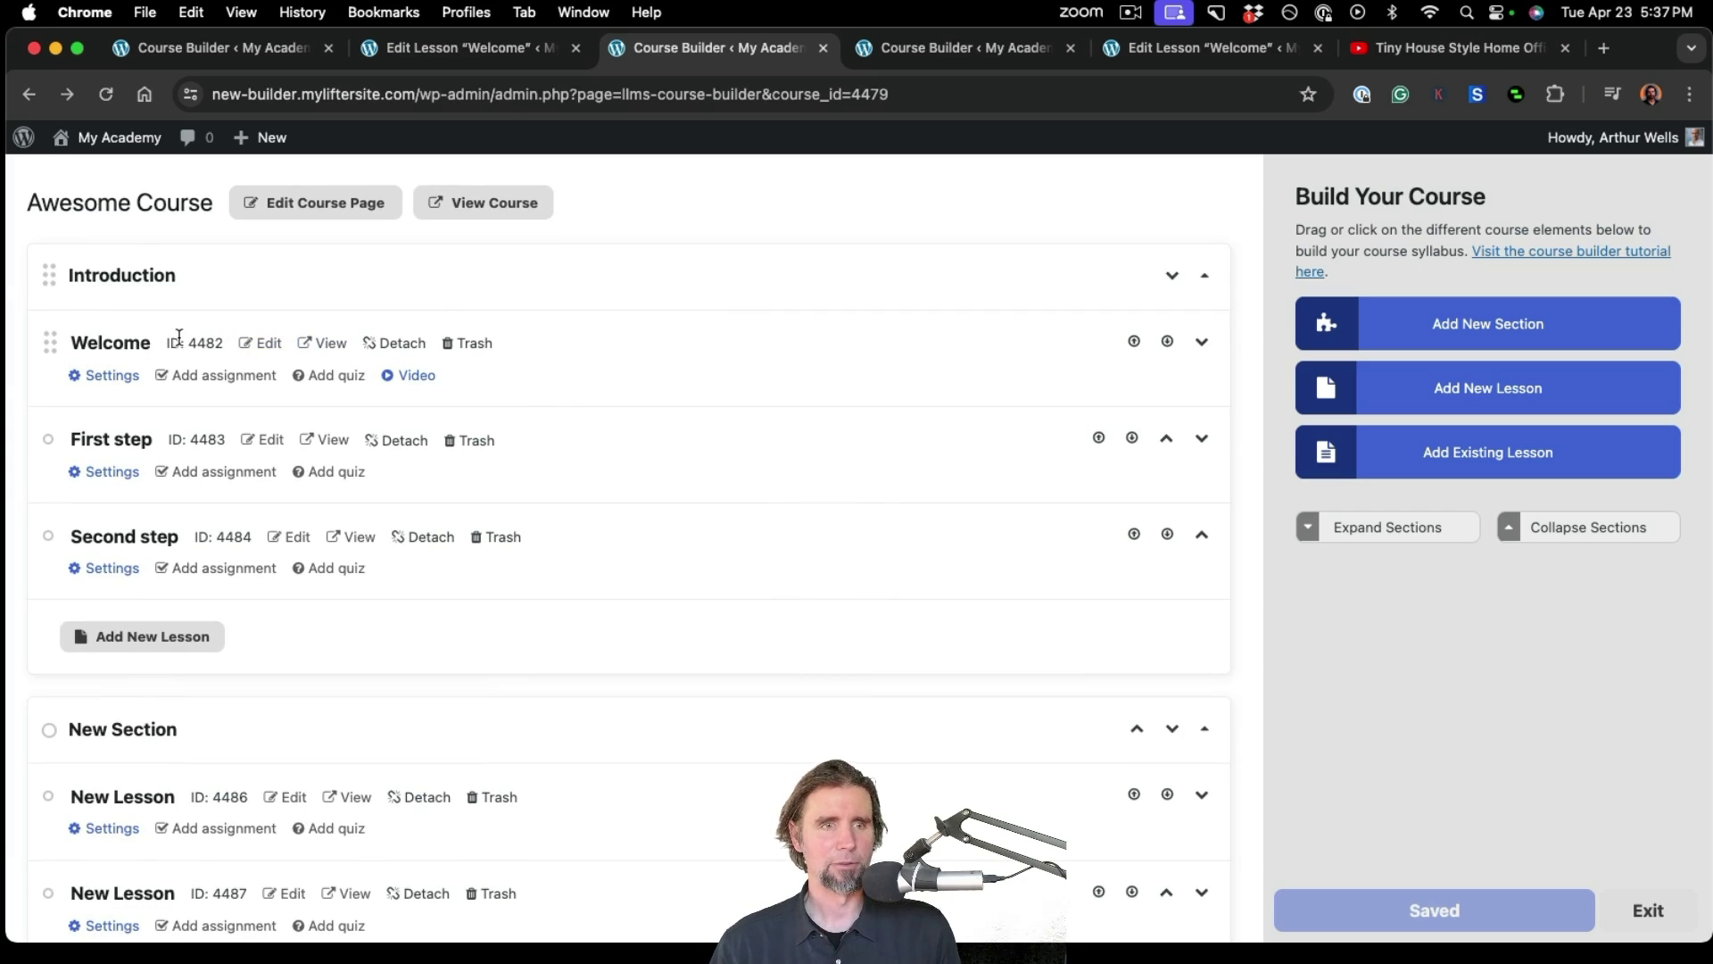
{"action": "left_click", "coordinate": [255, 351]}
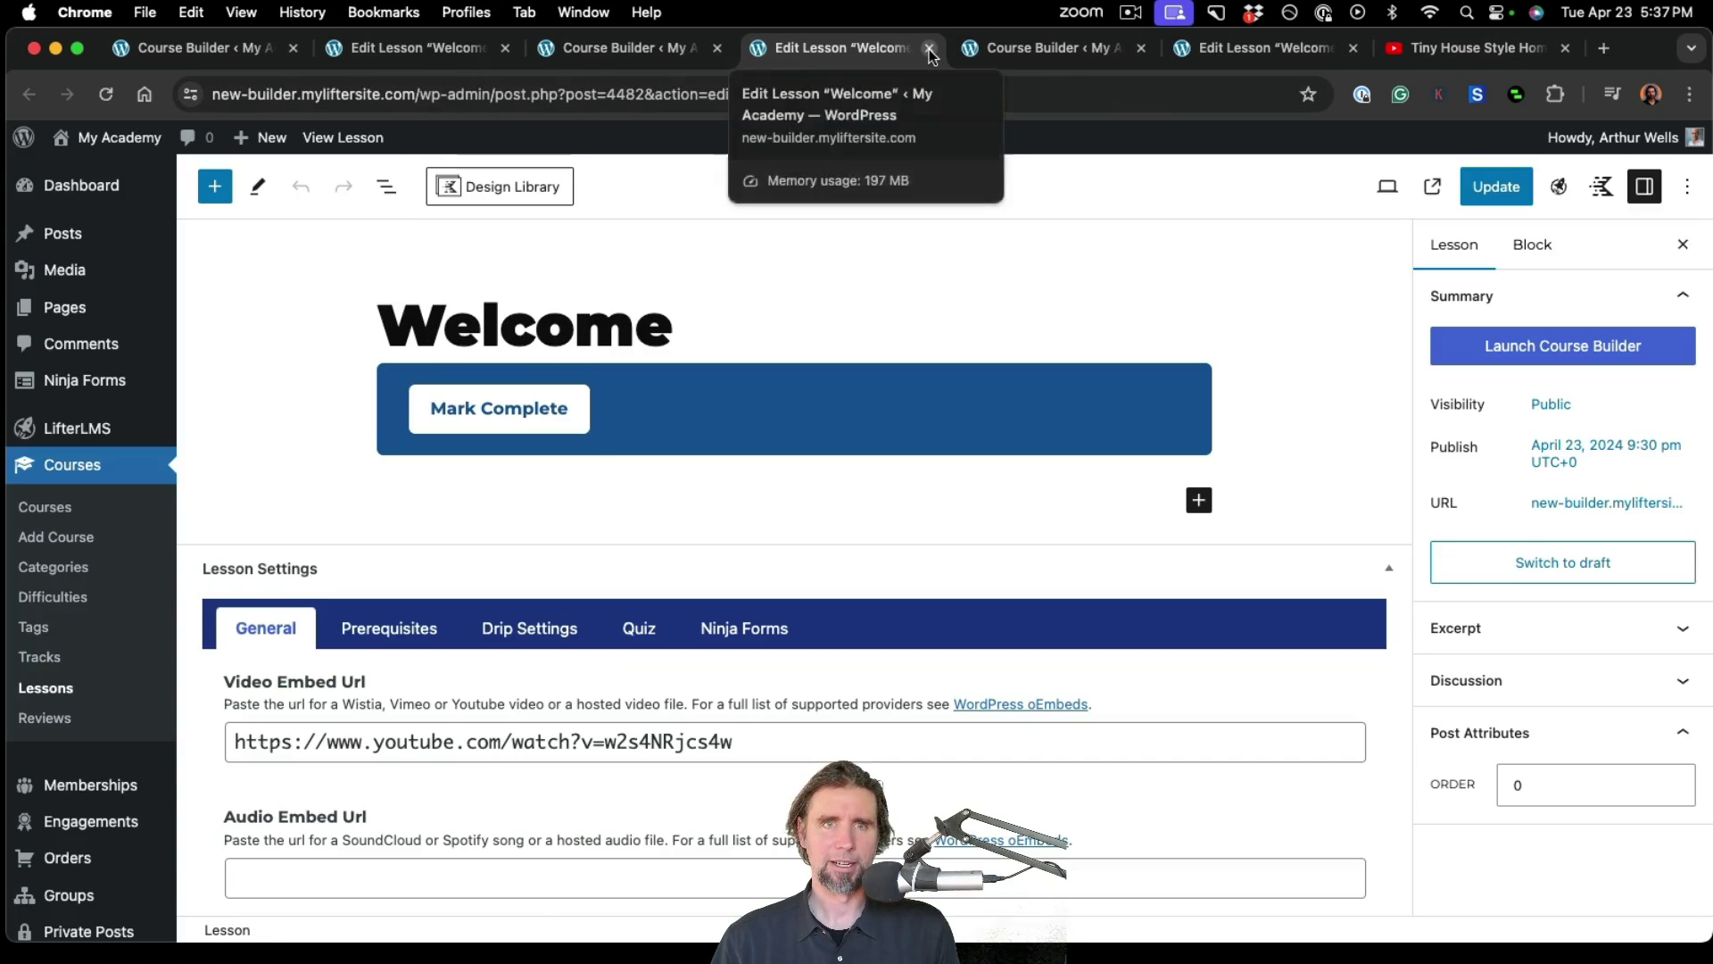
{"action": "left_click", "coordinate": [929, 48]}
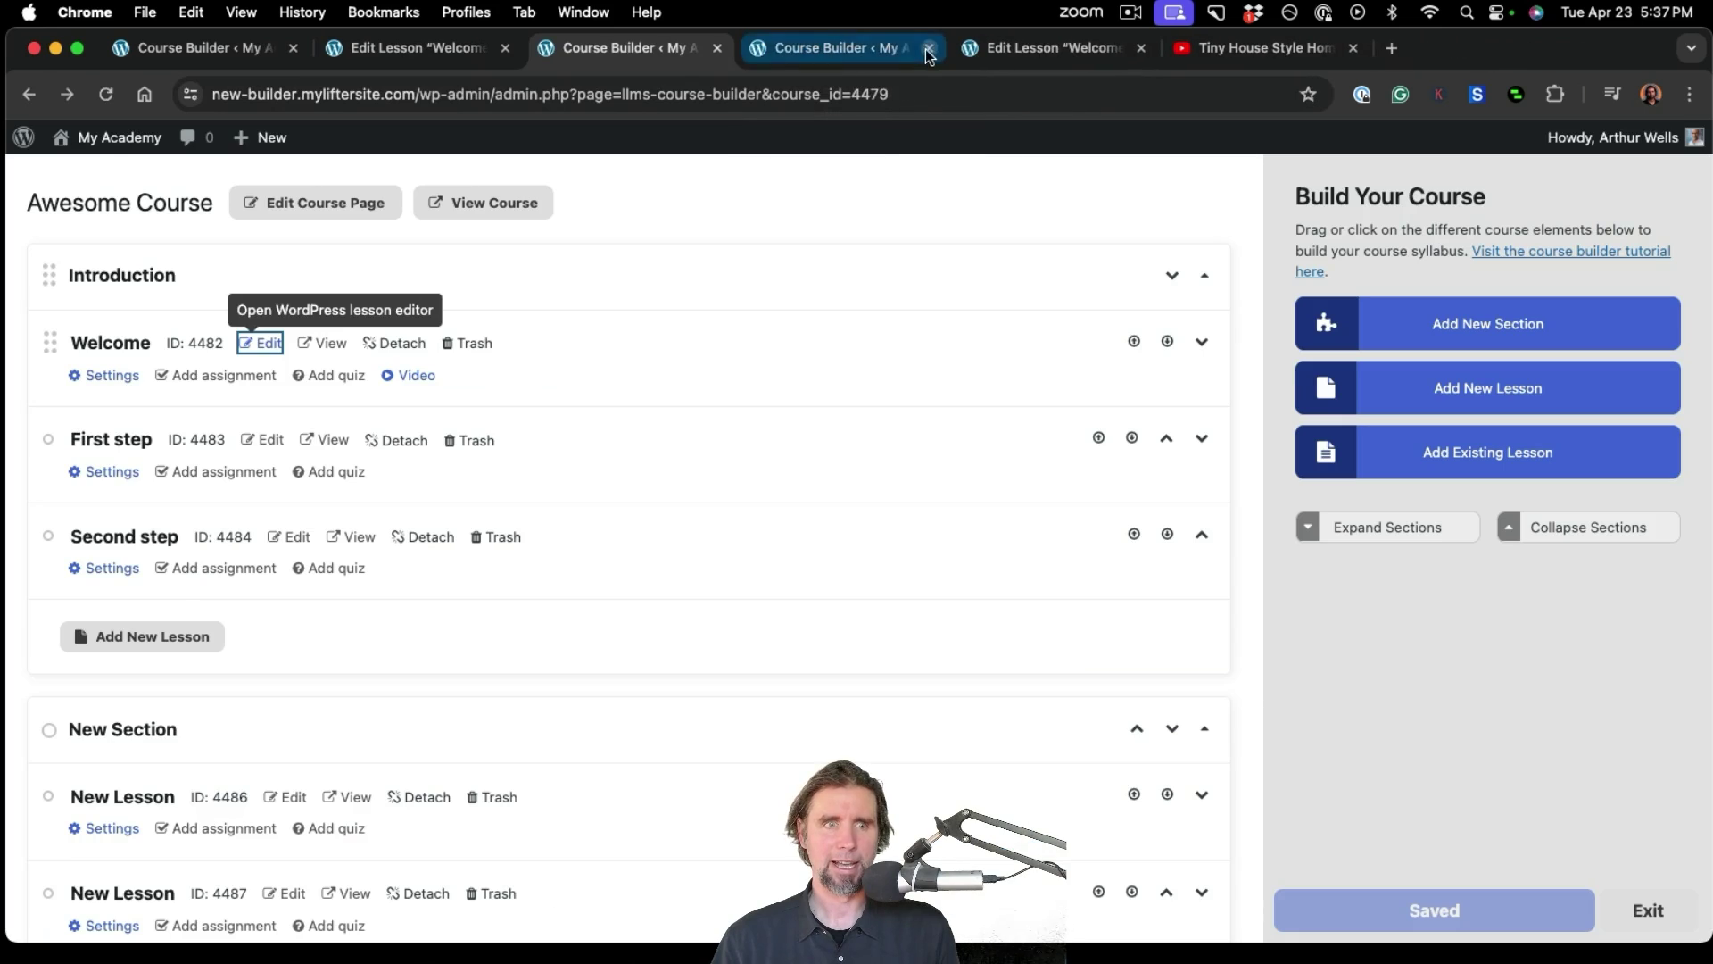
{"action": "left_click", "coordinate": [333, 347]}
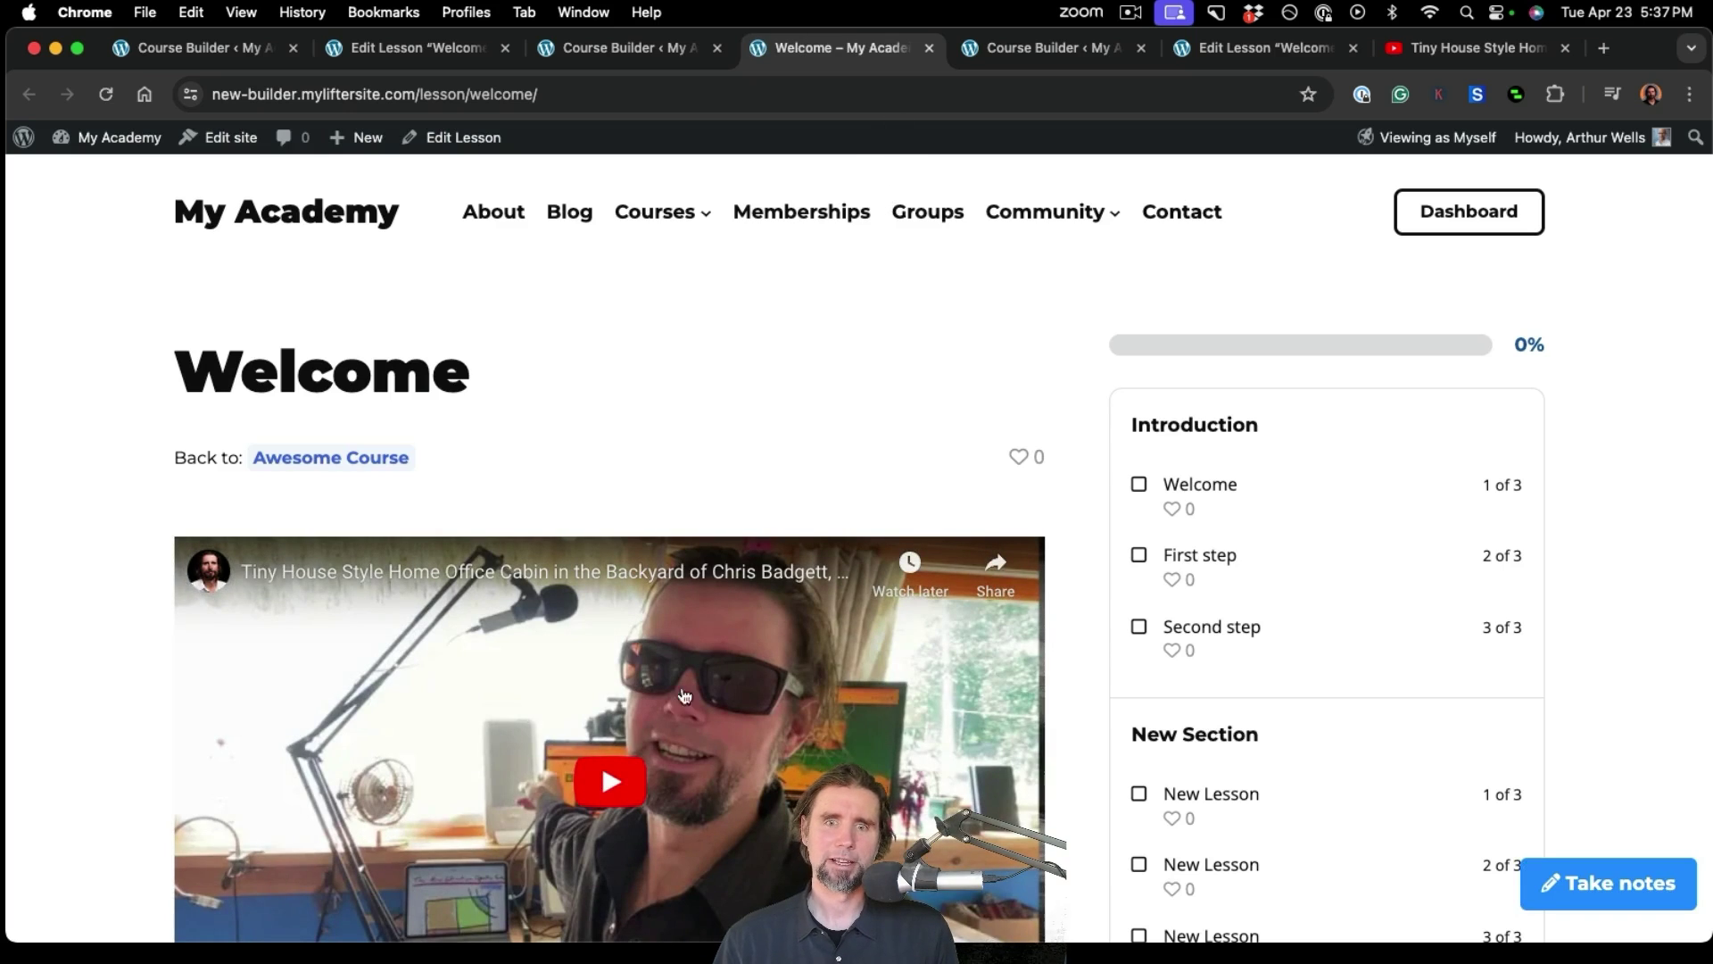
{"action": "scroll", "coordinate": [674, 760], "scroll_direction": "down", "scroll_amount": 4}
{"action": "scroll", "coordinate": [811, 371], "scroll_direction": "up", "scroll_amount": 2}
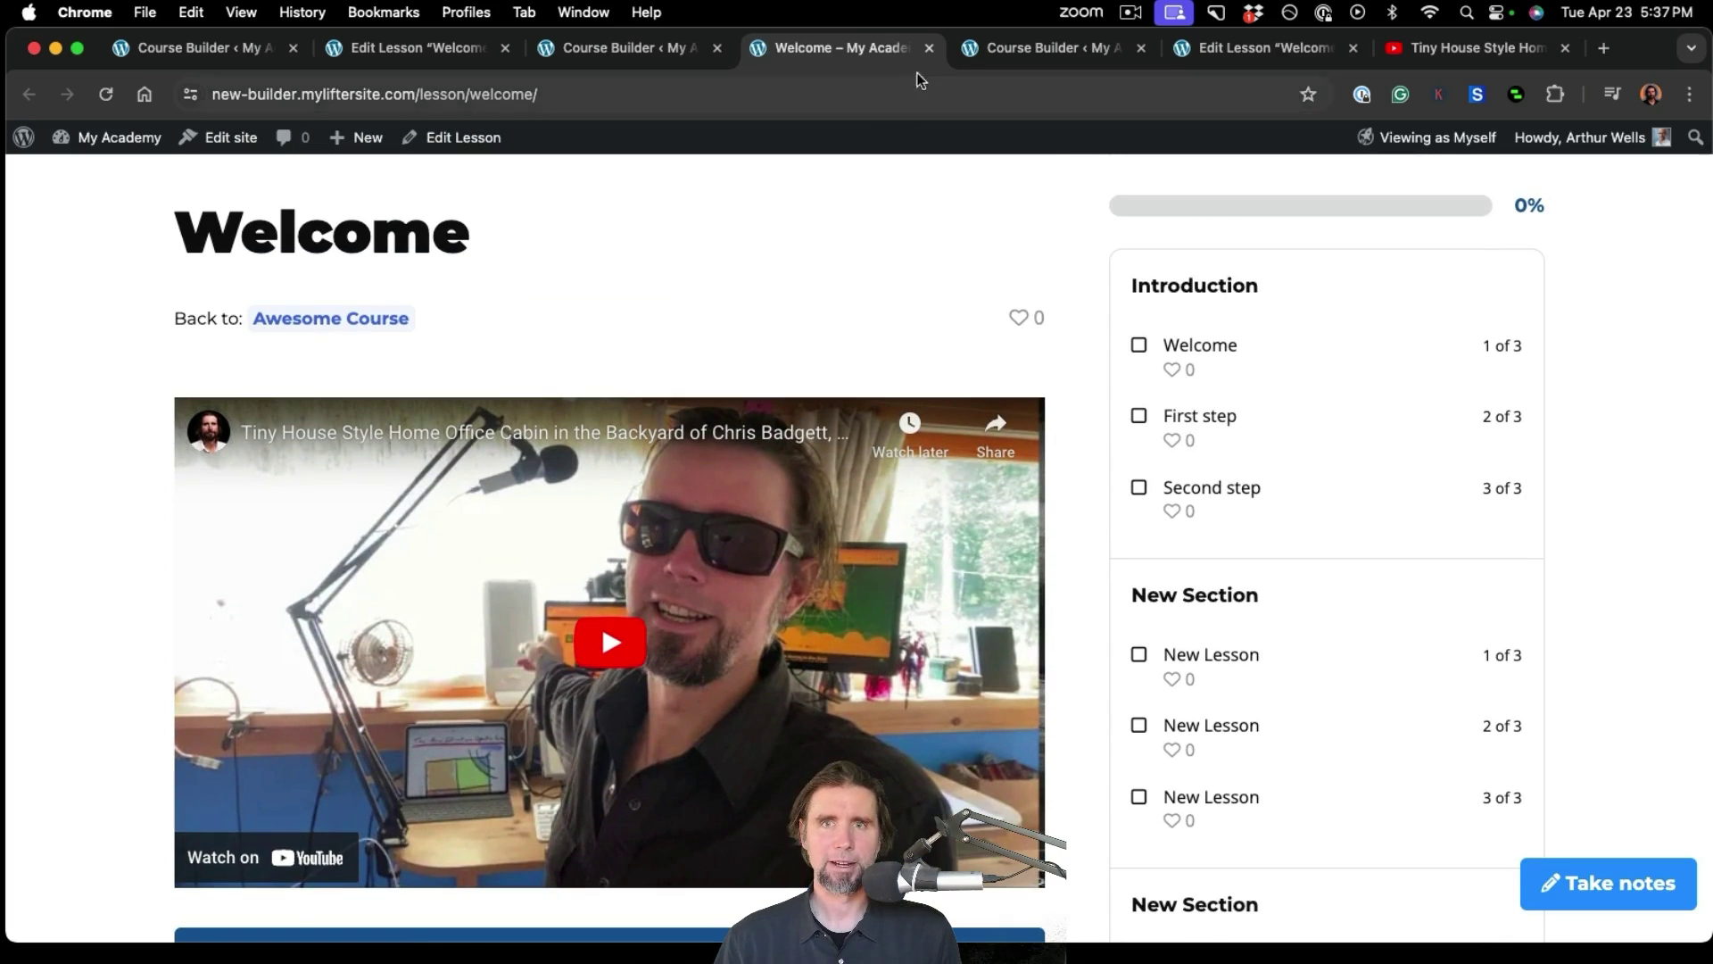
{"action": "left_click", "coordinate": [929, 48]}
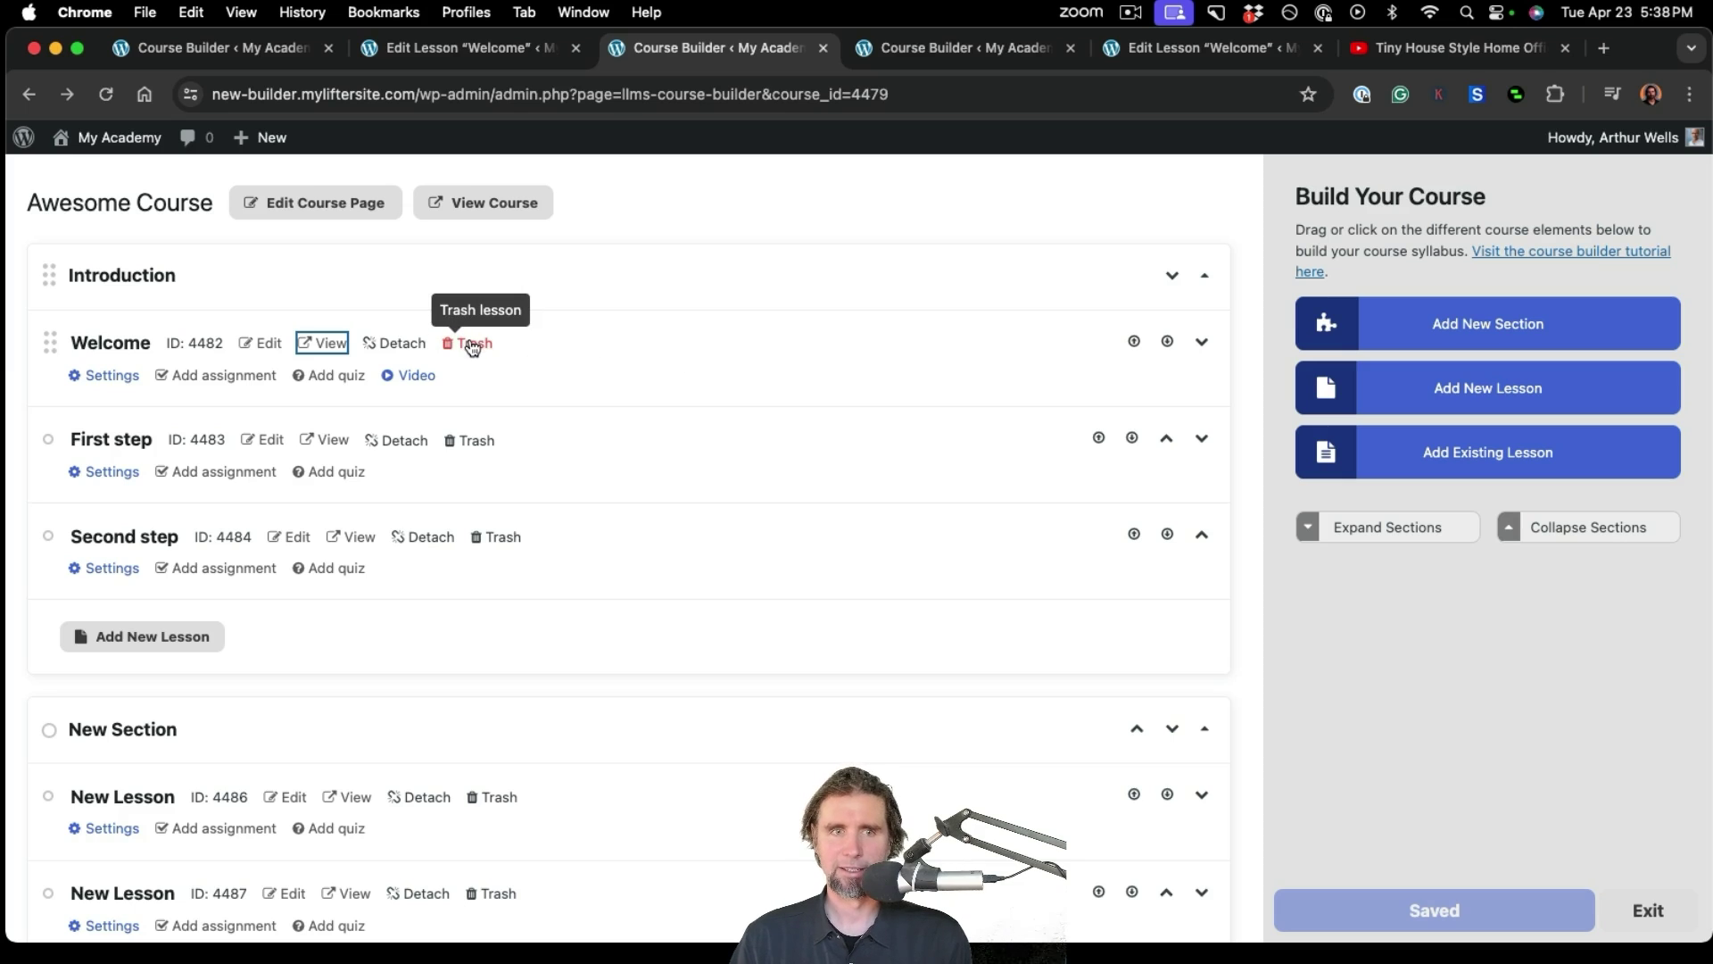
- Reposition the Welcome lesson as the first lesson of Introduction, above First step and Second step
{"action": "left_click", "coordinate": [1167, 344]}
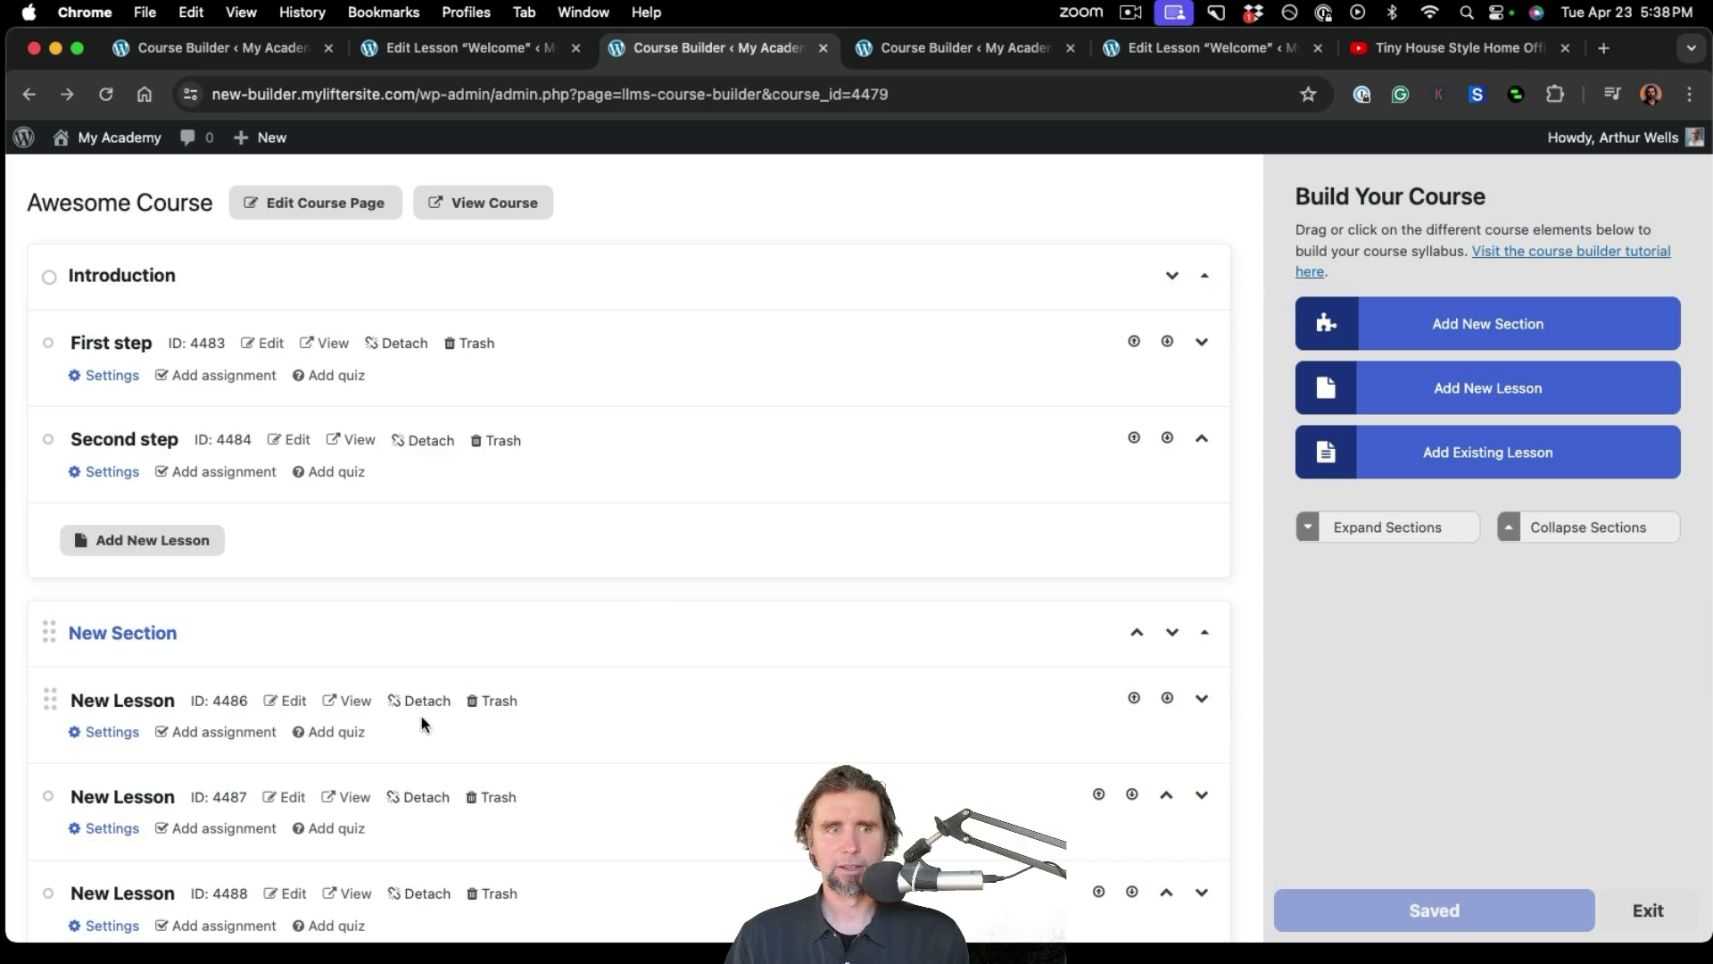
{"action": "scroll", "coordinate": [410, 739], "scroll_direction": "down", "scroll_amount": 5}
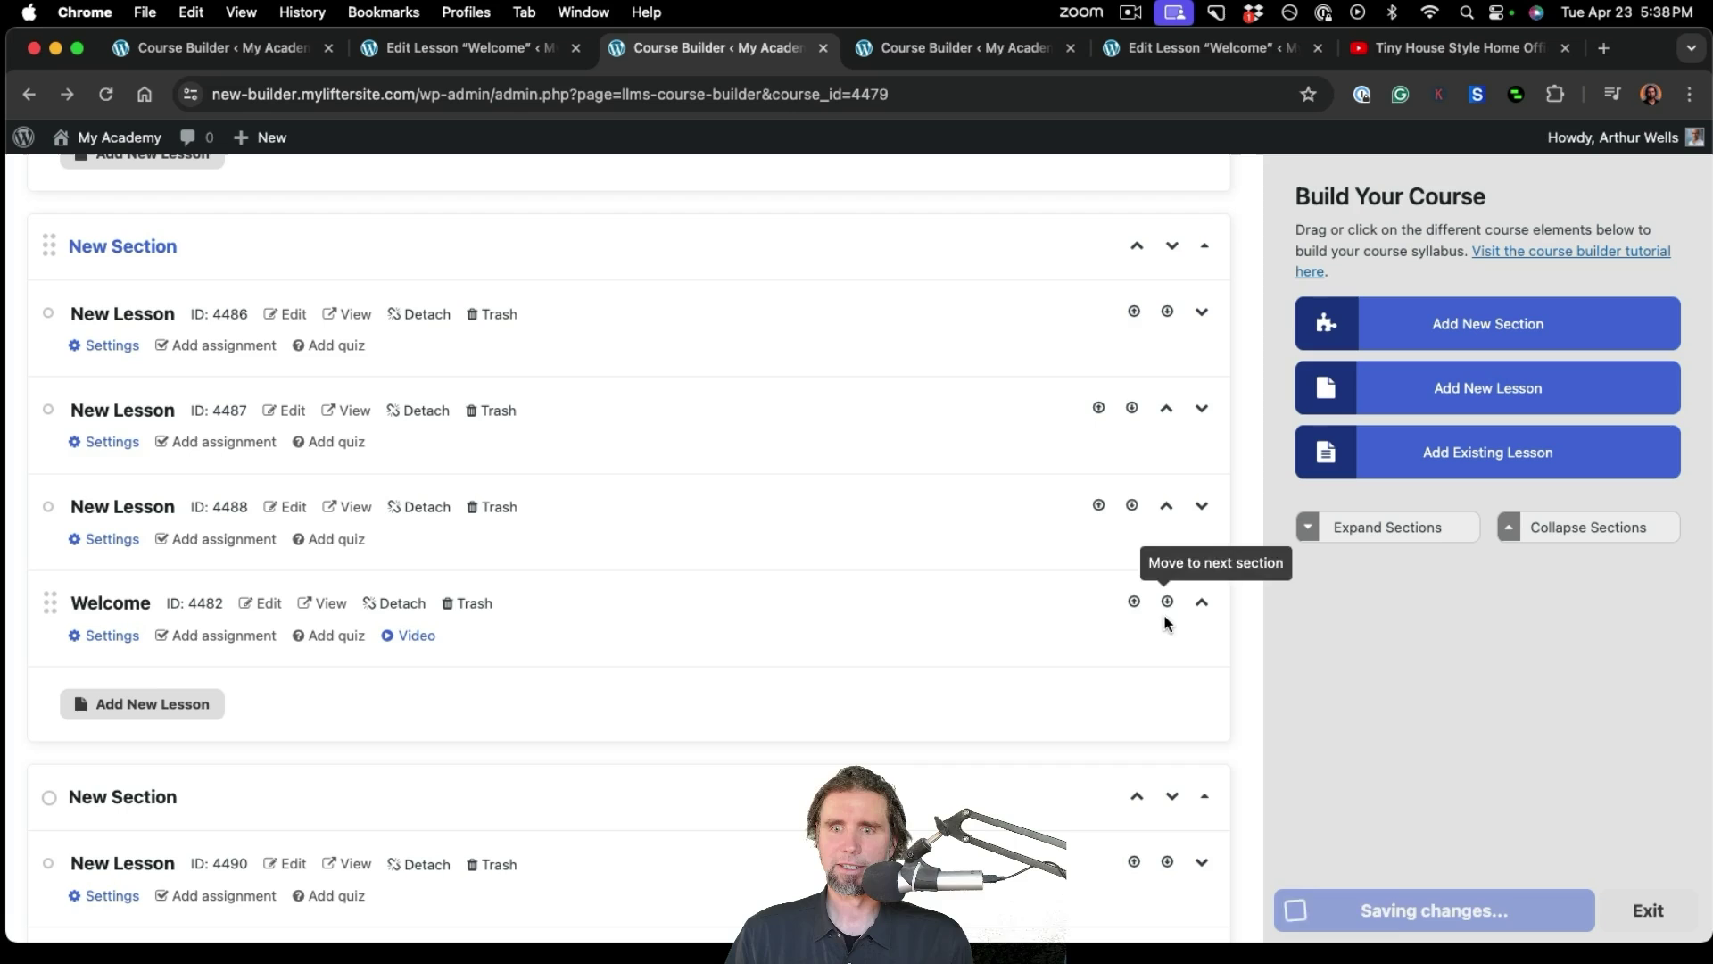
{"action": "left_click", "coordinate": [1134, 603]}
{"action": "scroll", "coordinate": [994, 501], "scroll_direction": "up", "scroll_amount": 5}
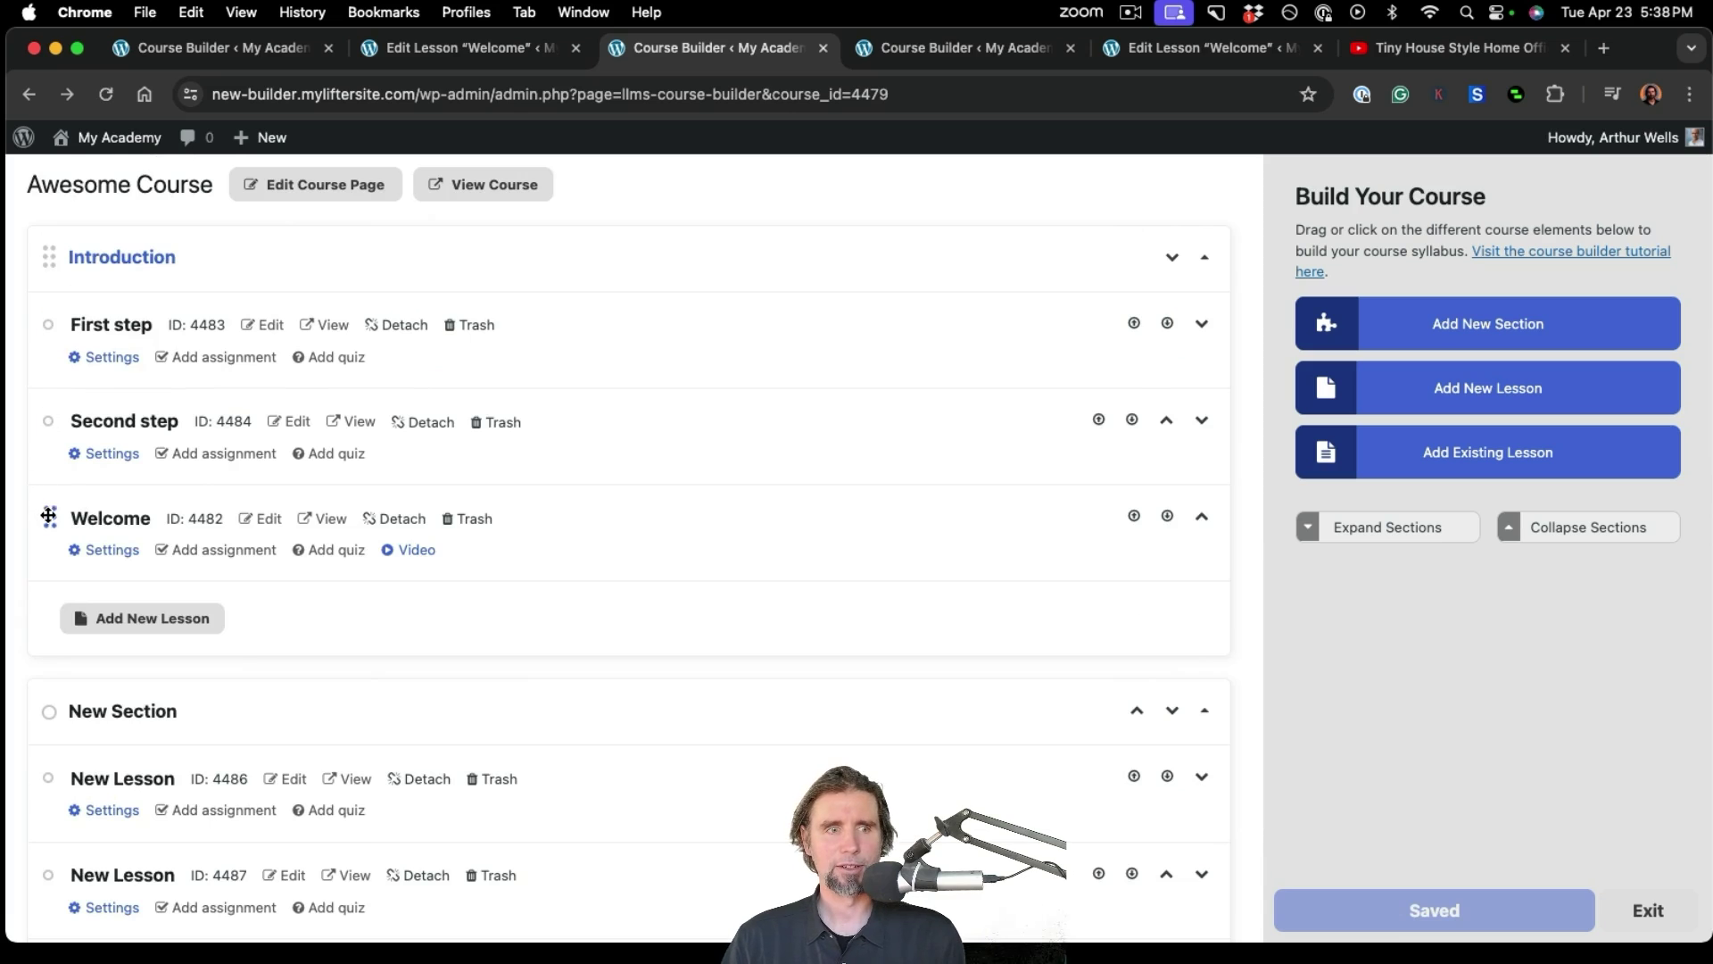
{"action": "left_click_drag", "start_coordinate": [49, 516], "coordinate": [50, 321]}
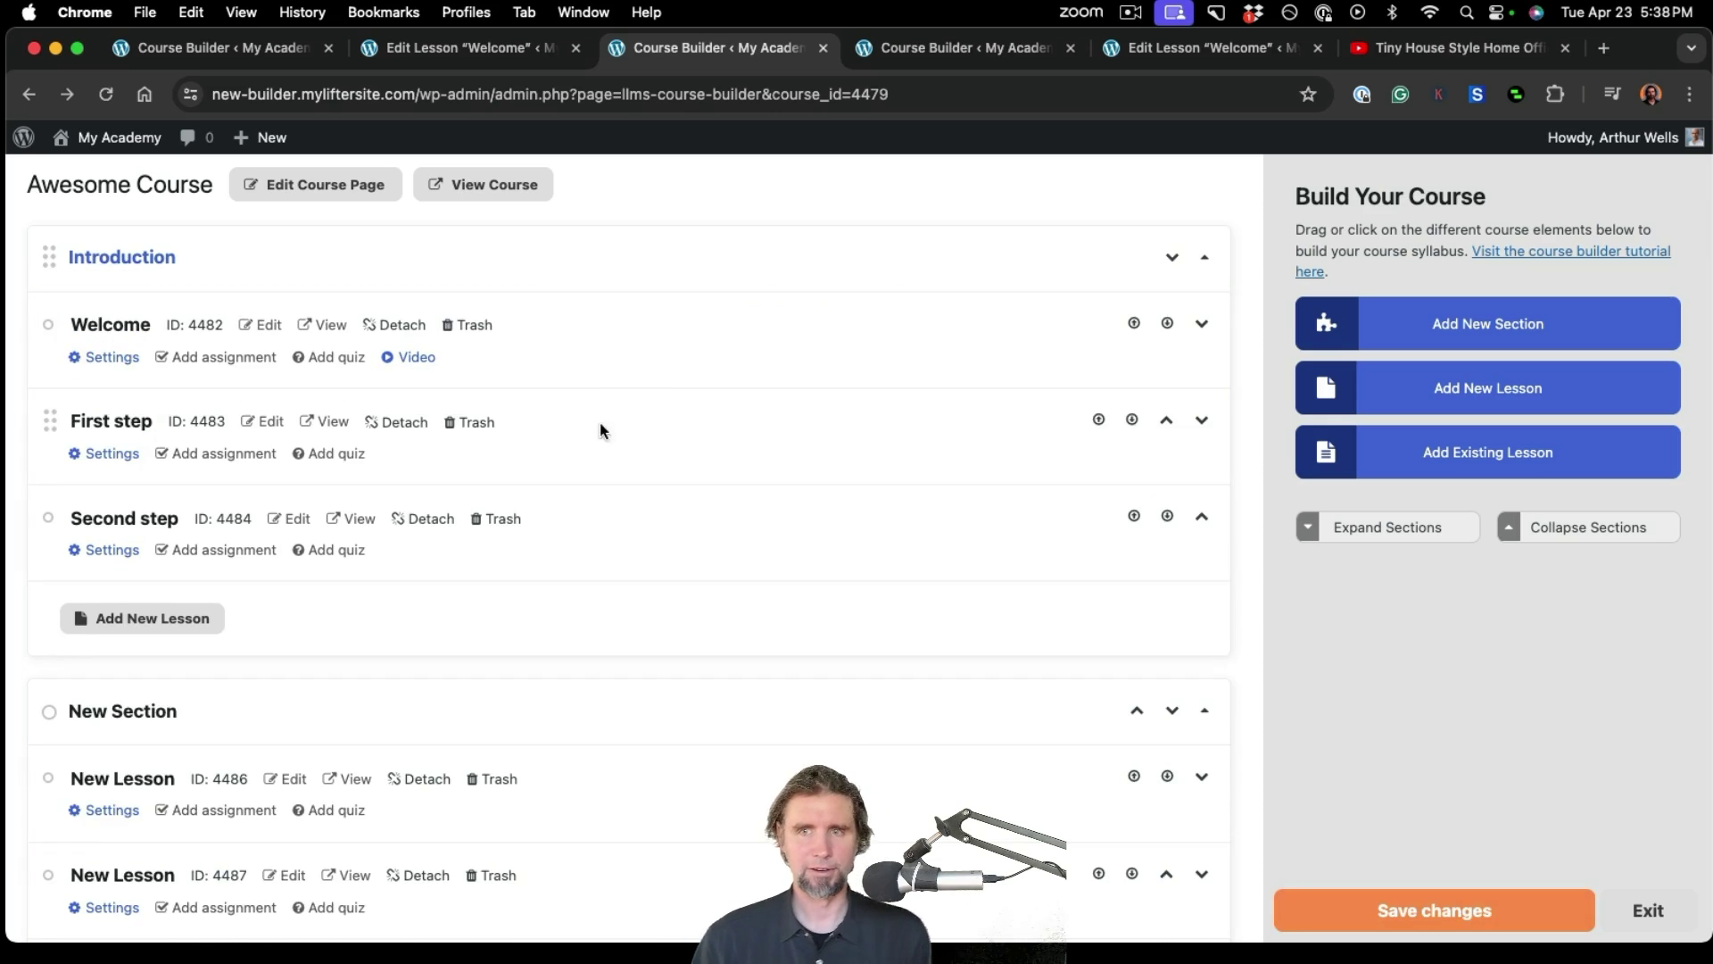
{"action": "left_click", "coordinate": [1202, 327]}
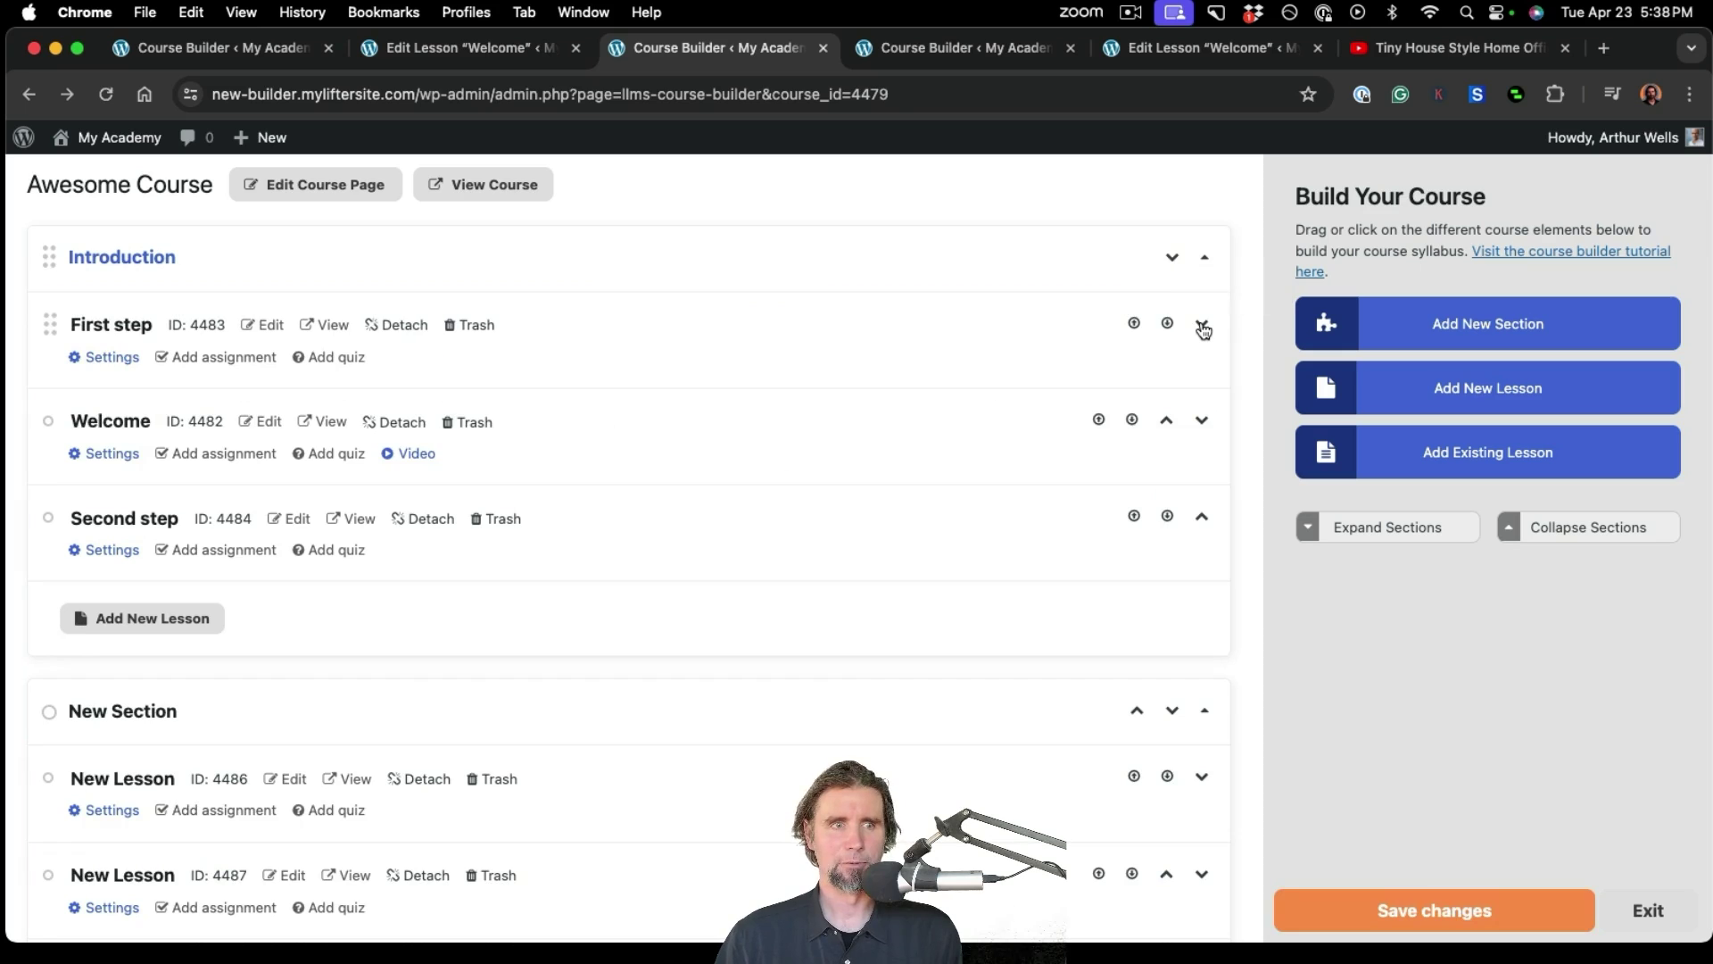
{"action": "left_click", "coordinate": [1168, 425]}
{"action": "mouse_move", "coordinate": [49, 325]}
{"action": "left_mouse_down"}
{"action": "mouse_move", "coordinate": [39, 439]}
{"action": "mouse_move", "coordinate": [33, 326]}
{"action": "left_mouse_up"}
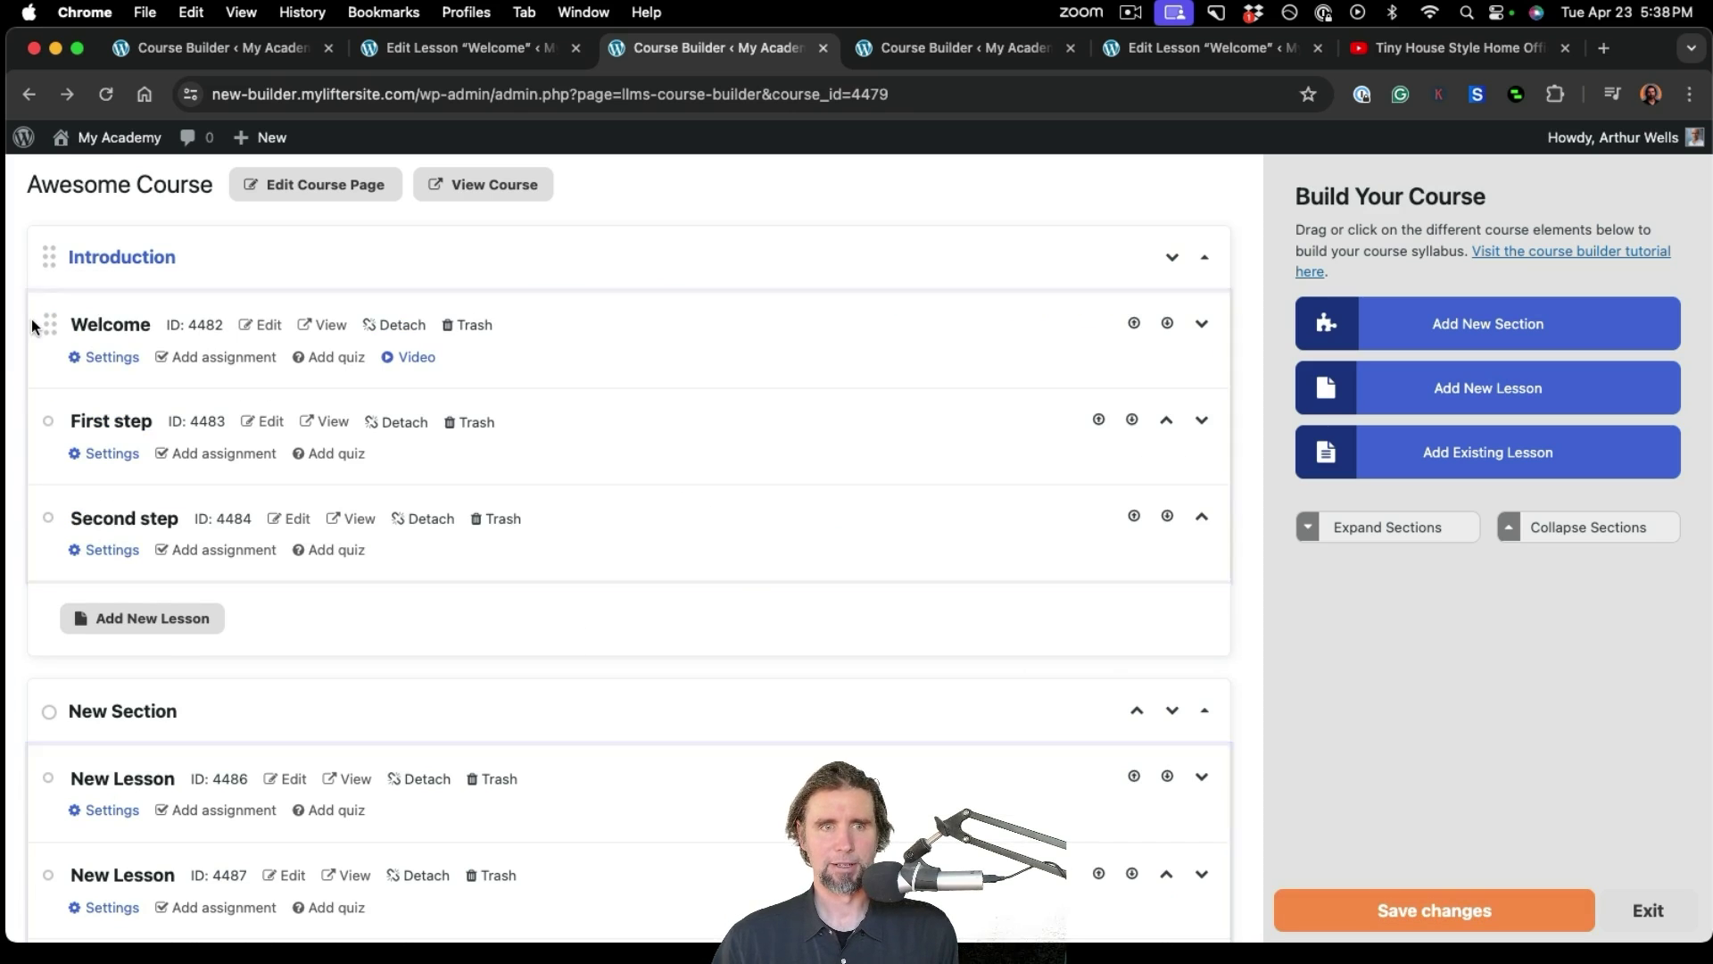
- Switch on Free Lesson in Welcome's settings, keeping the drip method at None
{"action": "left_click", "coordinate": [112, 358]}
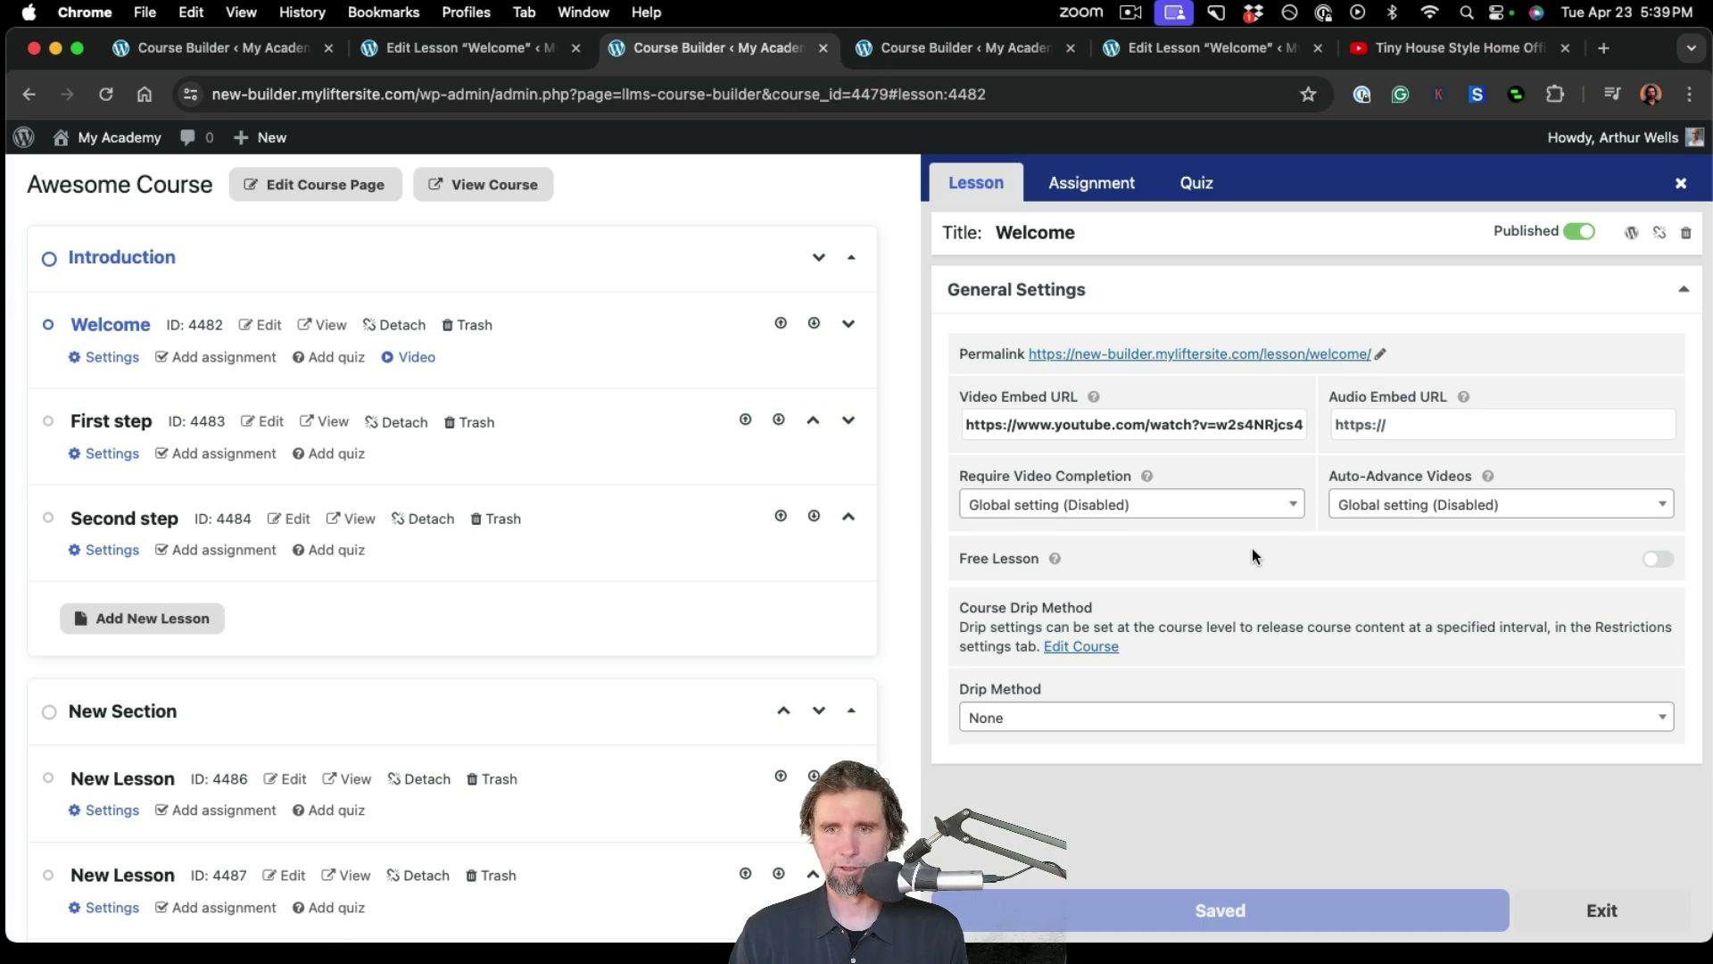
{"action": "scroll", "coordinate": [1251, 548], "scroll_direction": "down", "scroll_amount": 1}
{"action": "scroll", "coordinate": [1251, 548], "scroll_direction": "up", "scroll_amount": 2}
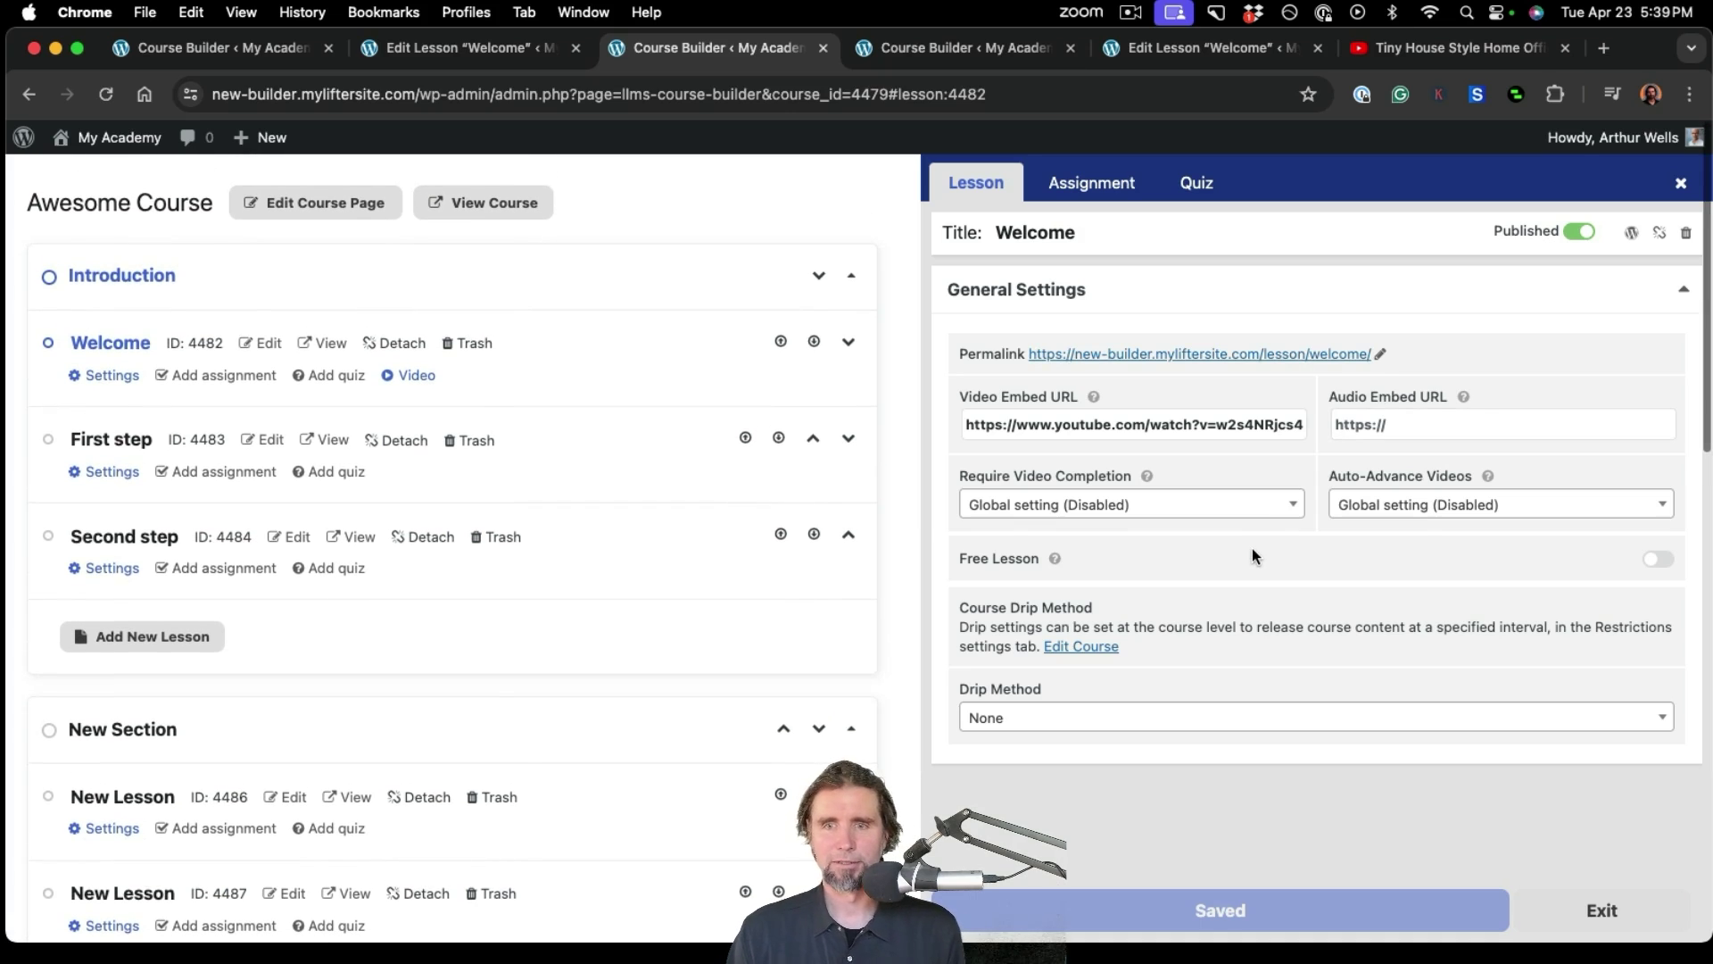
{"action": "scroll", "coordinate": [1251, 548], "scroll_direction": "down", "scroll_amount": 1}
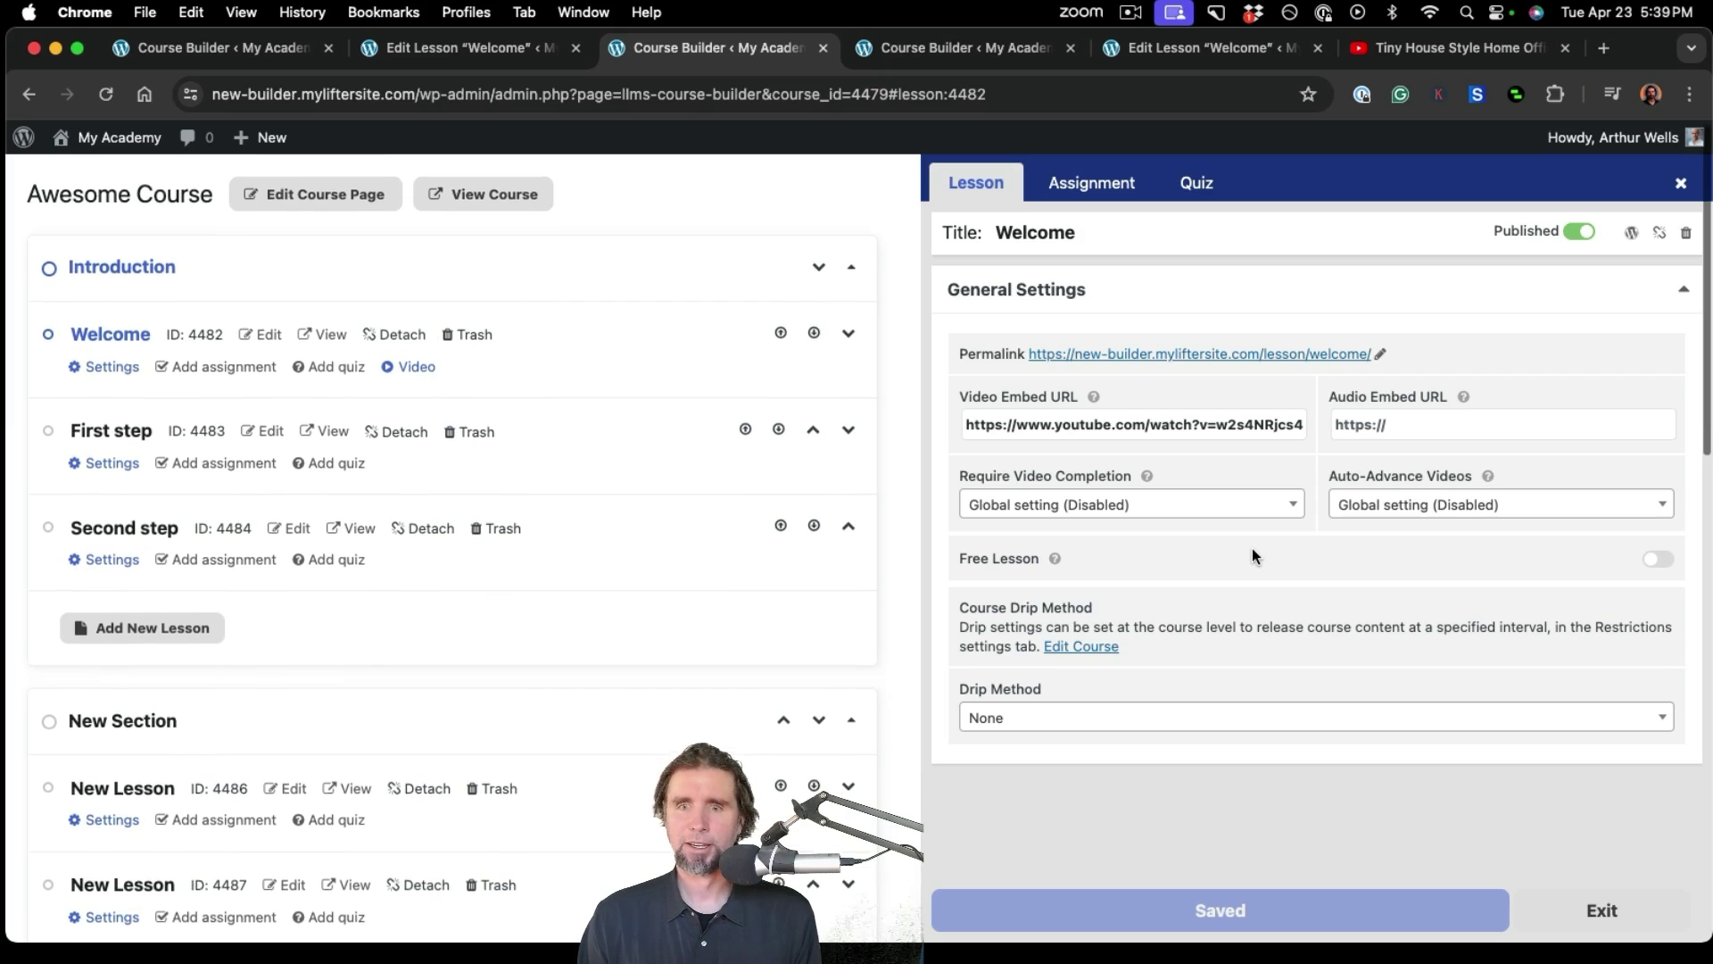
{"action": "left_click", "coordinate": [1648, 558]}
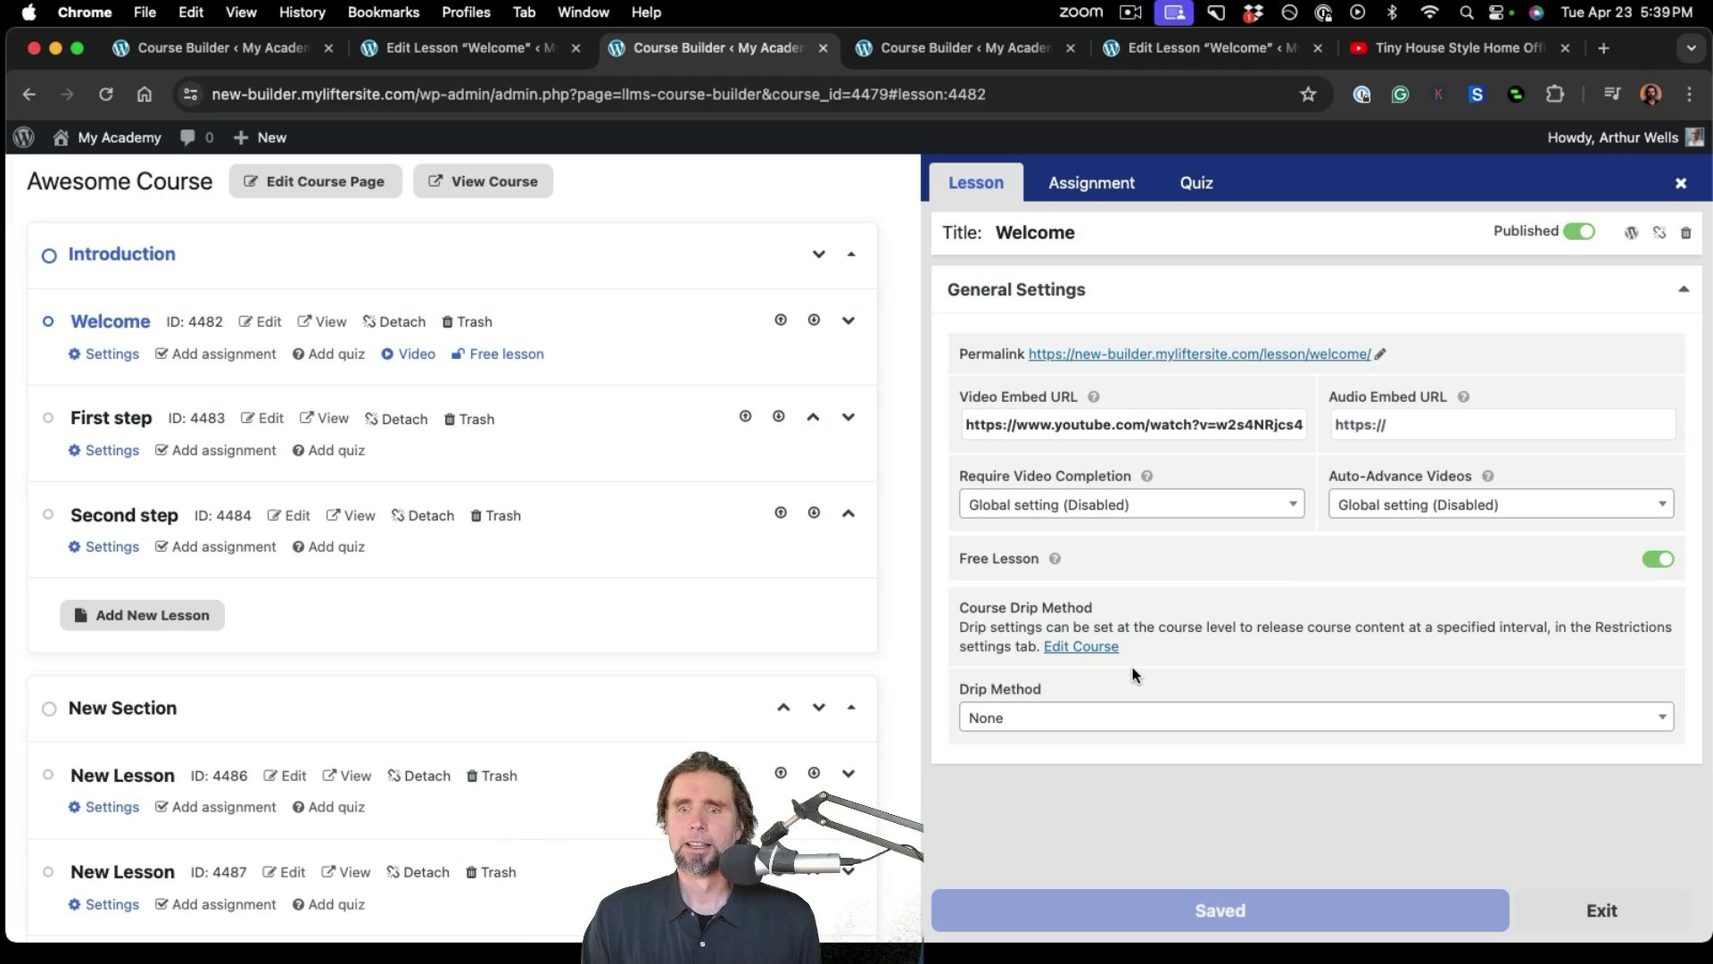
{"action": "left_click", "coordinate": [1086, 717]}
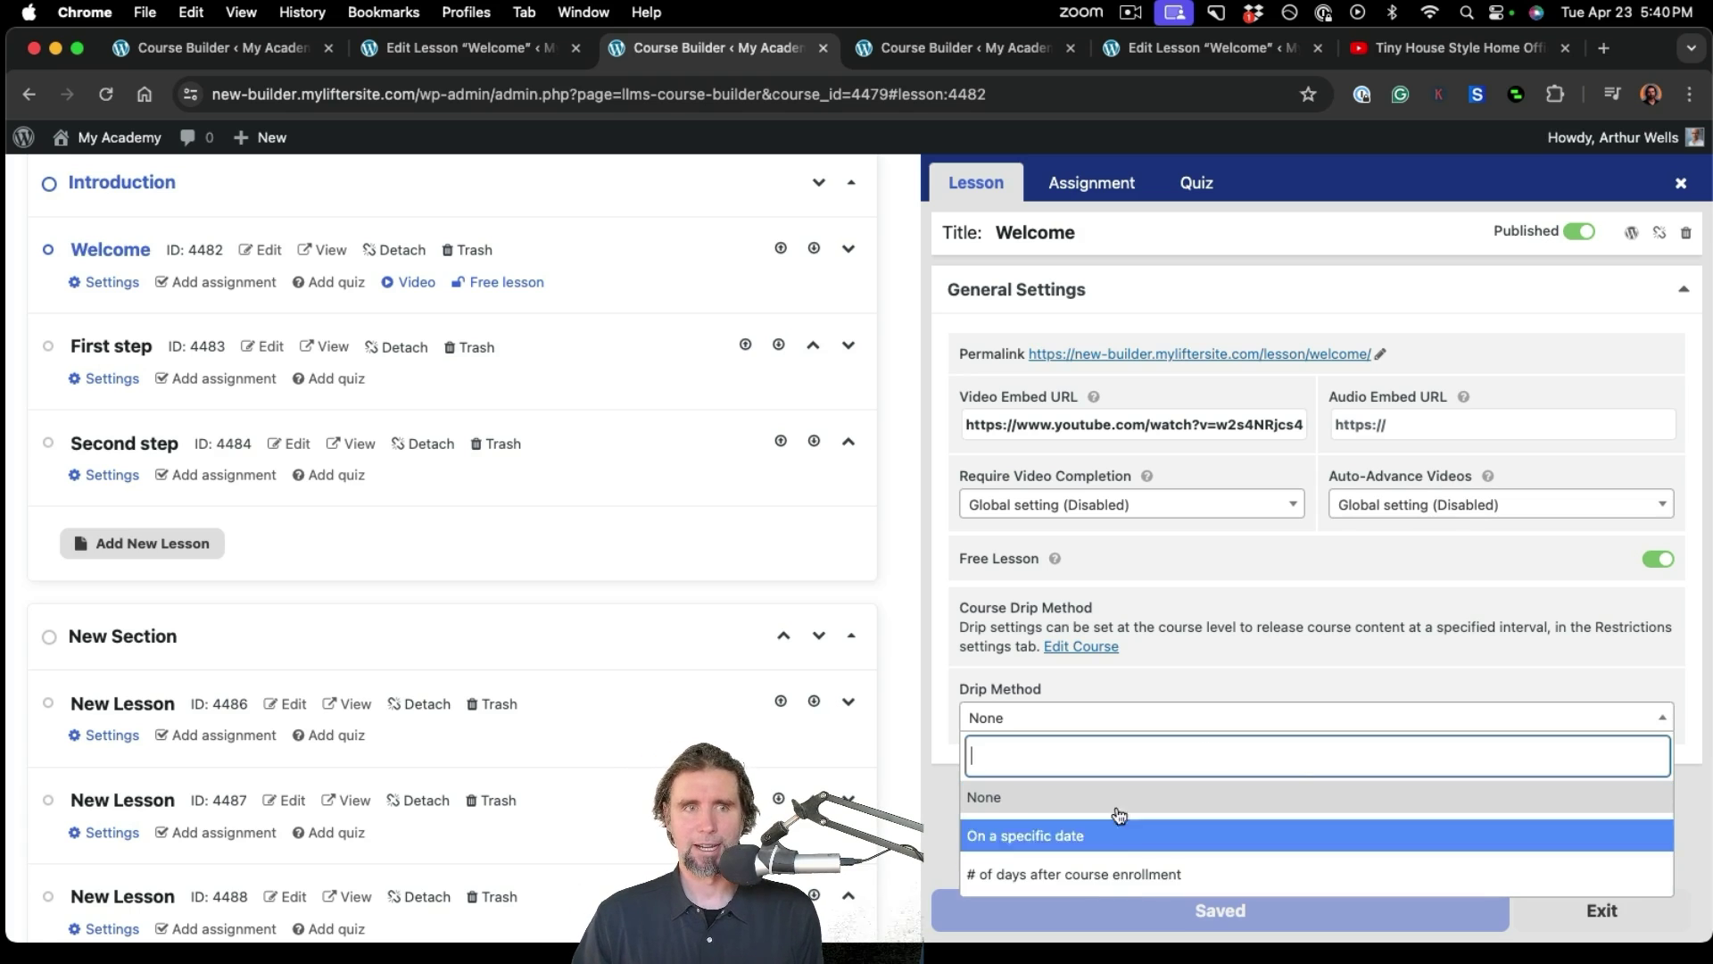
{"action": "left_click", "coordinate": [1193, 656]}
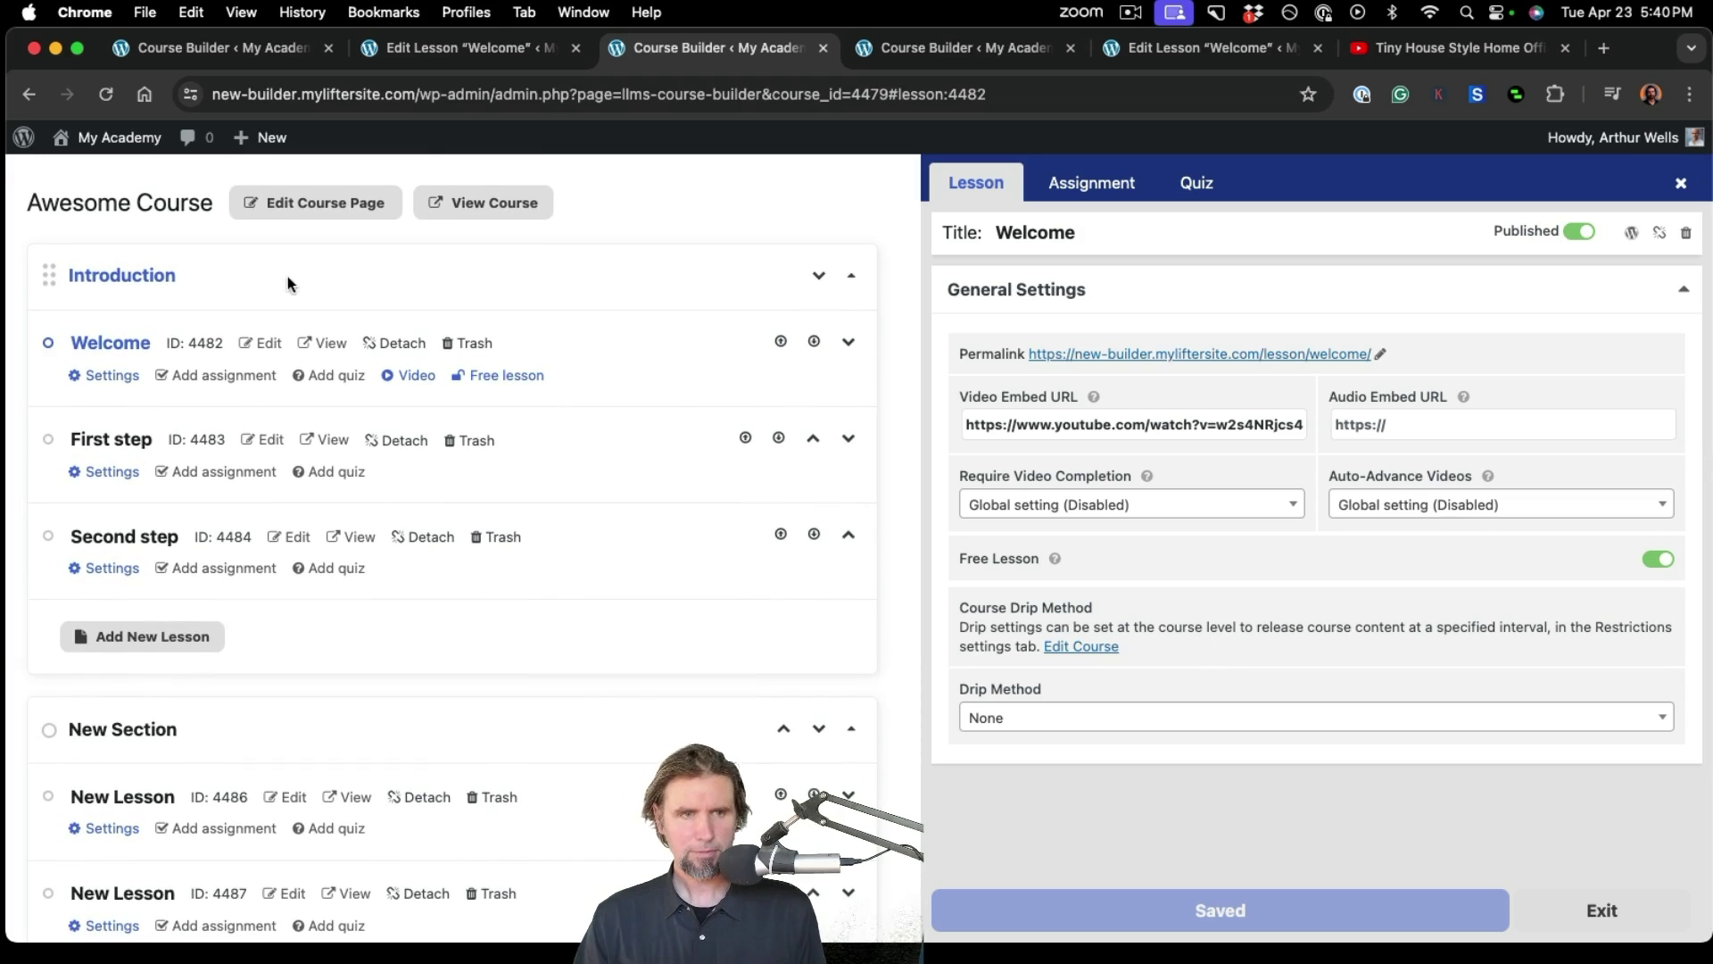
- Create the Task List assignment 'Welcome Assignment' for Welcome with its description turned on
{"action": "left_click", "coordinate": [224, 376]}
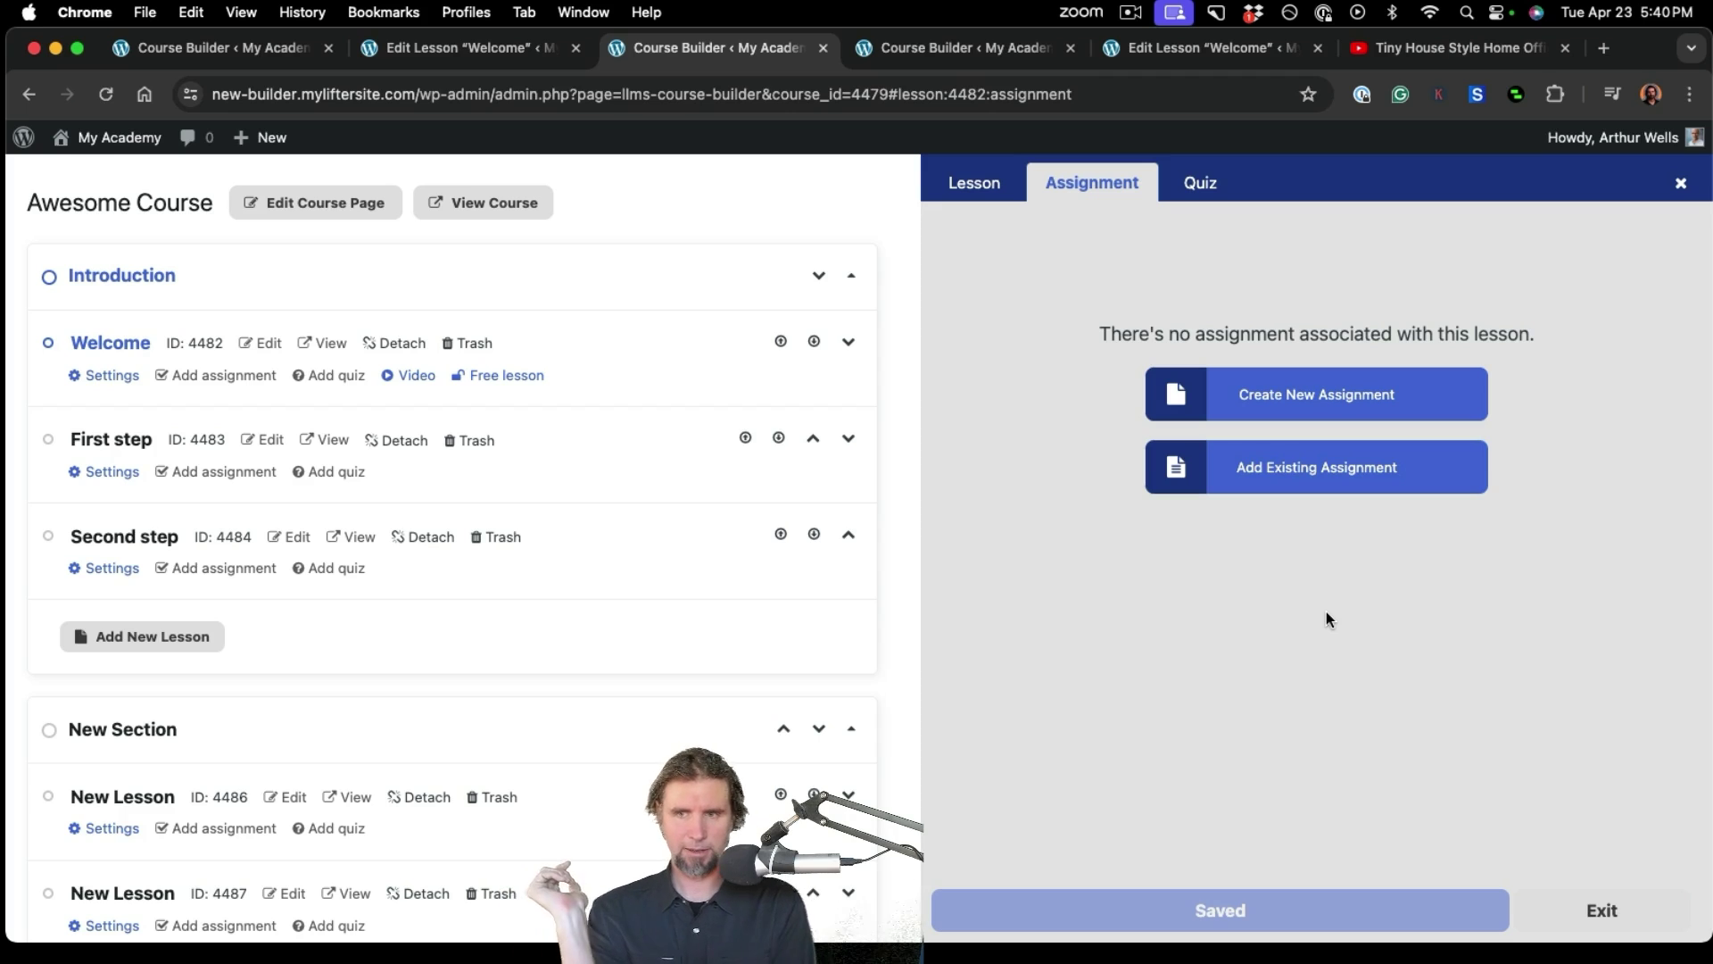
{"action": "left_click", "coordinate": [1303, 411]}
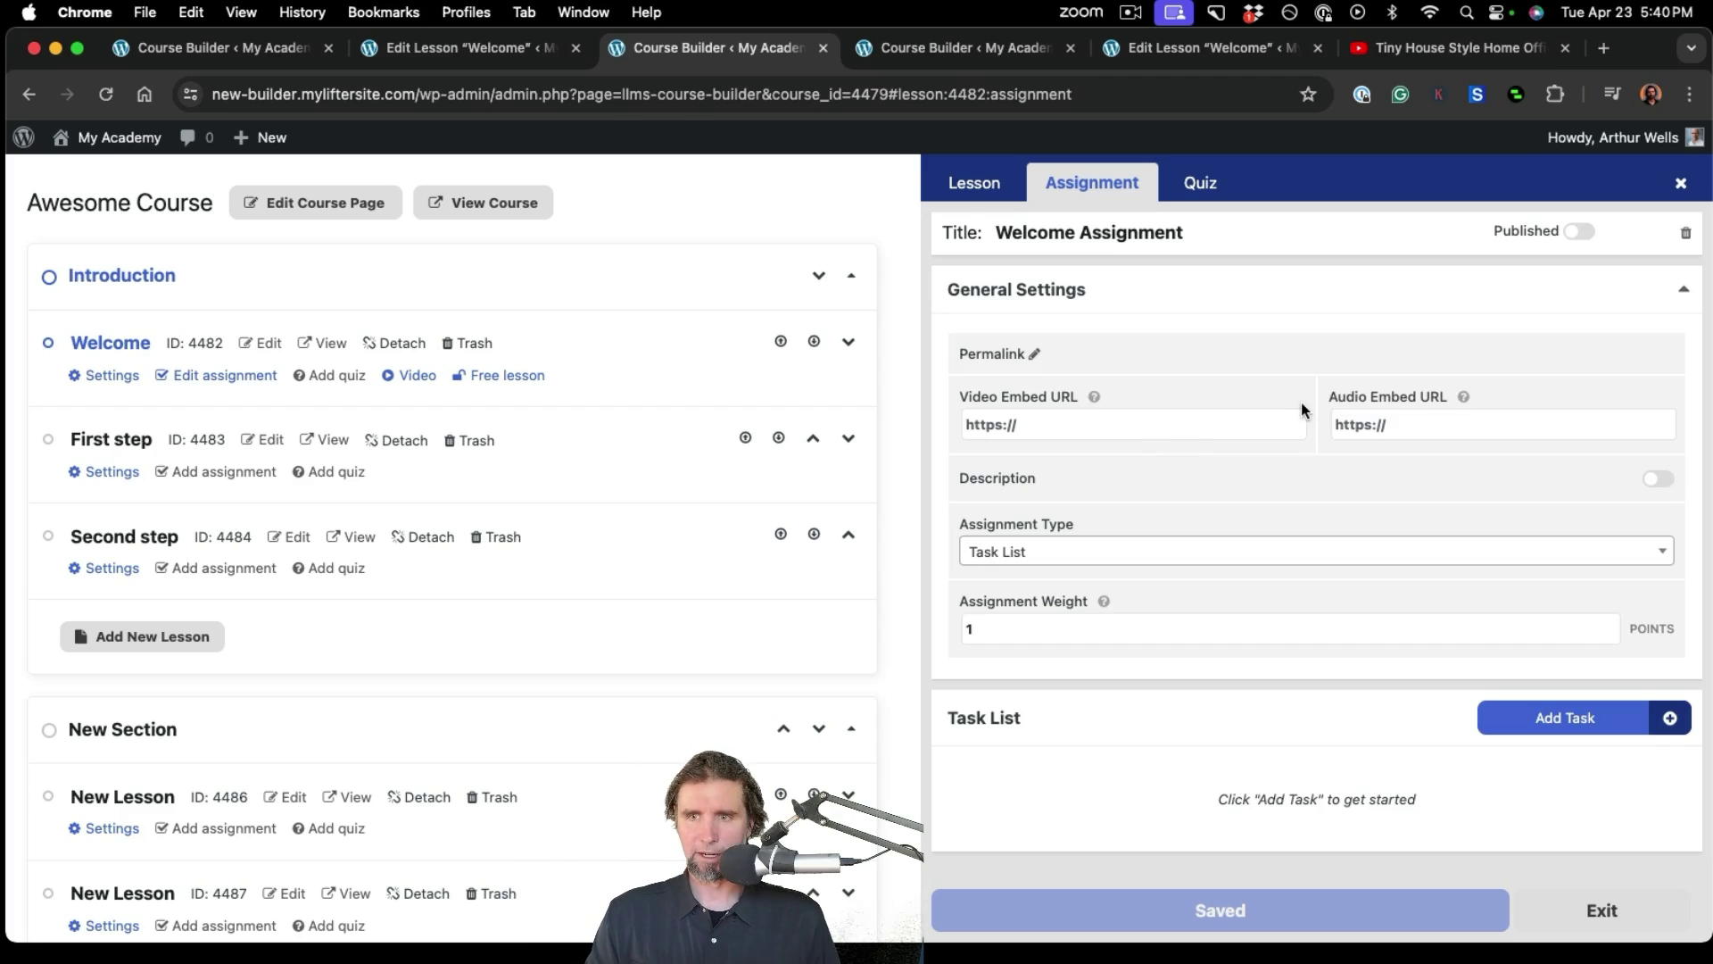
{"action": "left_click", "coordinate": [1122, 558]}
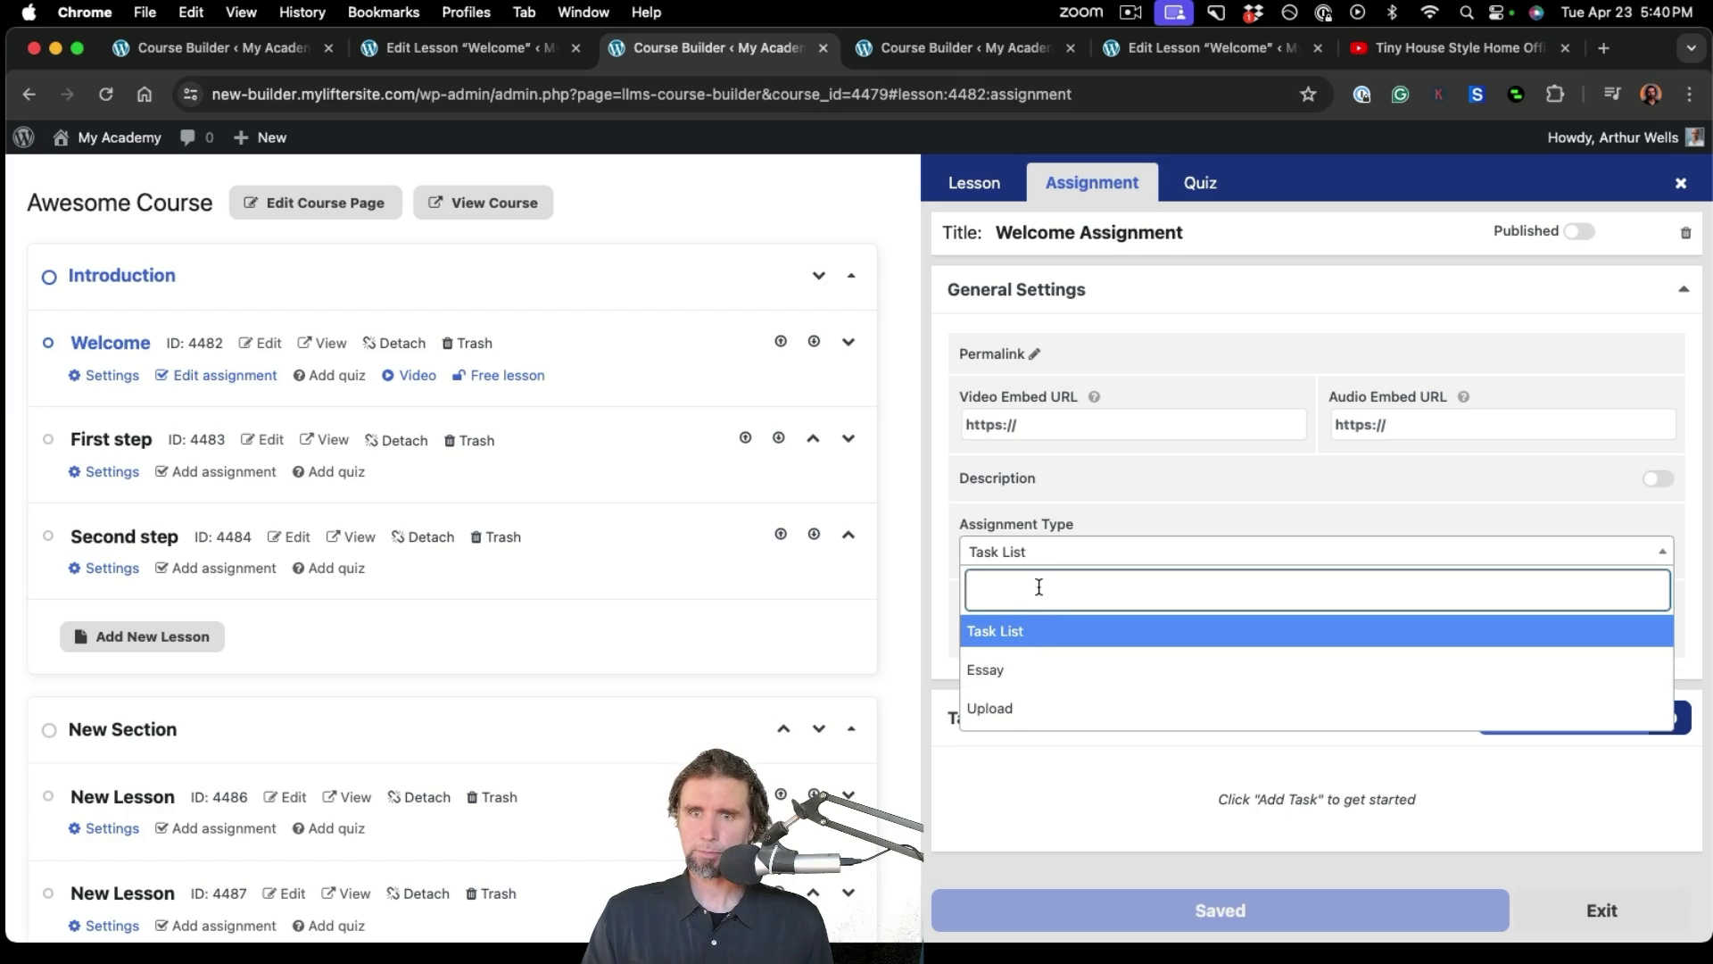
{"action": "left_click", "coordinate": [1092, 478]}
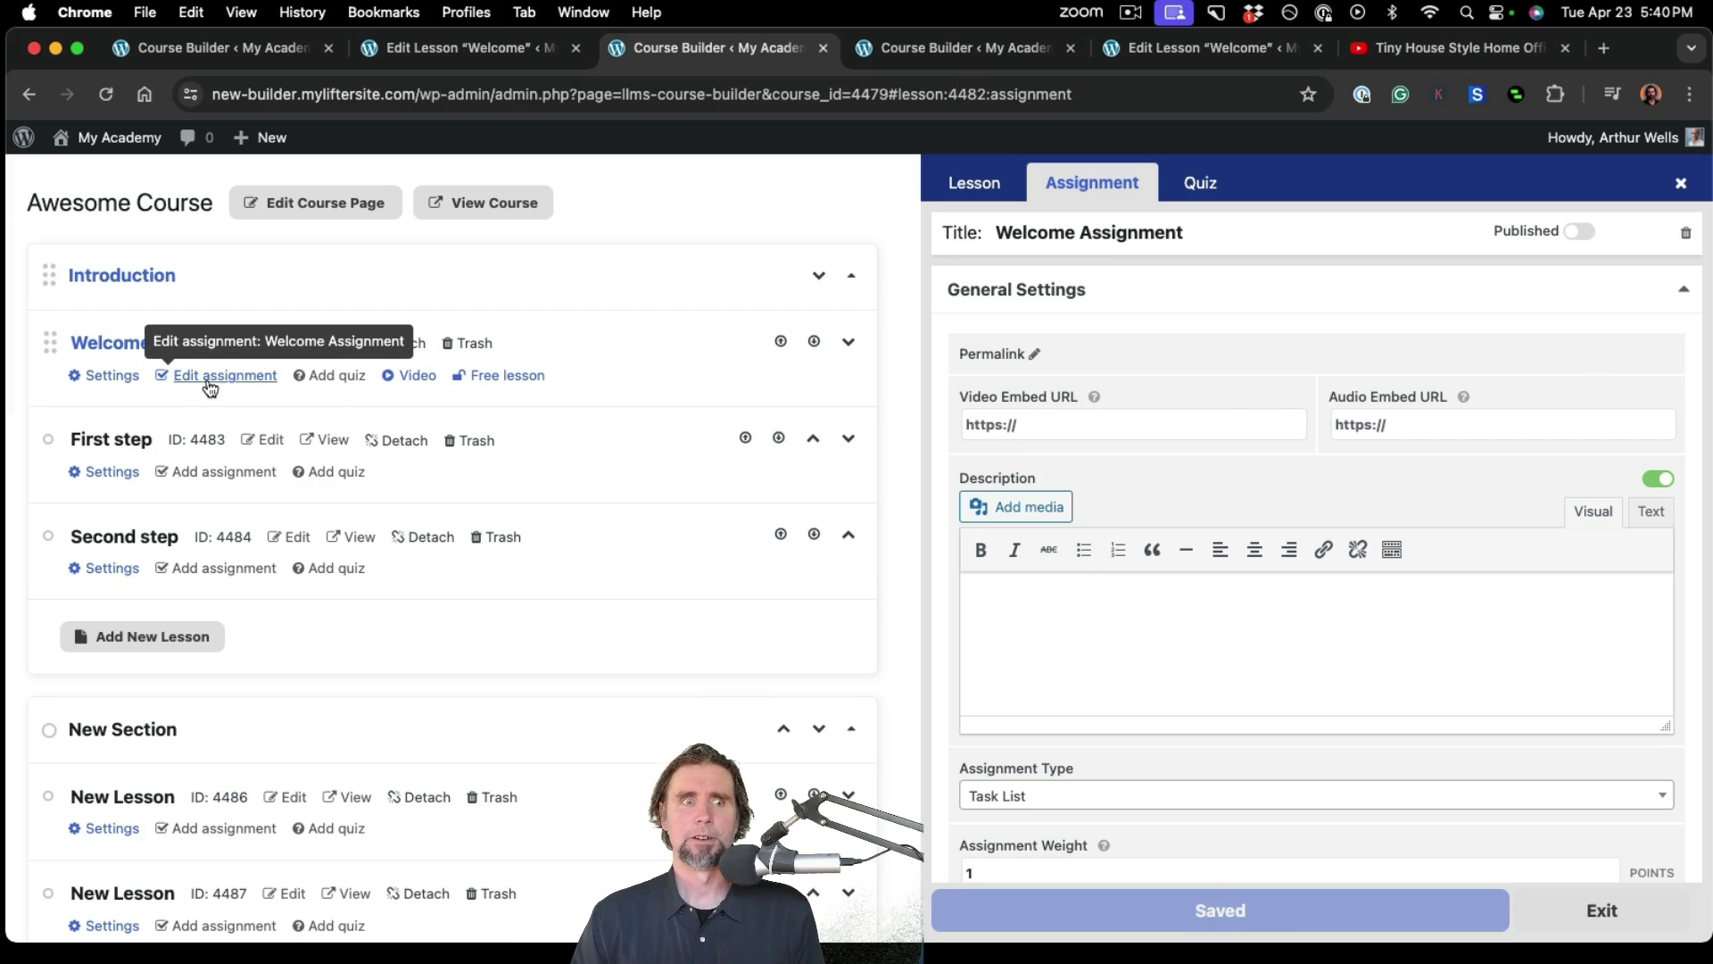
- Create a new quiz for the Welcome lesson with the description 'Take my quiz'
{"action": "left_click", "coordinate": [352, 376]}
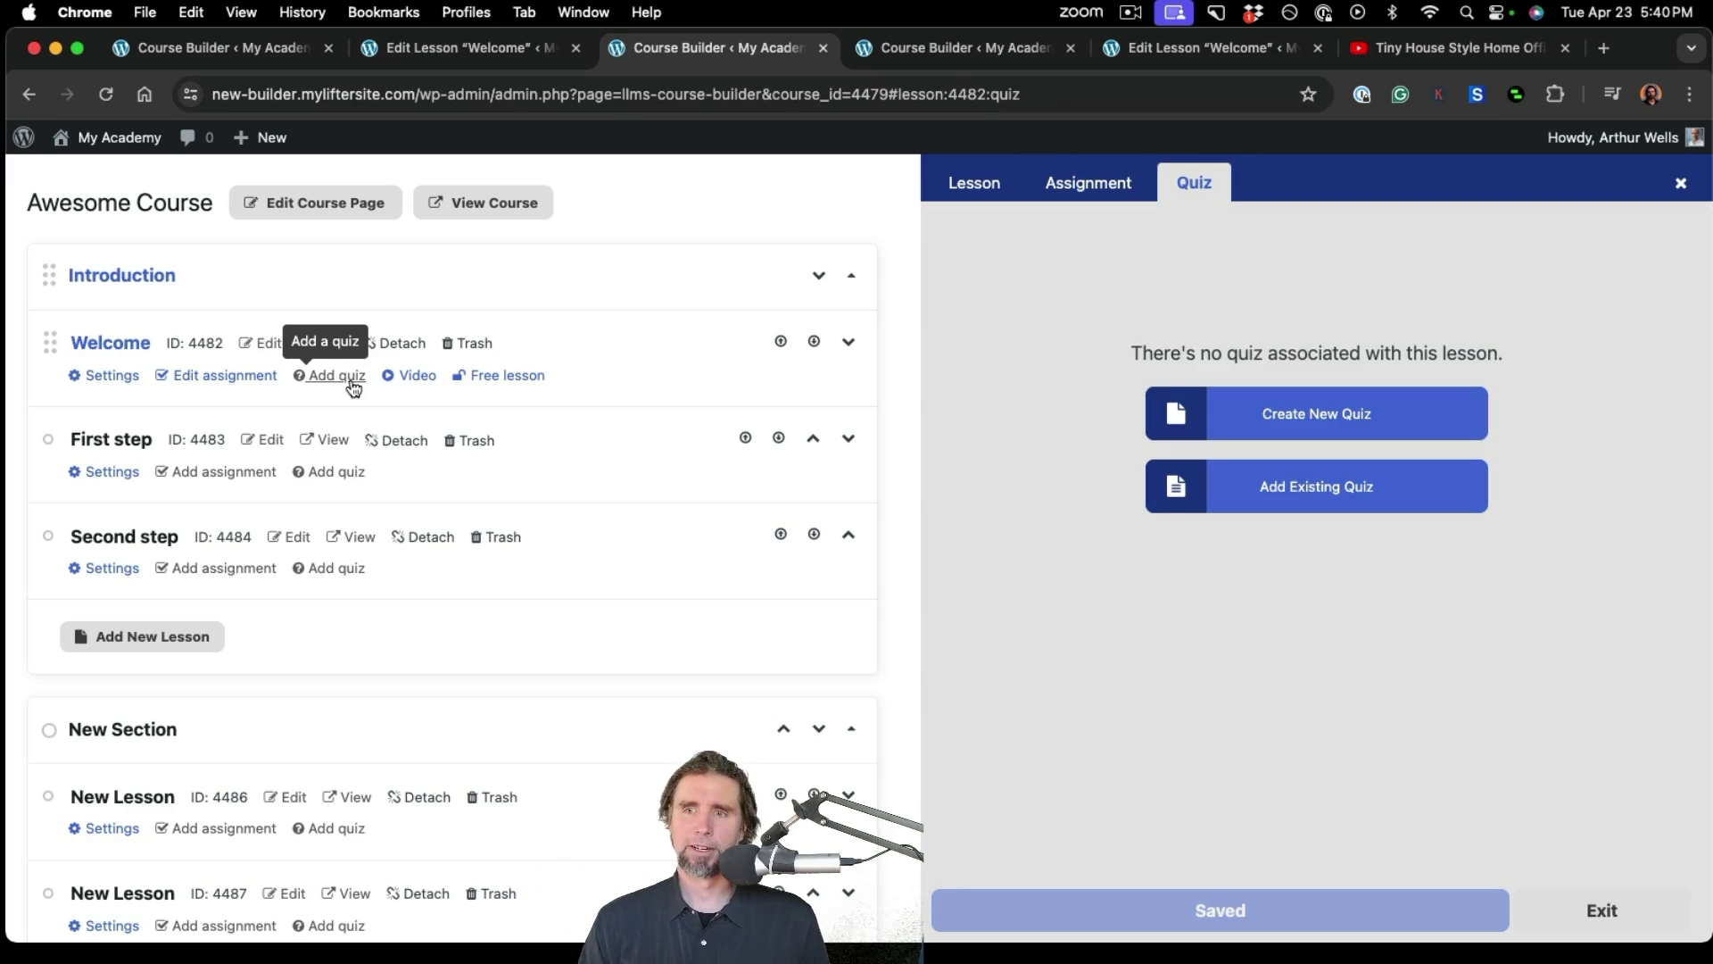
{"action": "left_click", "coordinate": [1293, 429]}
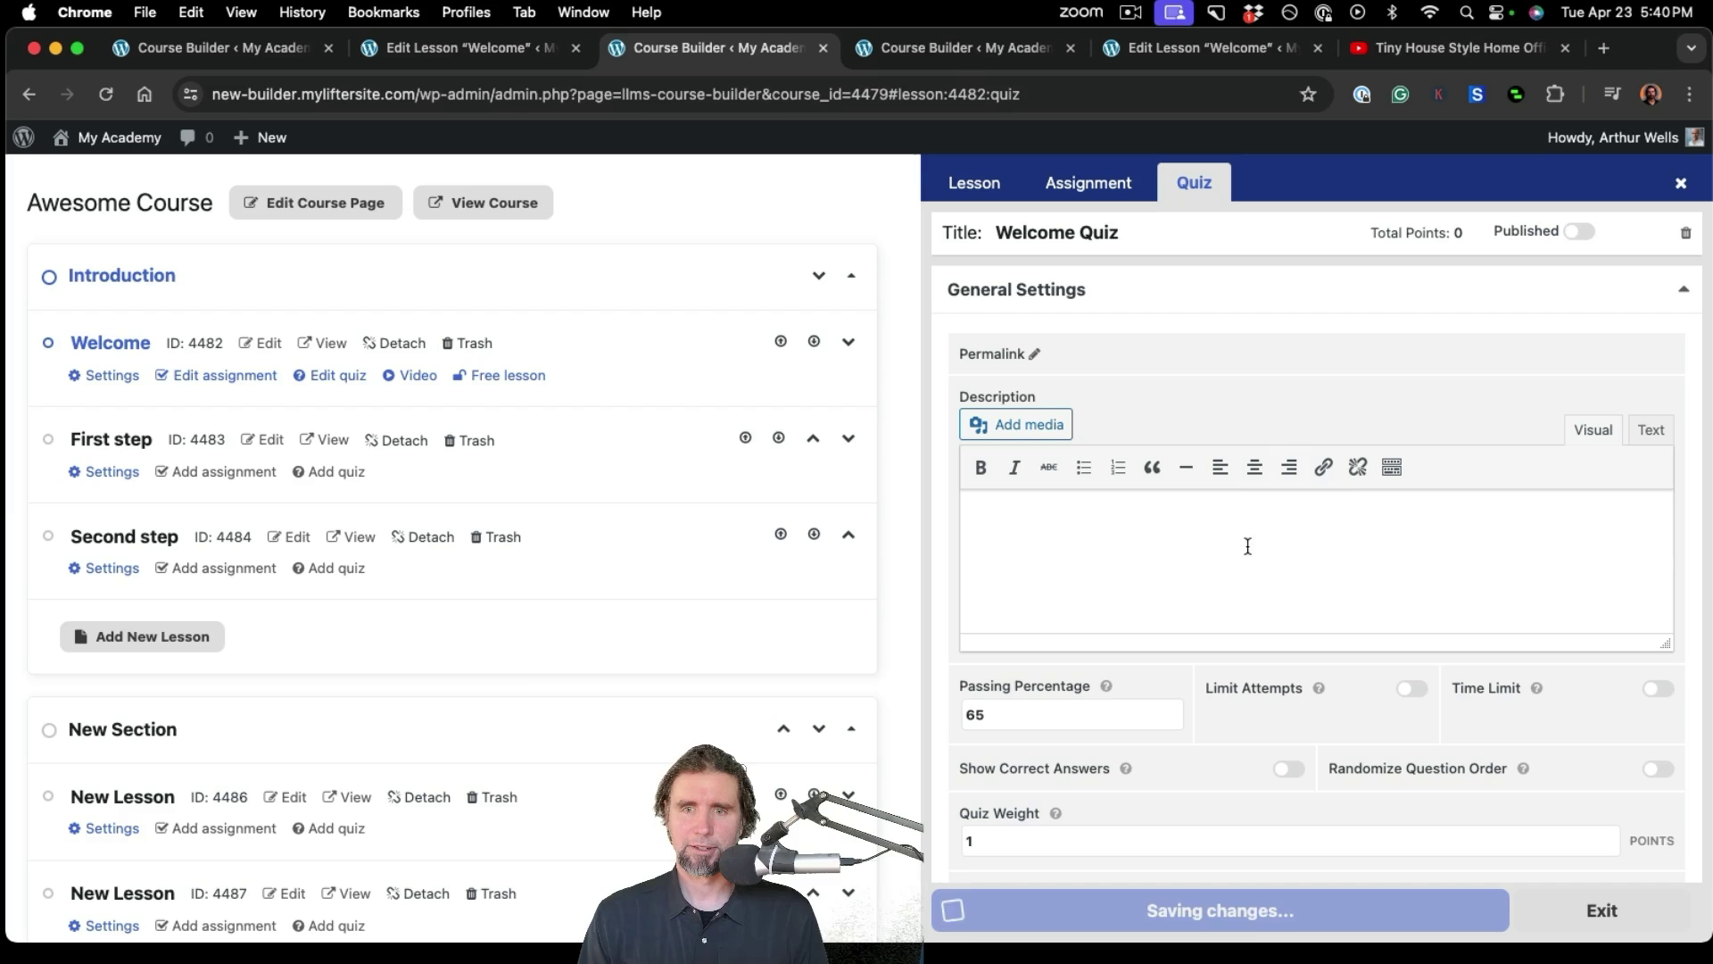
{"action": "left_click", "coordinate": [1025, 531]}
{"action": "type", "text": "Take my quiz"}
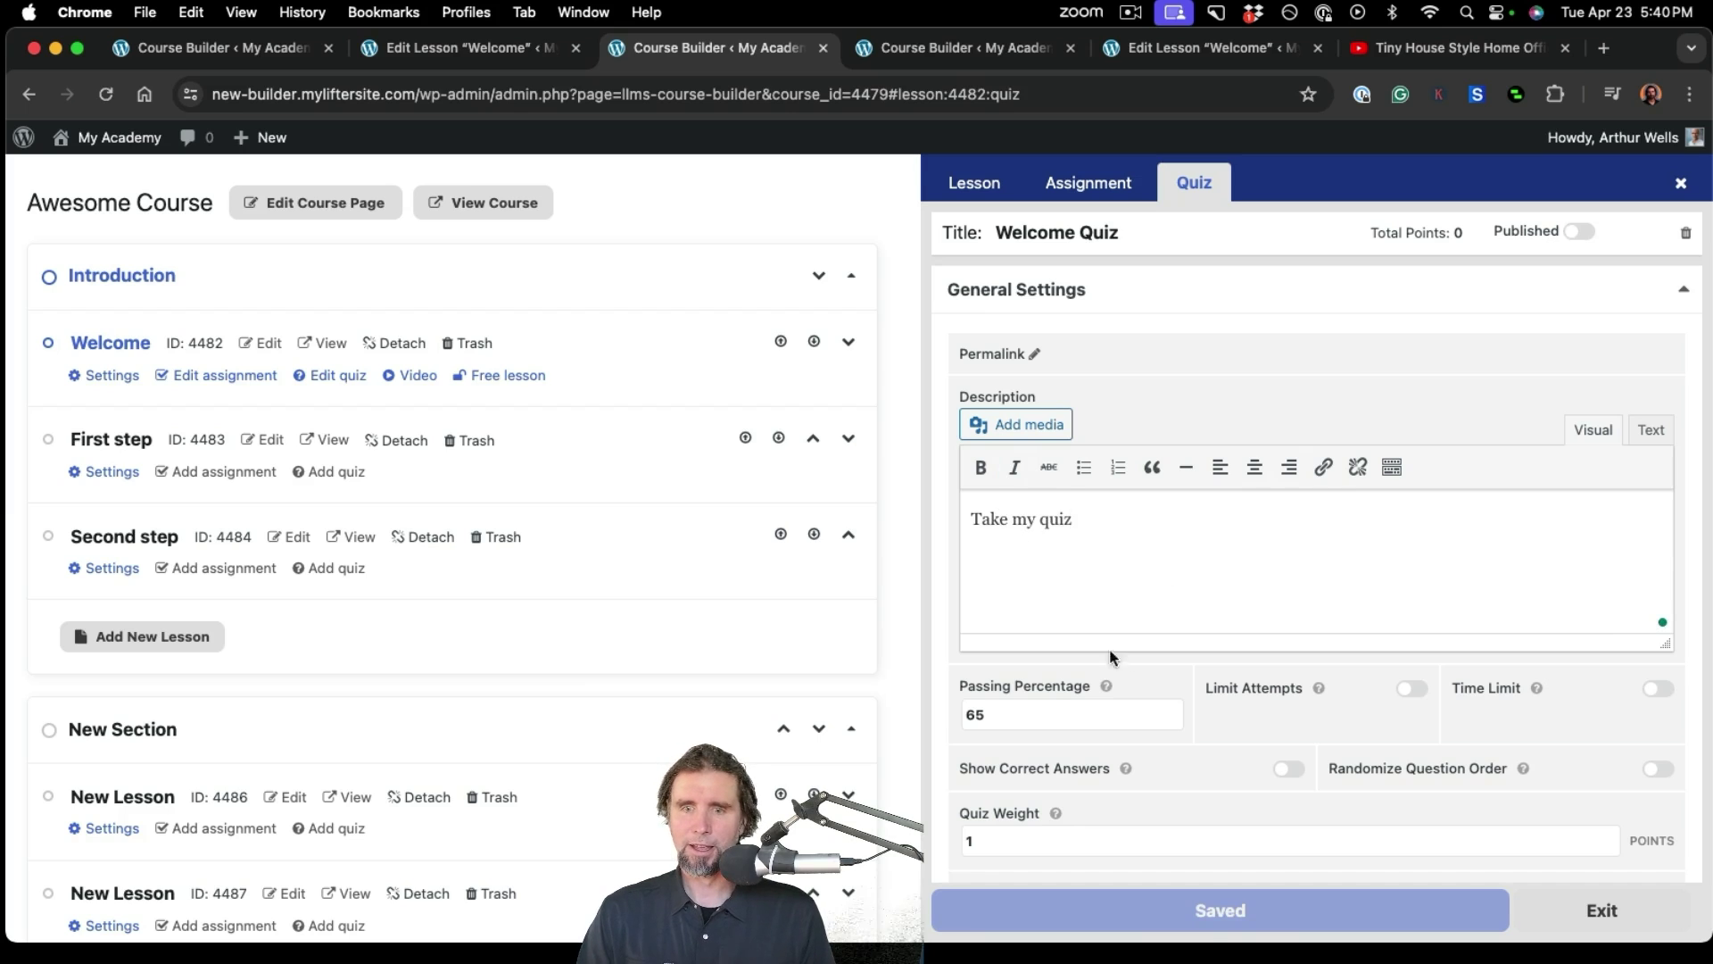
{"action": "scroll", "coordinate": [1111, 658], "scroll_direction": "down", "scroll_amount": 5}
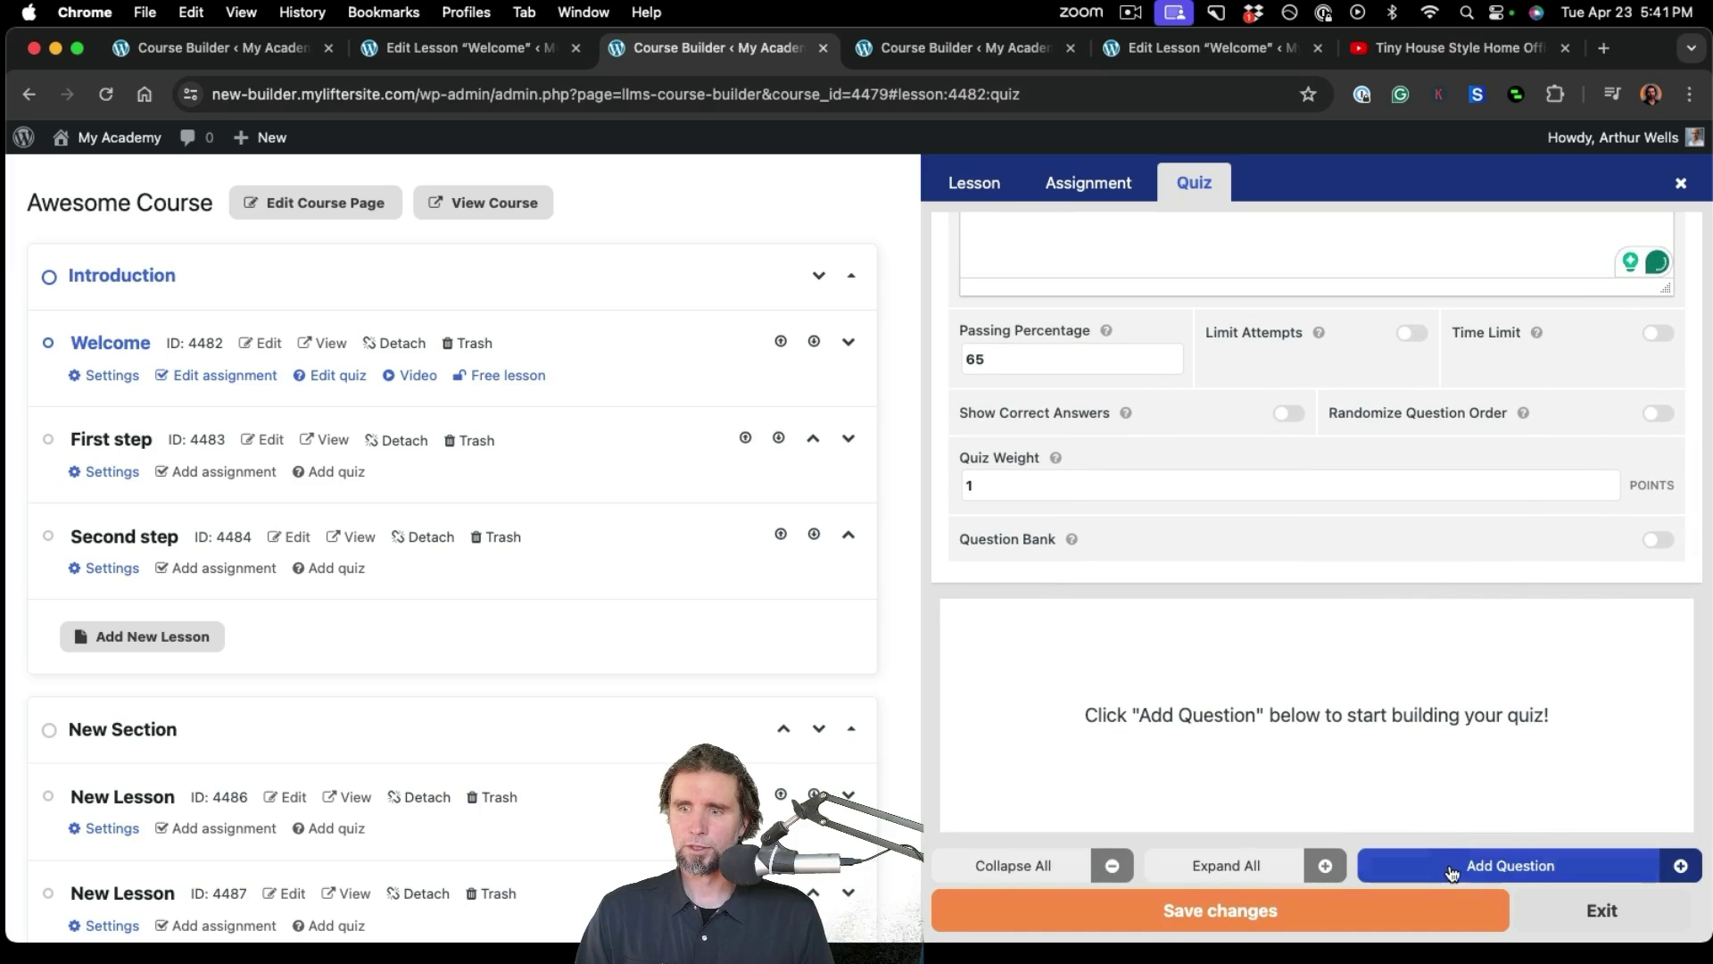
- Add a multiple-choice question 'What is the best LMS' with answers Option A, Brand X, LifterLMS
{"action": "left_click", "coordinate": [1455, 870]}
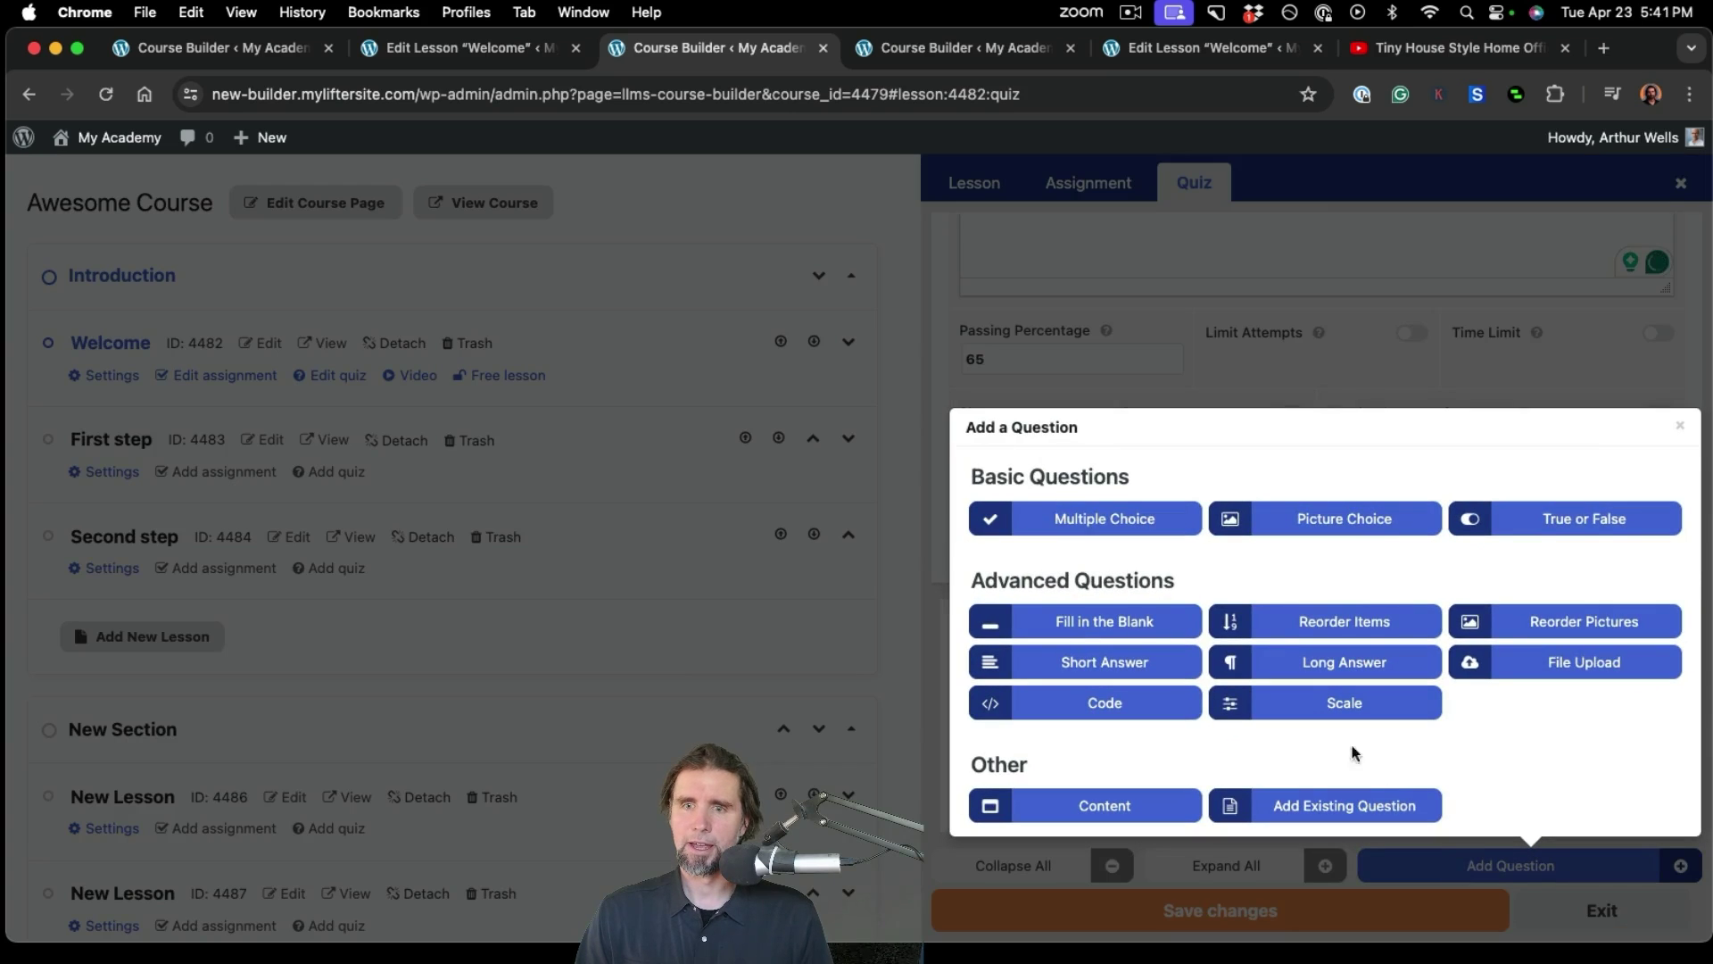
{"action": "left_click", "coordinate": [1156, 526]}
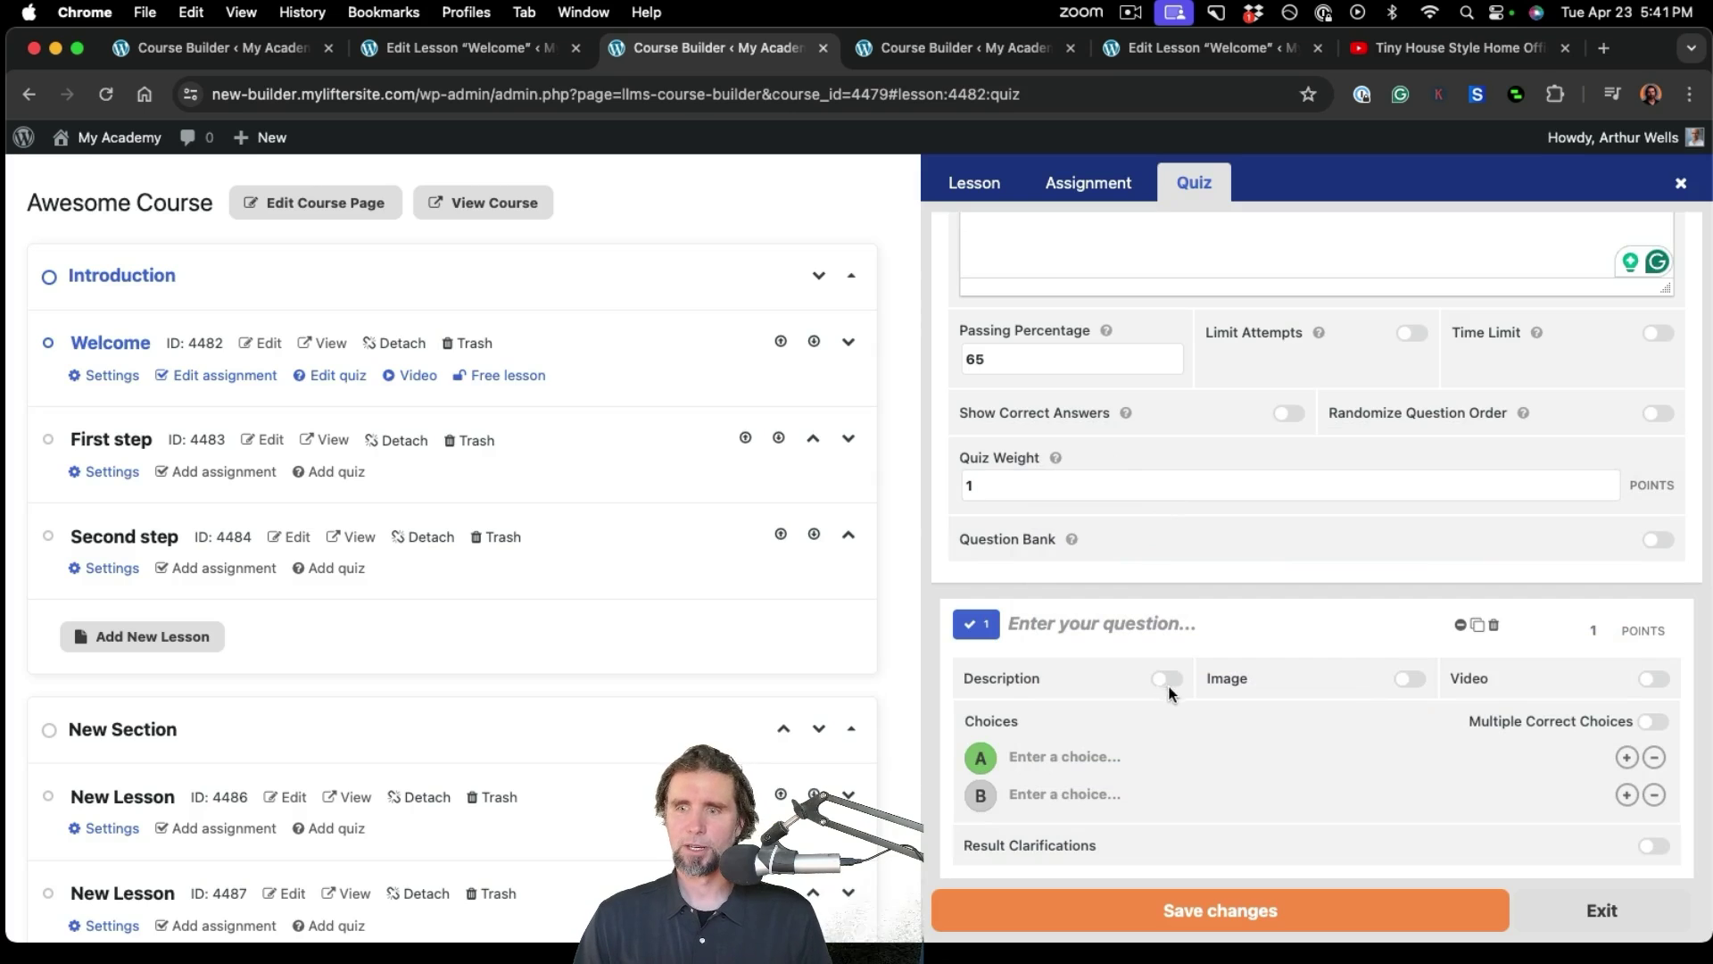
{"action": "left_click", "coordinate": [1628, 795]}
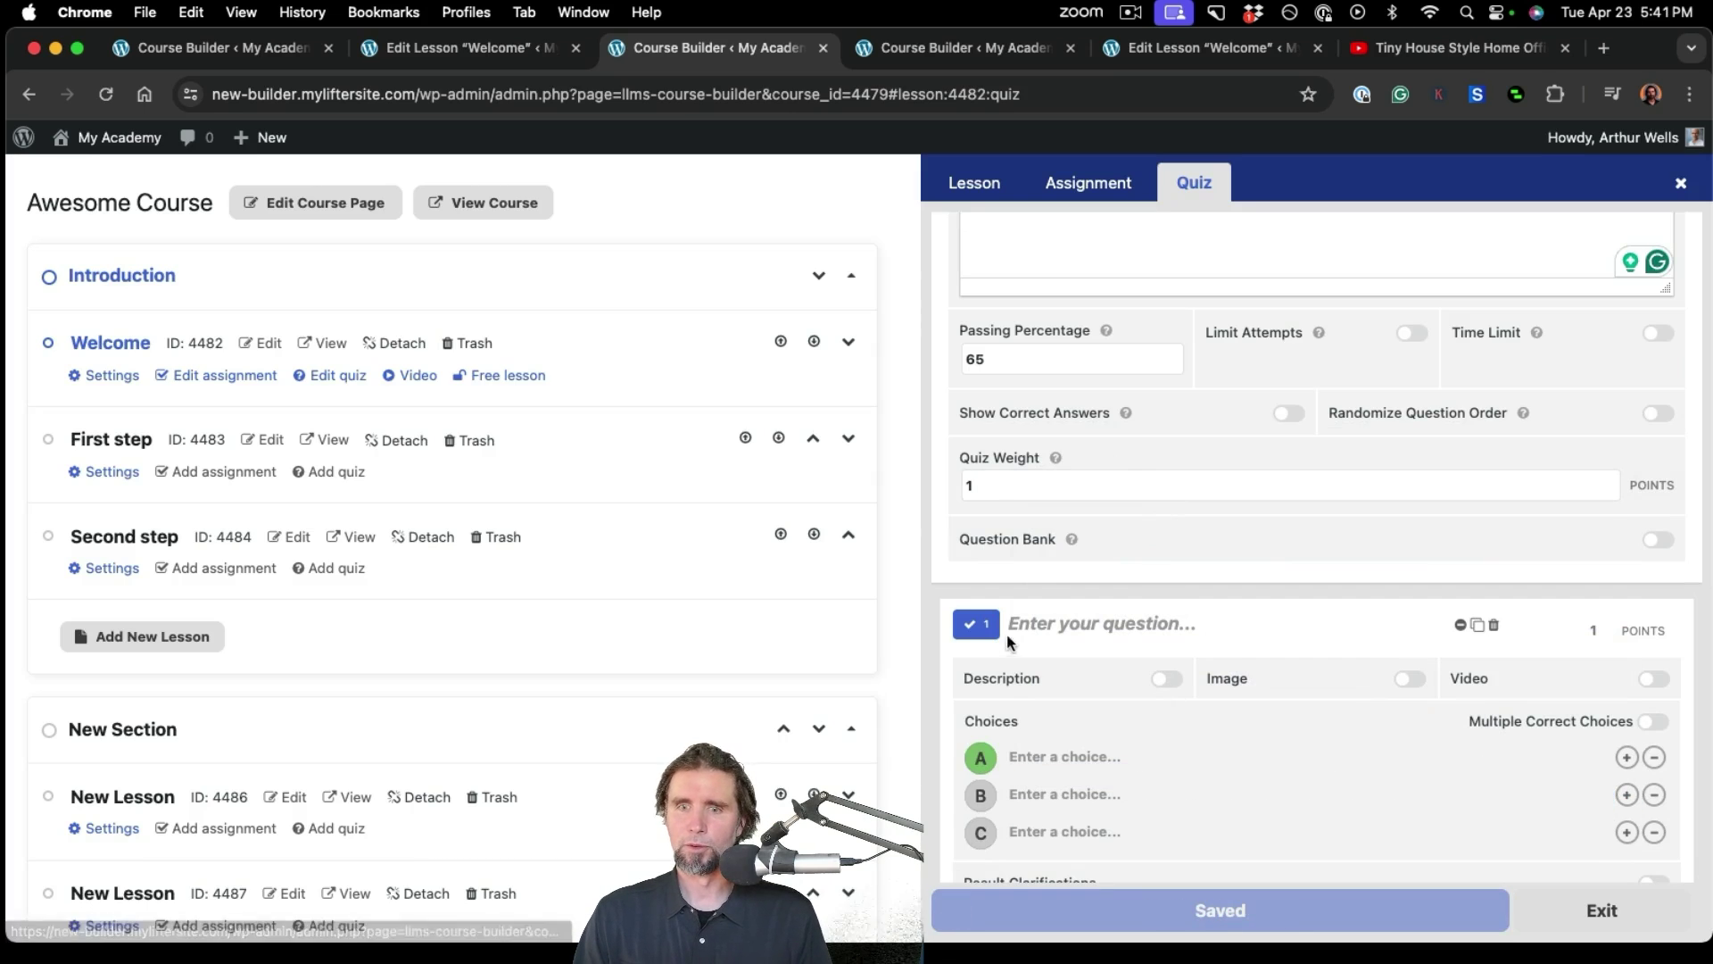
{"action": "left_click", "coordinate": [1053, 632]}
{"action": "type", "text": "Wha"}
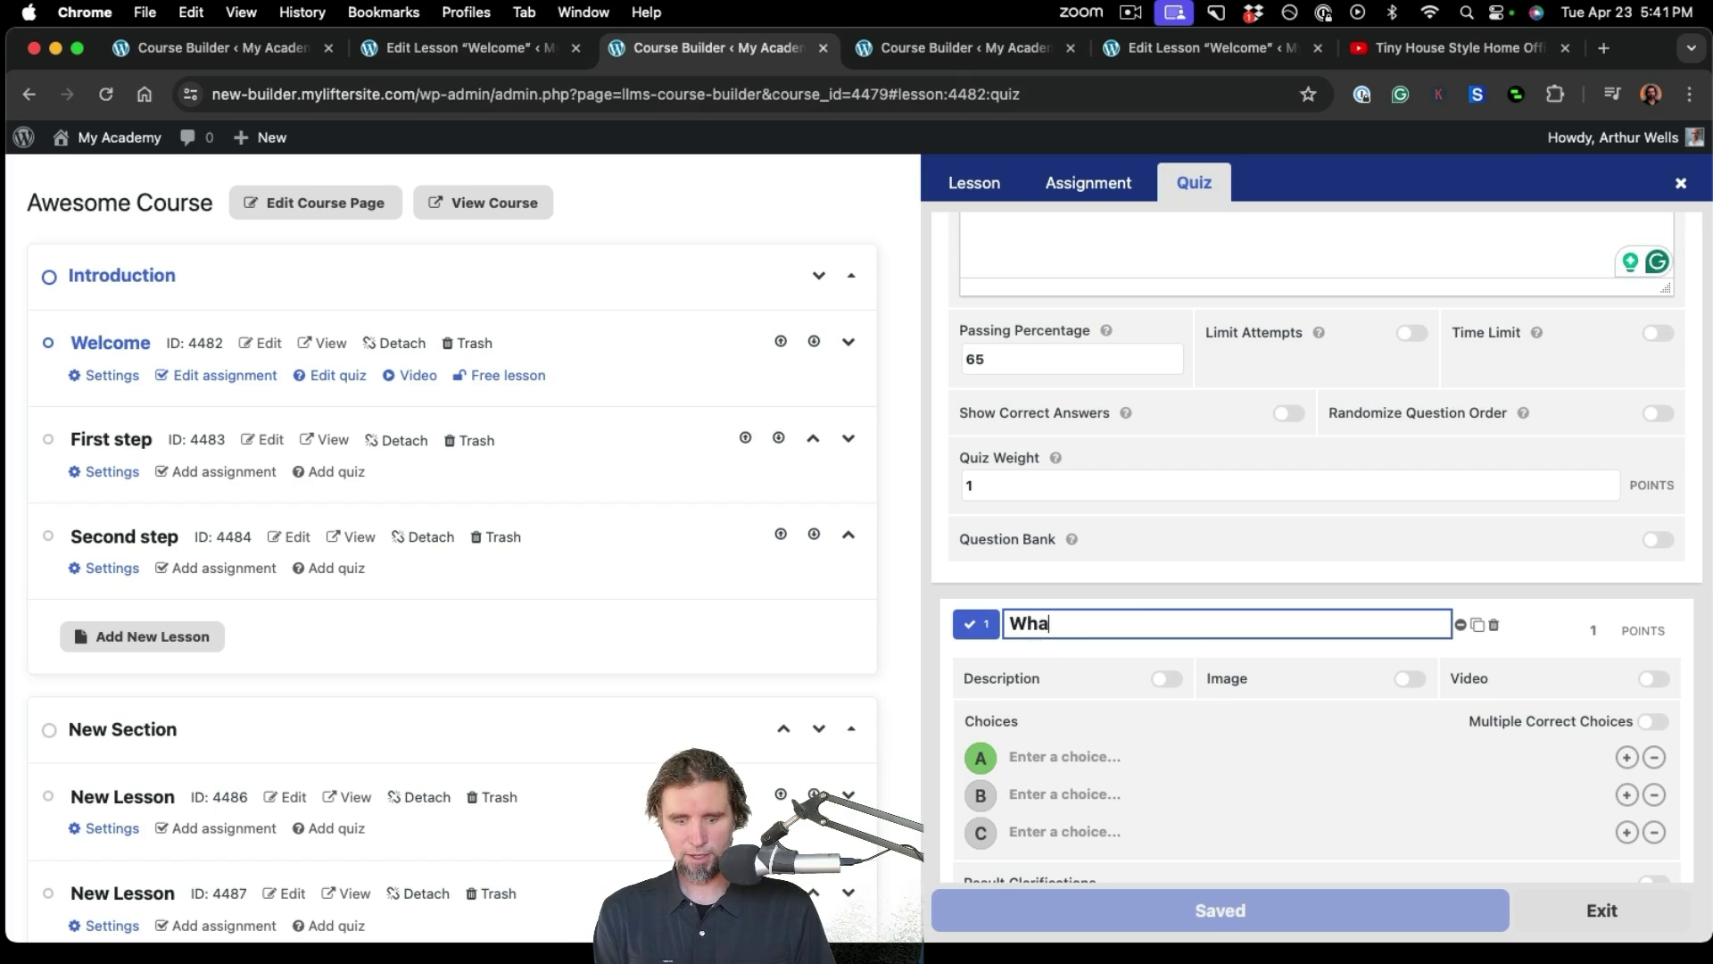
{"action": "type", "text": "t is the b"}
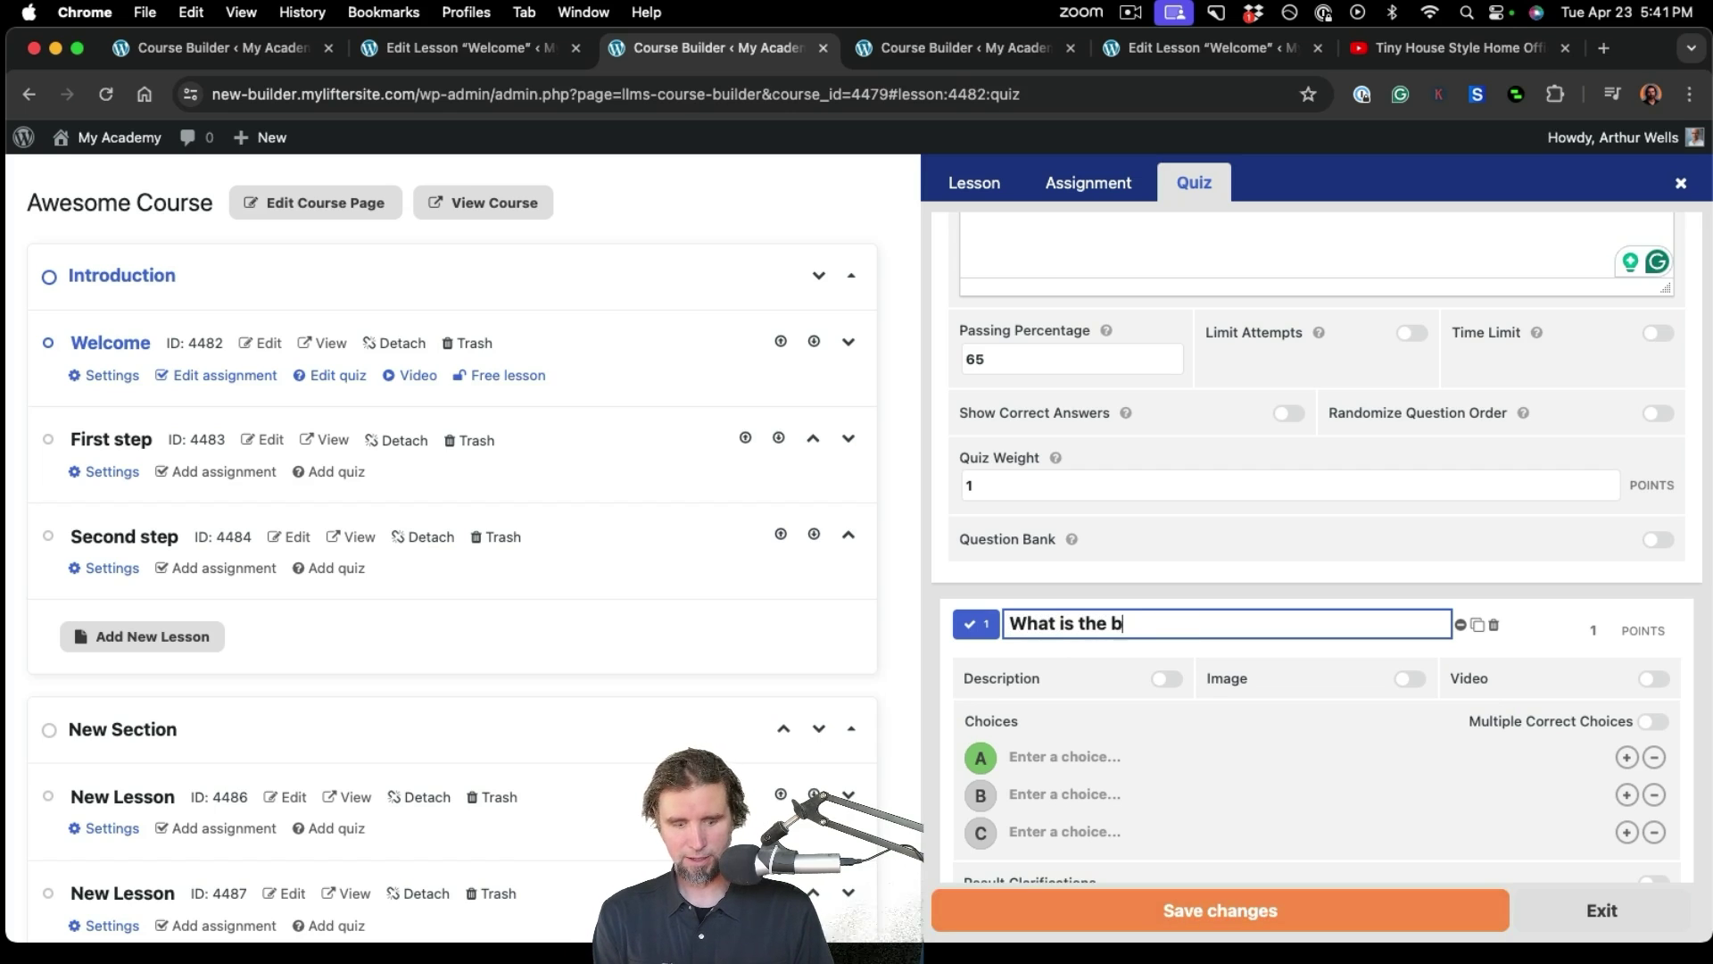
{"action": "type", "text": "est LMS"}
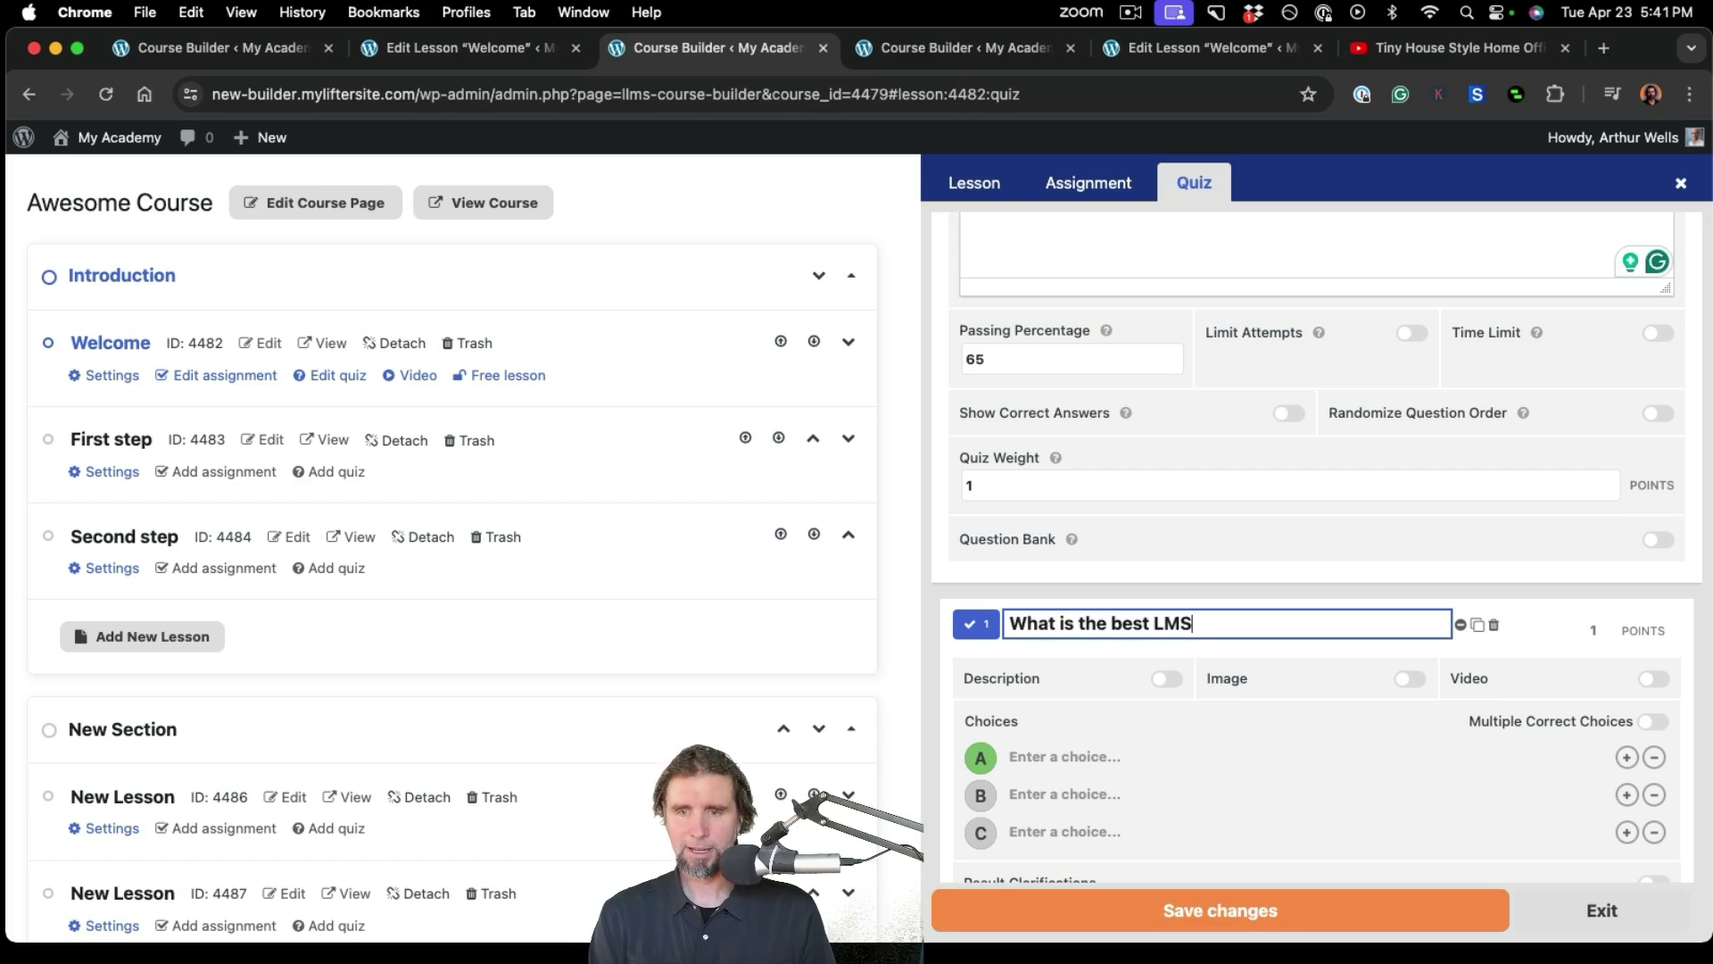
{"action": "left_click", "coordinate": [1033, 755]}
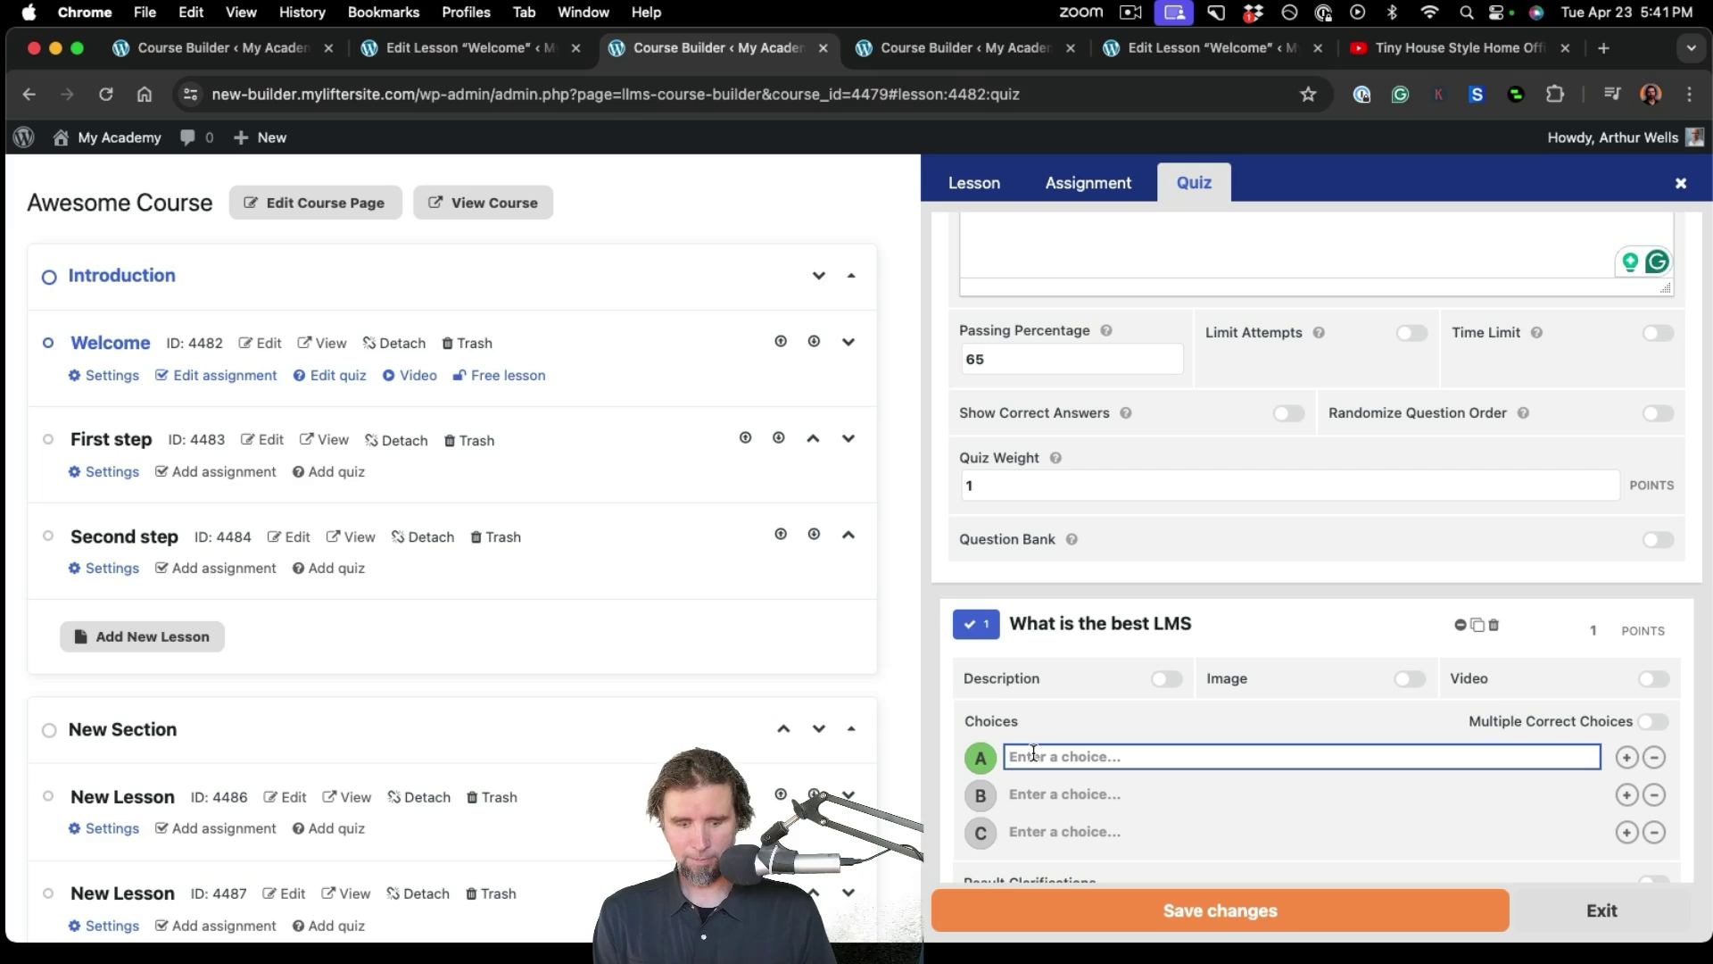
{"action": "type", "text": "Option "}
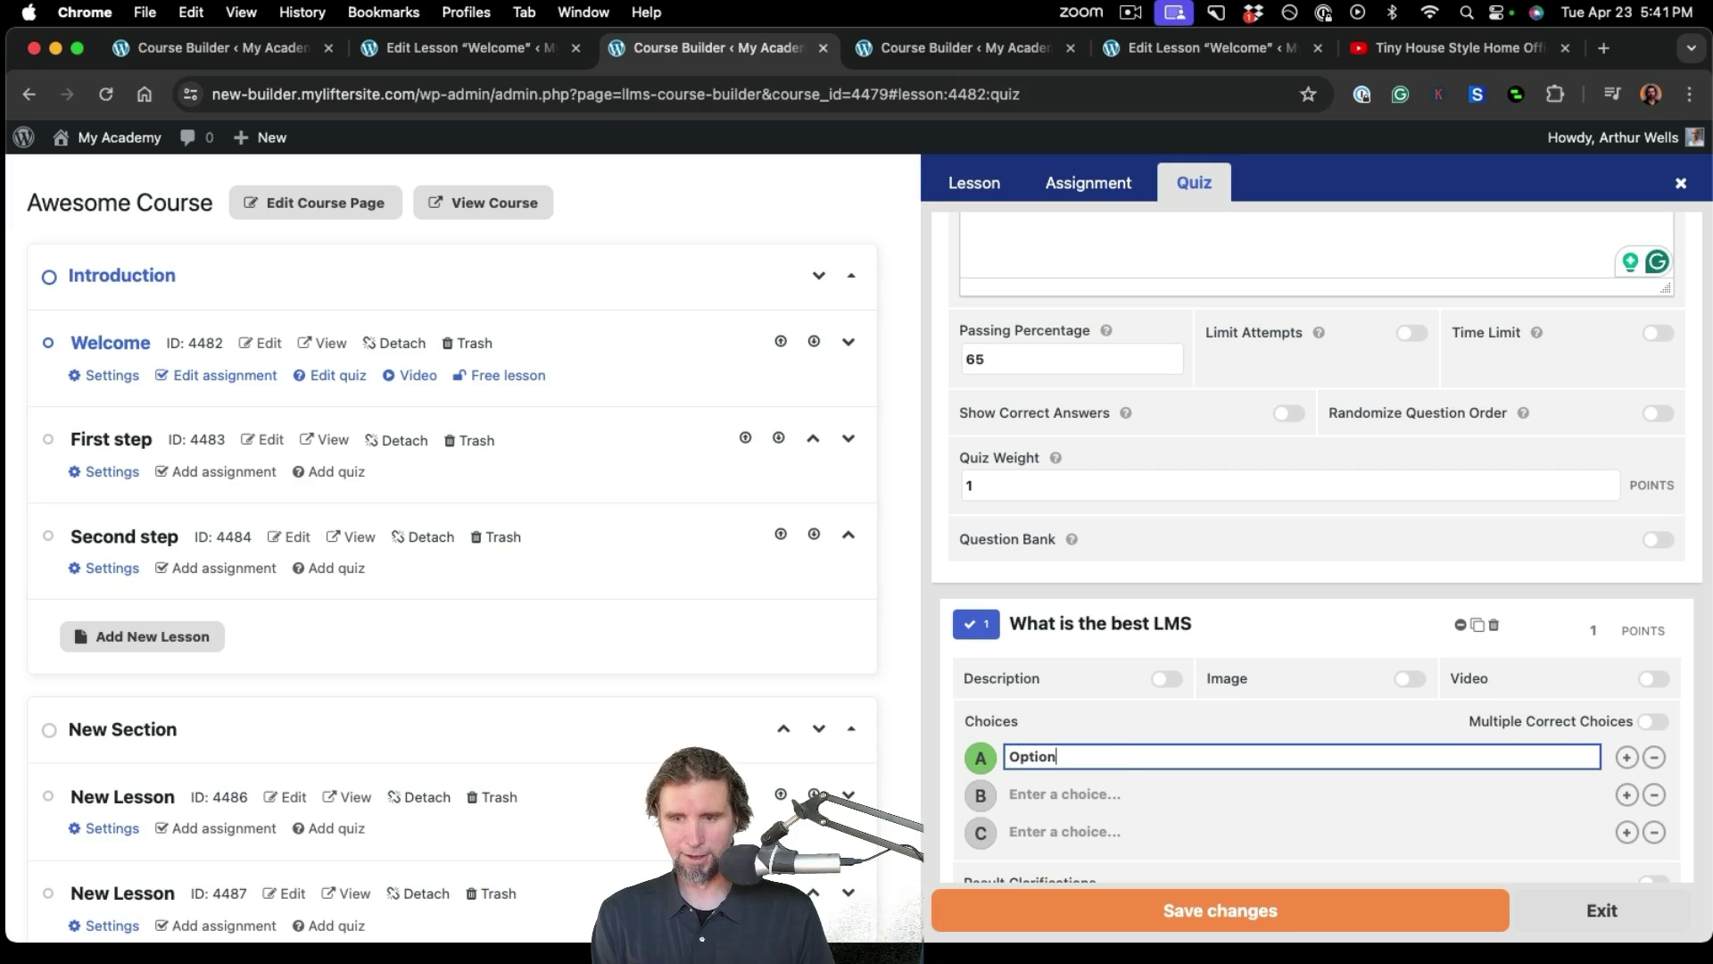
{"action": "type", "text": "A"}
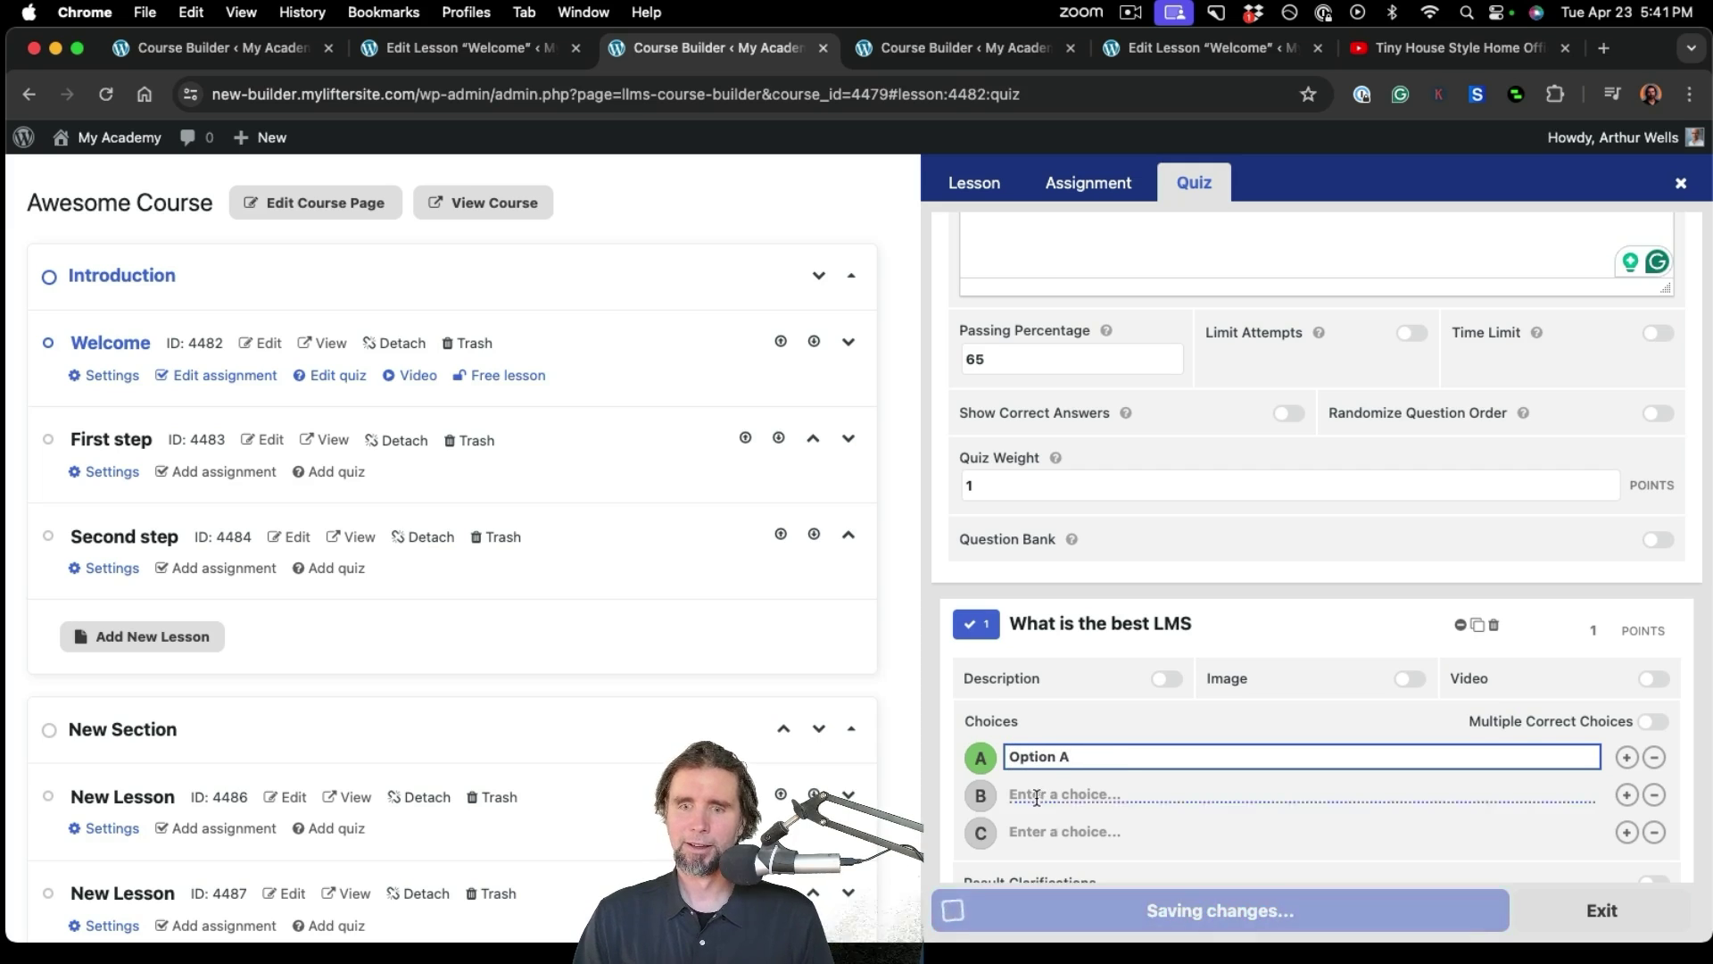
{"action": "left_click", "coordinate": [1037, 794]}
{"action": "type", "text": "Bra"}
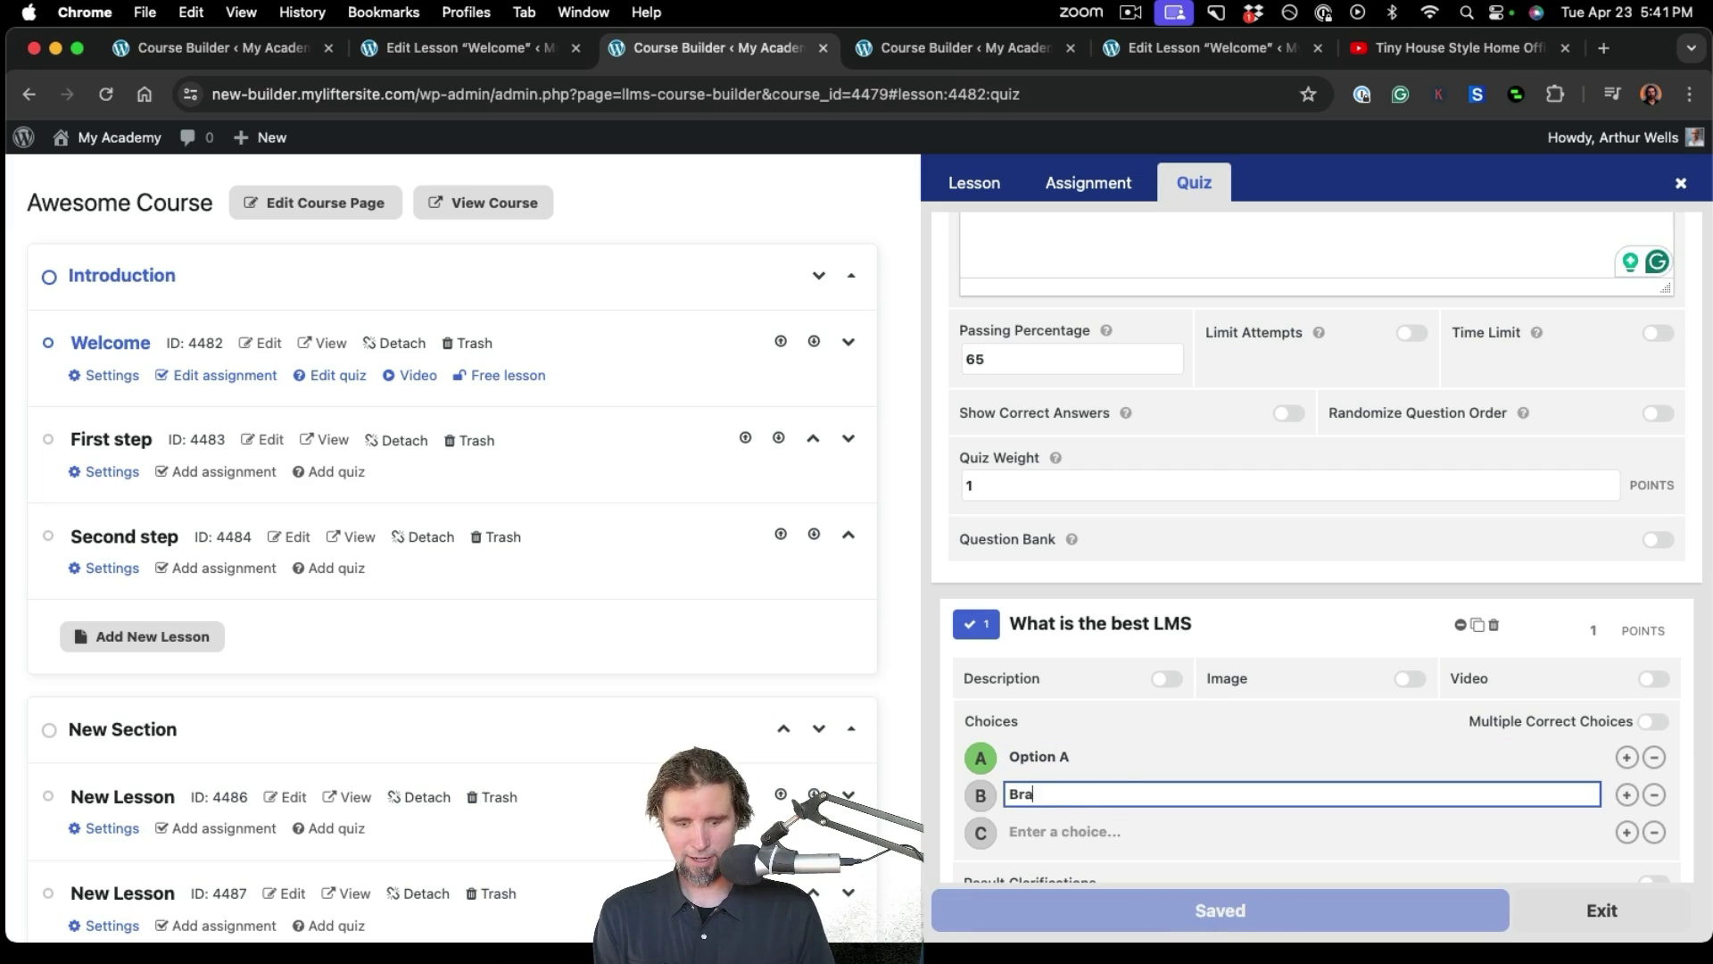
{"action": "type", "text": "nd X"}
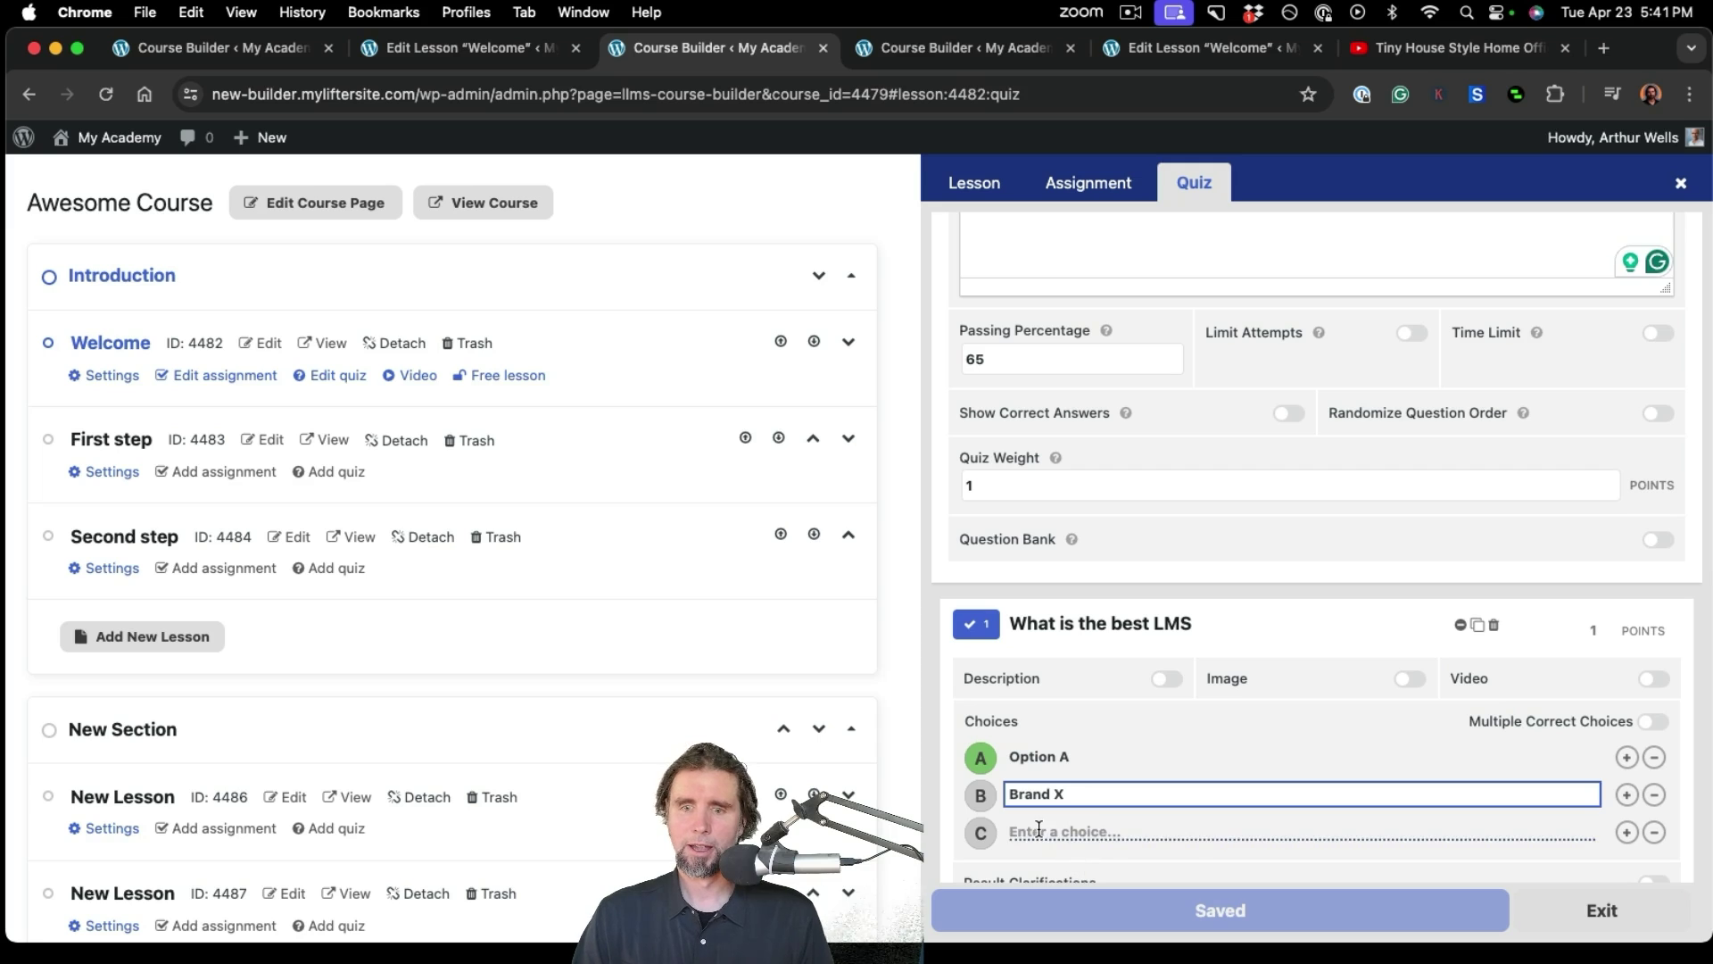
{"action": "left_click", "coordinate": [1038, 829]}
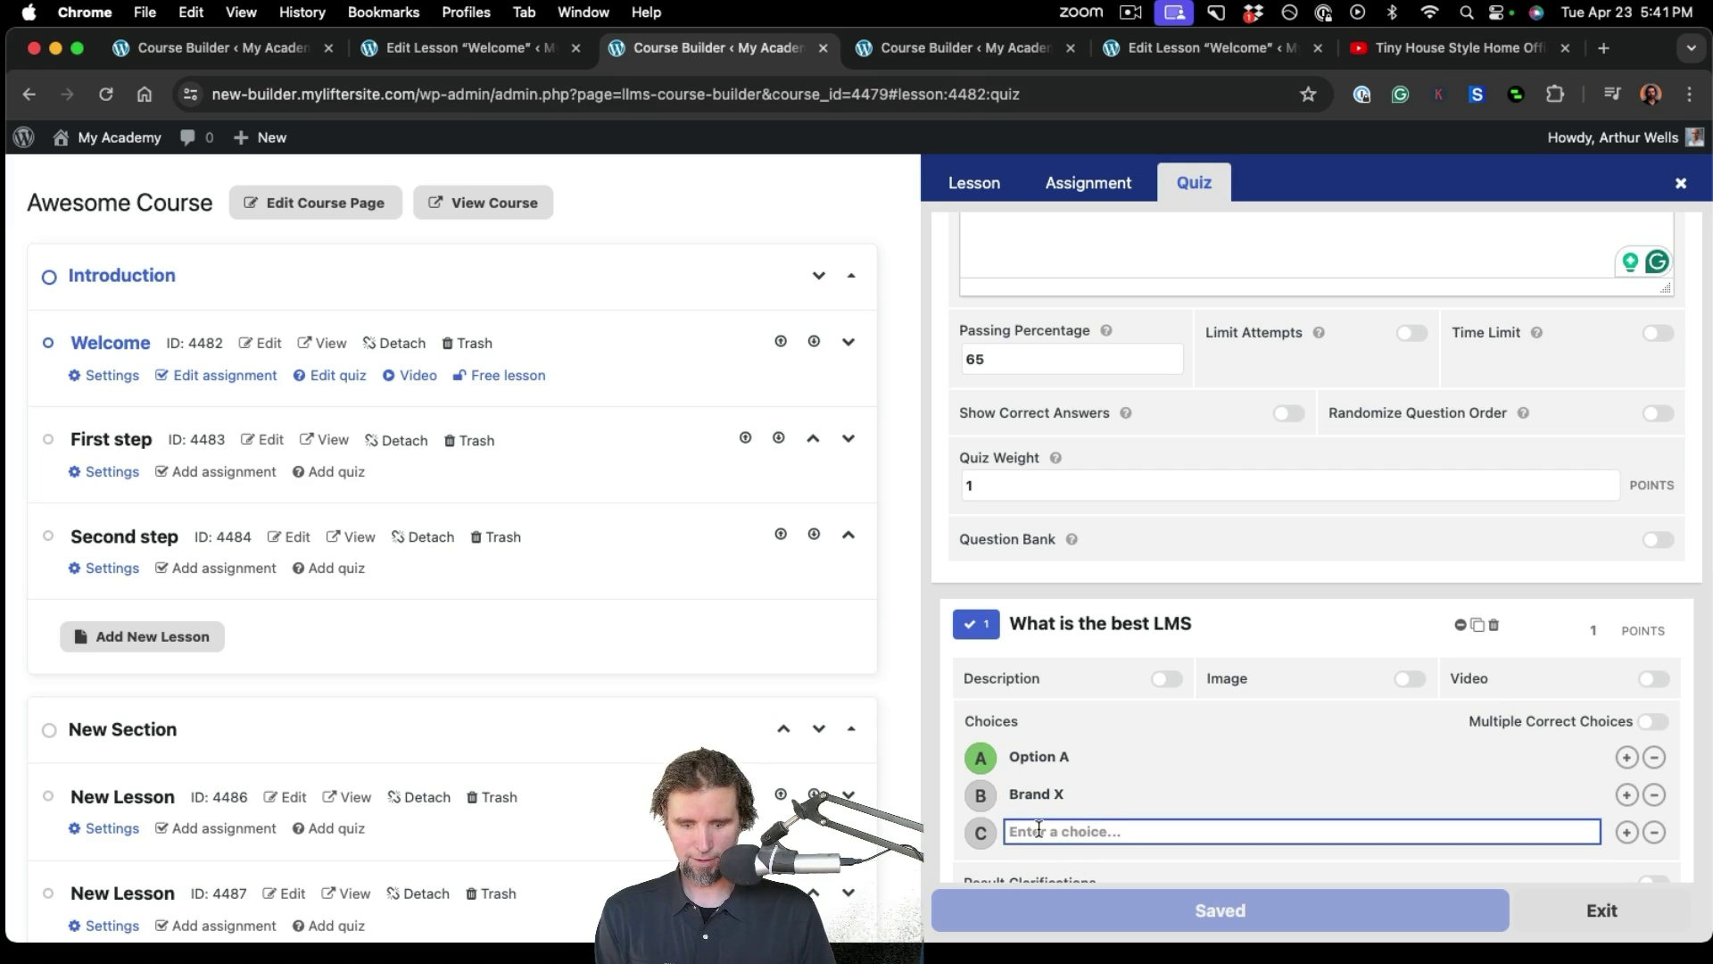
{"action": "type", "text": "LifterLMS"}
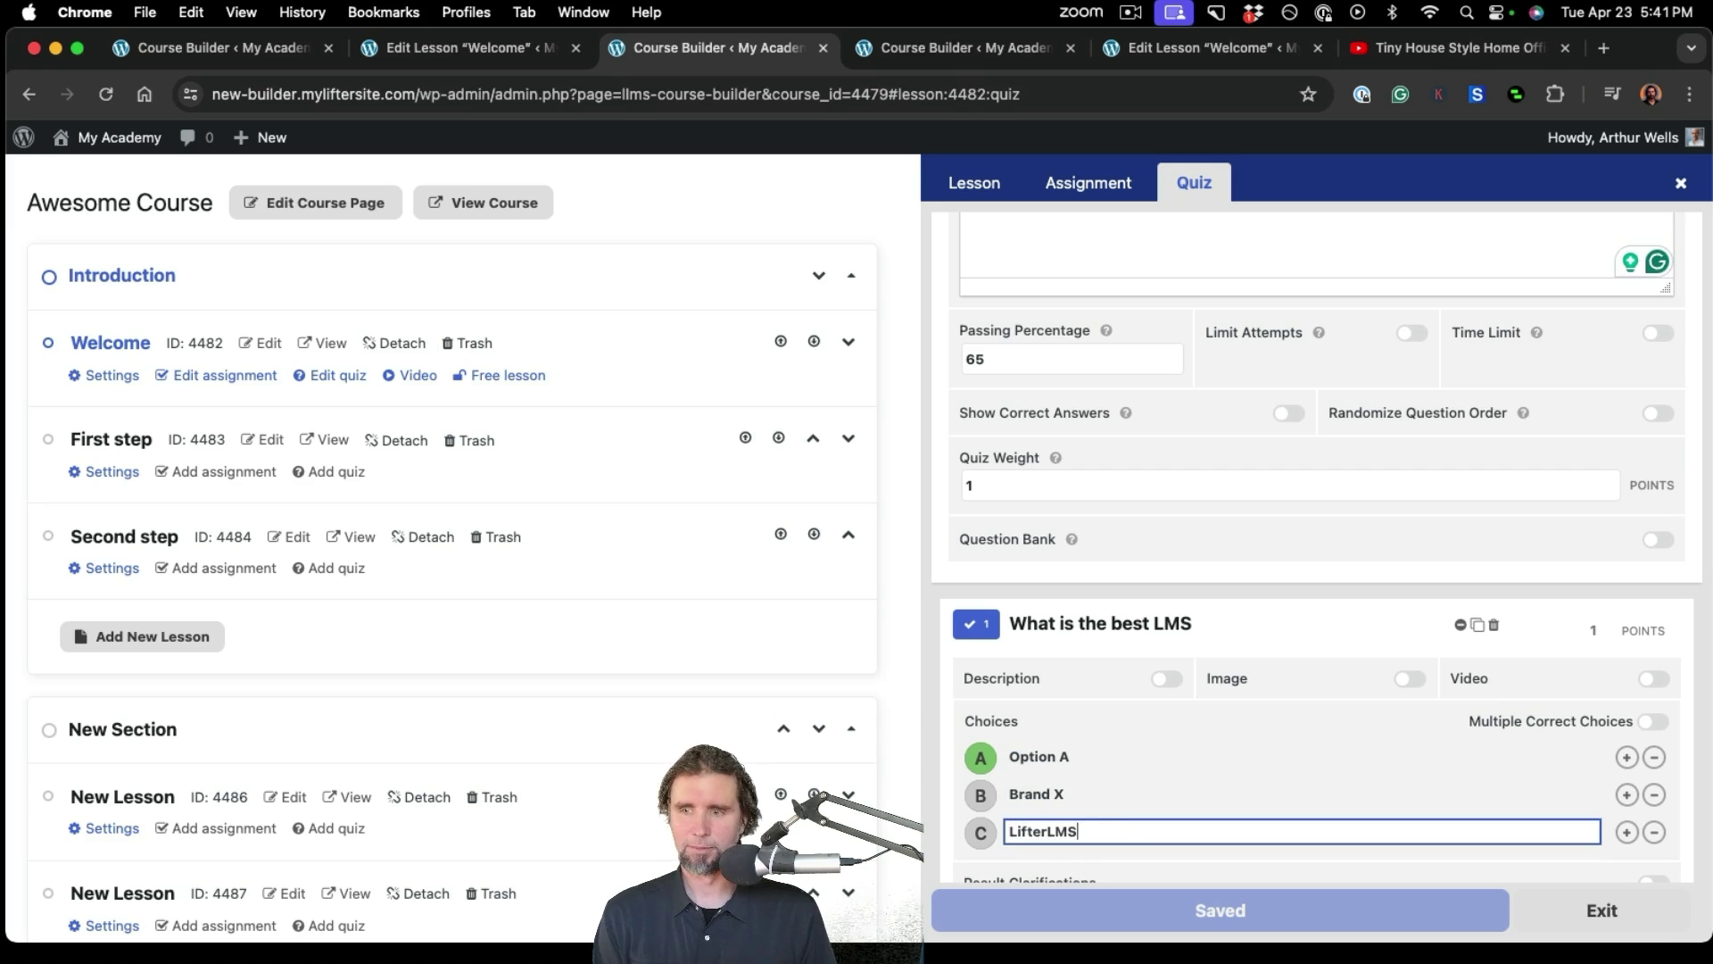
- Mark LifterLMS as the correct answer and enable Result Clarifications
{"action": "left_click", "coordinate": [979, 837]}
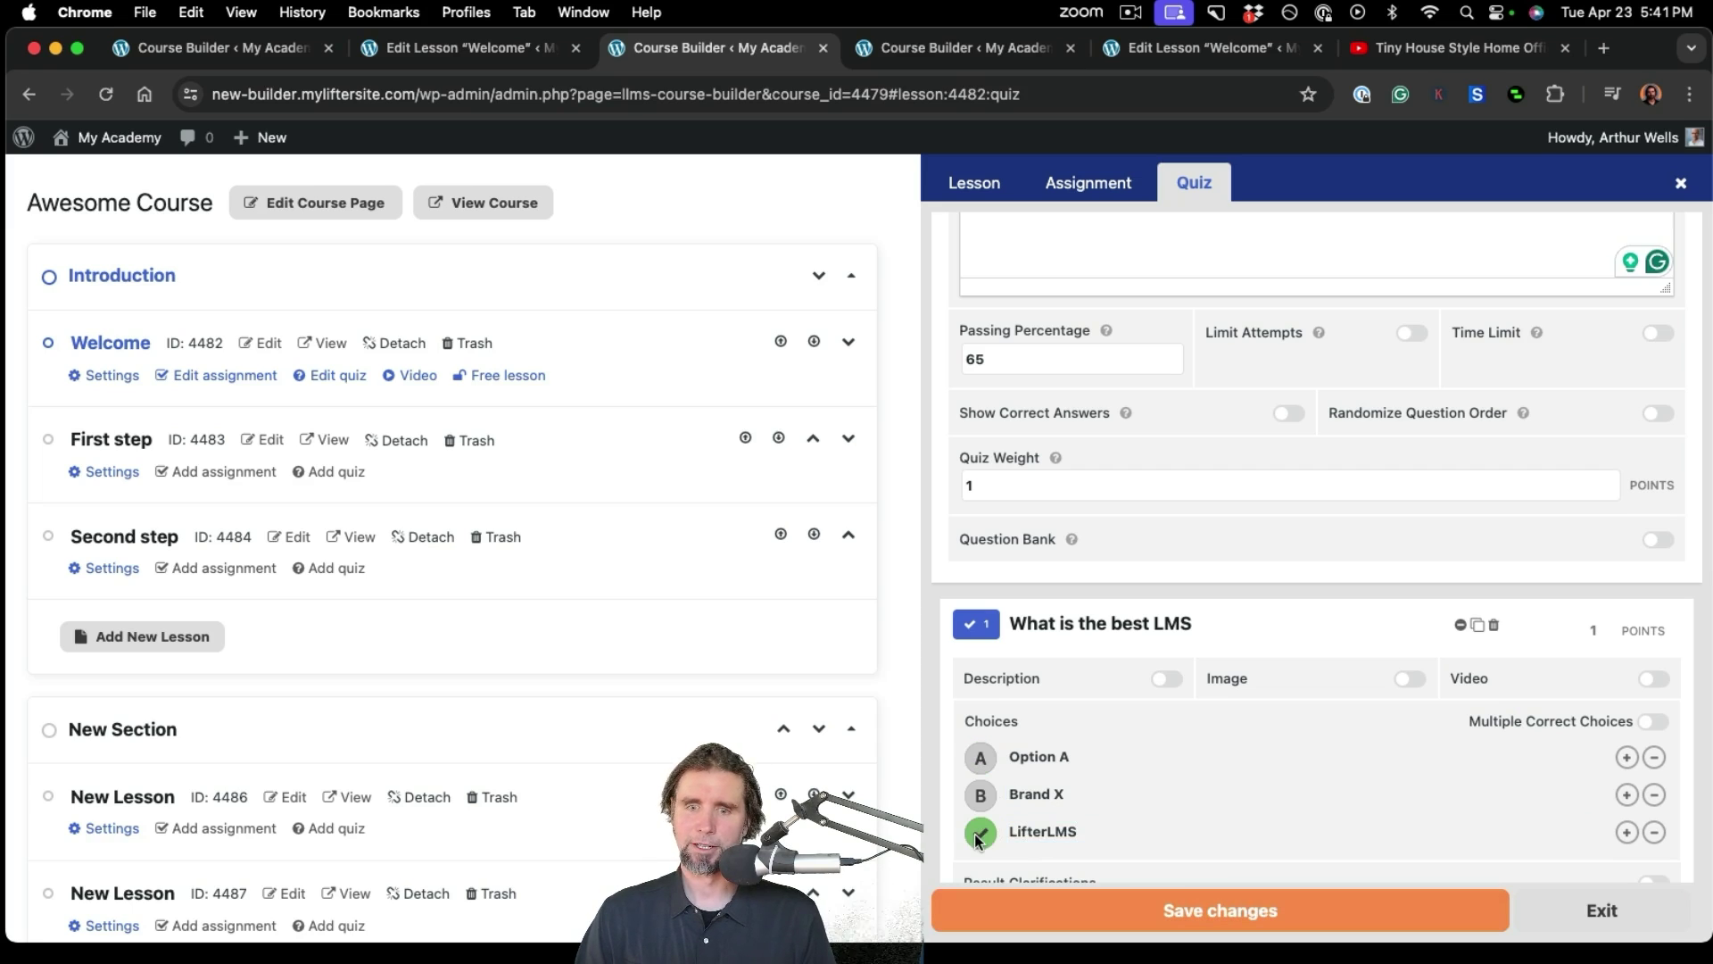
{"action": "scroll", "coordinate": [1251, 703], "scroll_direction": "down", "scroll_amount": 2}
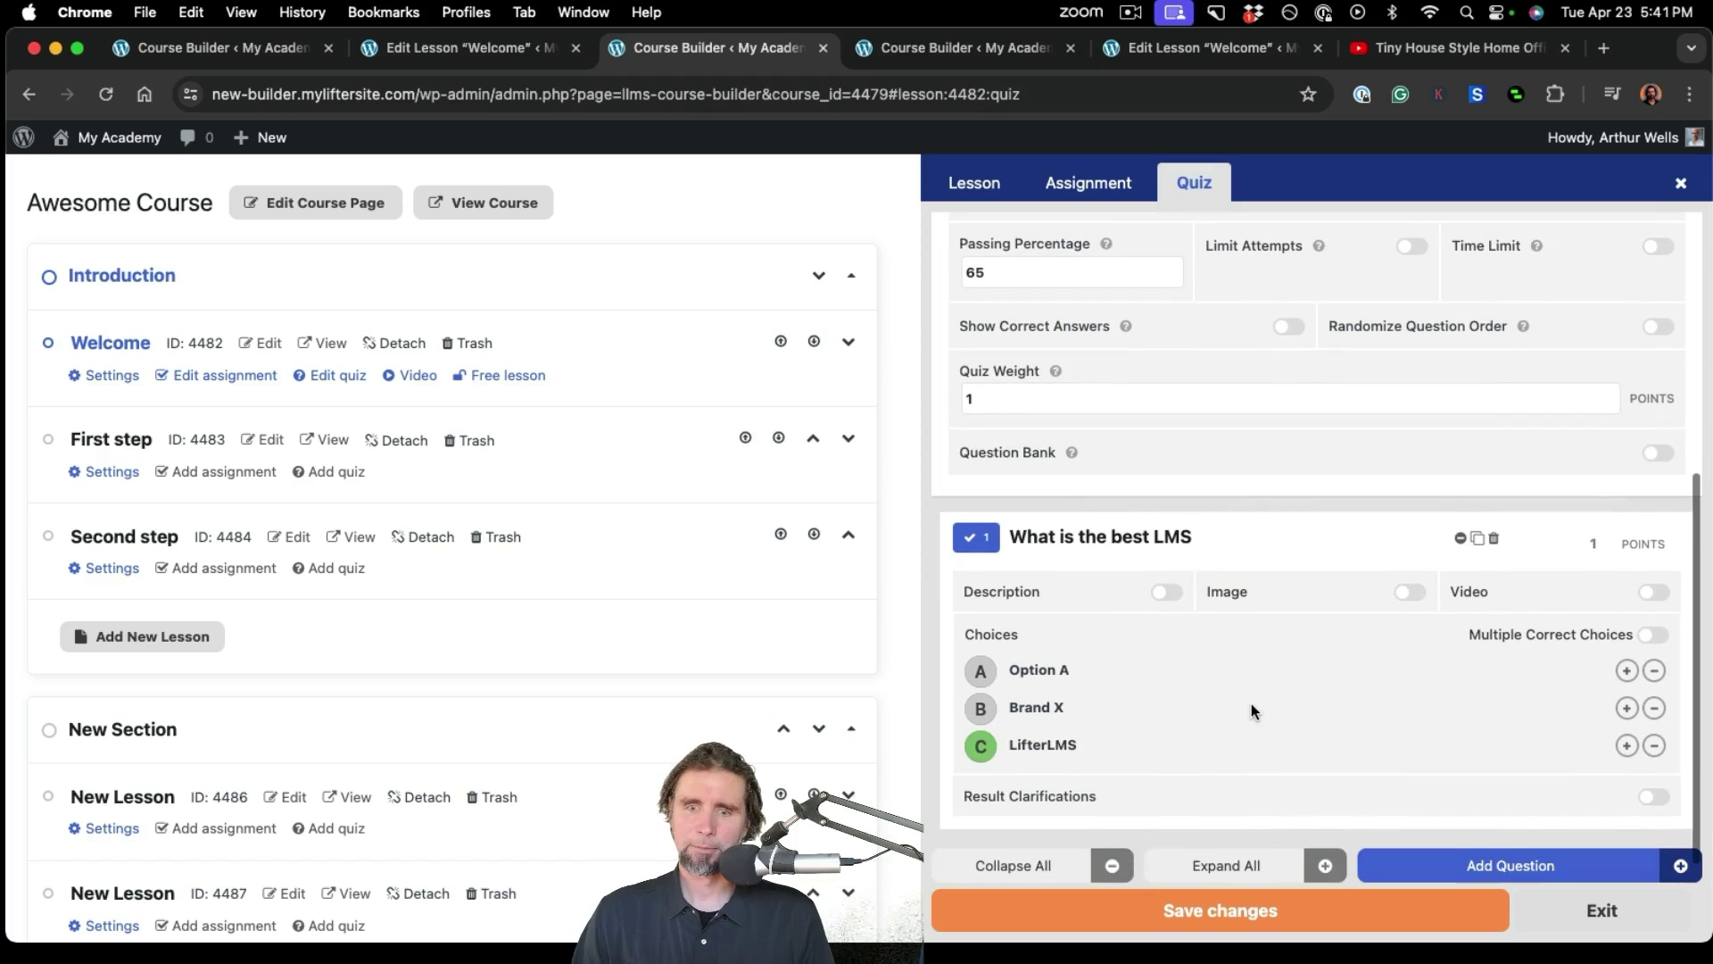
{"action": "left_click", "coordinate": [1653, 796]}
{"action": "scroll", "coordinate": [1432, 761], "scroll_direction": "down", "scroll_amount": 1}
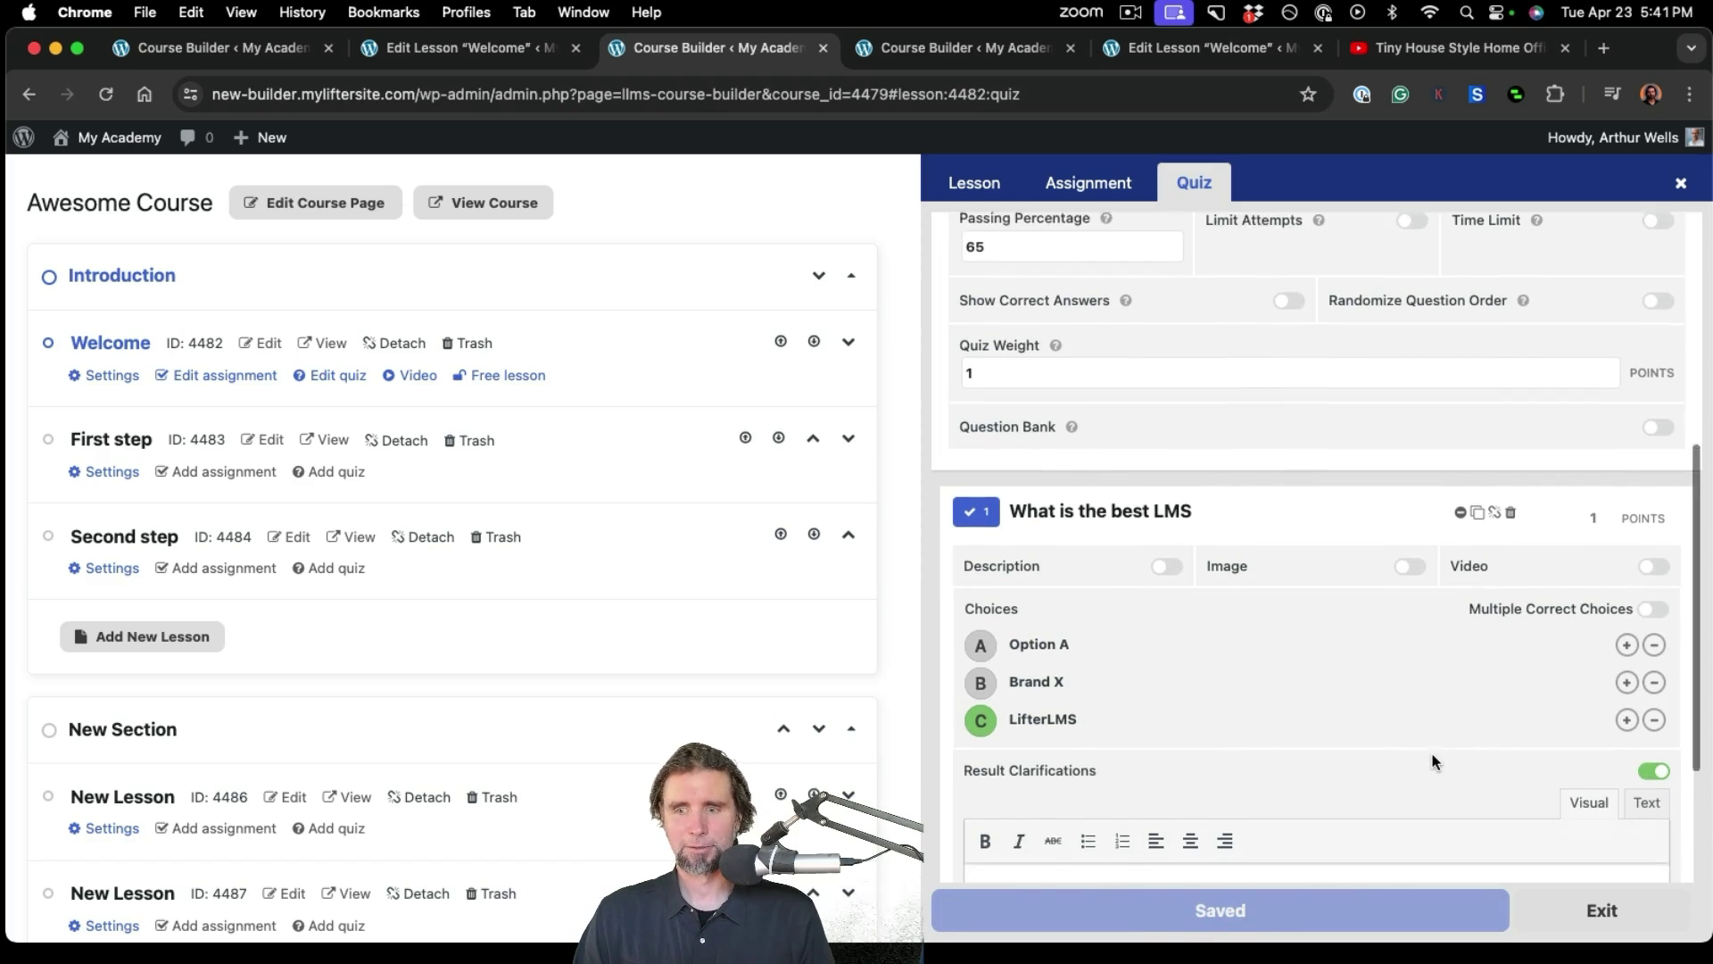
{"action": "scroll", "coordinate": [1432, 761], "scroll_direction": "down", "scroll_amount": 4}
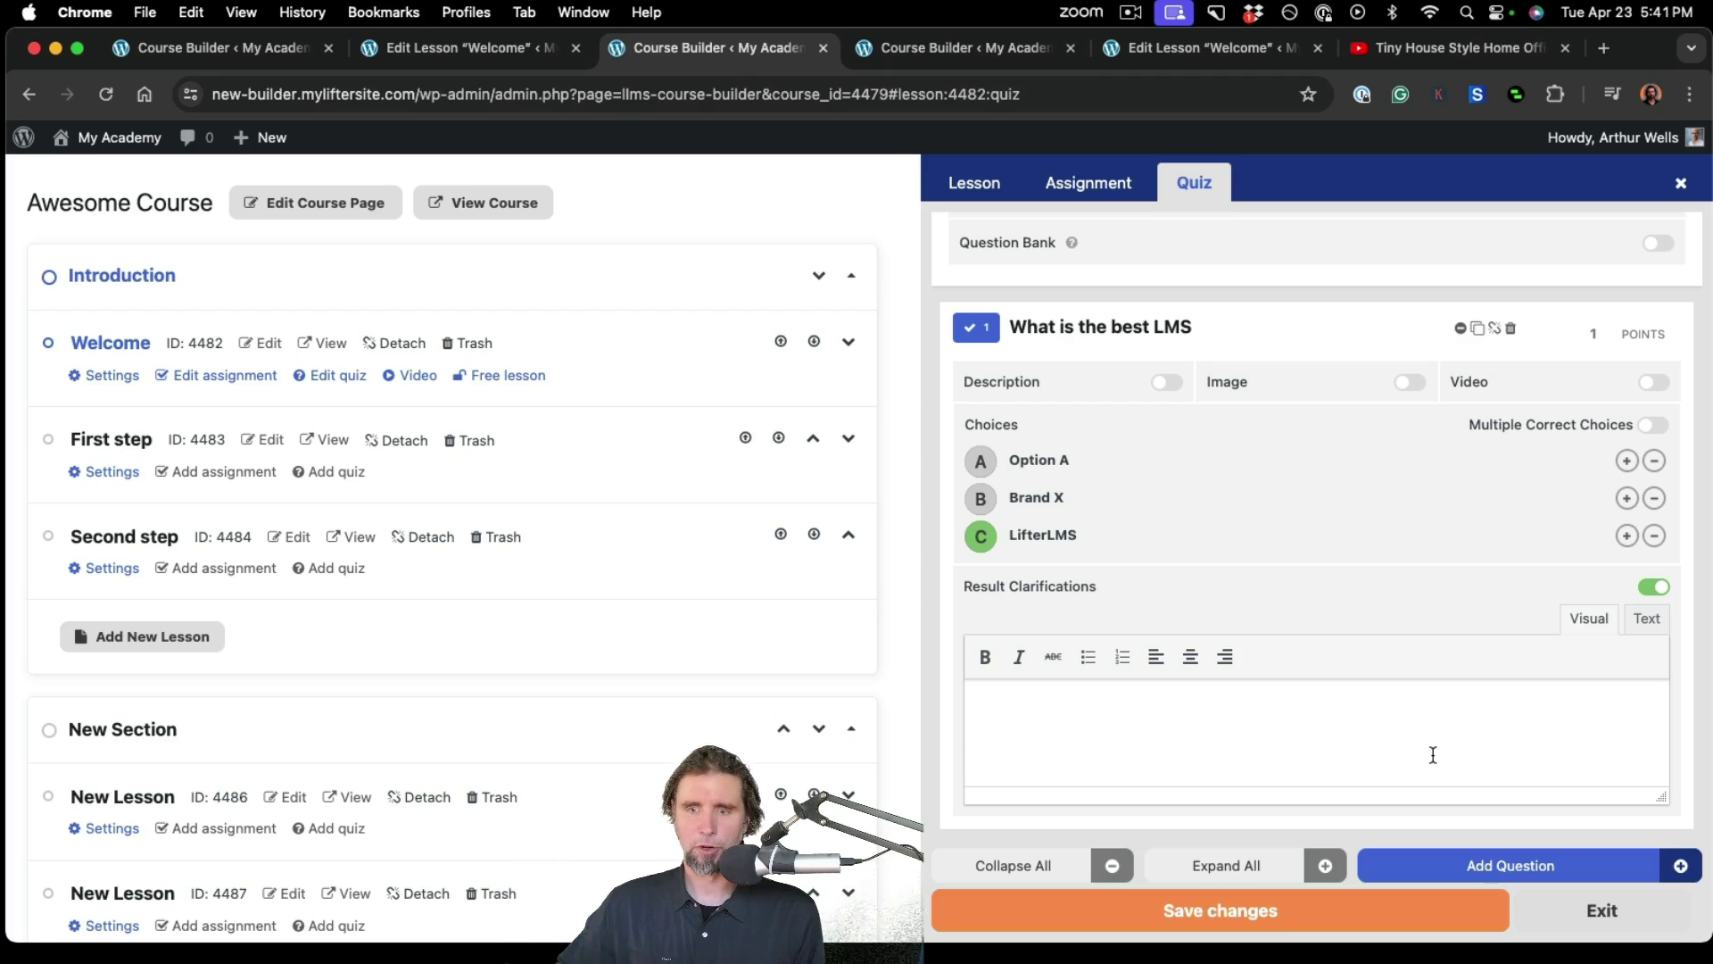
- Save the Welcome quiz, reopen it for editing, and bring up the Add Question type chooser
{"action": "left_click", "coordinate": [1240, 921]}
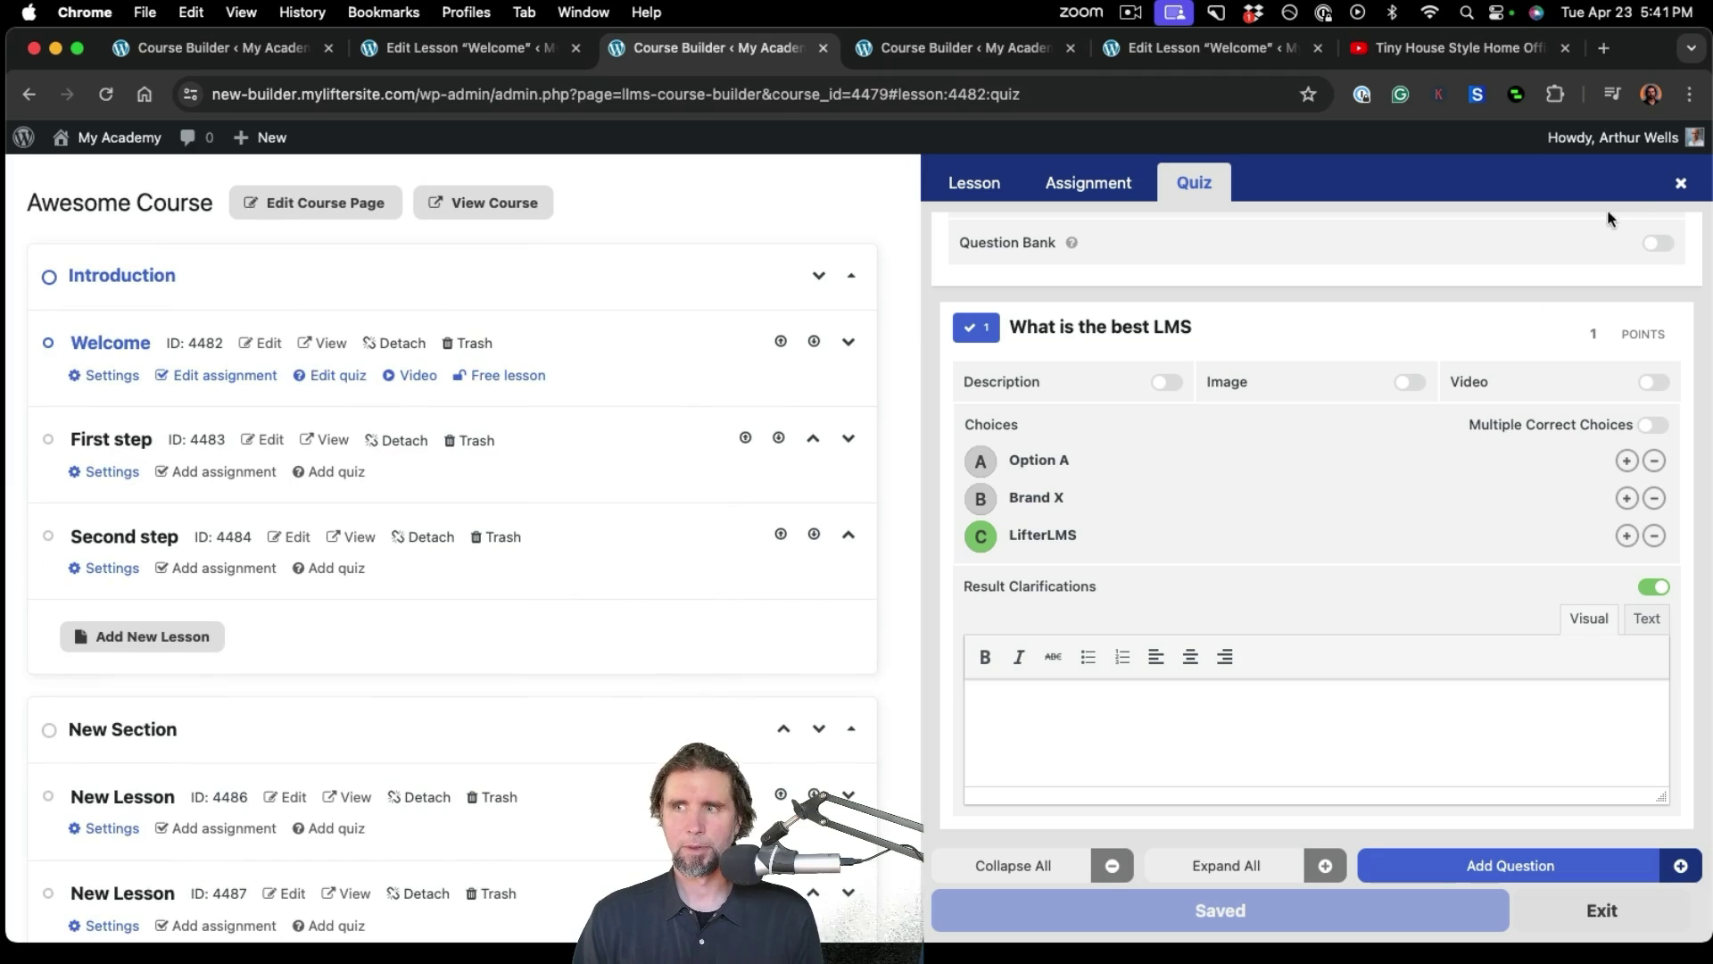
{"action": "left_click", "coordinate": [1681, 183]}
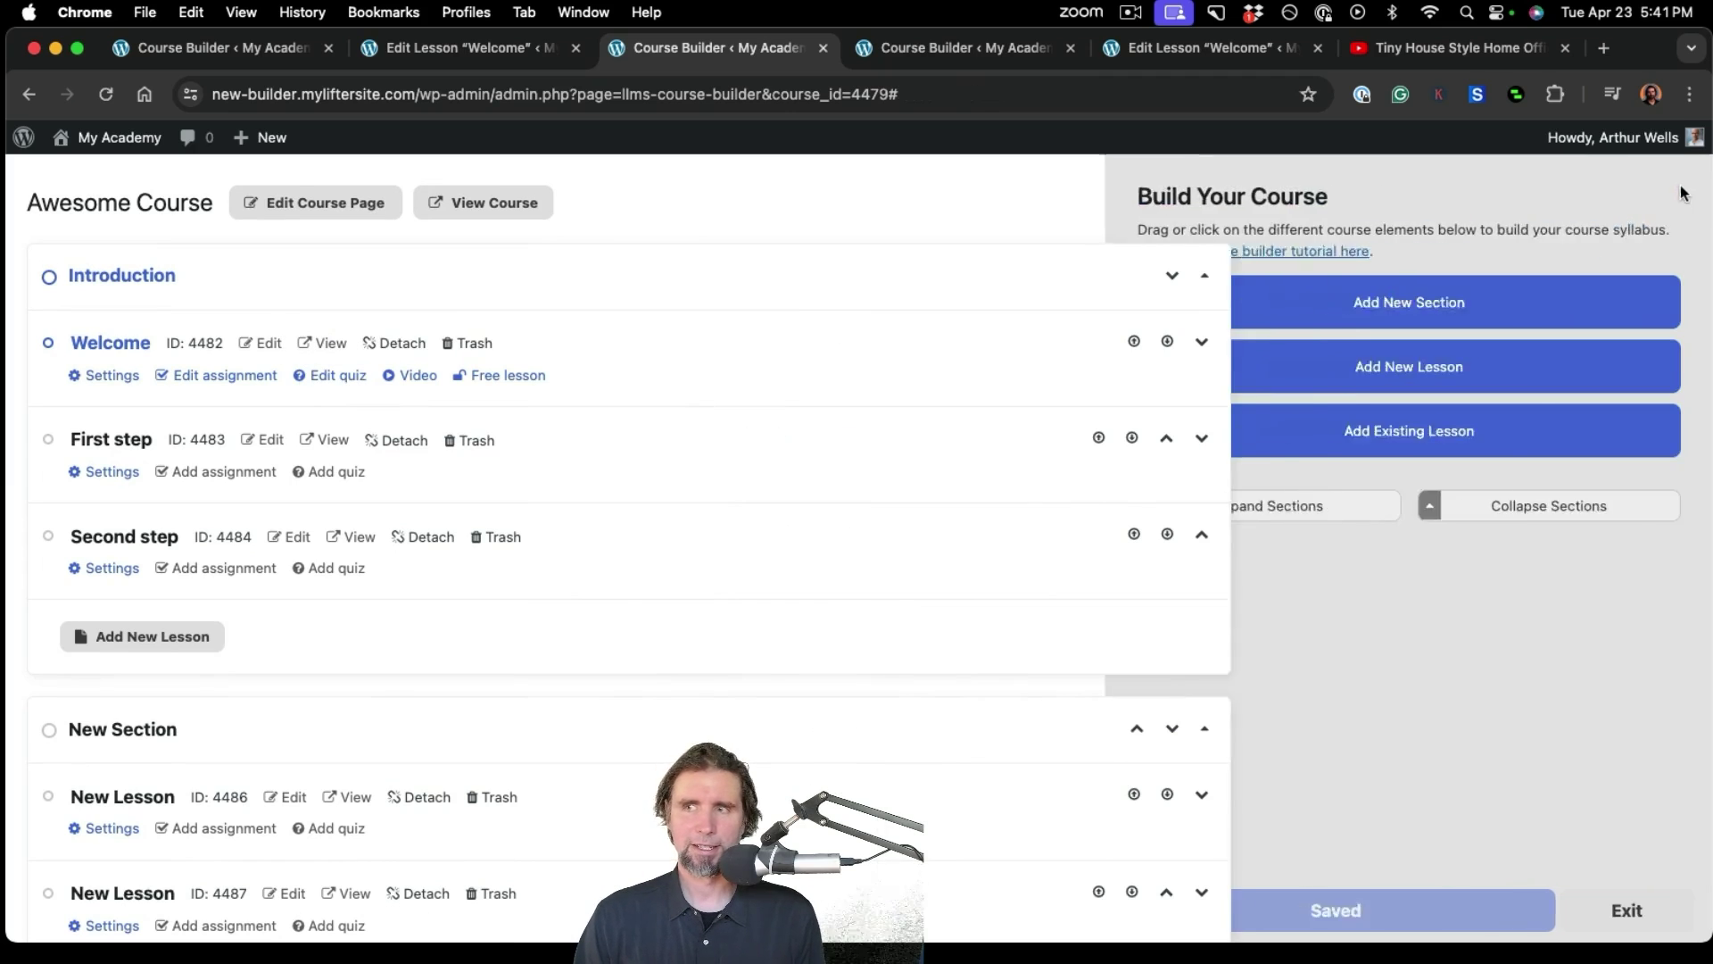
{"action": "left_click", "coordinate": [335, 384]}
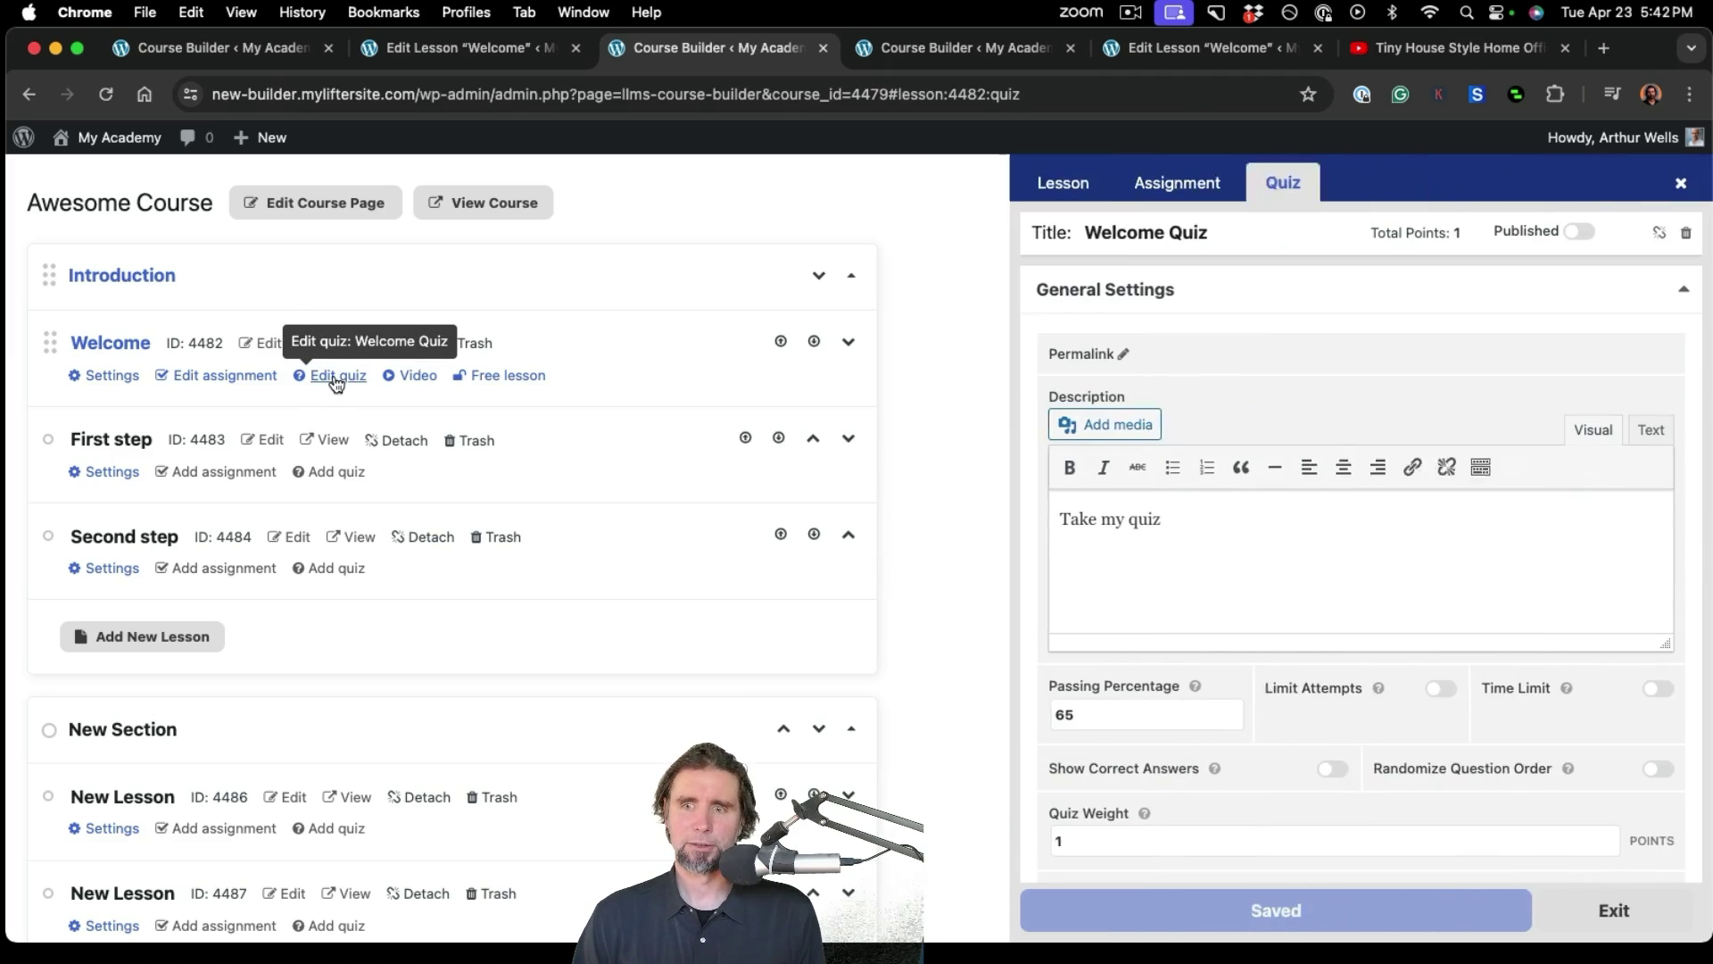
{"action": "scroll", "coordinate": [1301, 759], "scroll_direction": "down", "scroll_amount": 5}
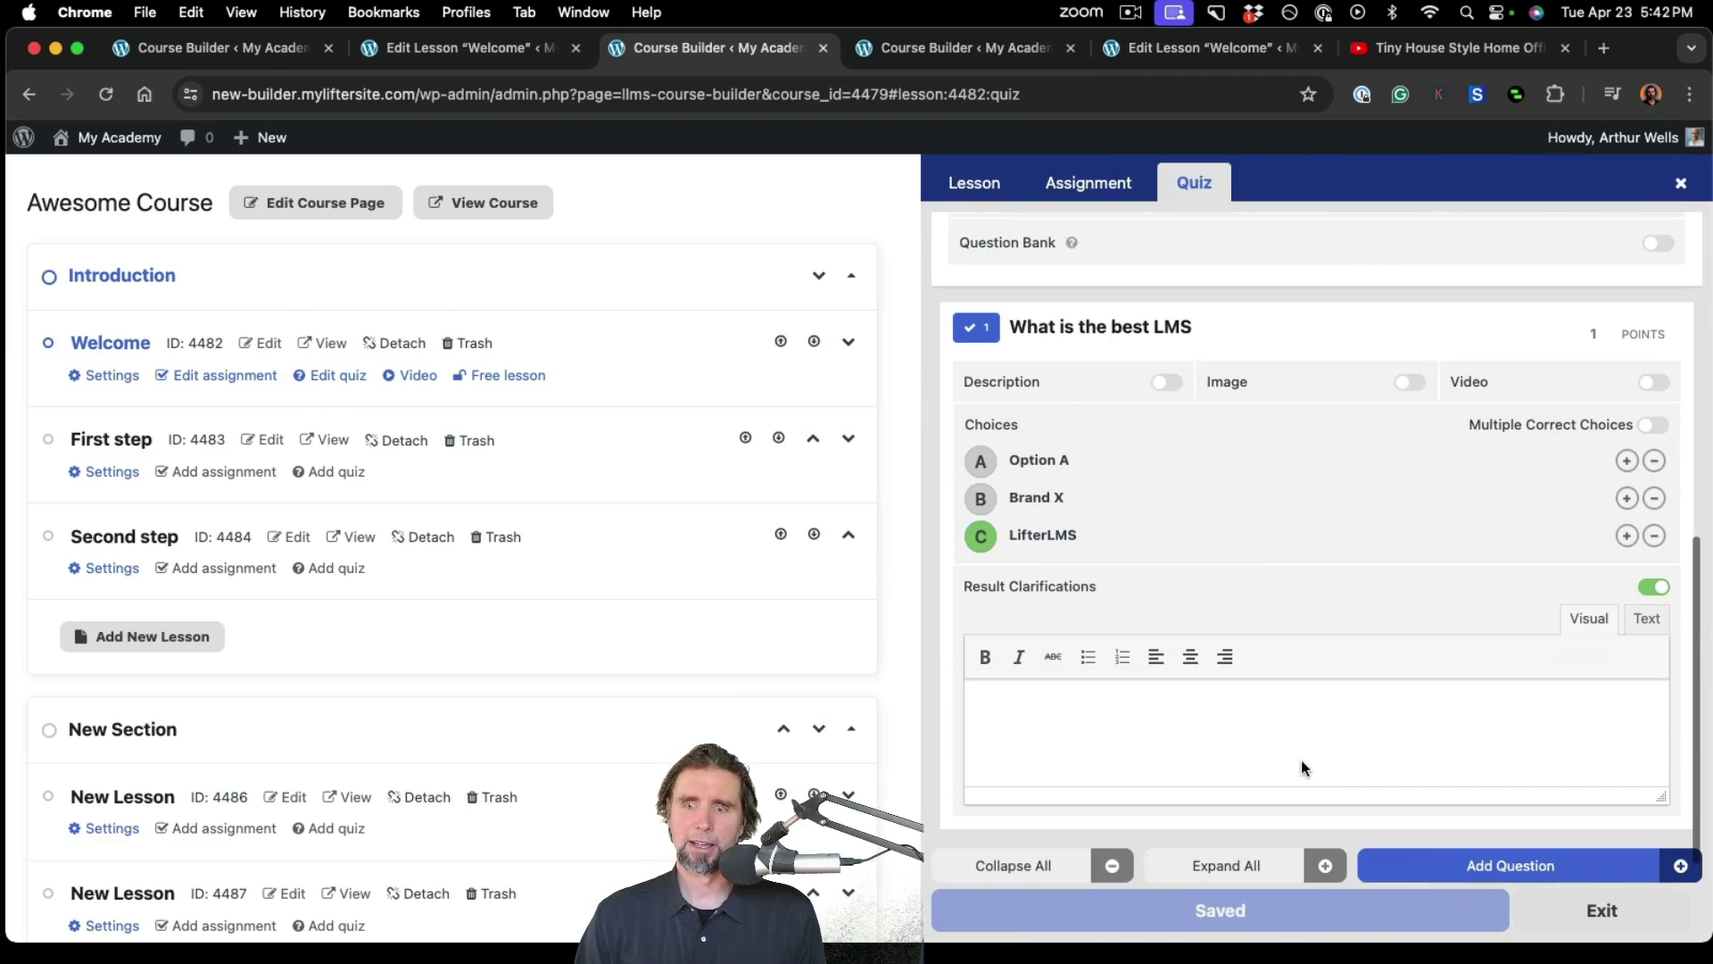
{"action": "left_click", "coordinate": [1423, 865]}
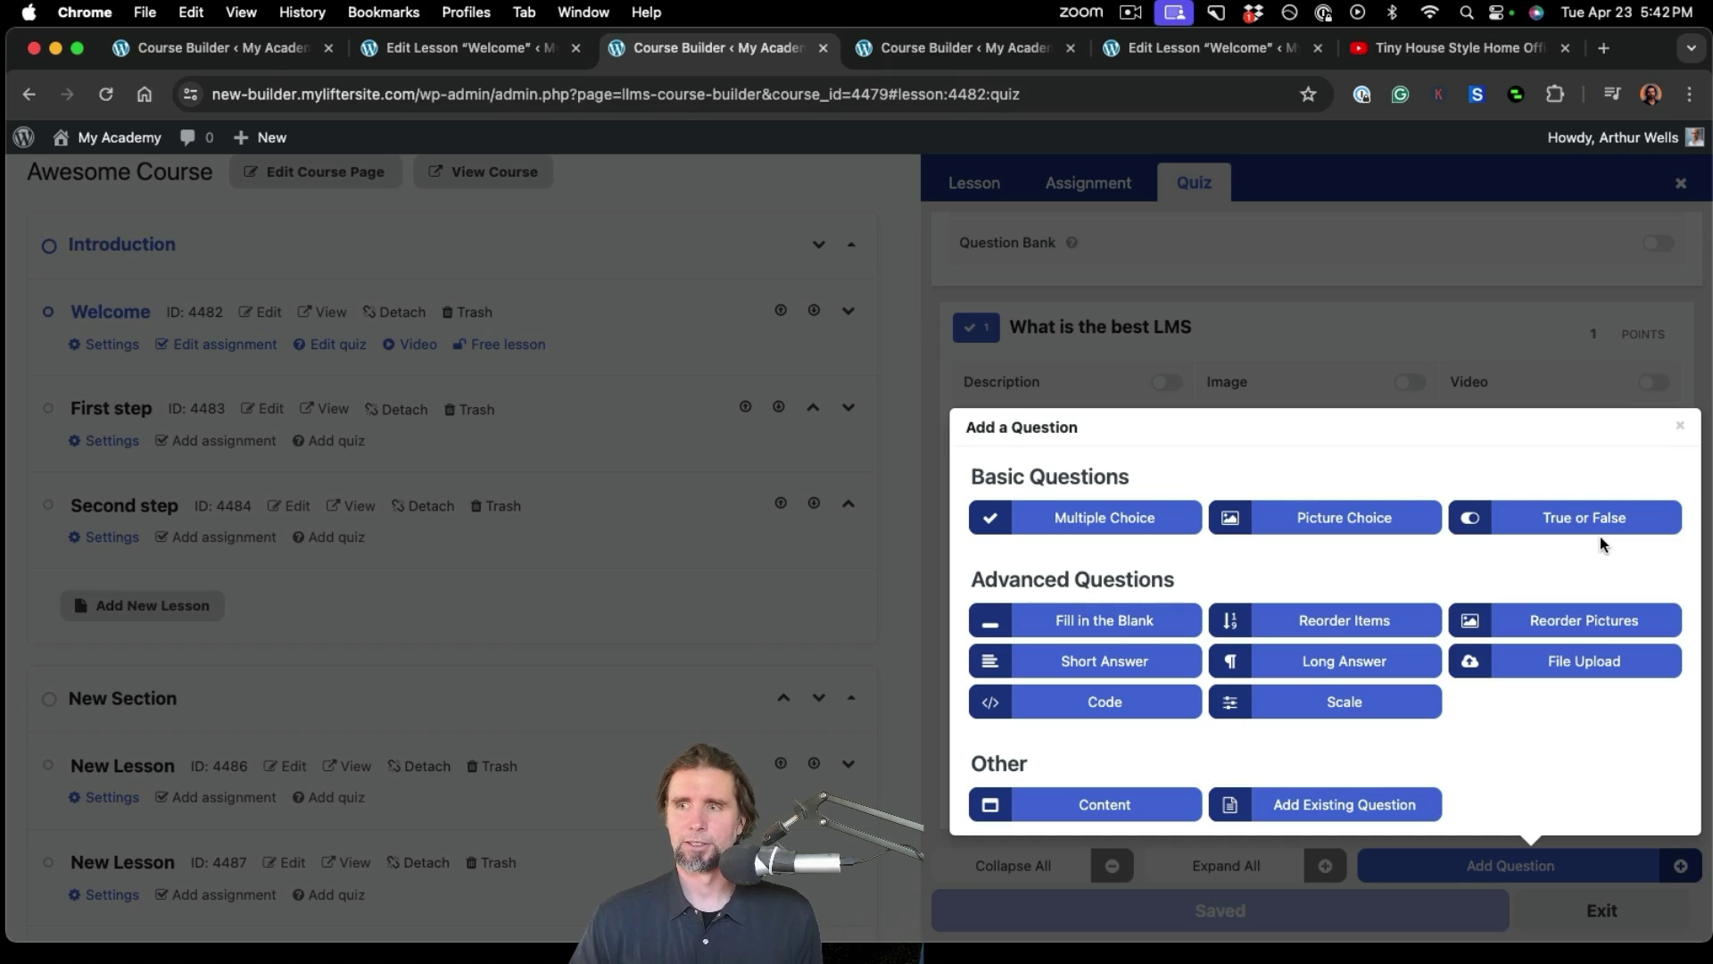
- Close the Add a Question chooser, leaving only the 'What is the best LMS' question
{"action": "left_click", "coordinate": [1681, 428]}
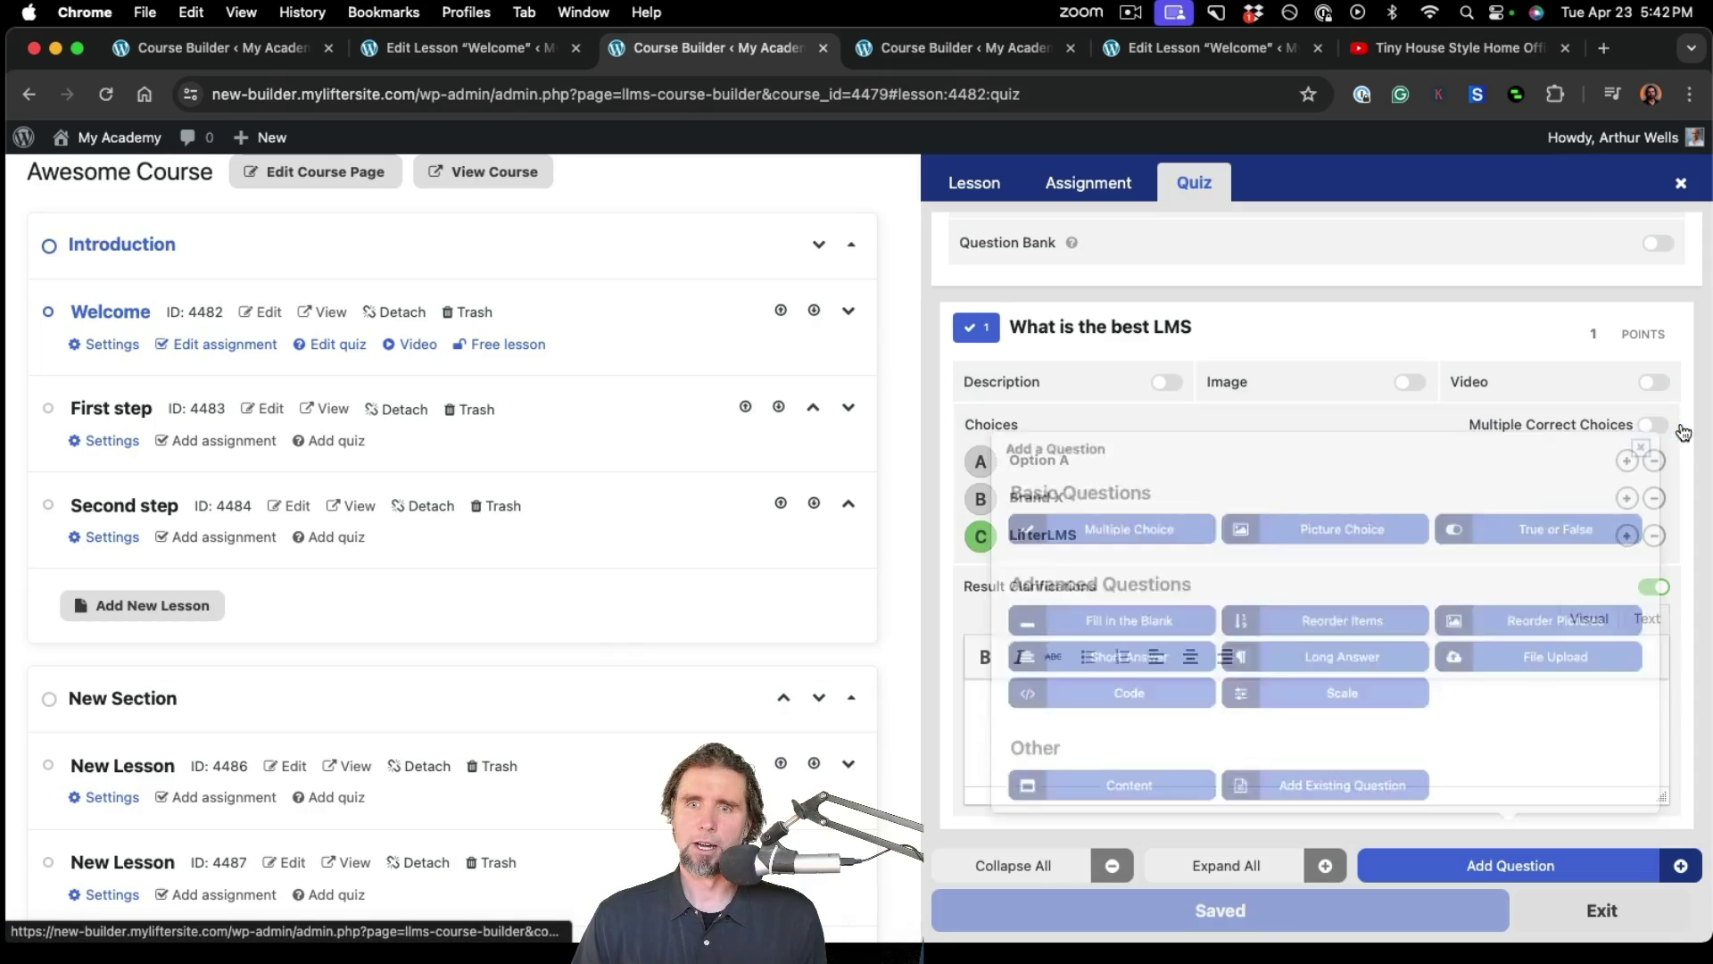
{"action": "left_click", "coordinate": [1443, 864]}
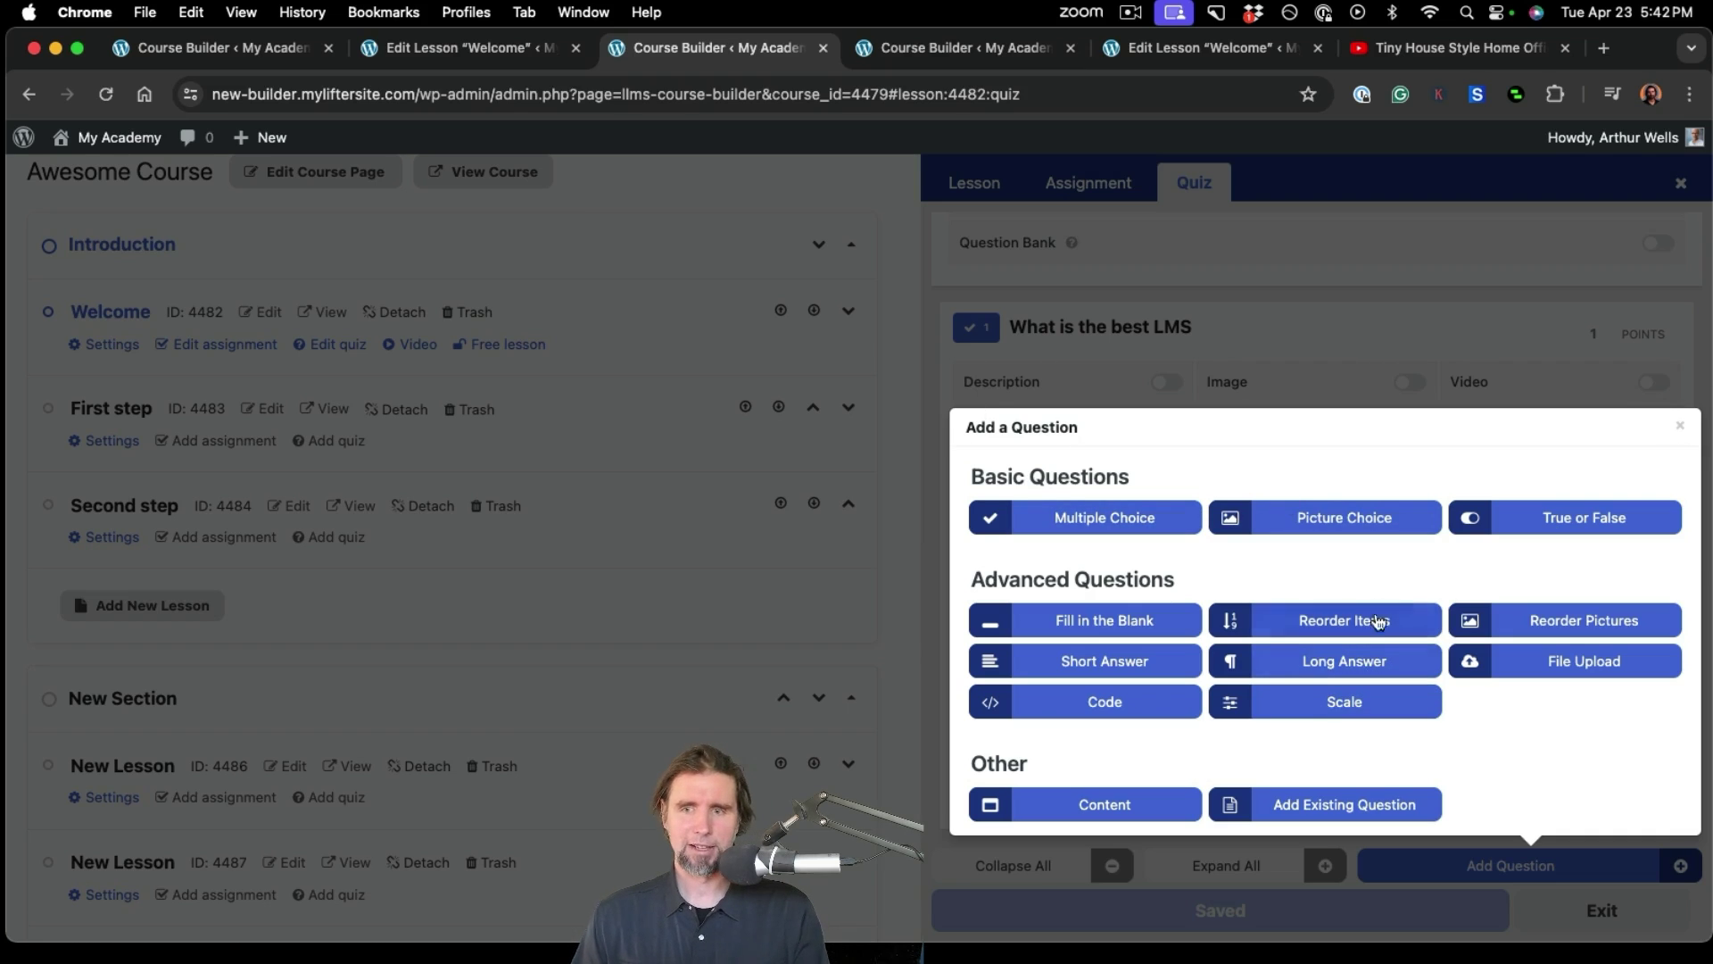
{"action": "left_click", "coordinate": [1680, 428]}
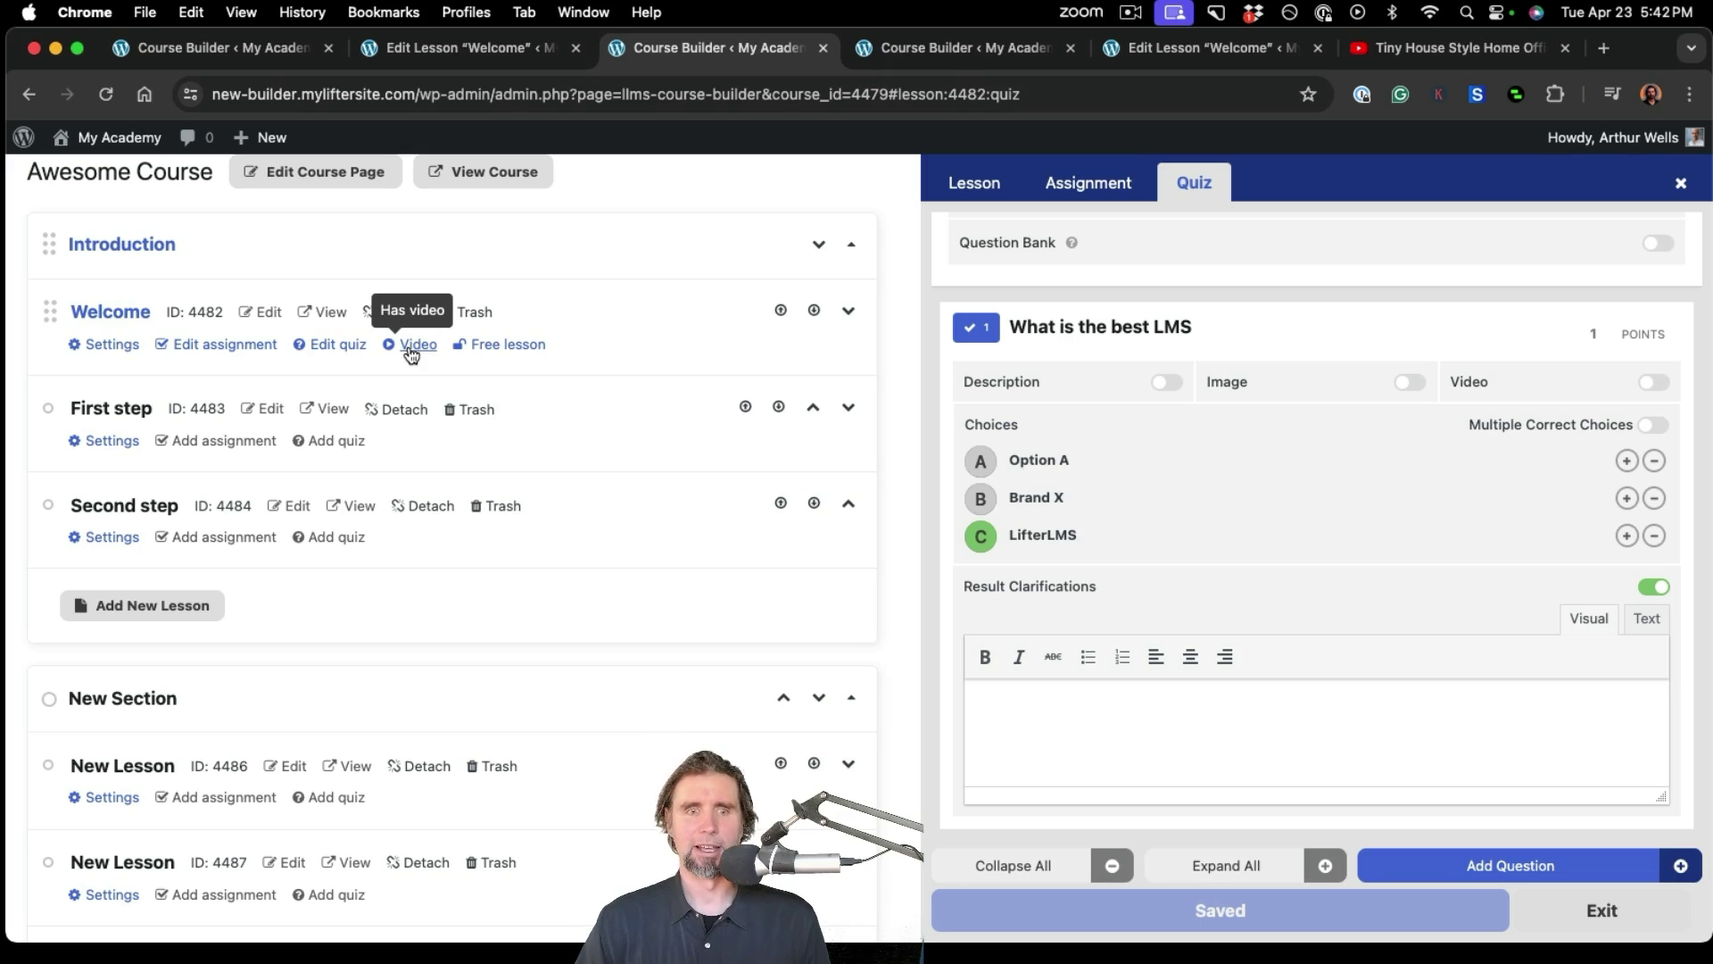
{"action": "scroll", "coordinate": [505, 714], "scroll_direction": "down", "scroll_amount": 8}
{"action": "scroll", "coordinate": [505, 713], "scroll_direction": "up", "scroll_amount": 6}
{"action": "scroll", "coordinate": [505, 709], "scroll_direction": "up", "scroll_amount": 3}
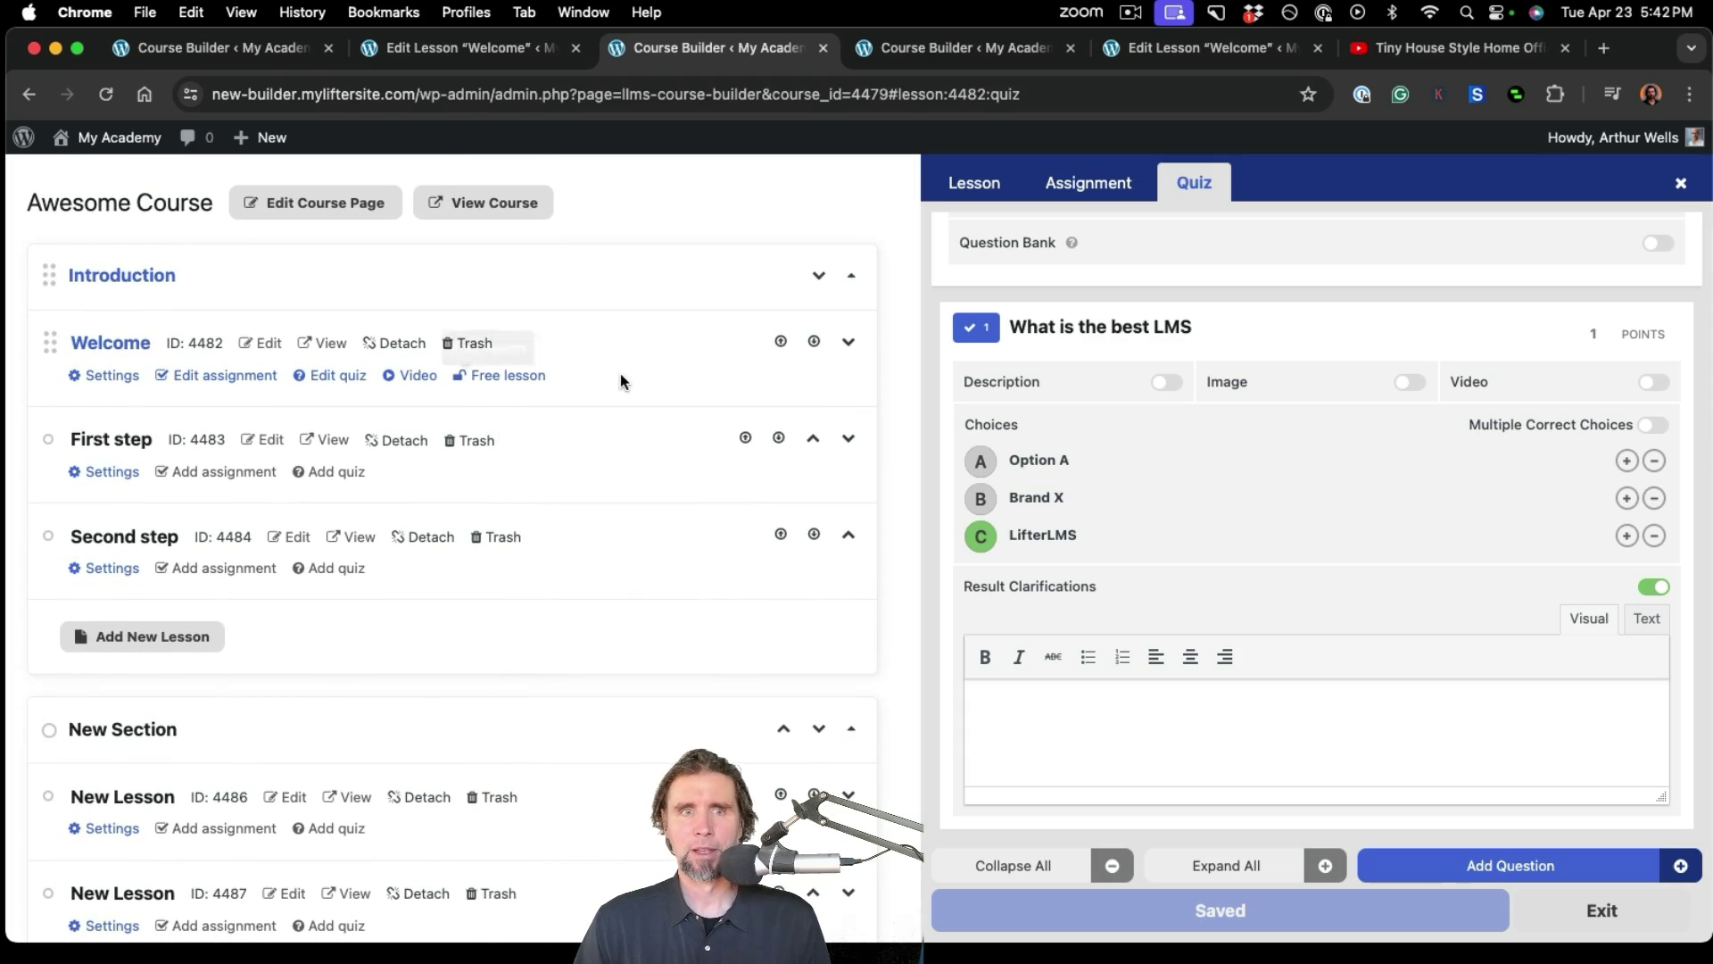
- Go from the live Awesome Course page through the Welcome lesson to its quiz
{"action": "left_click", "coordinate": [482, 203]}
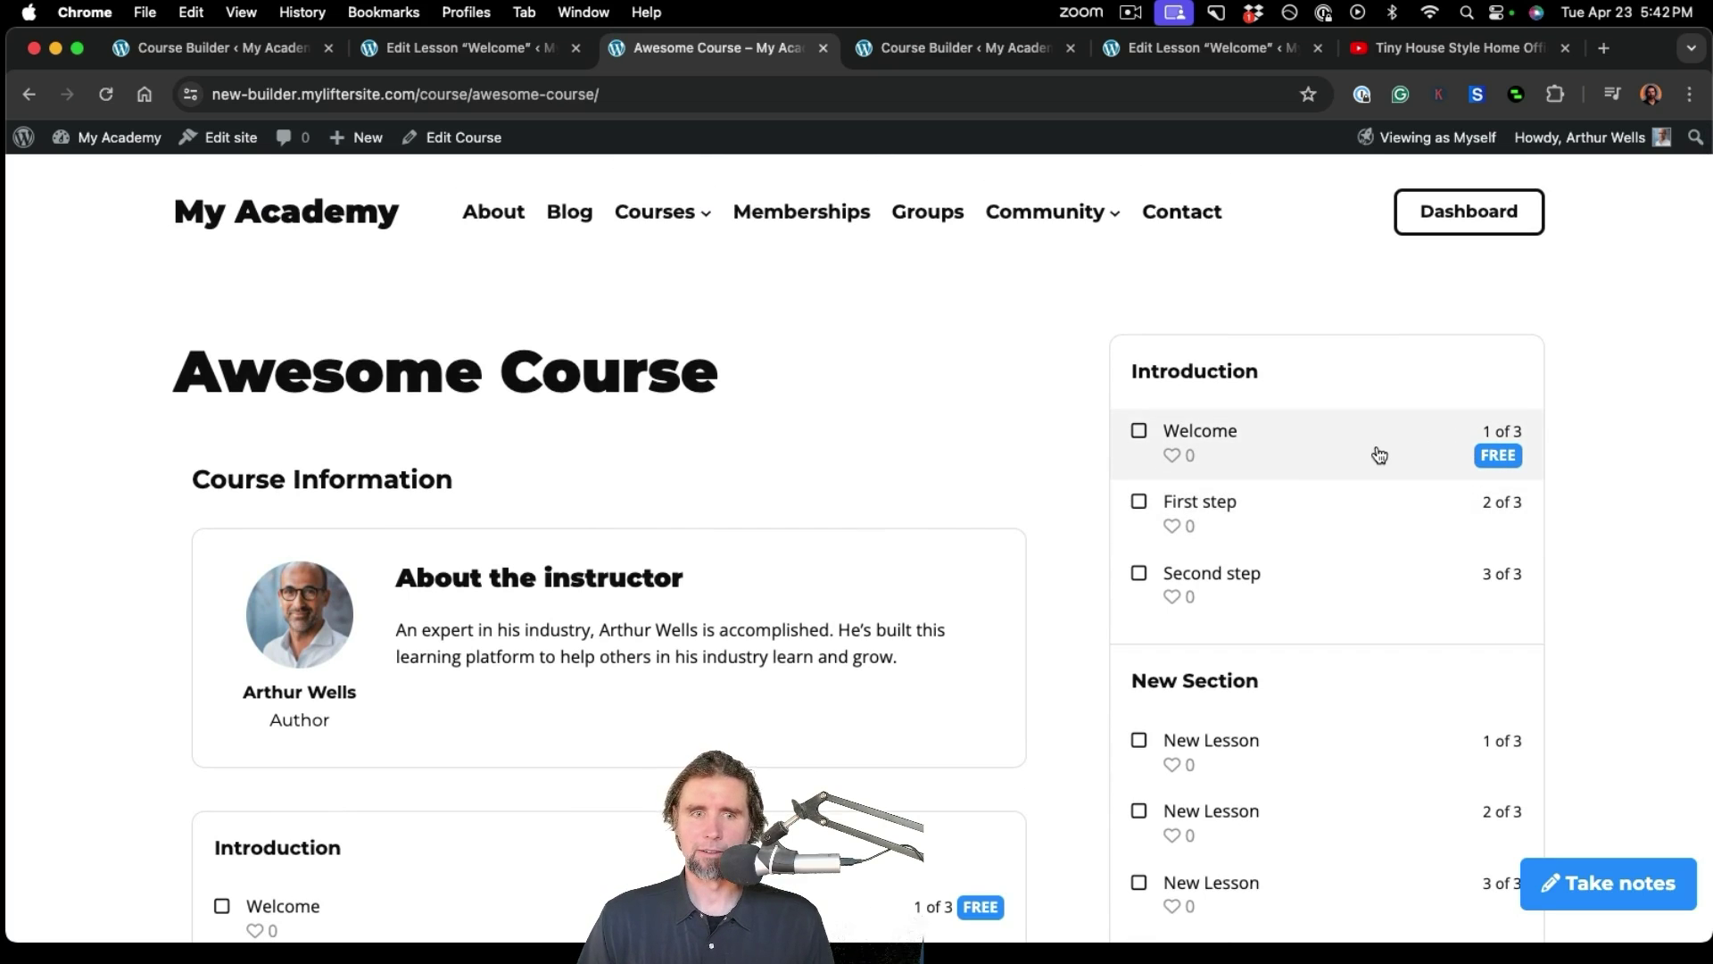
{"action": "left_click", "coordinate": [1378, 454]}
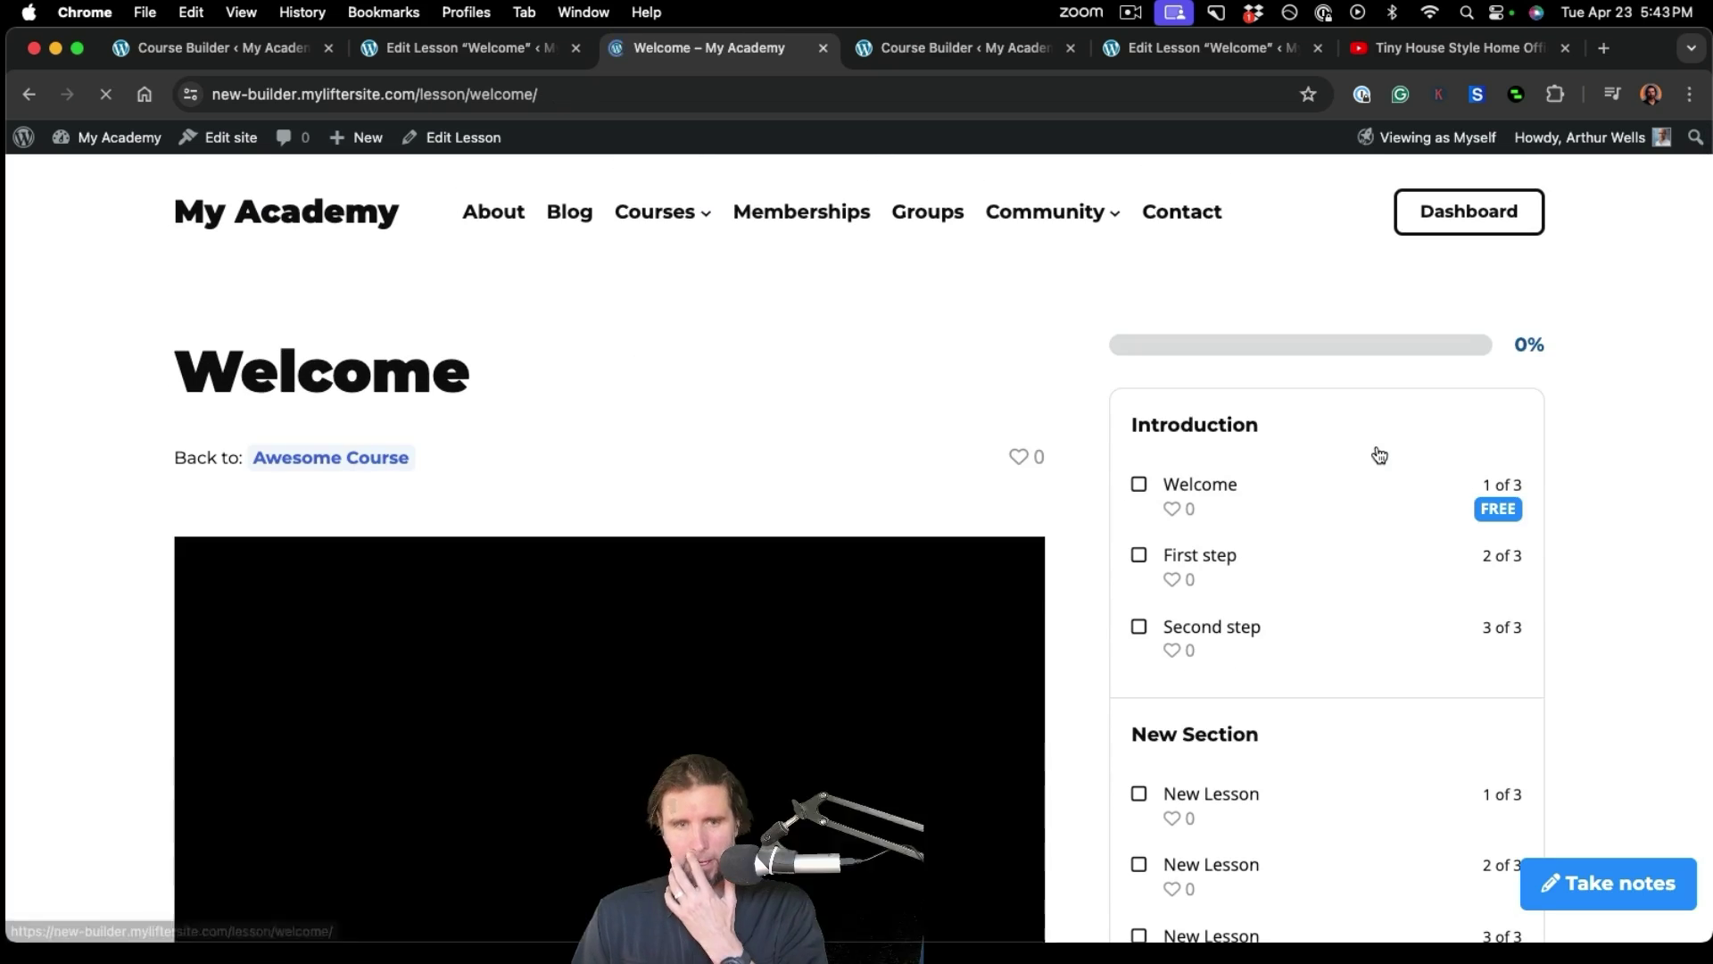
{"action": "scroll", "coordinate": [931, 482], "scroll_direction": "down", "scroll_amount": 6}
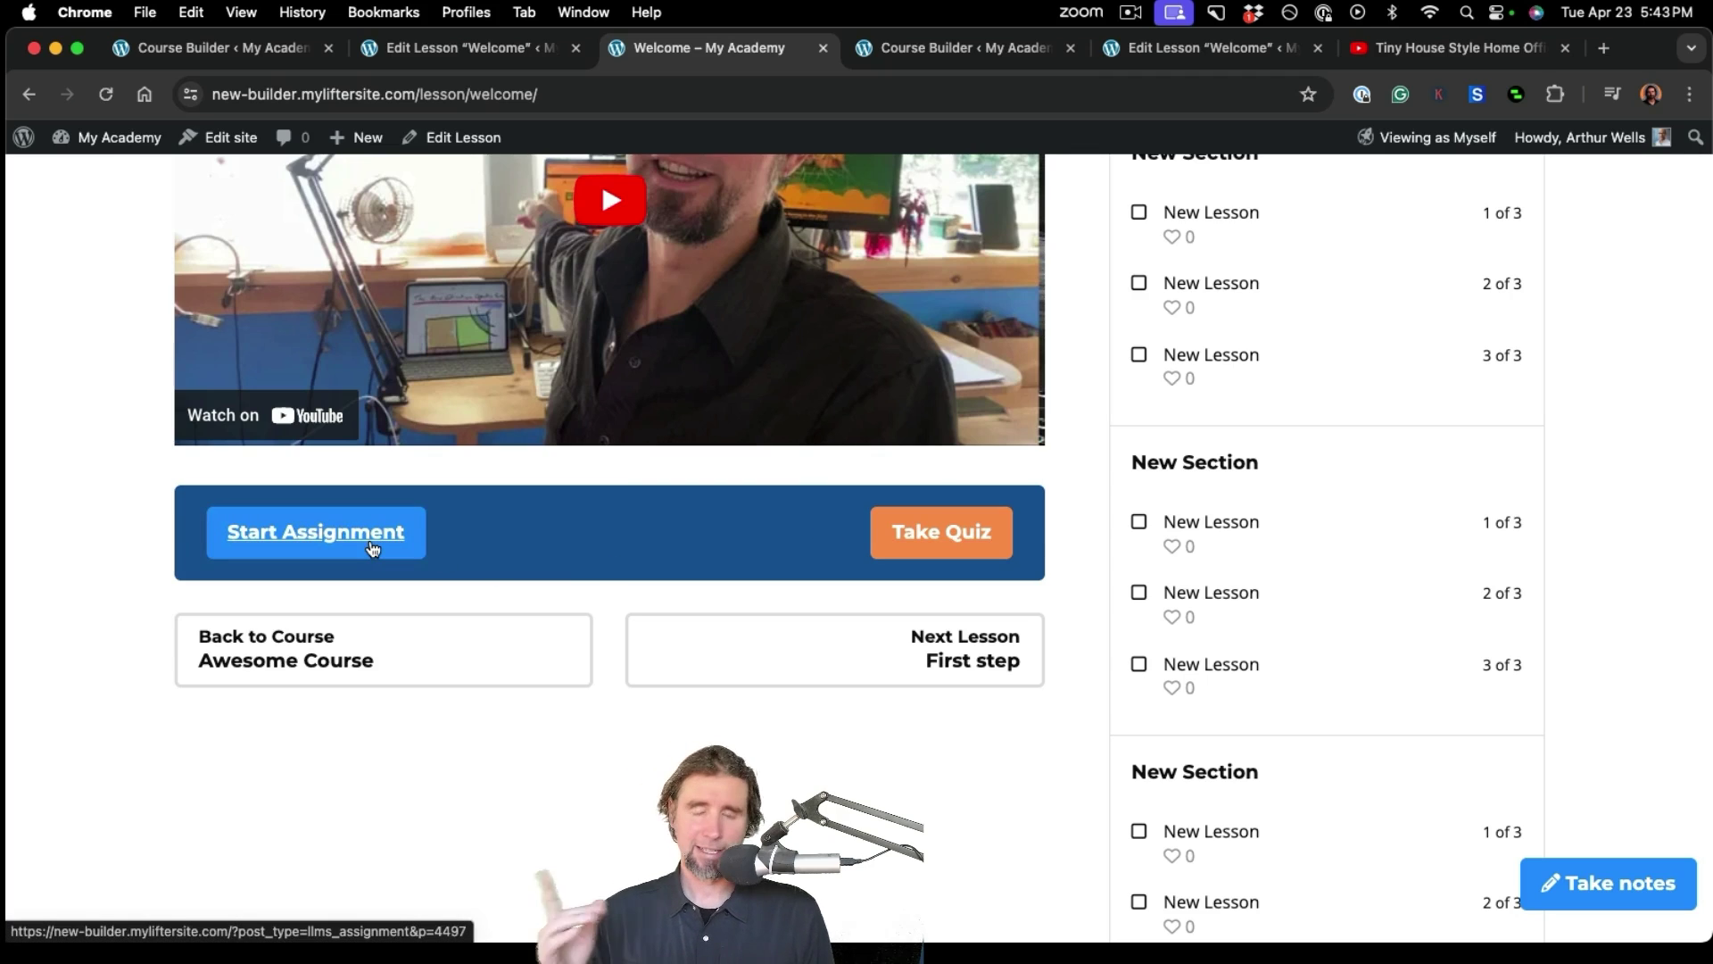
{"action": "left_click", "coordinate": [900, 544]}
{"action": "scroll", "coordinate": [899, 547], "scroll_direction": "down", "scroll_amount": 1}
- Take the Welcome Quiz, answer LifterLMS, and submit it for a 100% pass
{"action": "left_click", "coordinate": [279, 725]}
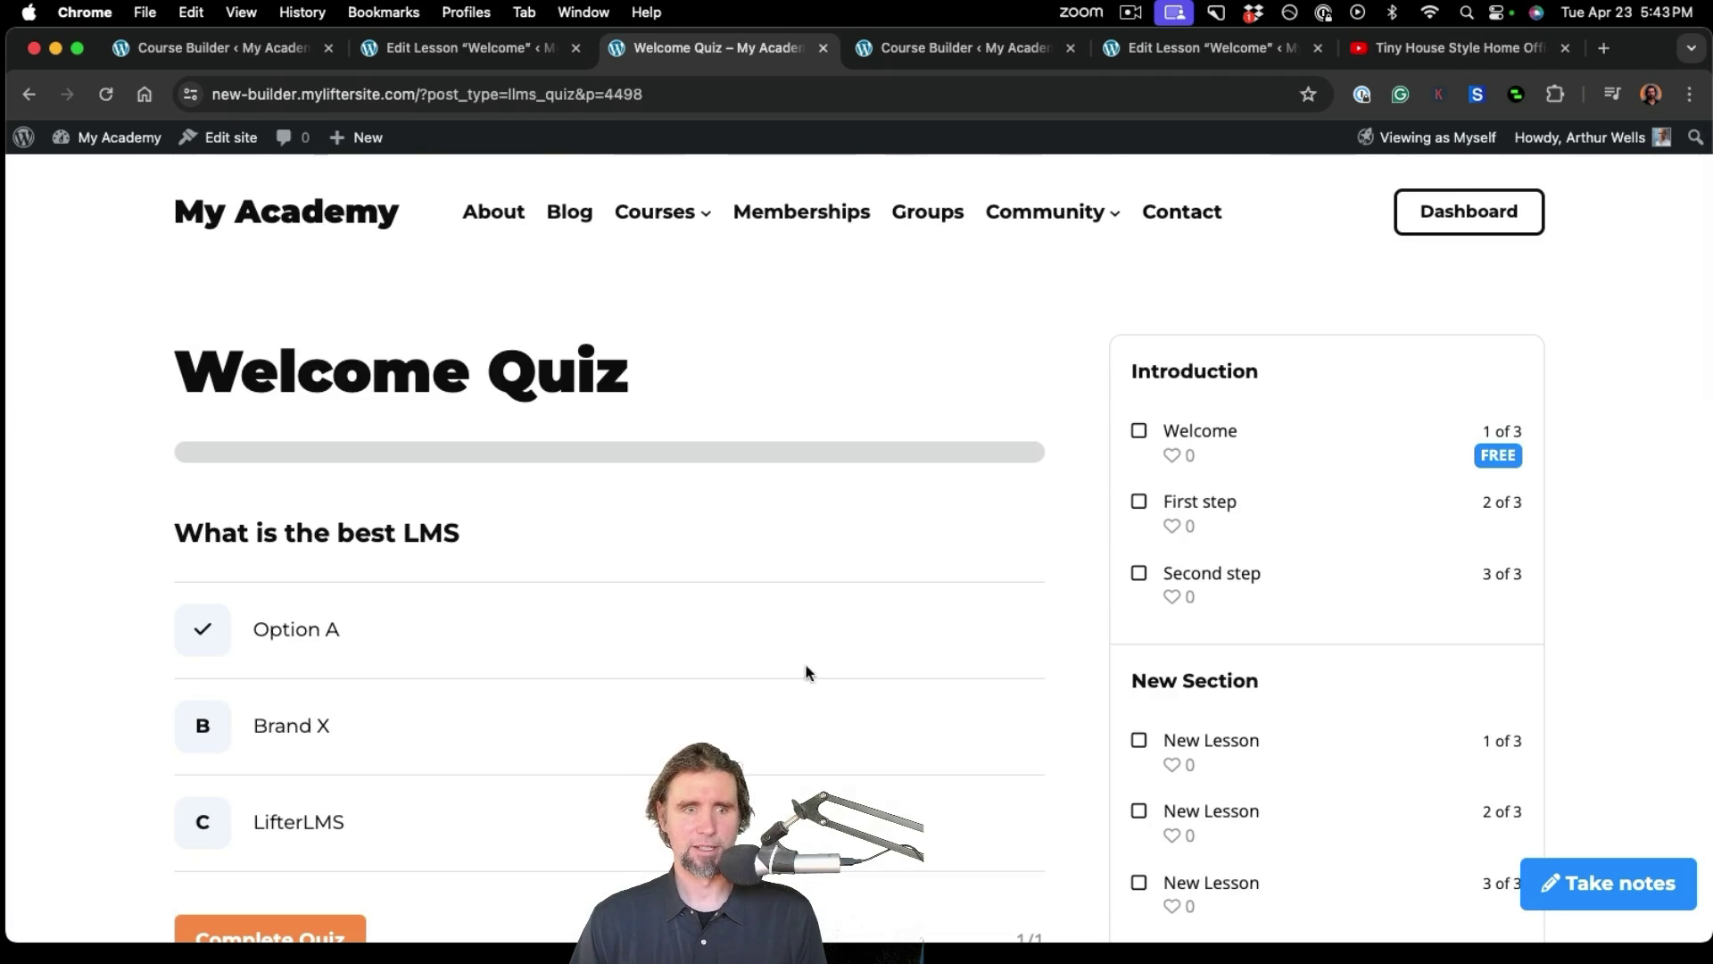
{"action": "left_click", "coordinate": [760, 707]}
{"action": "scroll", "coordinate": [759, 708], "scroll_direction": "down", "scroll_amount": 3}
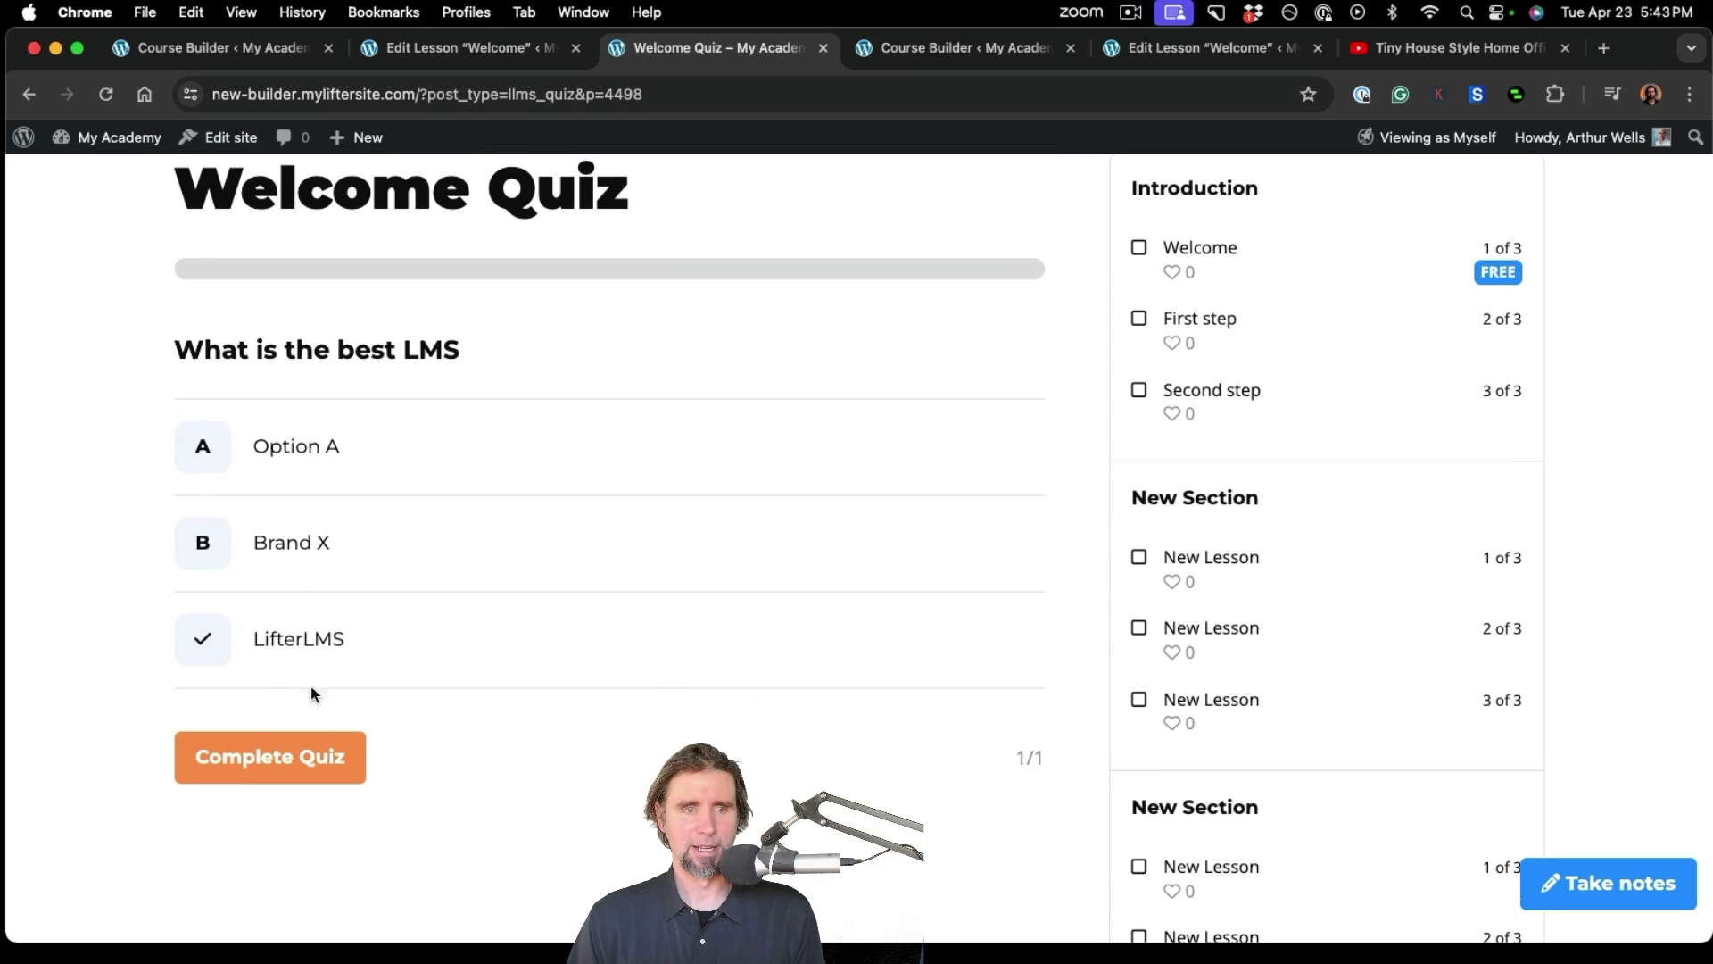
{"action": "left_click", "coordinate": [201, 641]}
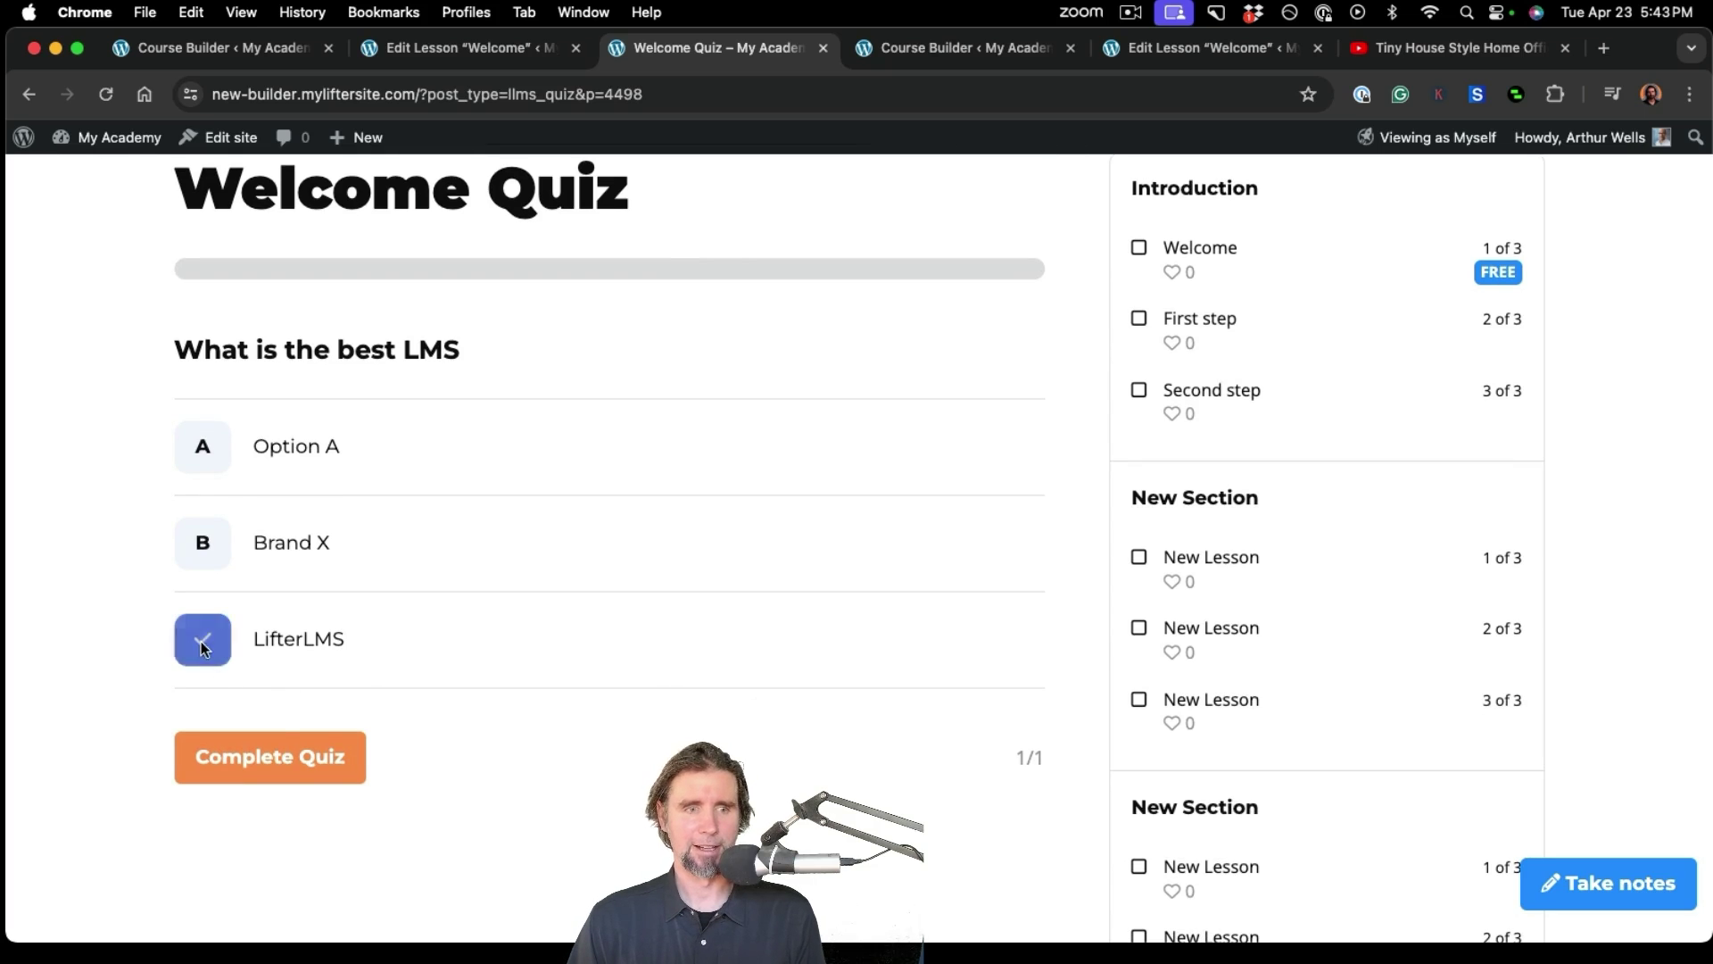
{"action": "left_click", "coordinate": [277, 760]}
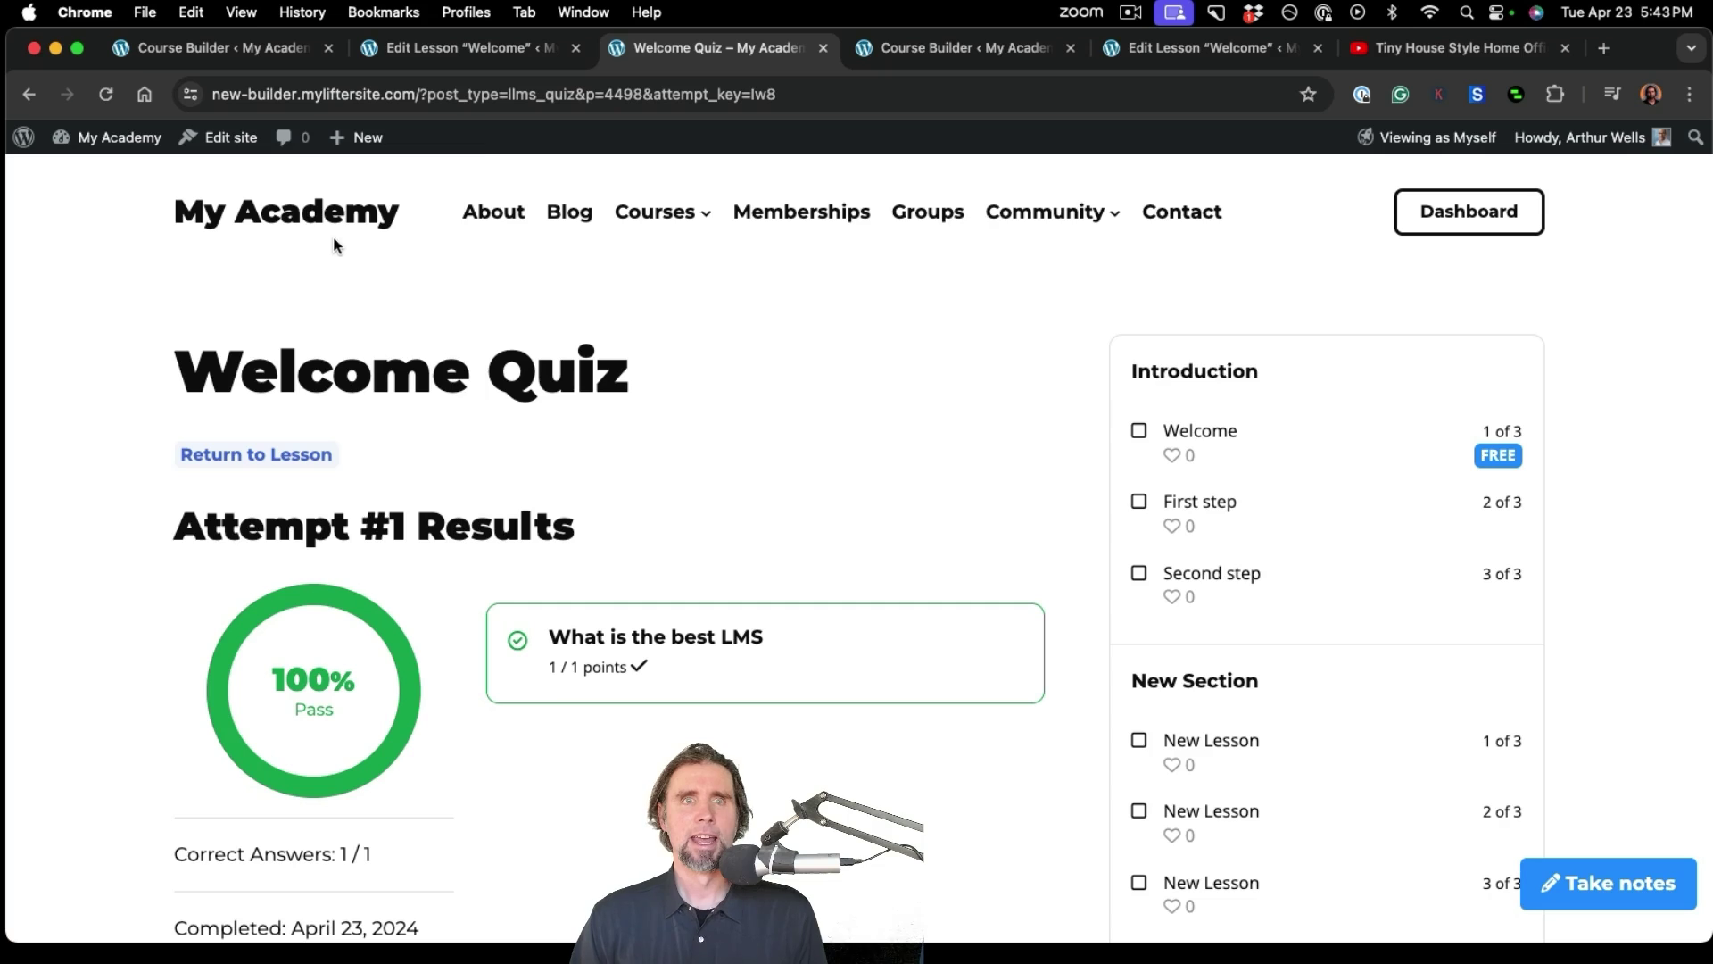
{"action": "left_click", "coordinate": [397, 51]}
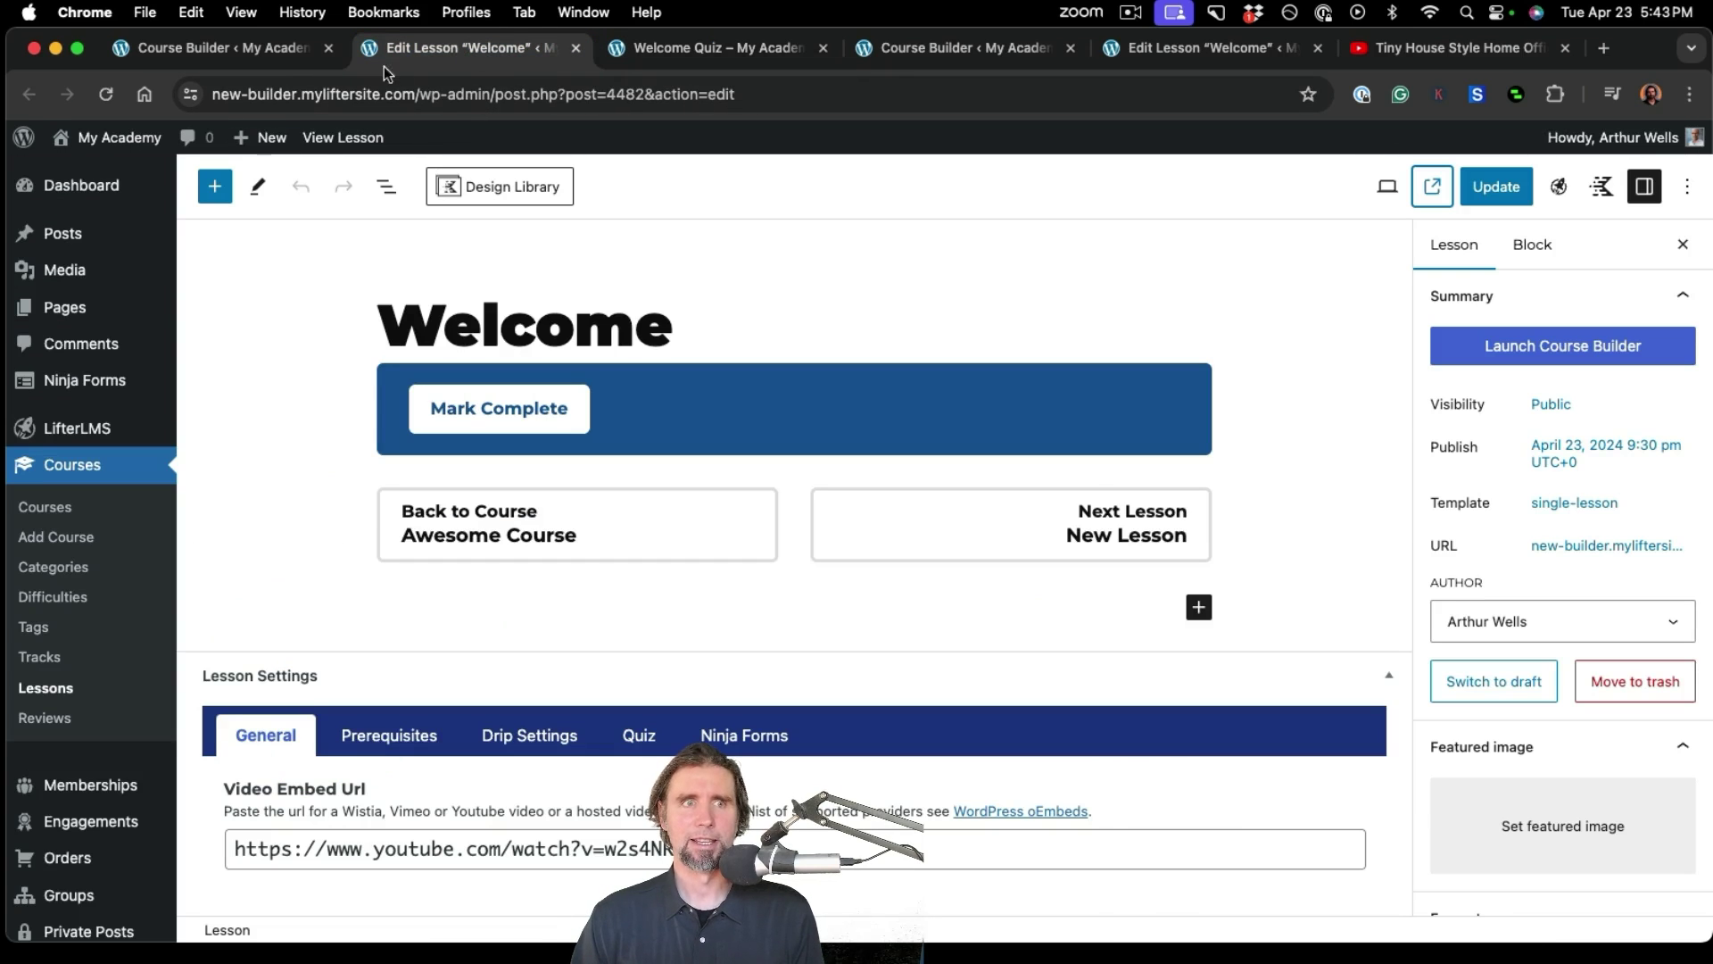
- Go from the quiz results through the course catalog to Awesome Course's editor and launch its builder
{"action": "left_click", "coordinate": [641, 46]}
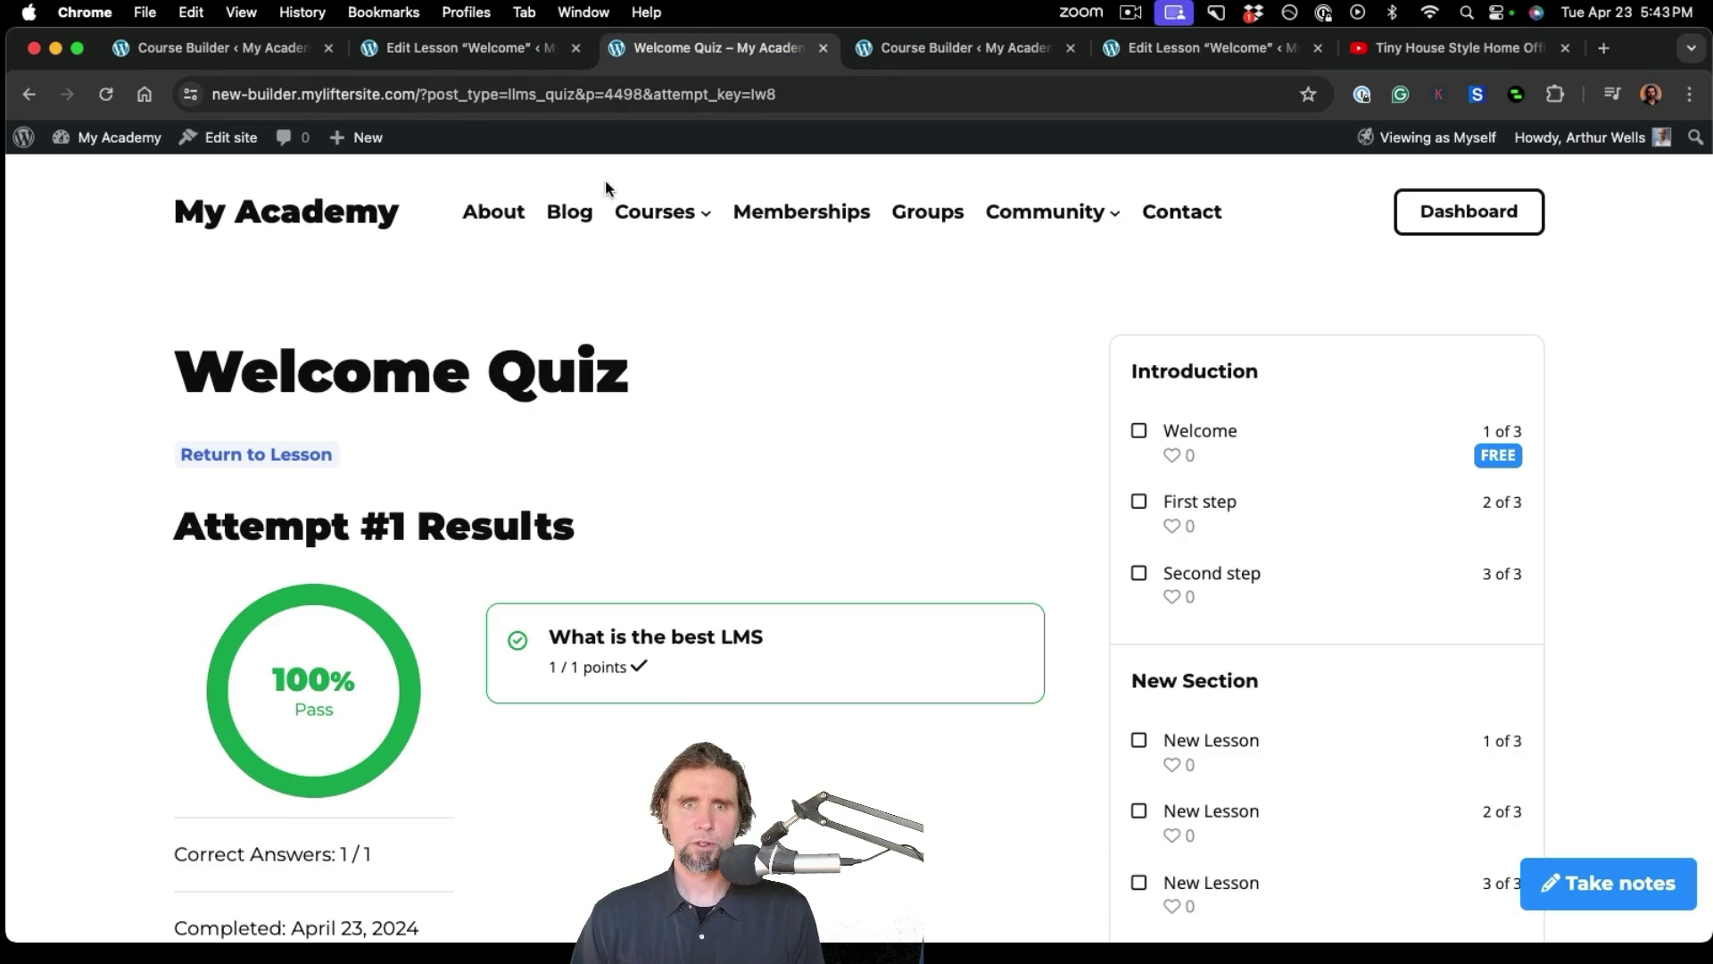
{"action": "left_click", "coordinate": [630, 214]}
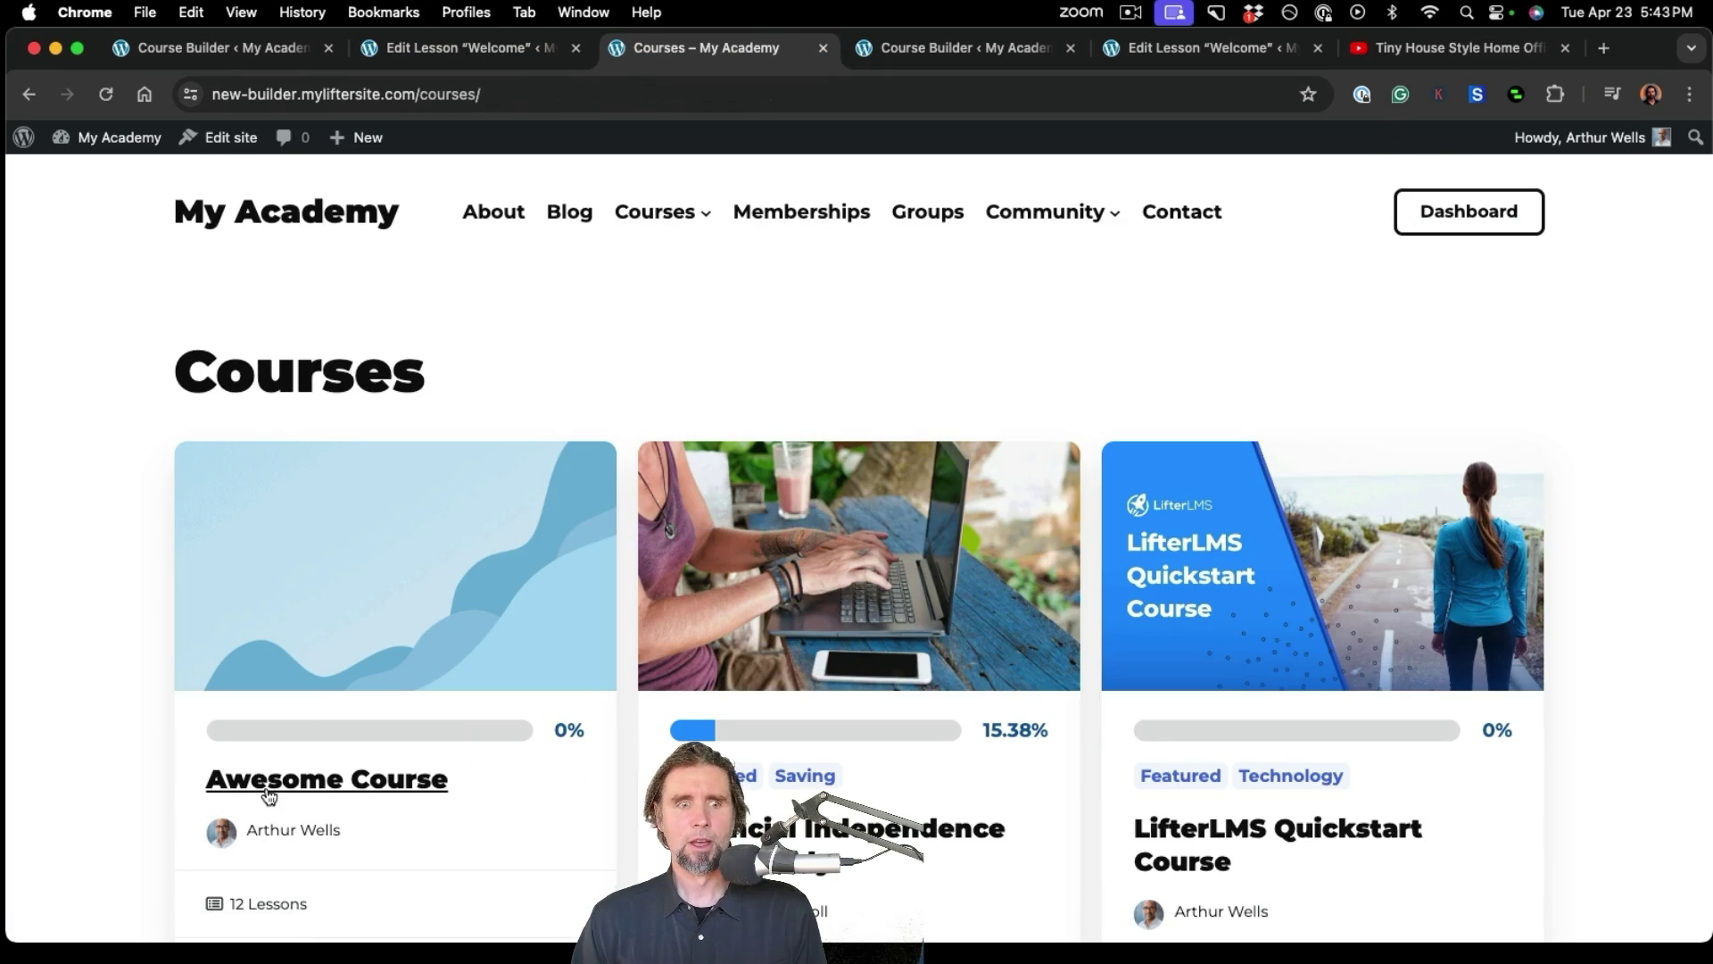
{"action": "left_click", "coordinate": [267, 791]}
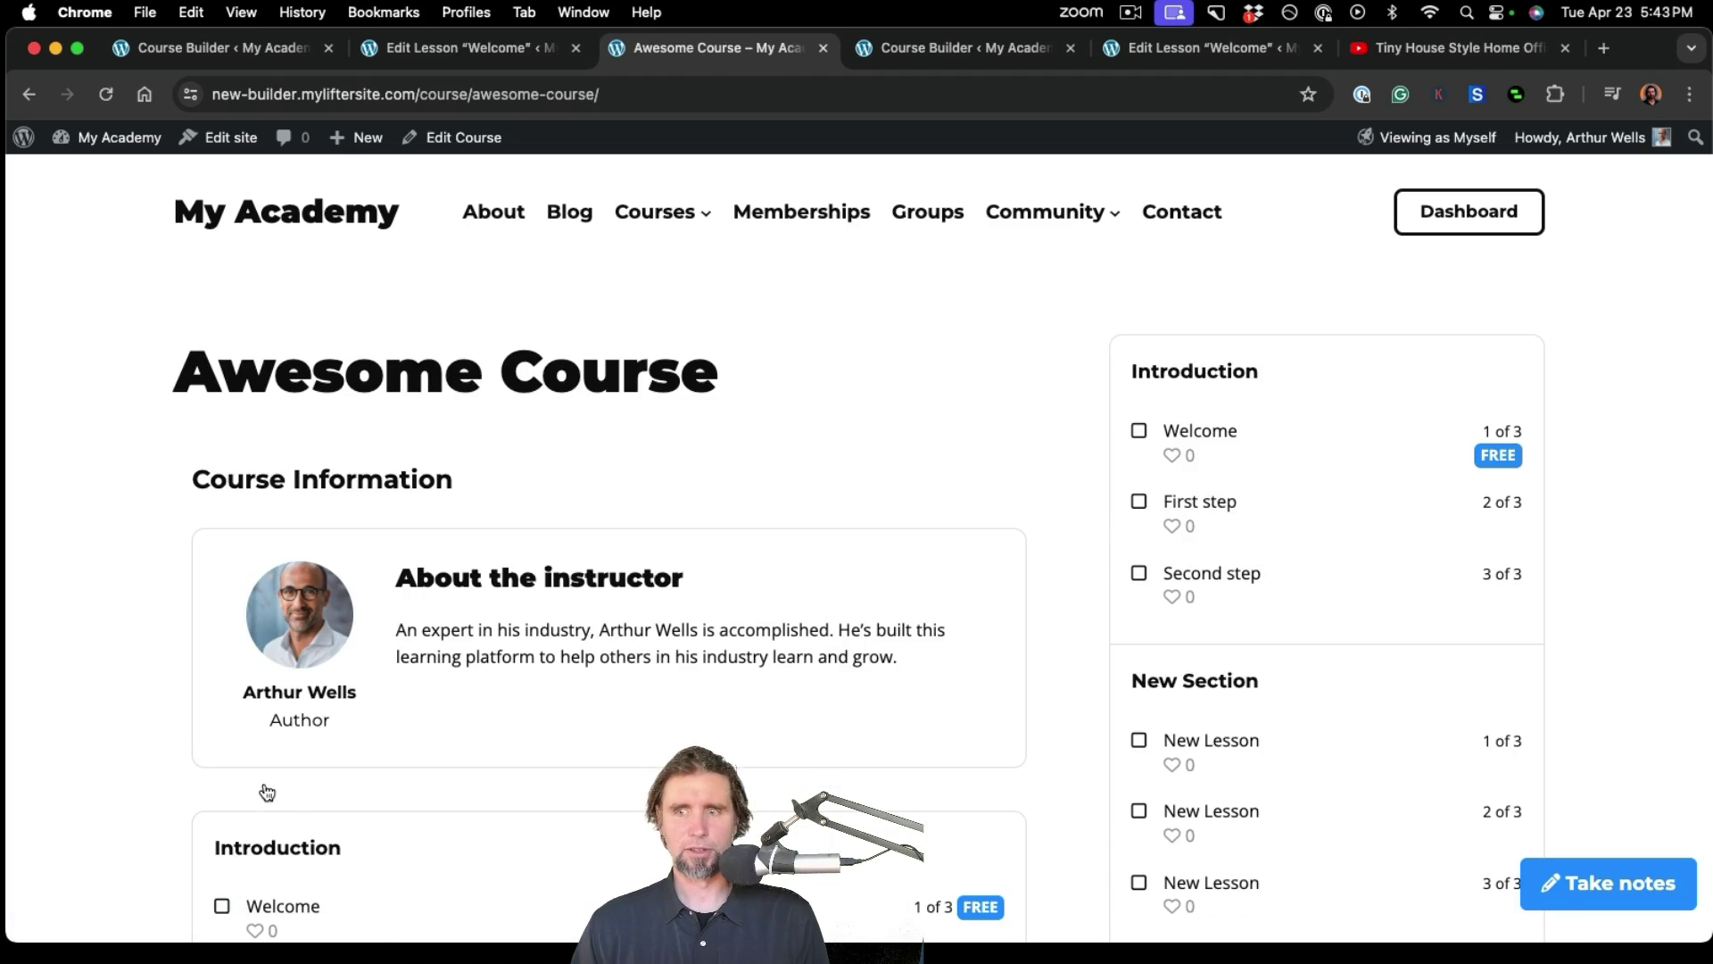
{"action": "scroll", "coordinate": [919, 751], "scroll_direction": "down", "scroll_amount": 8}
{"action": "scroll", "coordinate": [919, 751], "scroll_direction": "up", "scroll_amount": 8}
{"action": "left_click", "coordinate": [486, 145]}
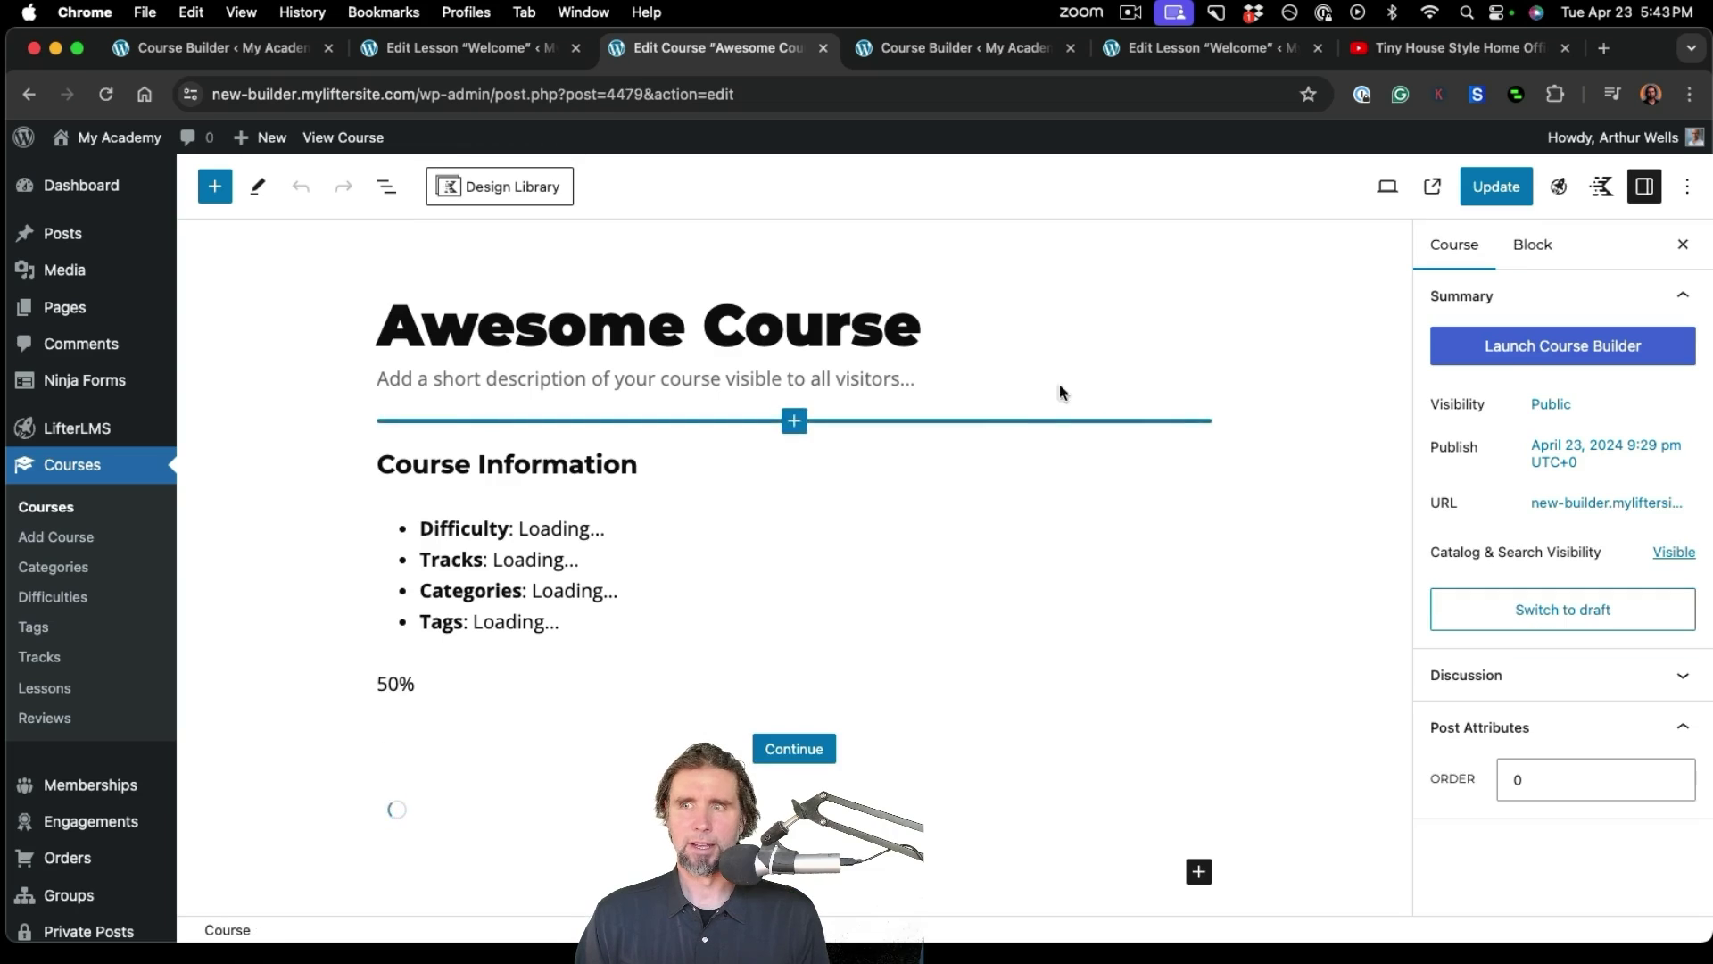
{"action": "left_click", "coordinate": [1507, 349]}
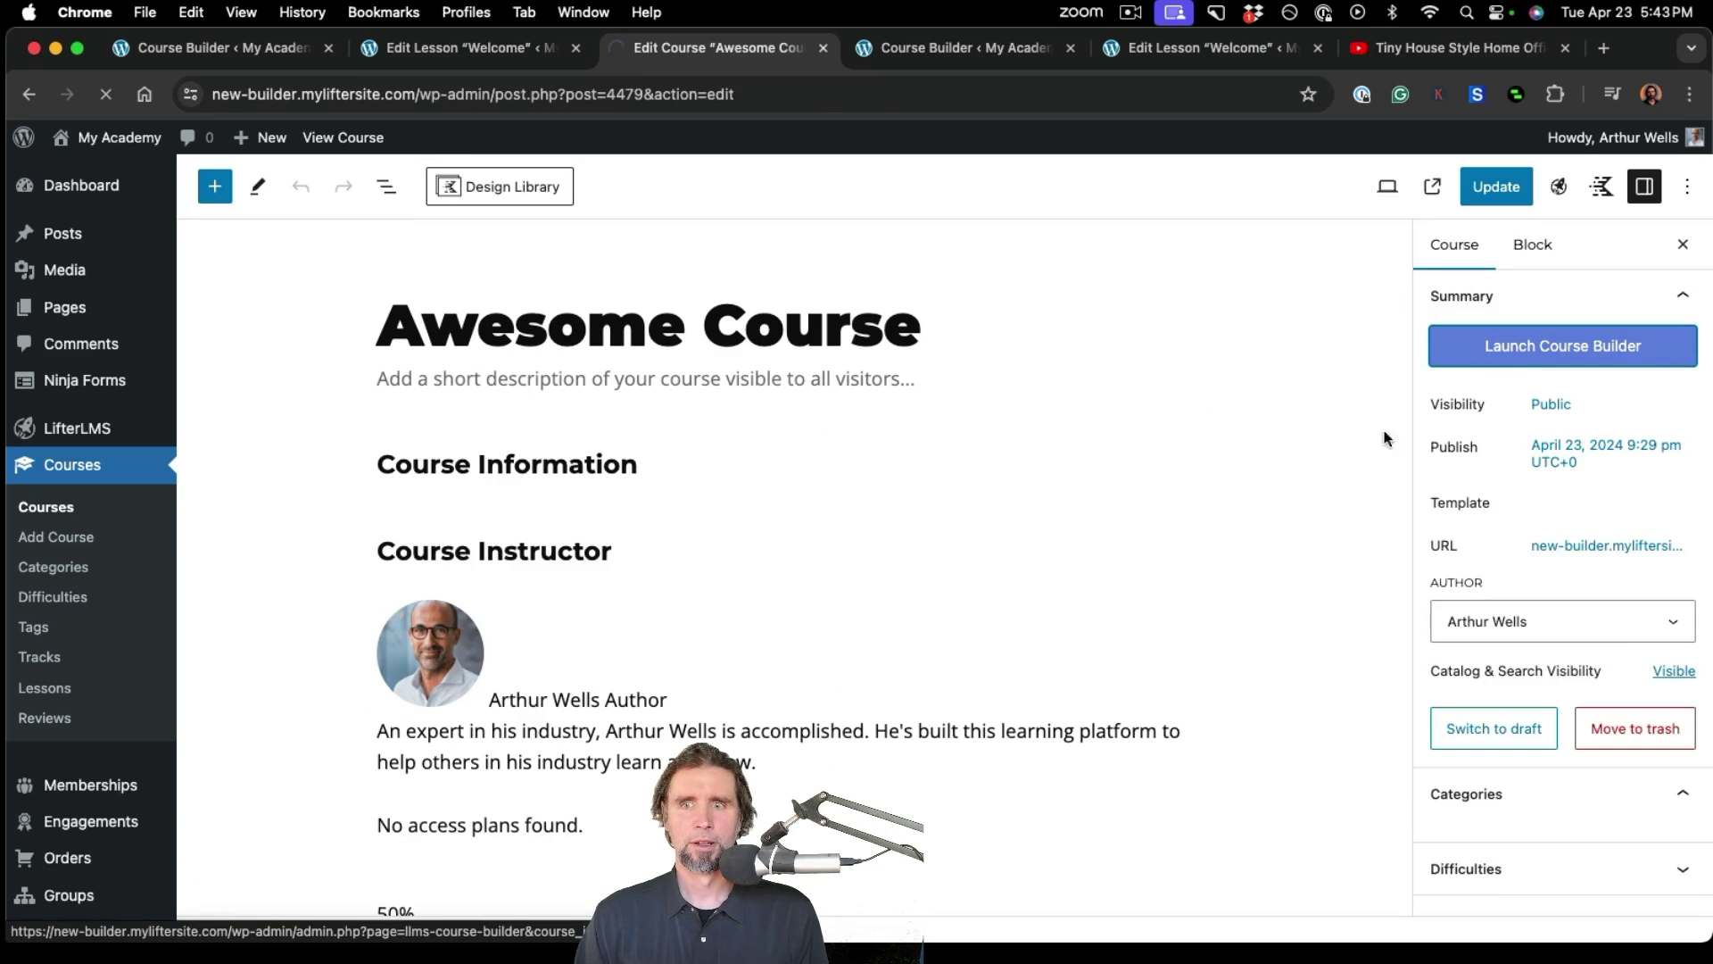
{"action": "scroll", "coordinate": [1066, 662], "scroll_direction": "down", "scroll_amount": 5}
{"action": "scroll", "coordinate": [1065, 653], "scroll_direction": "down", "scroll_amount": 3}
{"action": "scroll", "coordinate": [1065, 653], "scroll_direction": "up", "scroll_amount": 5}
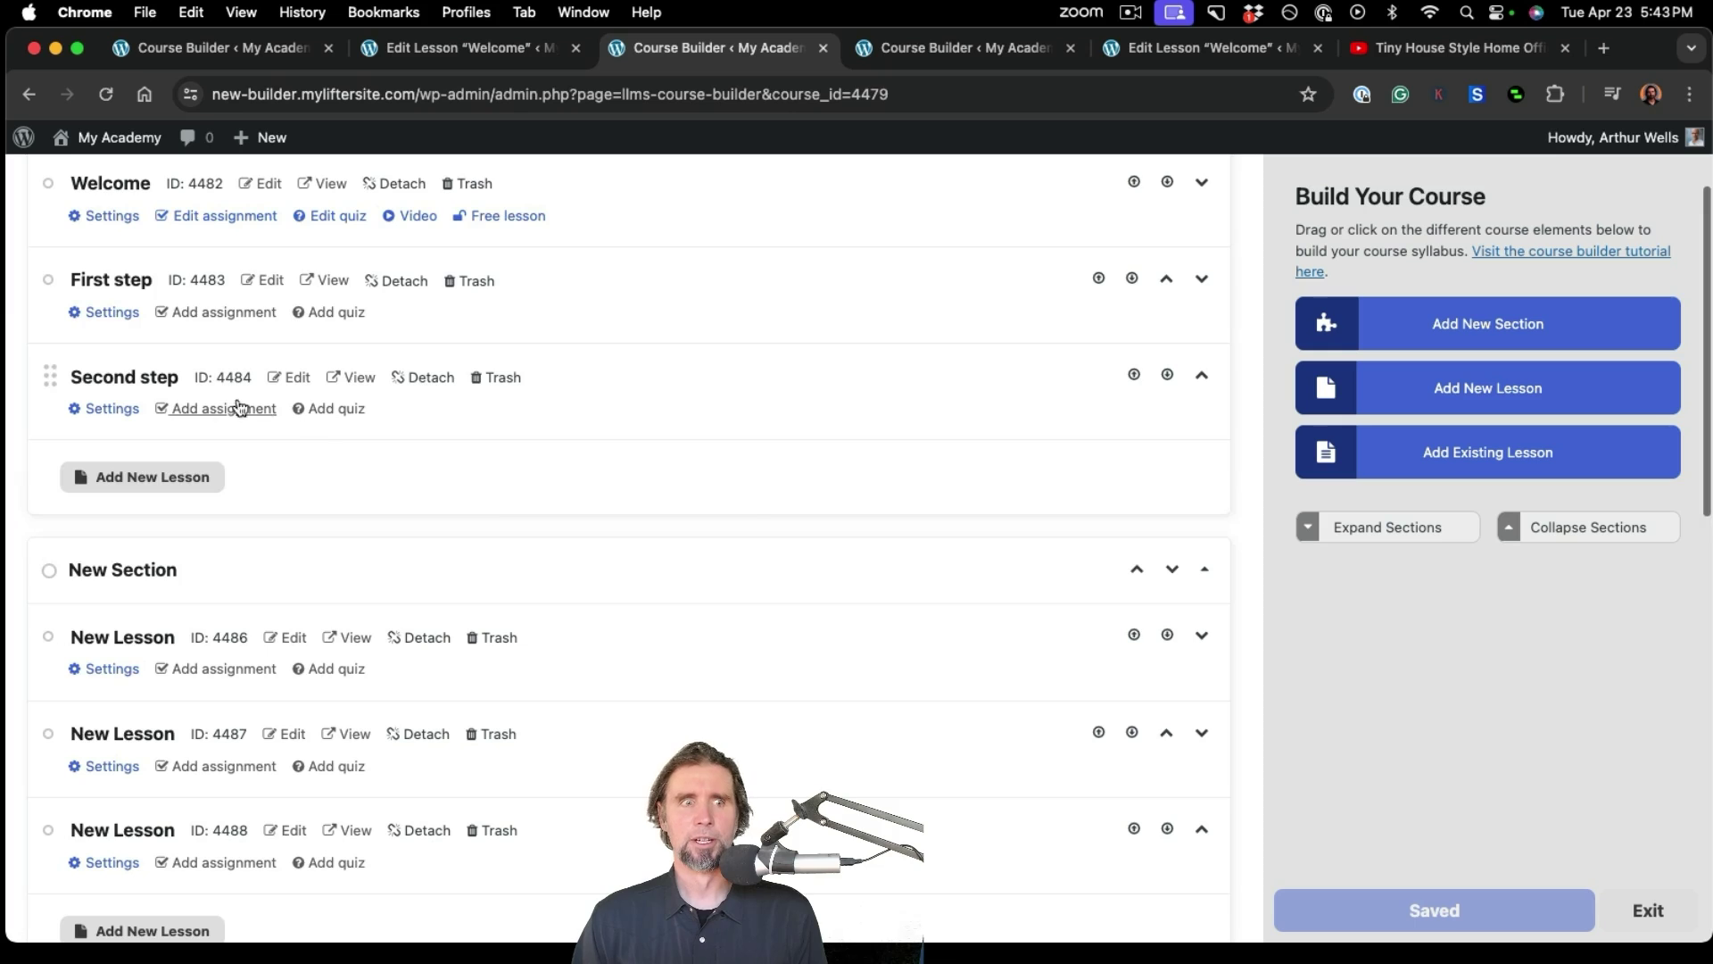
- Open the First step lesson's settings and select its Title field for editing
{"action": "left_click", "coordinate": [106, 312]}
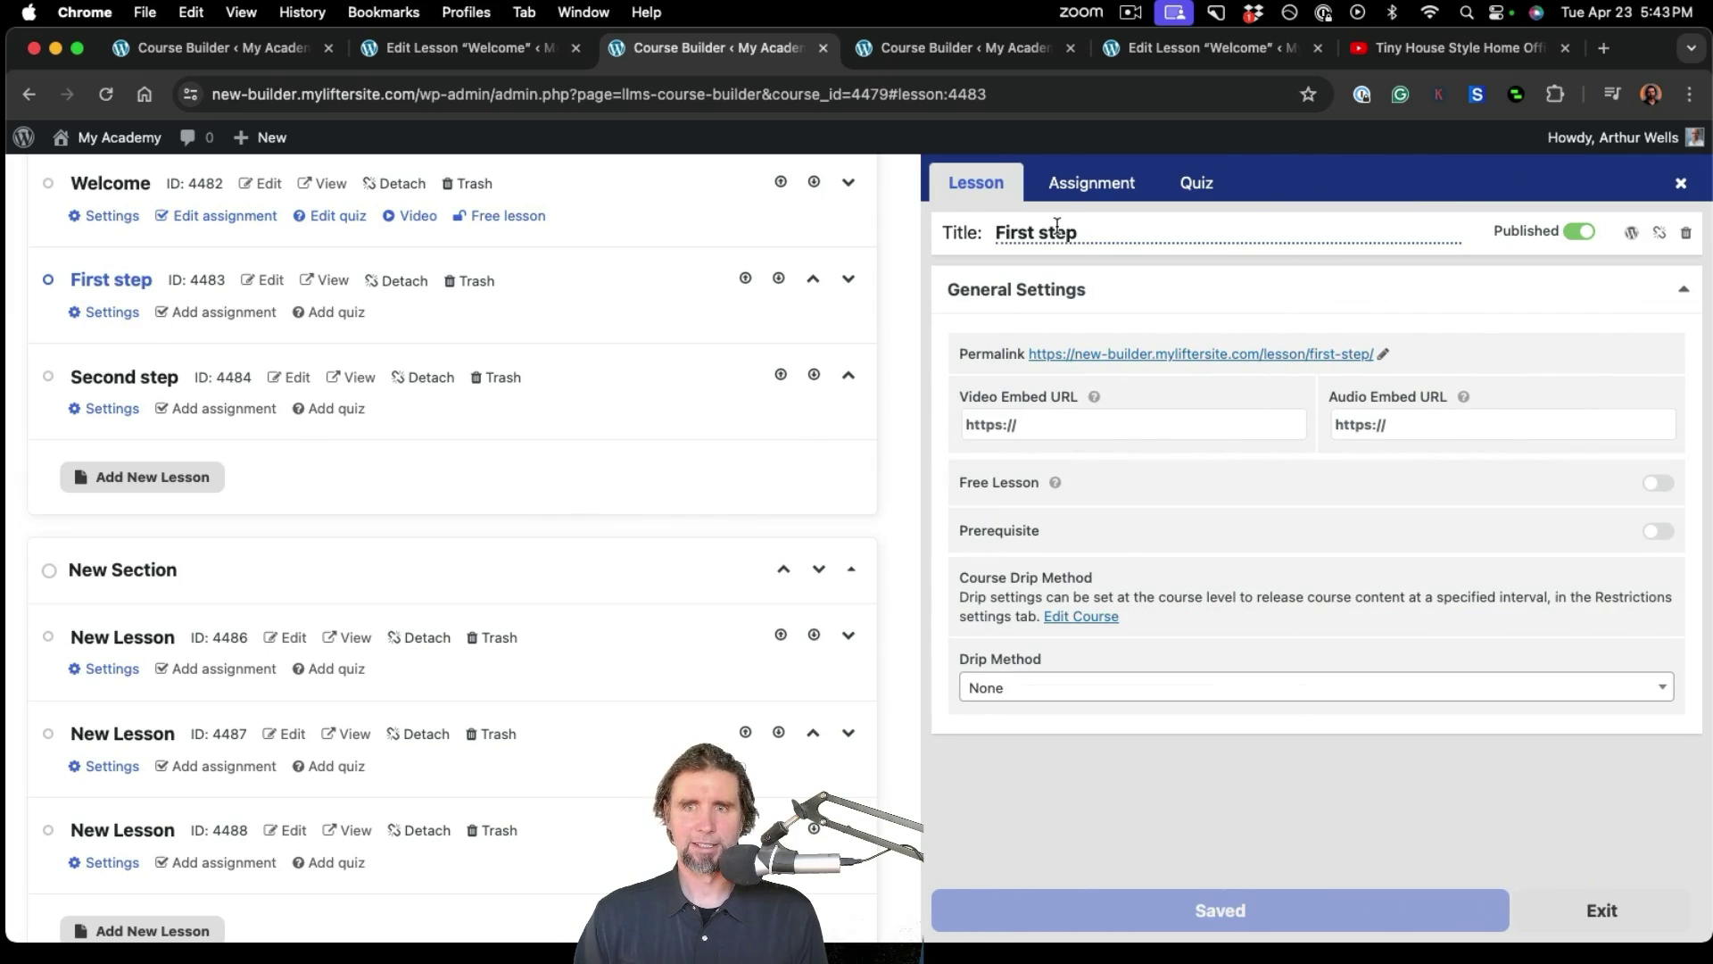
{"action": "left_click", "coordinate": [1093, 239]}
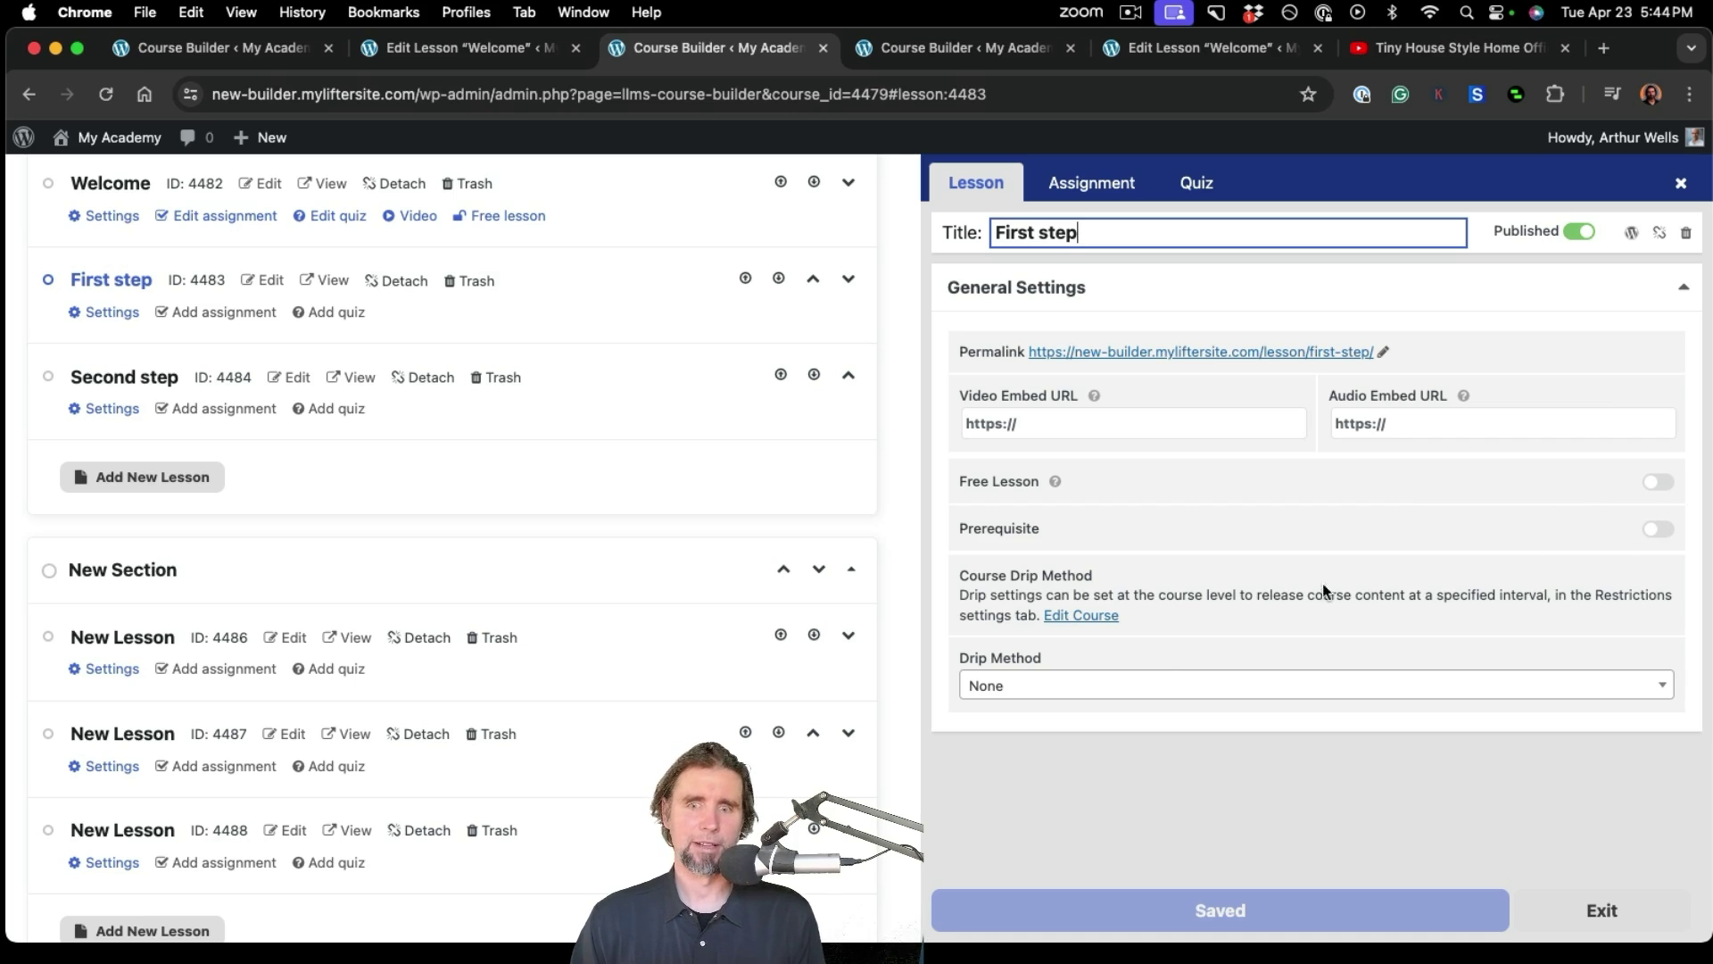
{"action": "scroll", "coordinate": [650, 424], "scroll_direction": "up", "scroll_amount": 4}
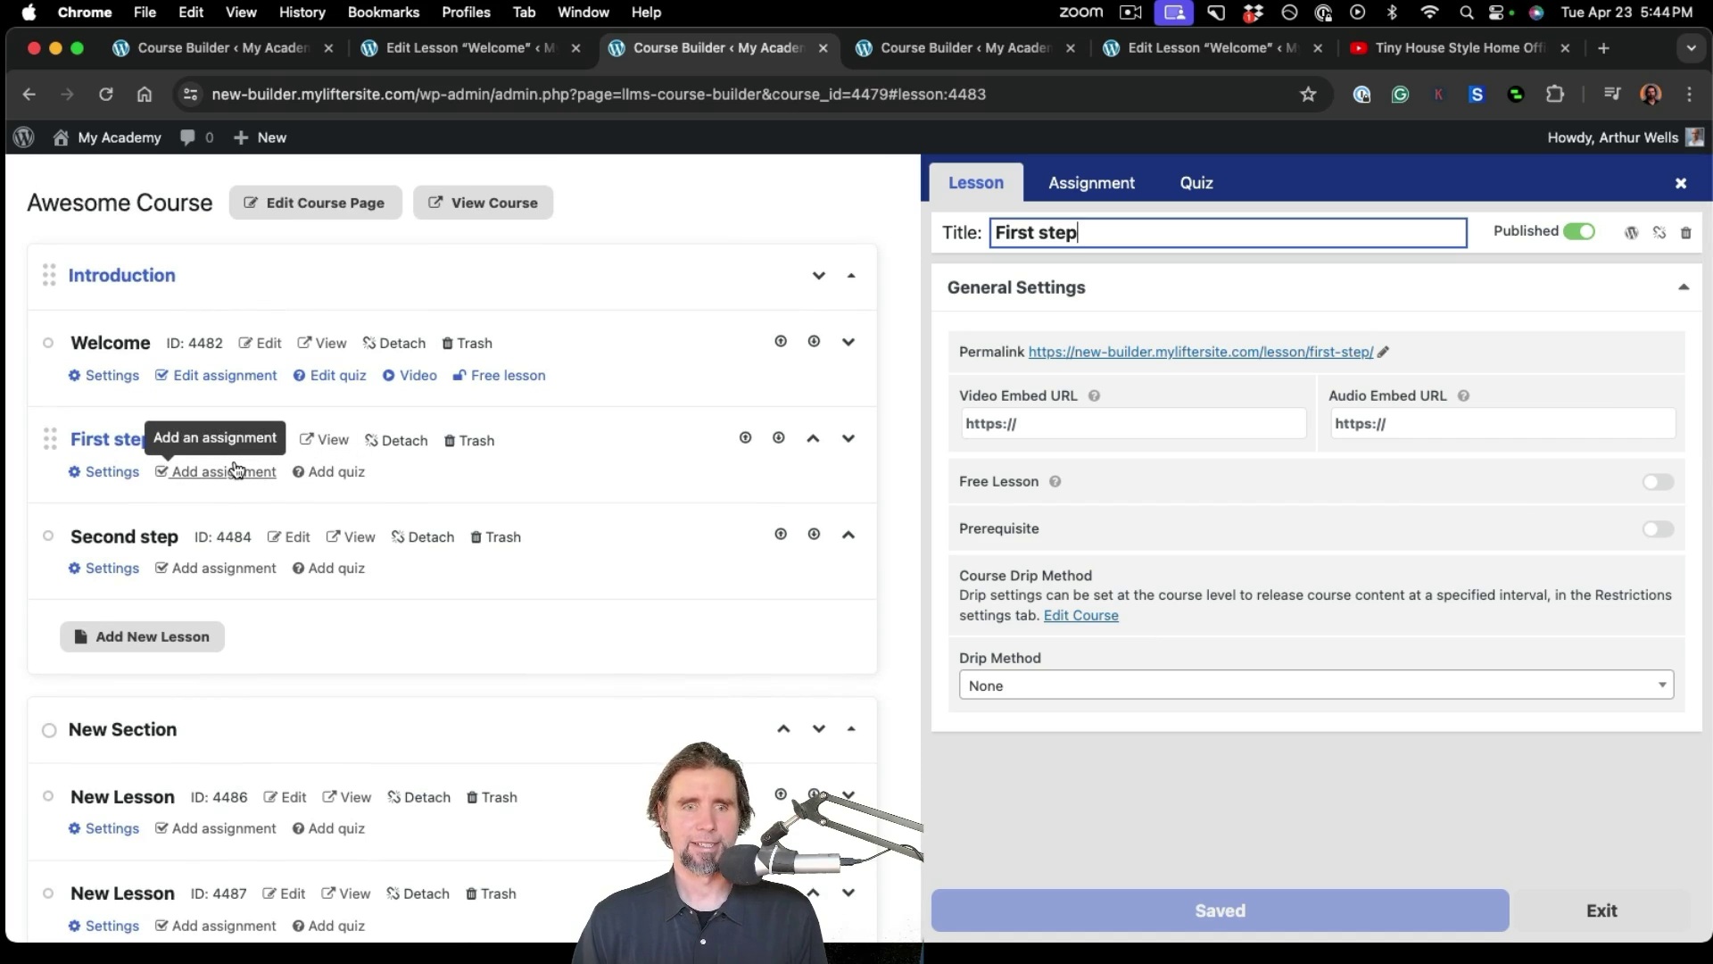
{"action": "scroll", "coordinate": [681, 488], "scroll_direction": "up", "scroll_amount": 1}
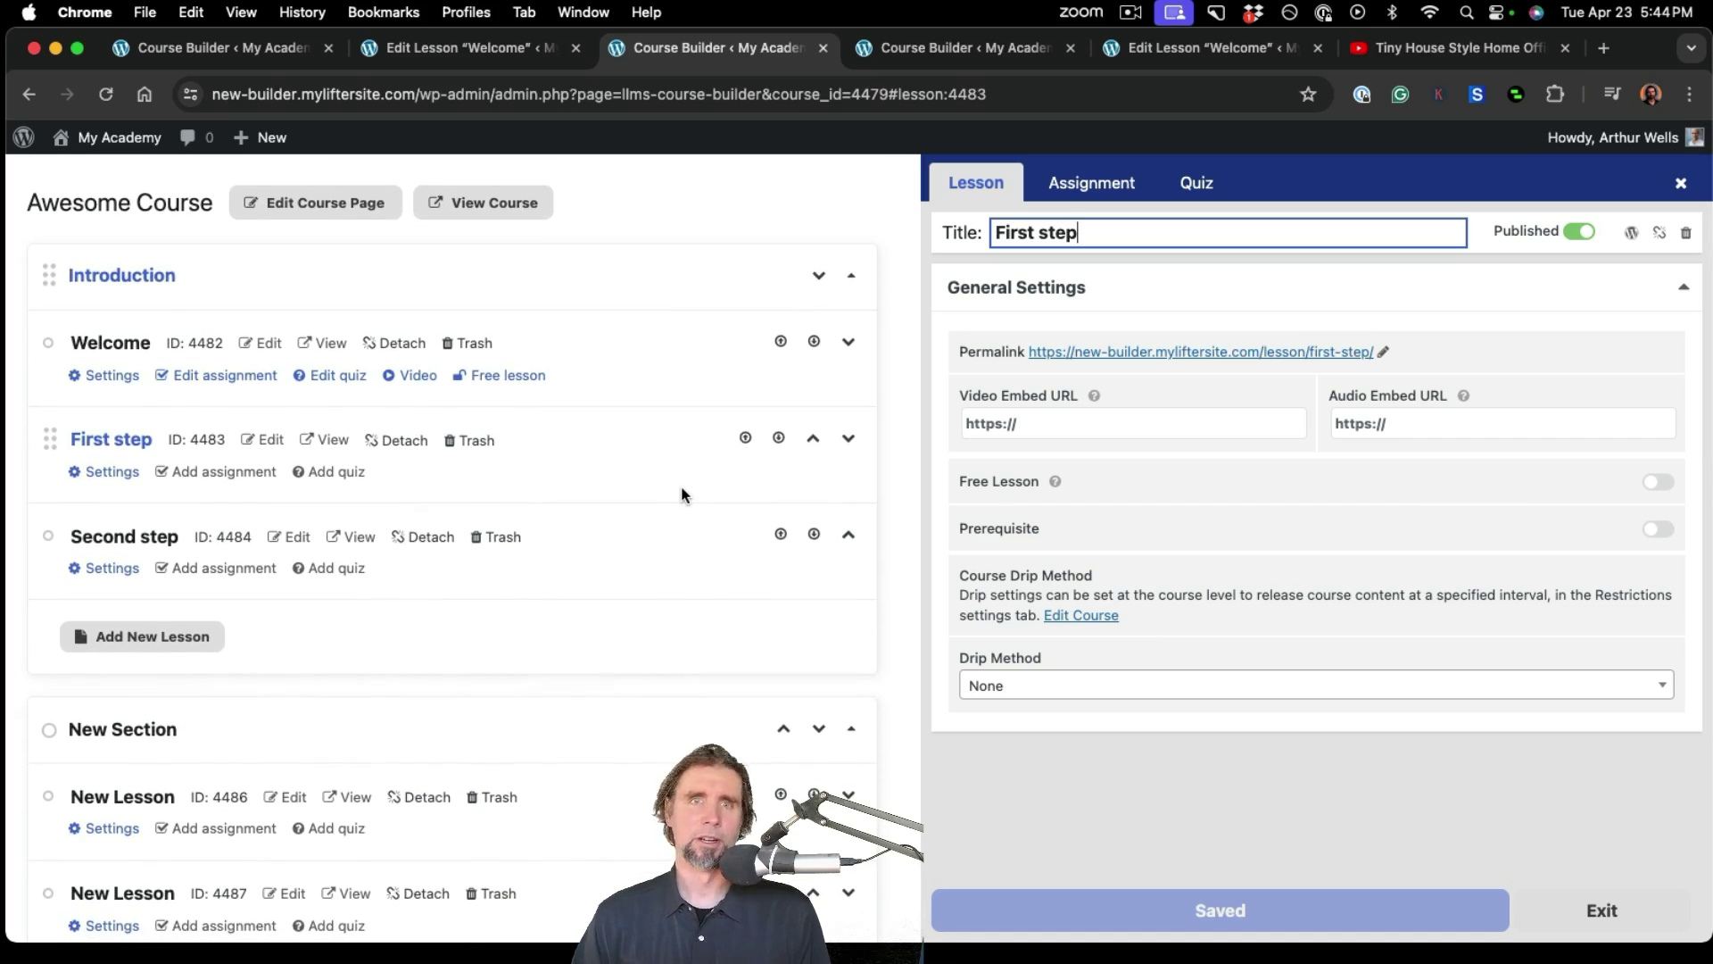